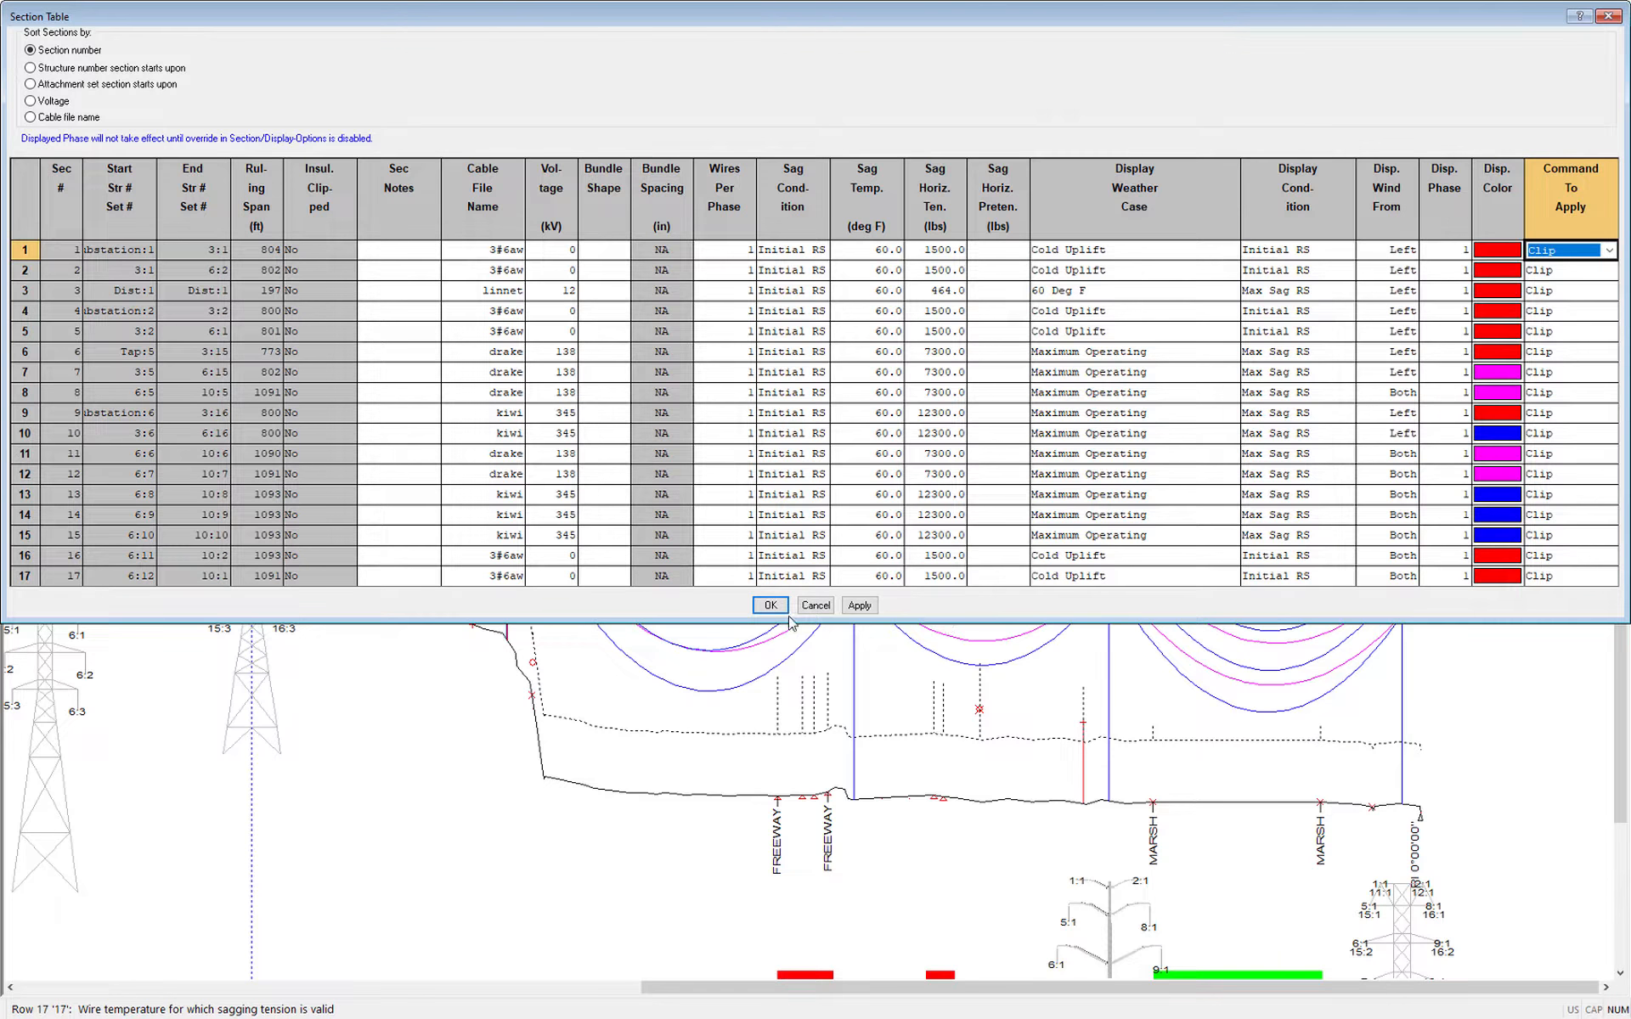
Apply the Clip command to all sections in the section table and accept the display condition conversion to FE
{"action": "left_click", "coordinate": [776, 608]}
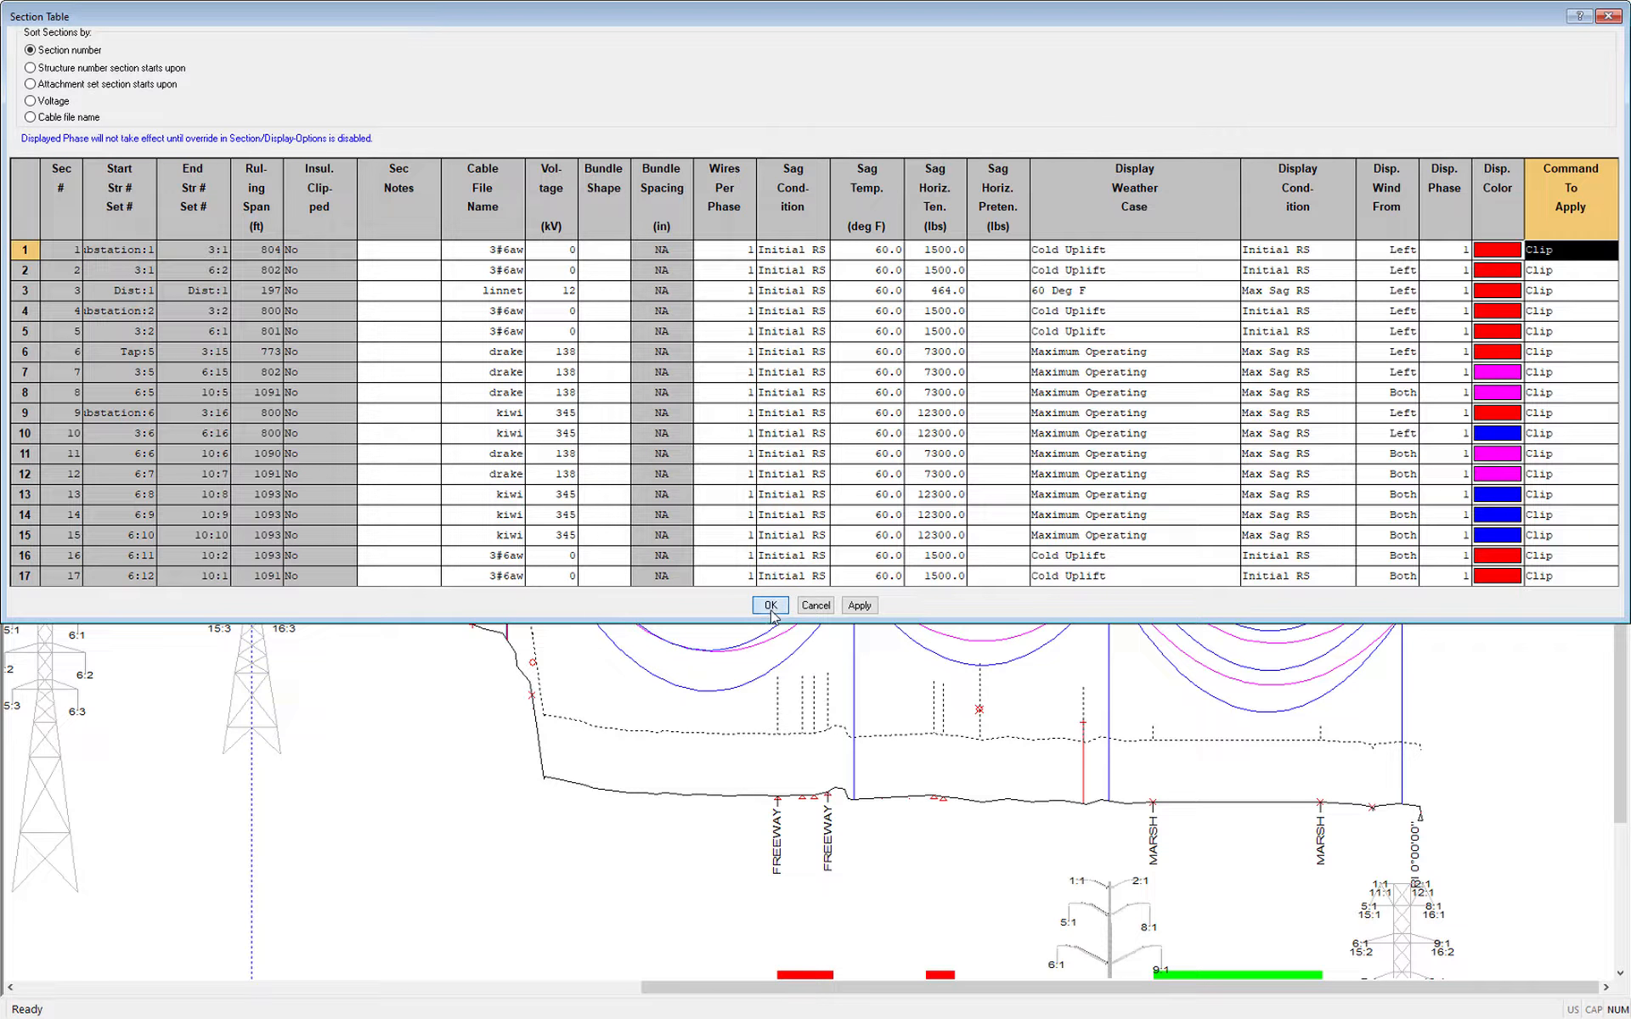
{"action": "left_click", "coordinate": [769, 605]}
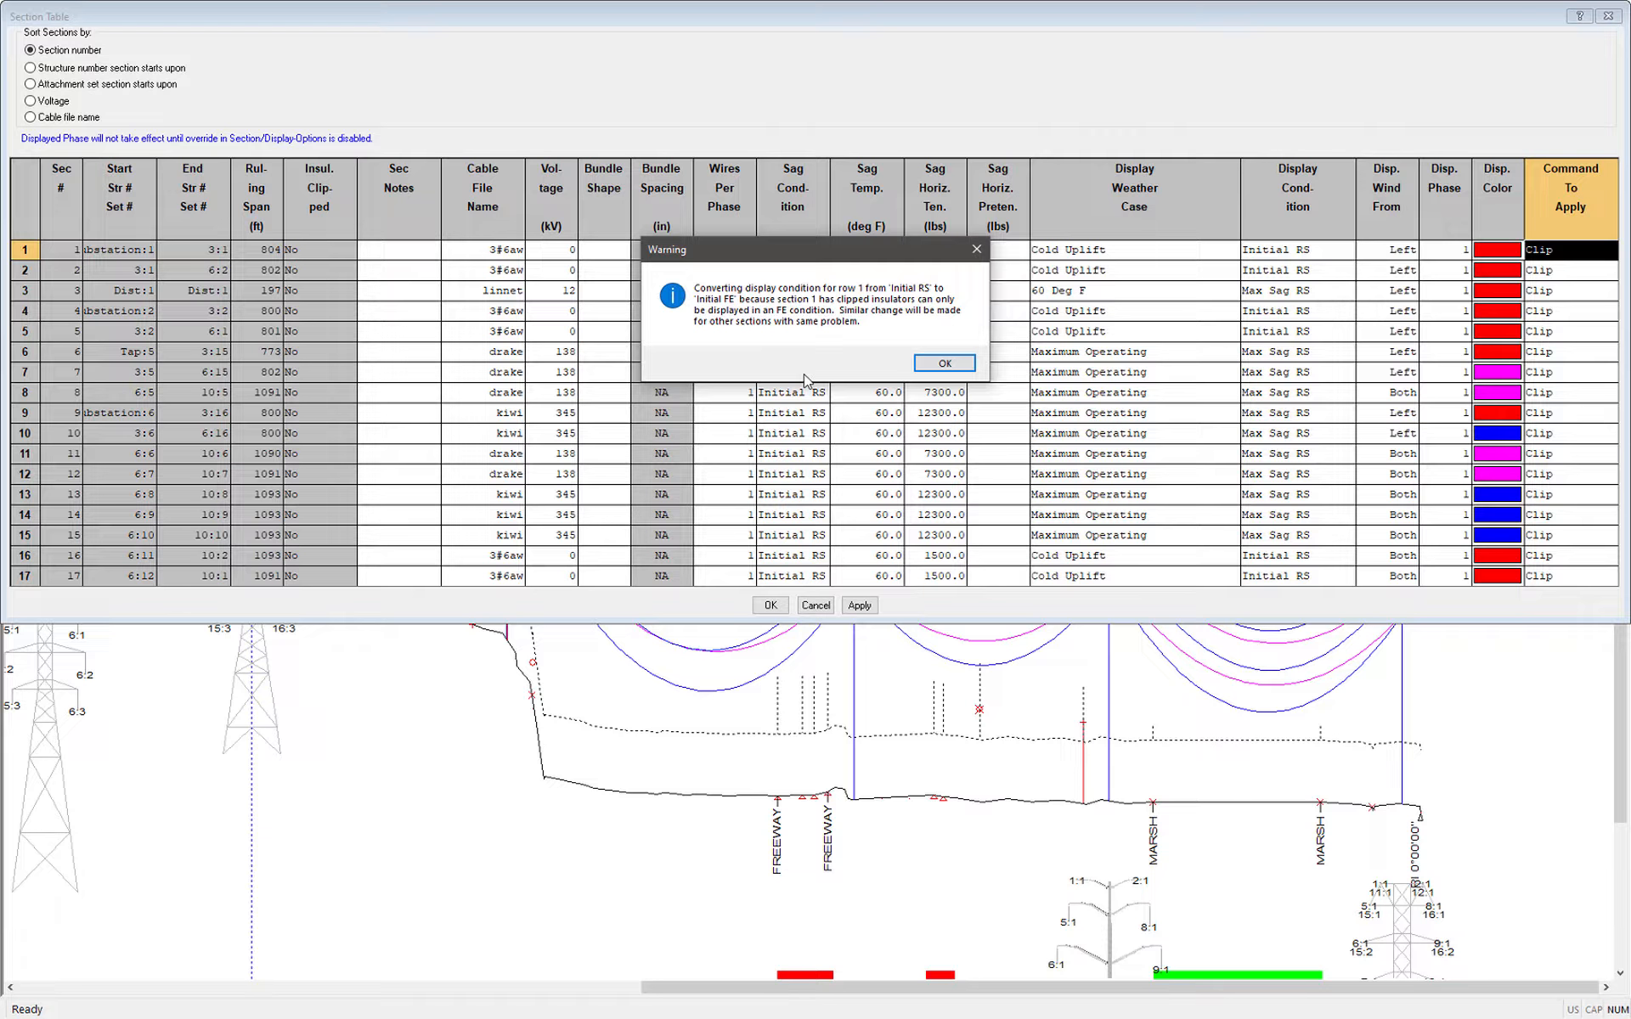
{"action": "left_click", "coordinate": [950, 366]}
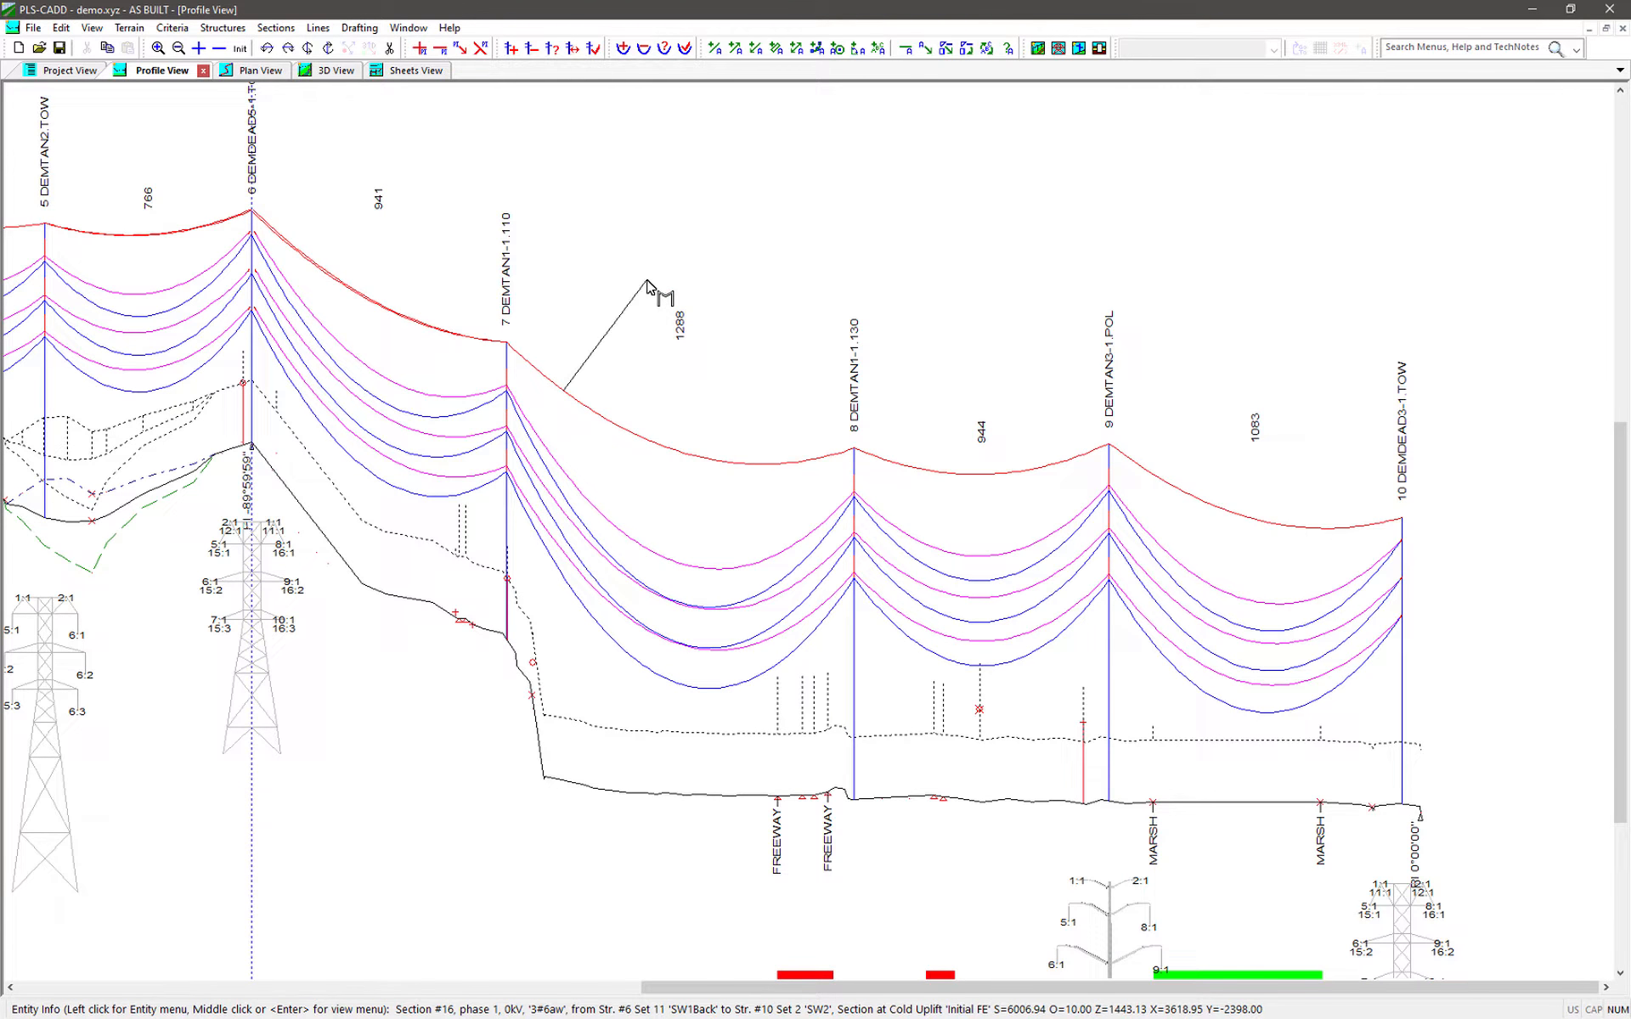
Open the span-specific wire lengths and attachment stiffness table for section 15, the lowest blue wire between structures 6 and 10
{"action": "left_click", "coordinate": [665, 49]}
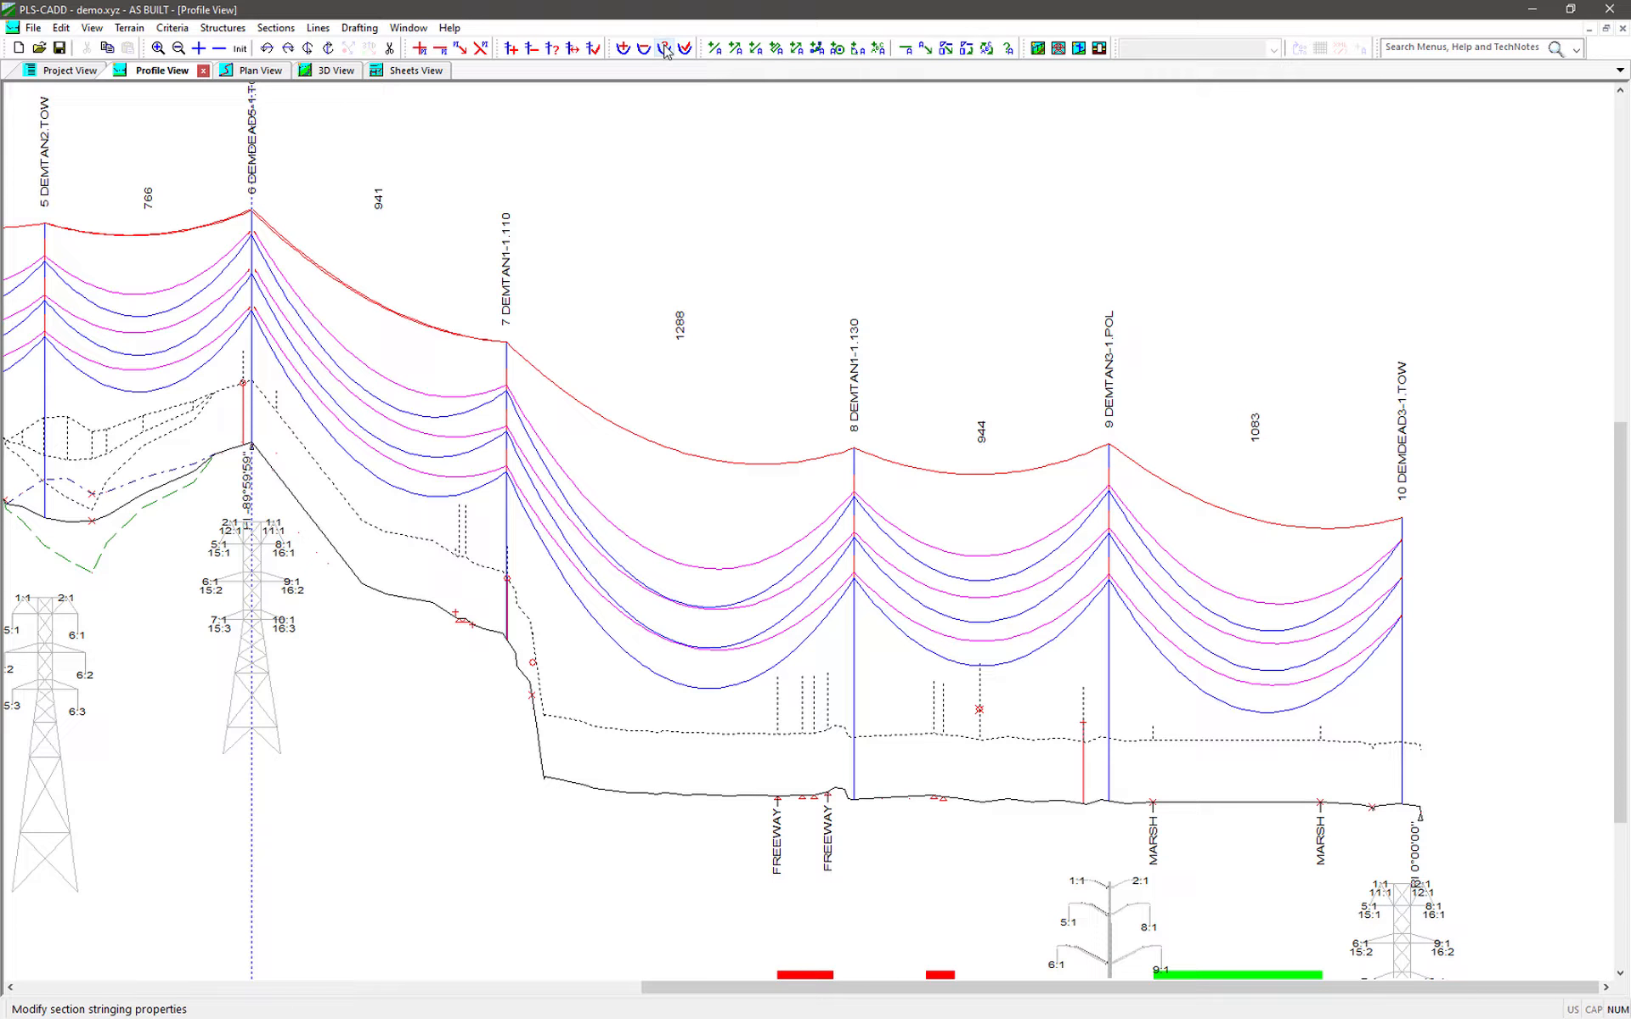
{"action": "left_click", "coordinate": [633, 663]}
{"action": "left_click", "coordinate": [93, 123]}
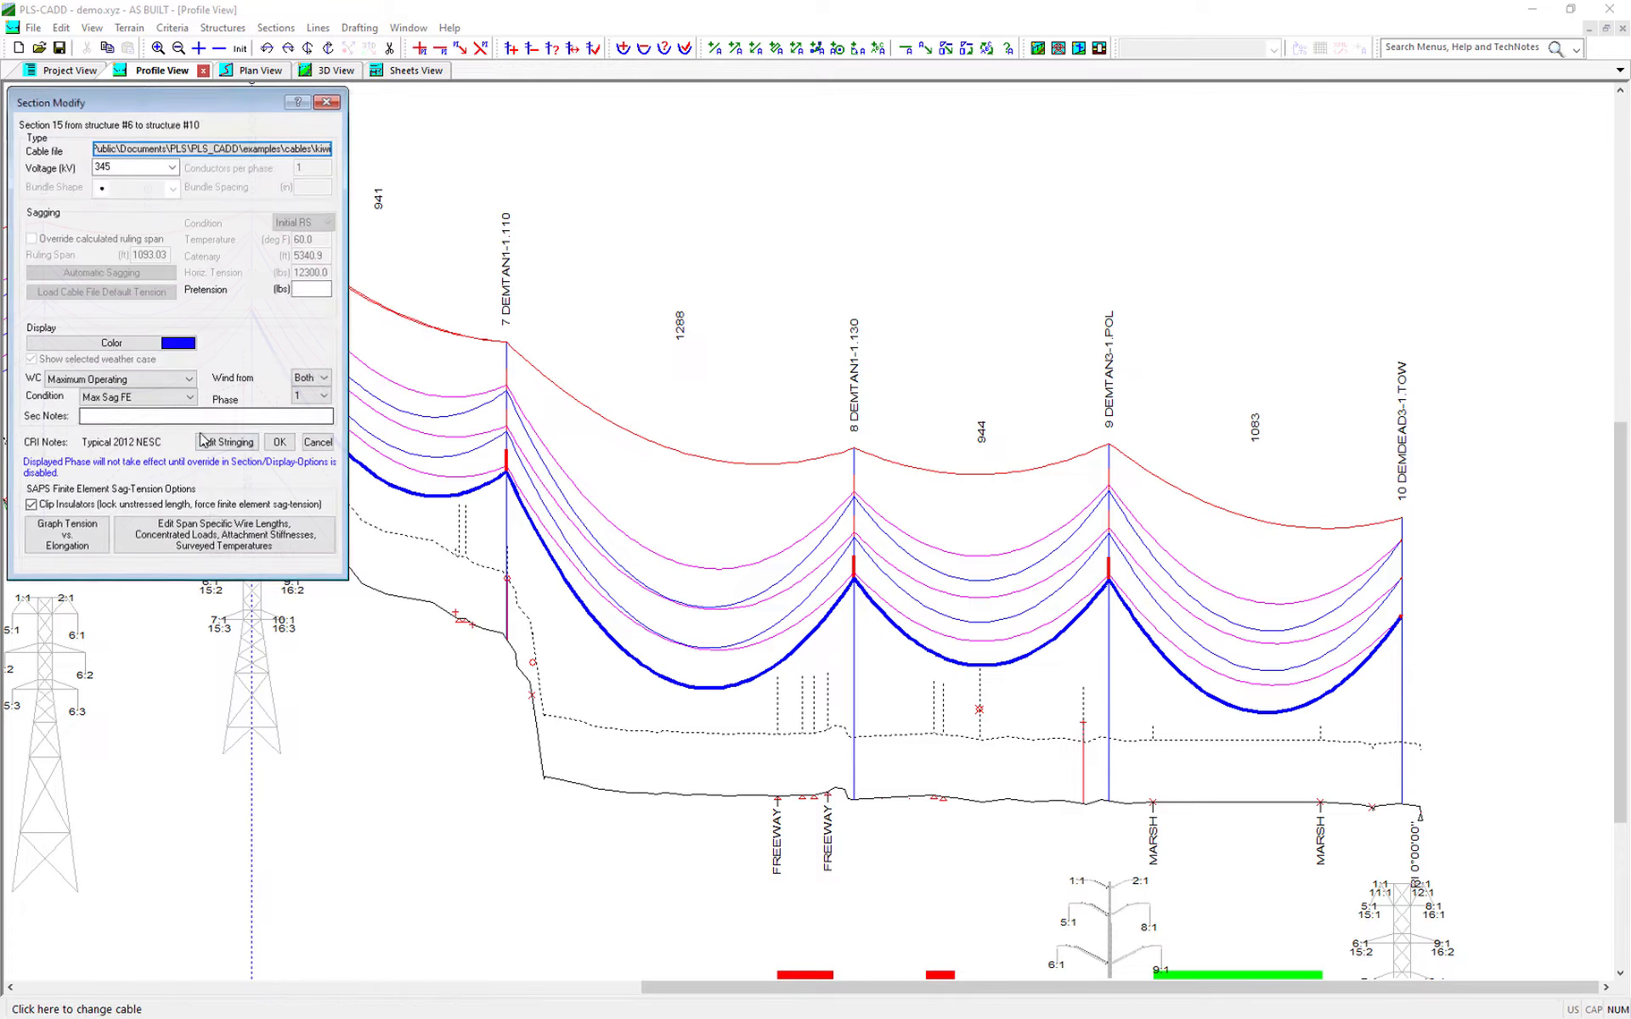
{"action": "left_click", "coordinate": [218, 534]}
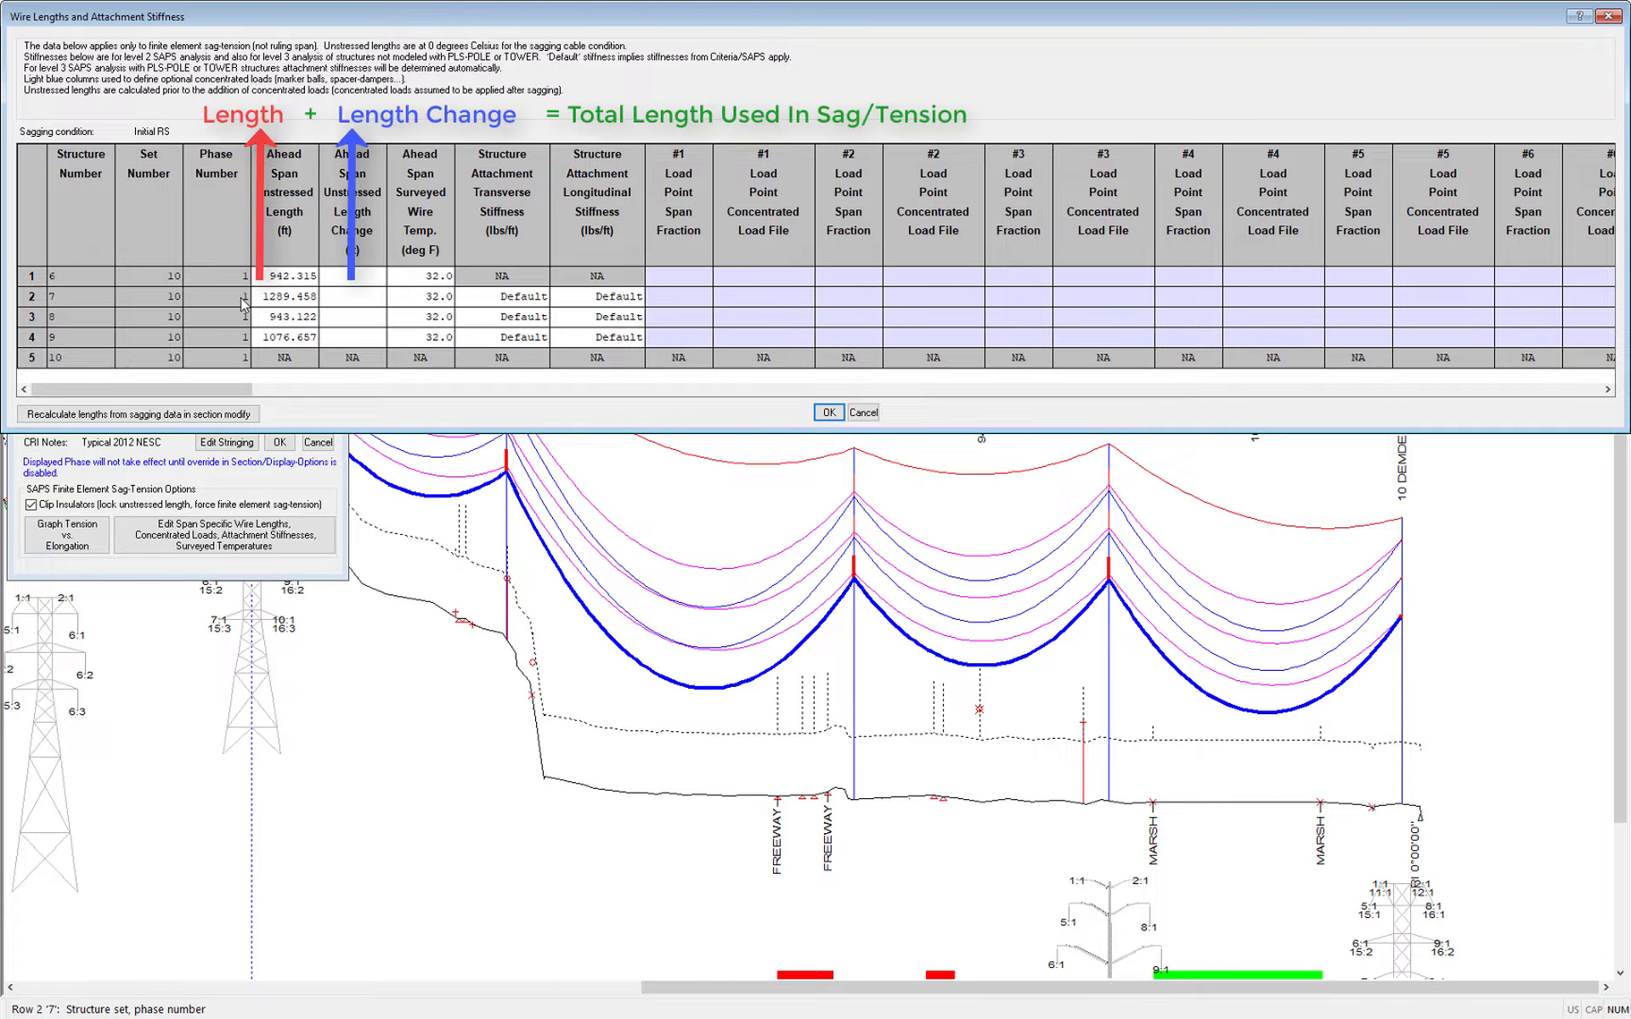
Set structure 6's ahead span unstressed length to 500 ft and its unstressed length change to 0
{"action": "left_click", "coordinate": [292, 277]}
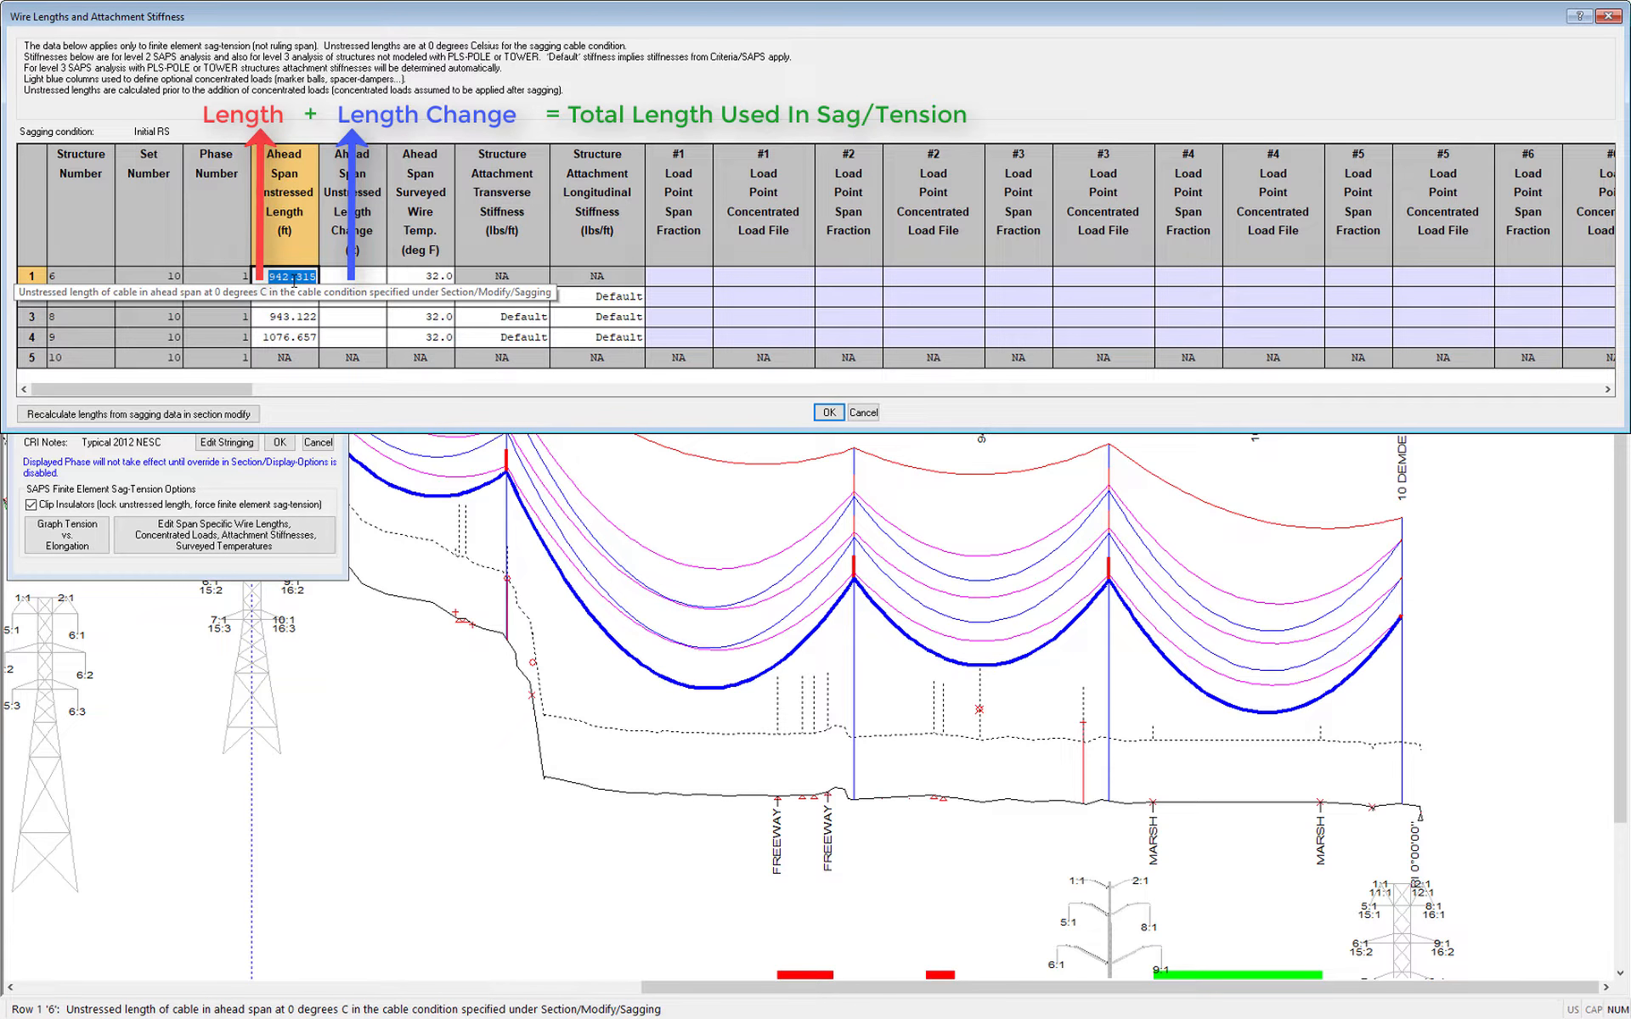
{"action": "type", "text": "500"}
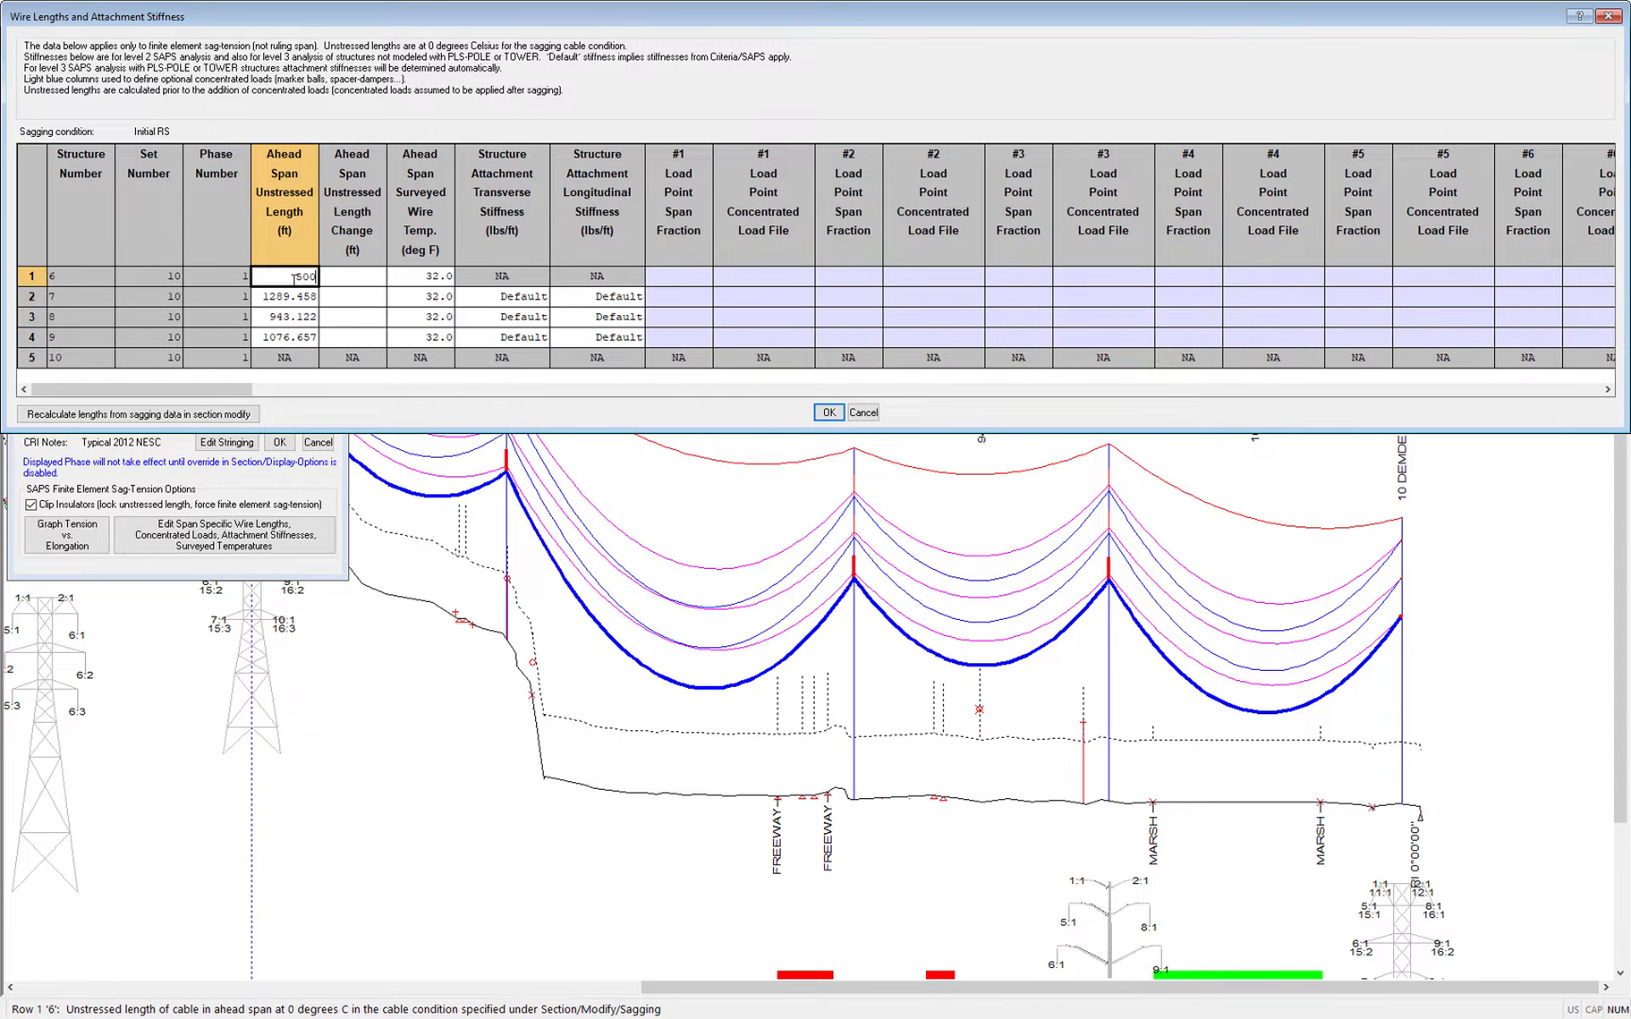
{"action": "left_click", "coordinate": [338, 278]}
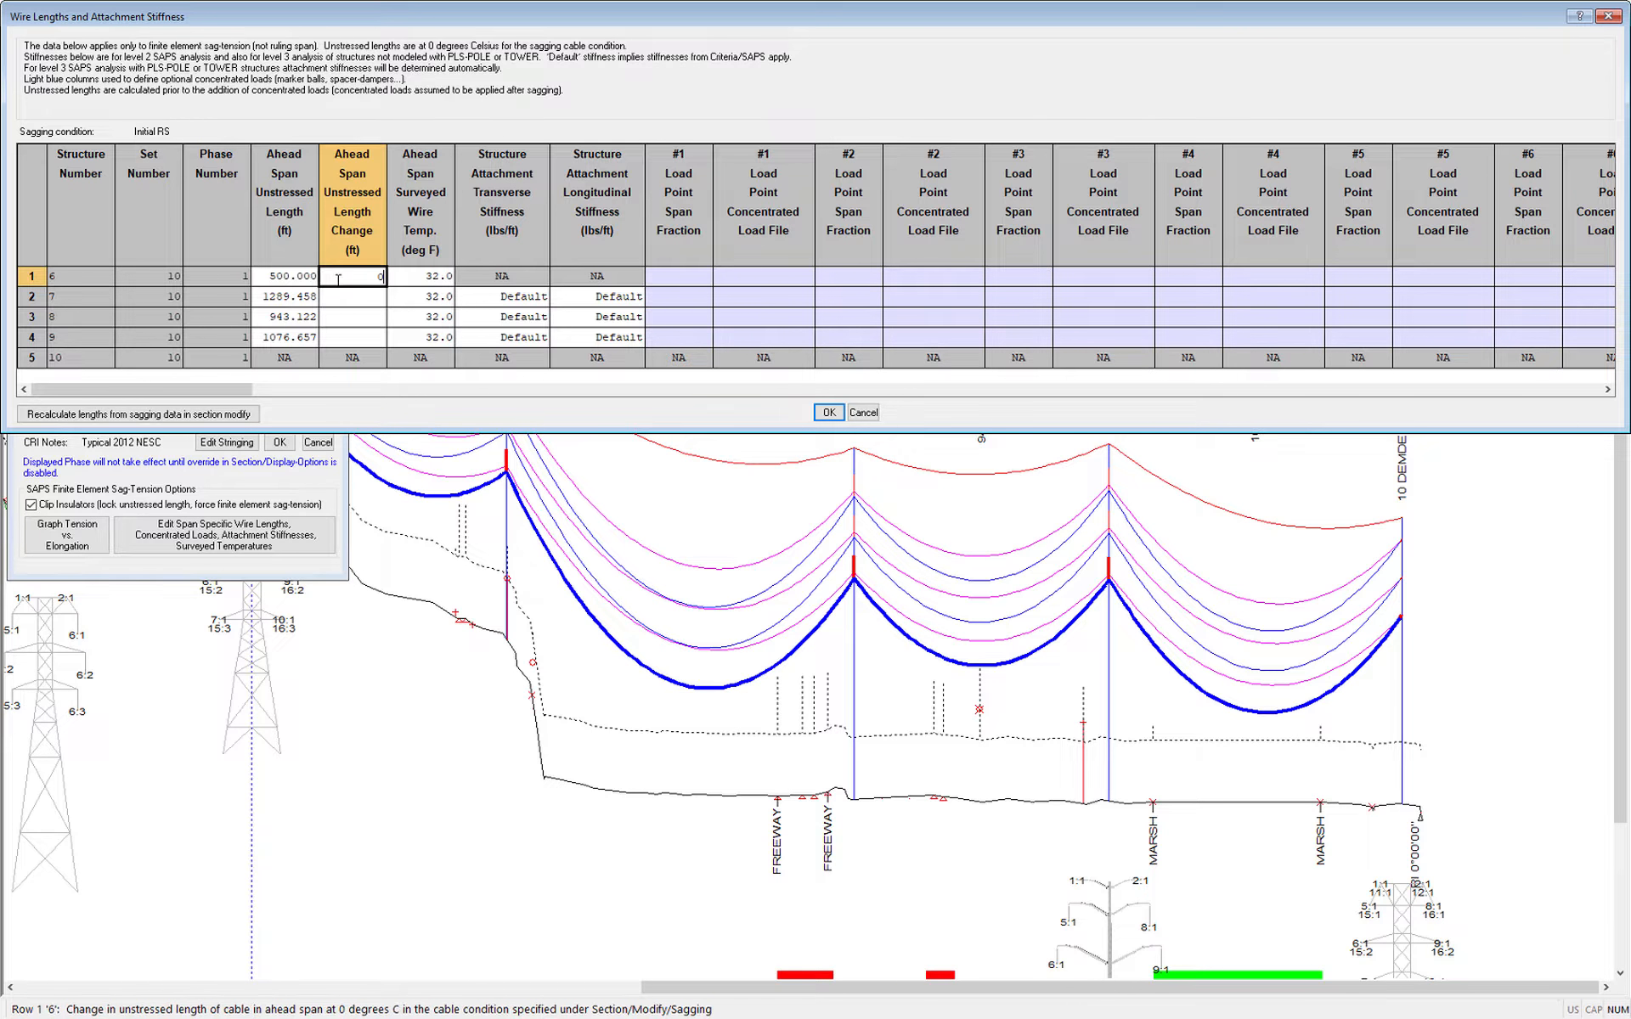
Set structure 6's ahead span unstressed length to 499 ft and its unstressed length change to 1 ft
{"action": "left_click", "coordinate": [297, 278]}
{"action": "type", "text": "4"}
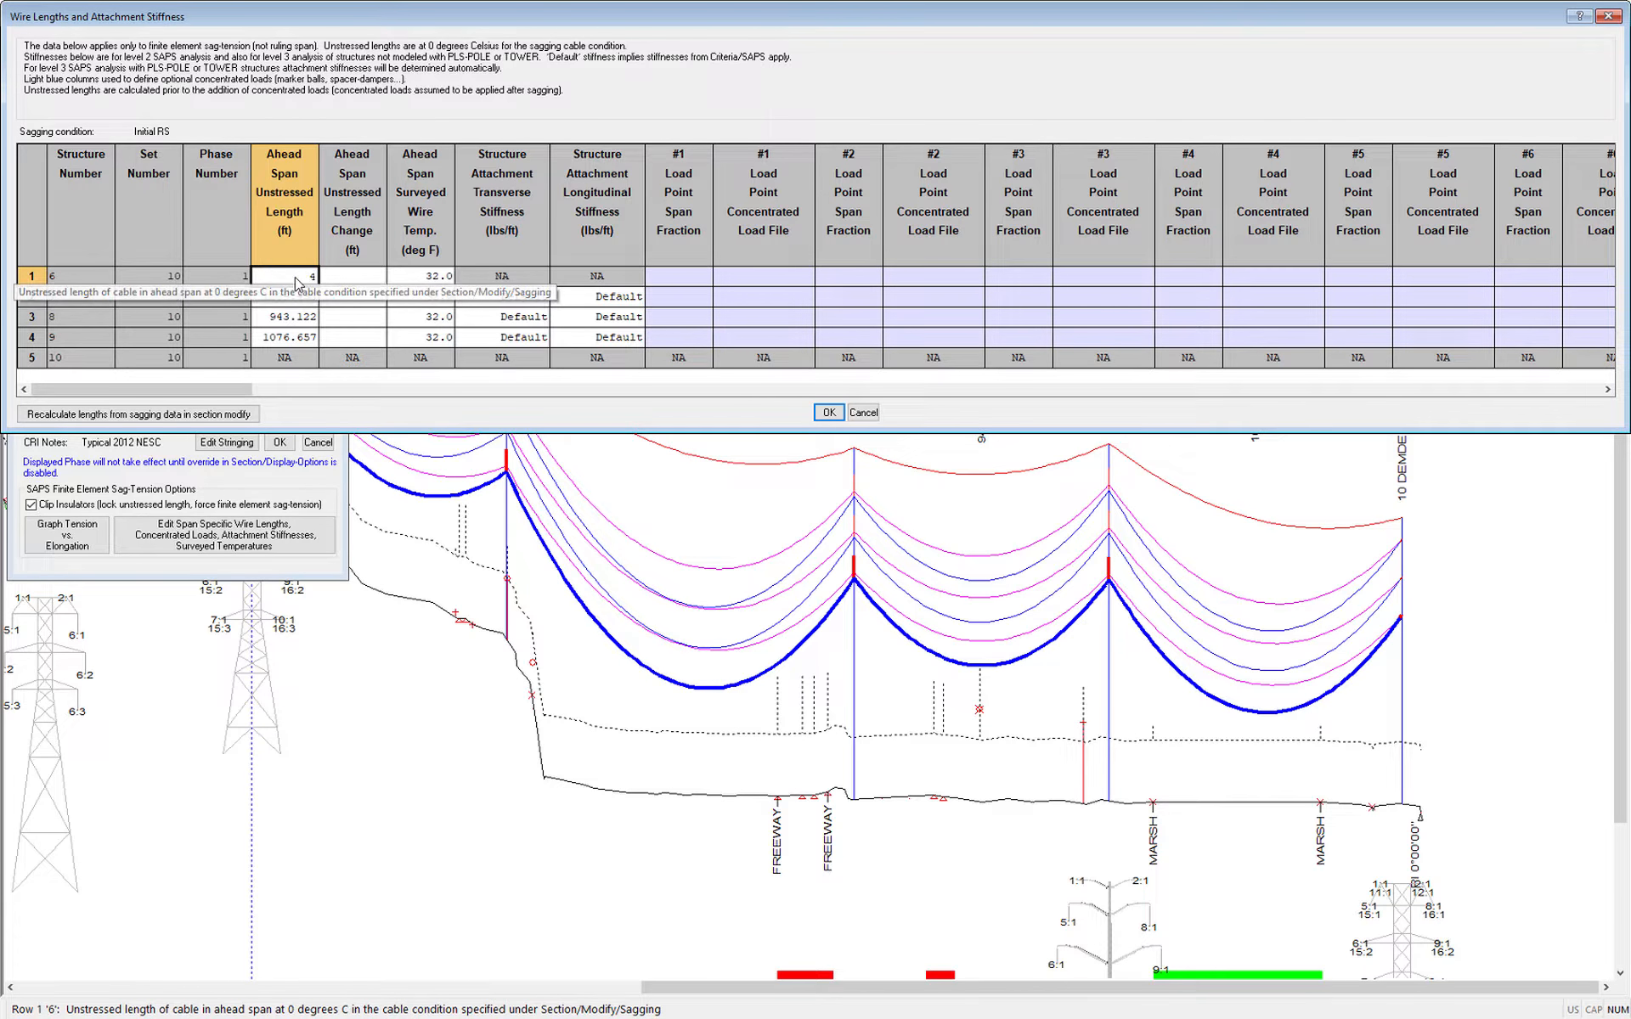
{"action": "type", "text": "99"}
{"action": "left_click", "coordinate": [337, 276]}
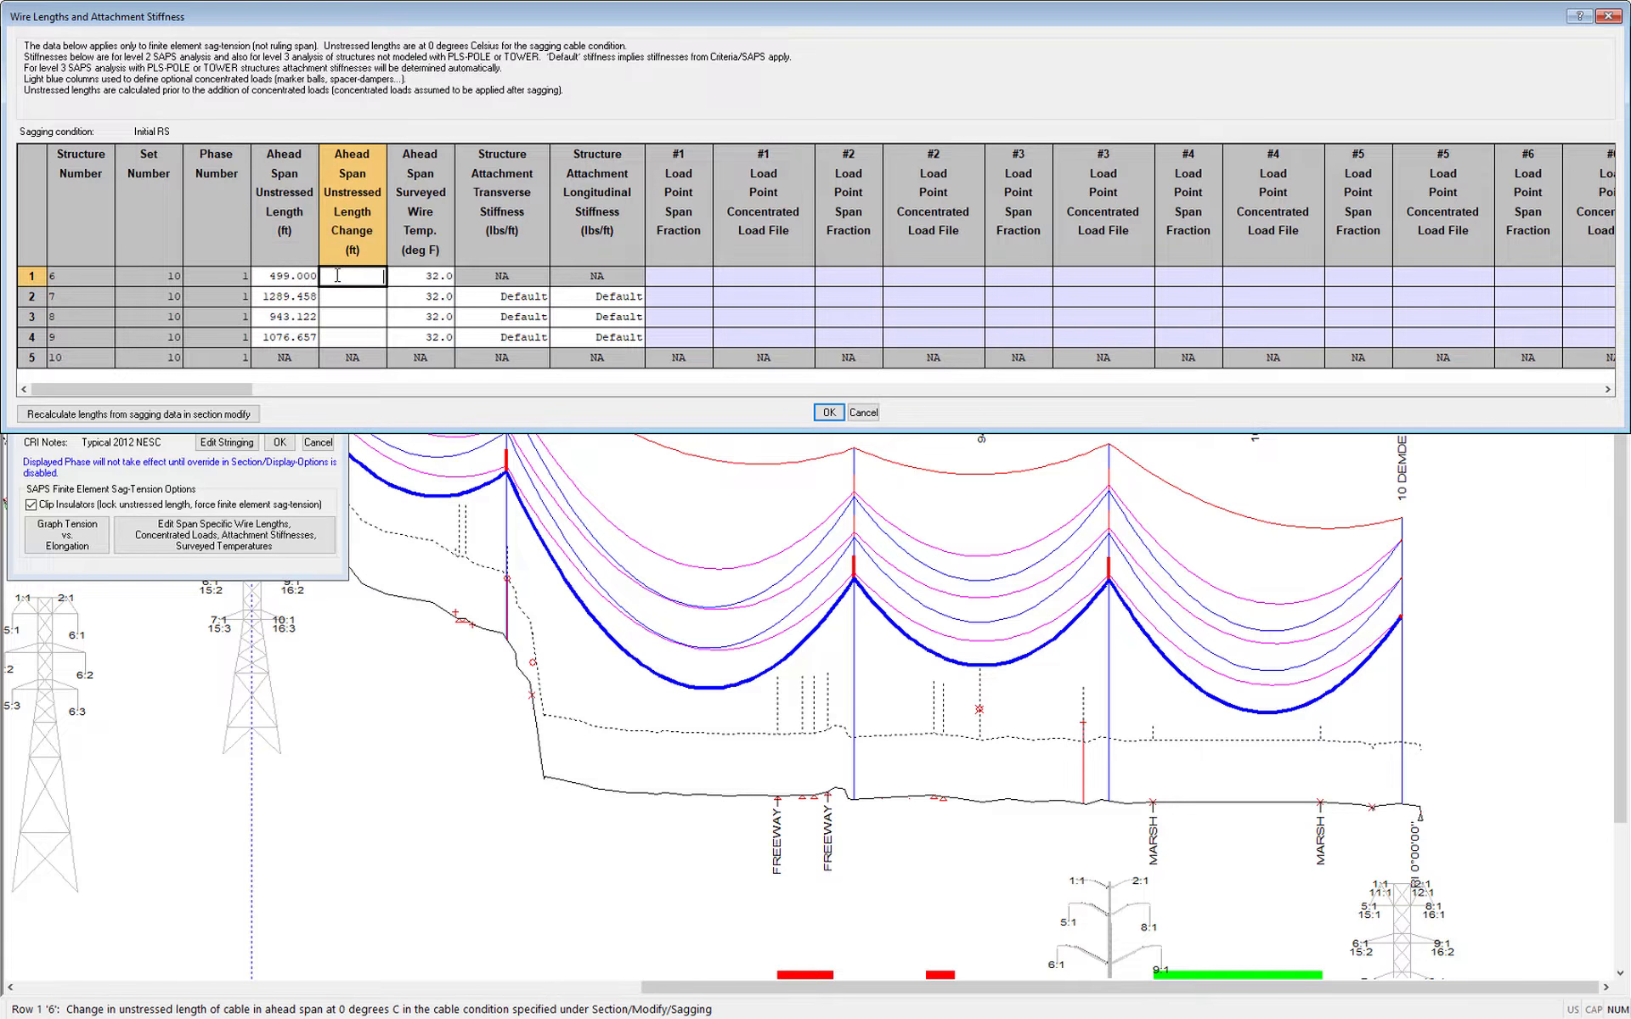
{"action": "type", "text": "1"}
Set structure 6's ahead span unstressed length to 1 ft and its unstressed length change to 499 ft
{"action": "left_click", "coordinate": [301, 278]}
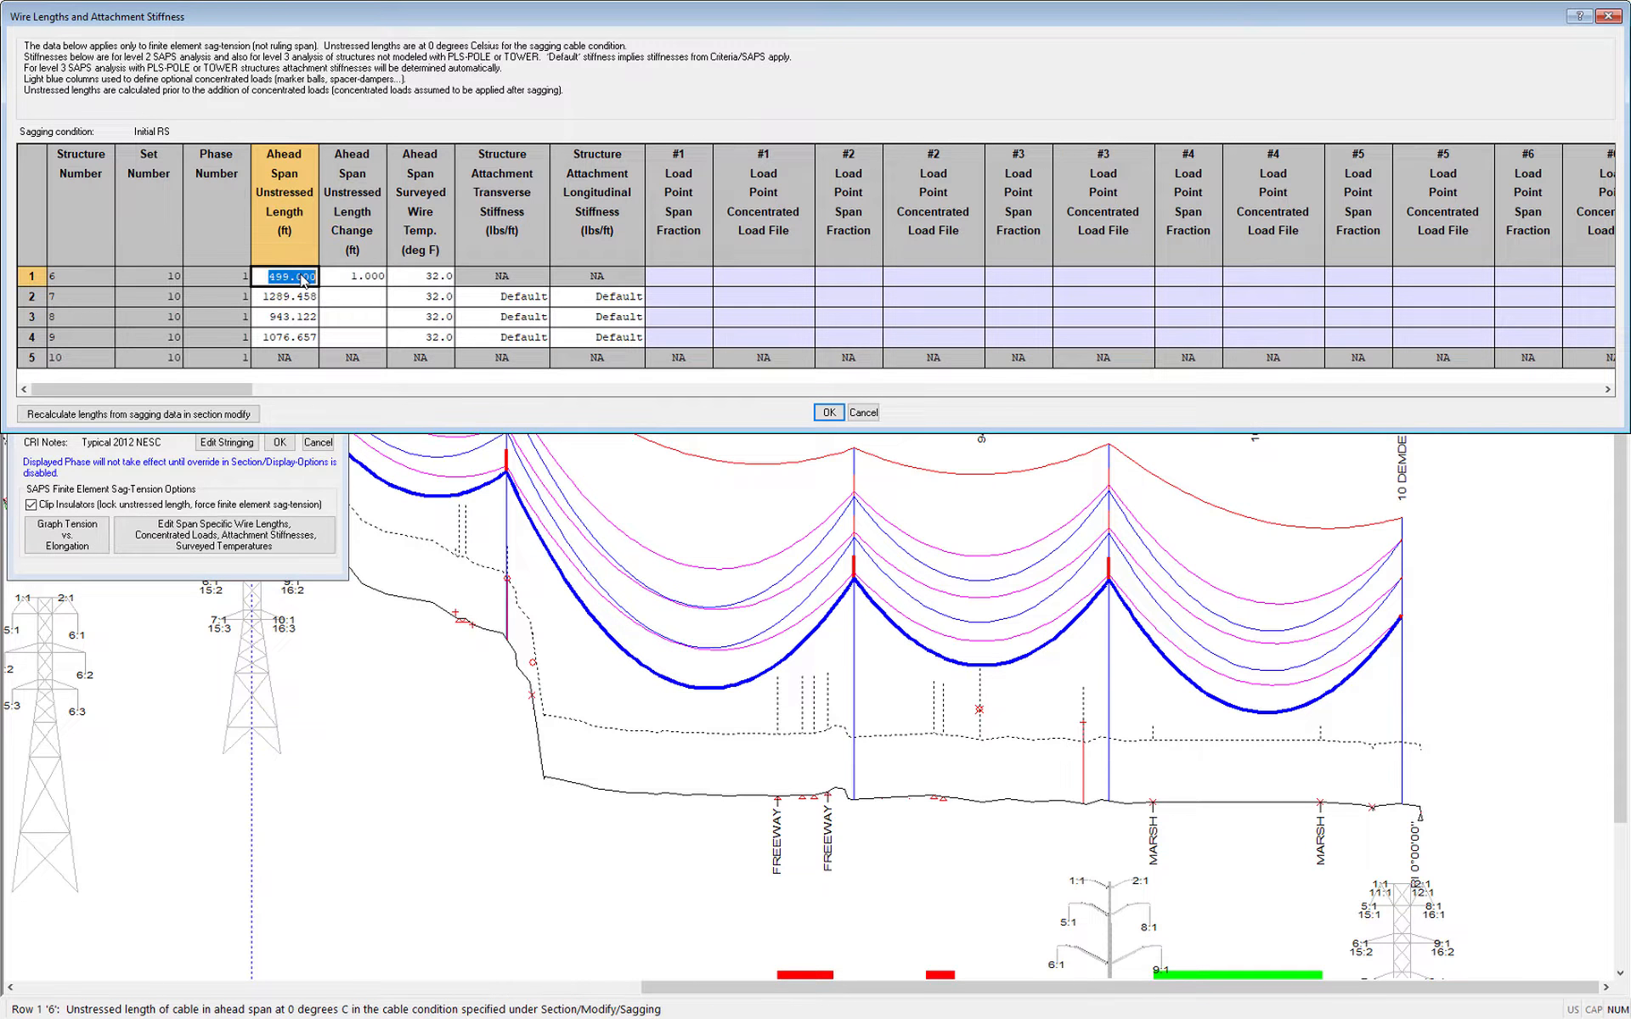
{"action": "type", "text": "1"}
{"action": "left_click", "coordinate": [337, 279]}
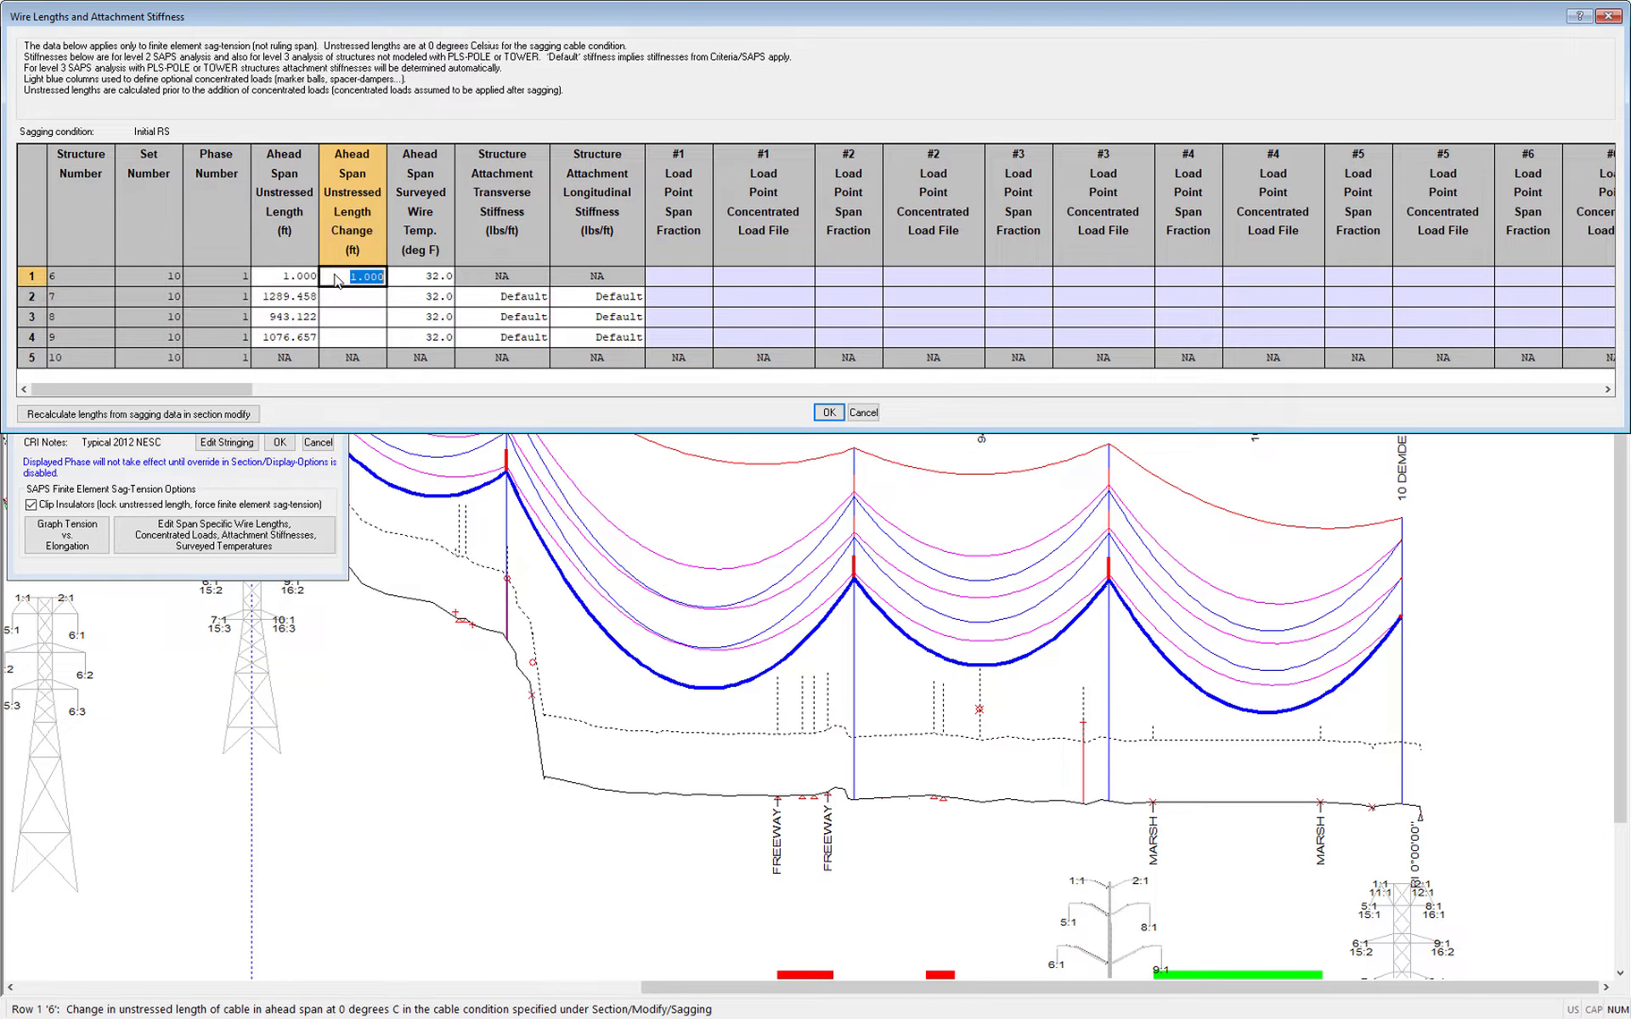
{"action": "type", "text": "499"}
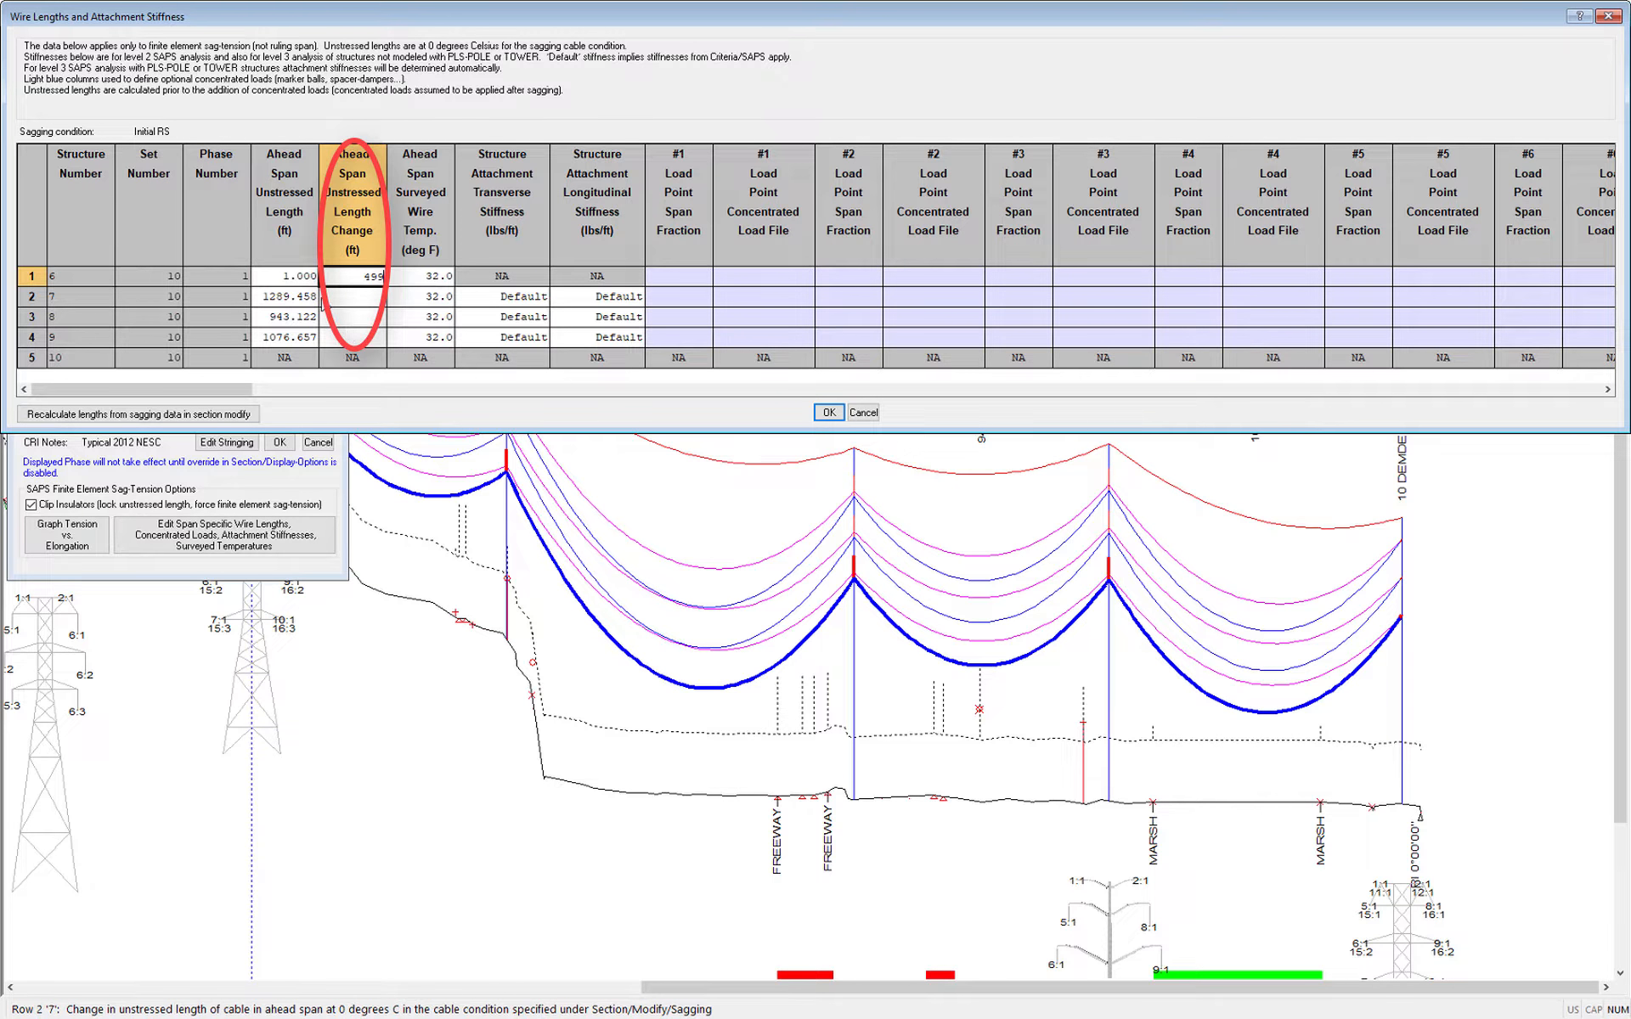
Enter 500 ft unstressed length and 0 length change for structure 6, and discard all edits to section 15
{"action": "left_click", "coordinate": [302, 283]}
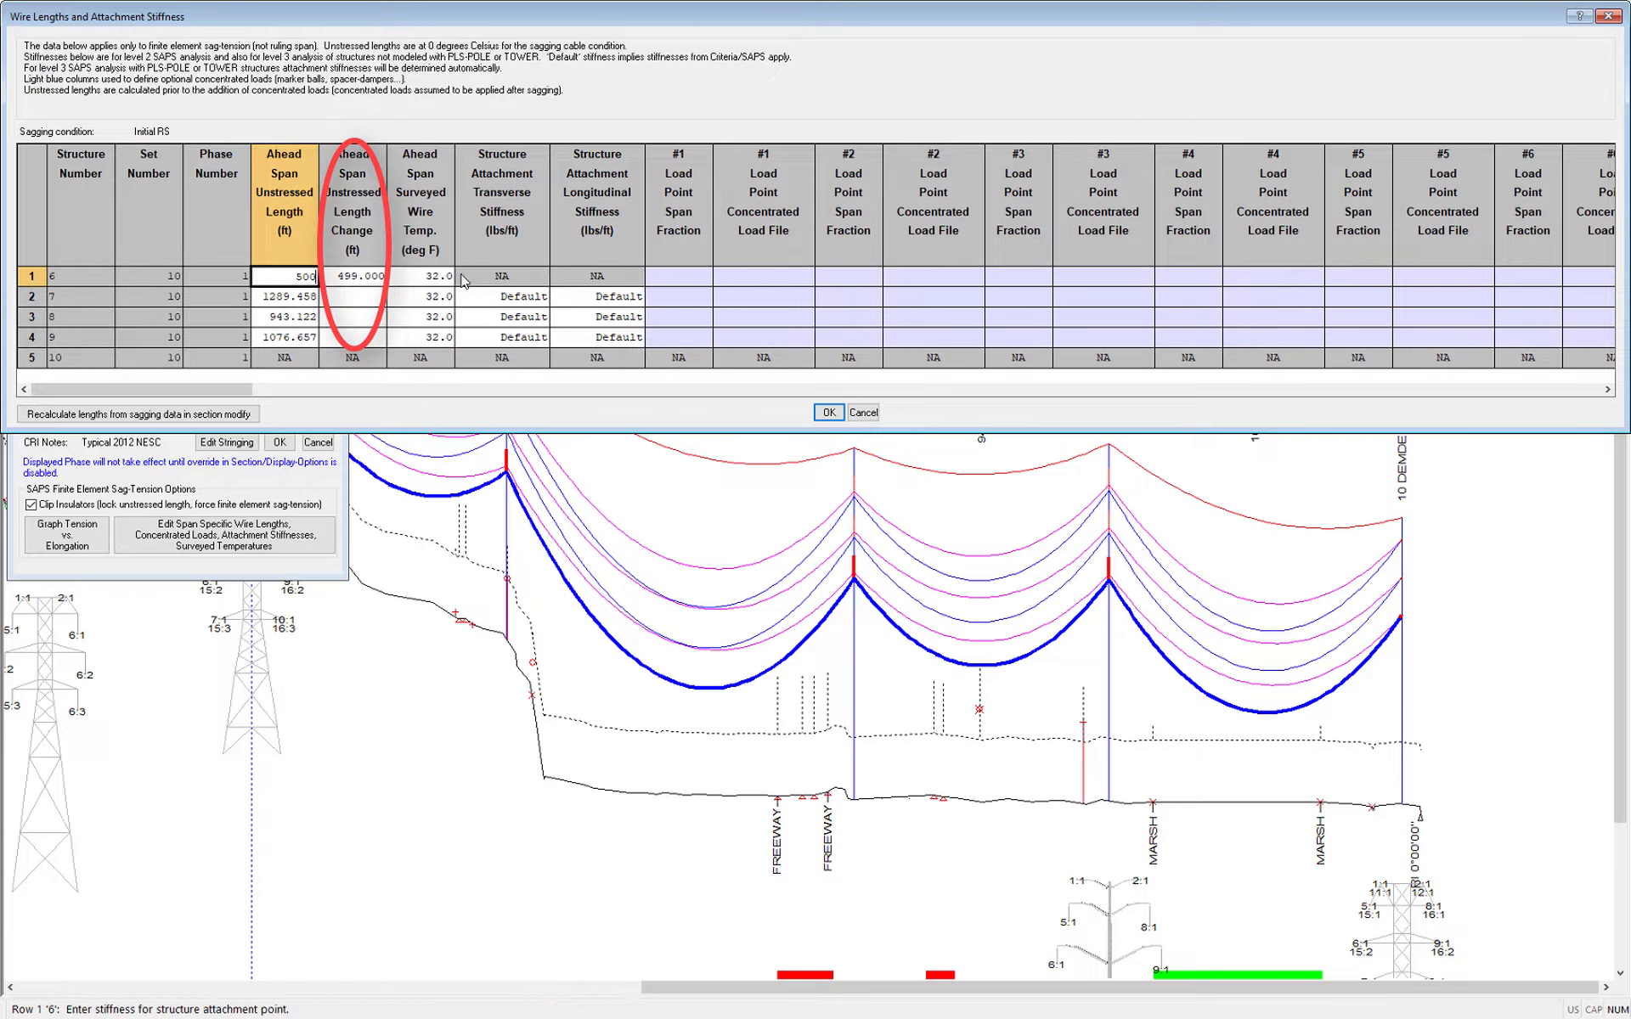
{"action": "left_click", "coordinate": [358, 279]}
{"action": "type", "text": "0"}
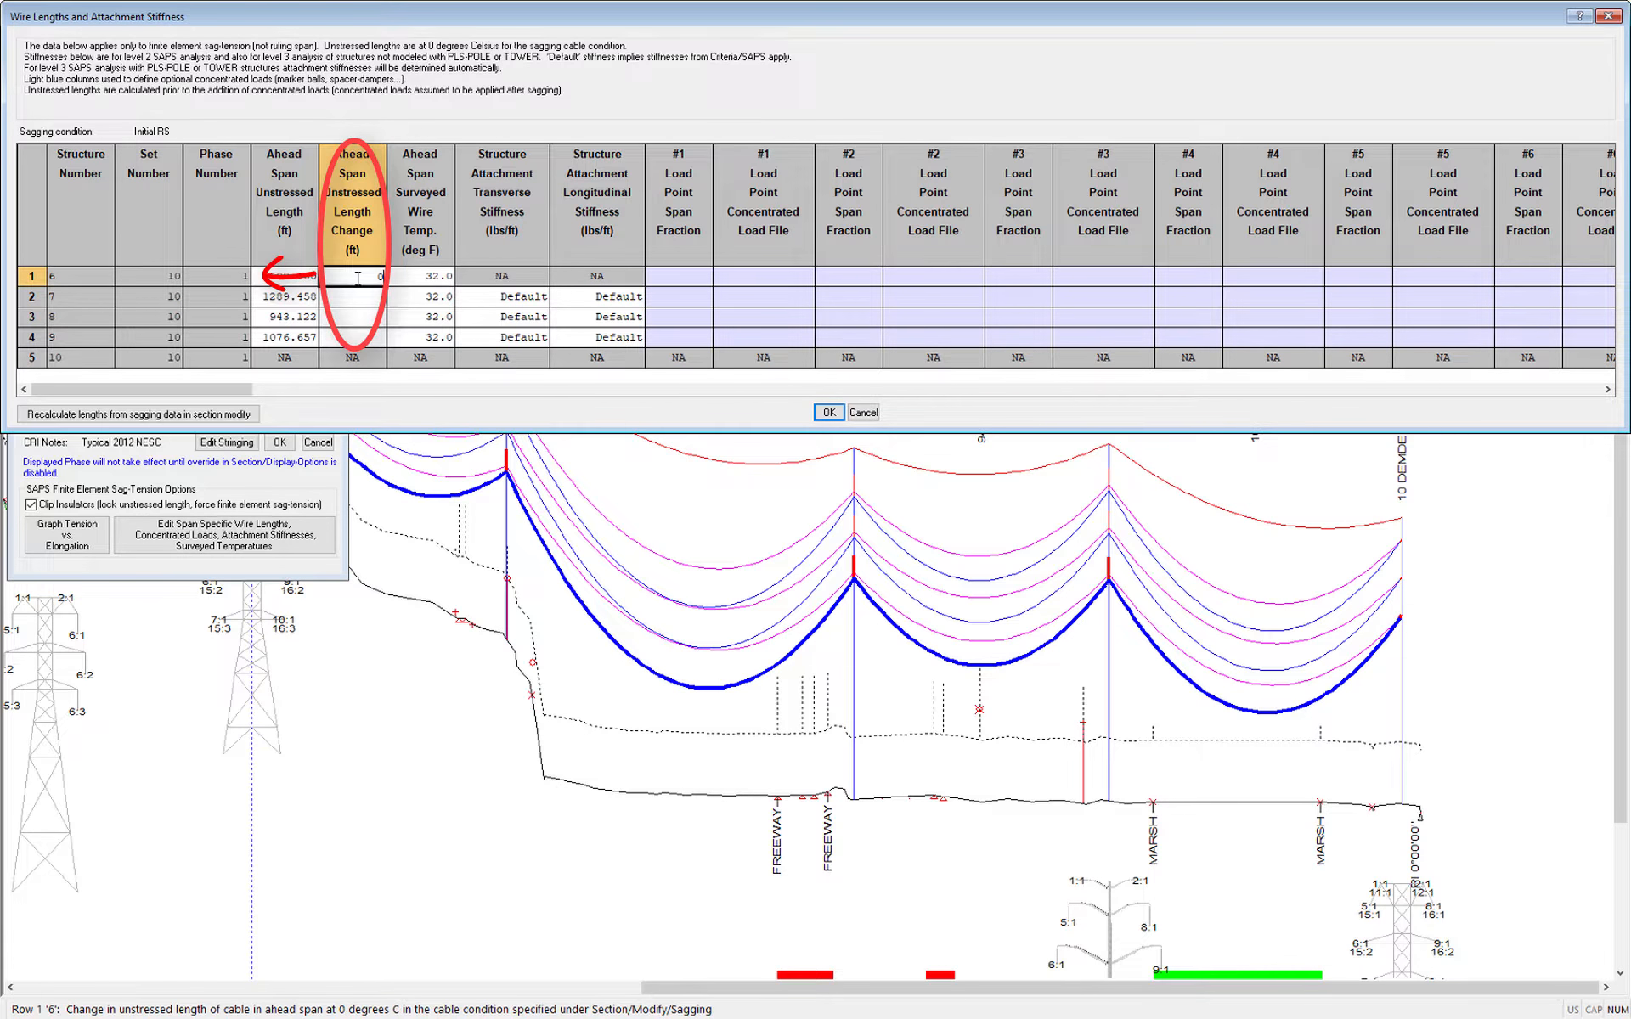
{"action": "left_click", "coordinate": [367, 316]}
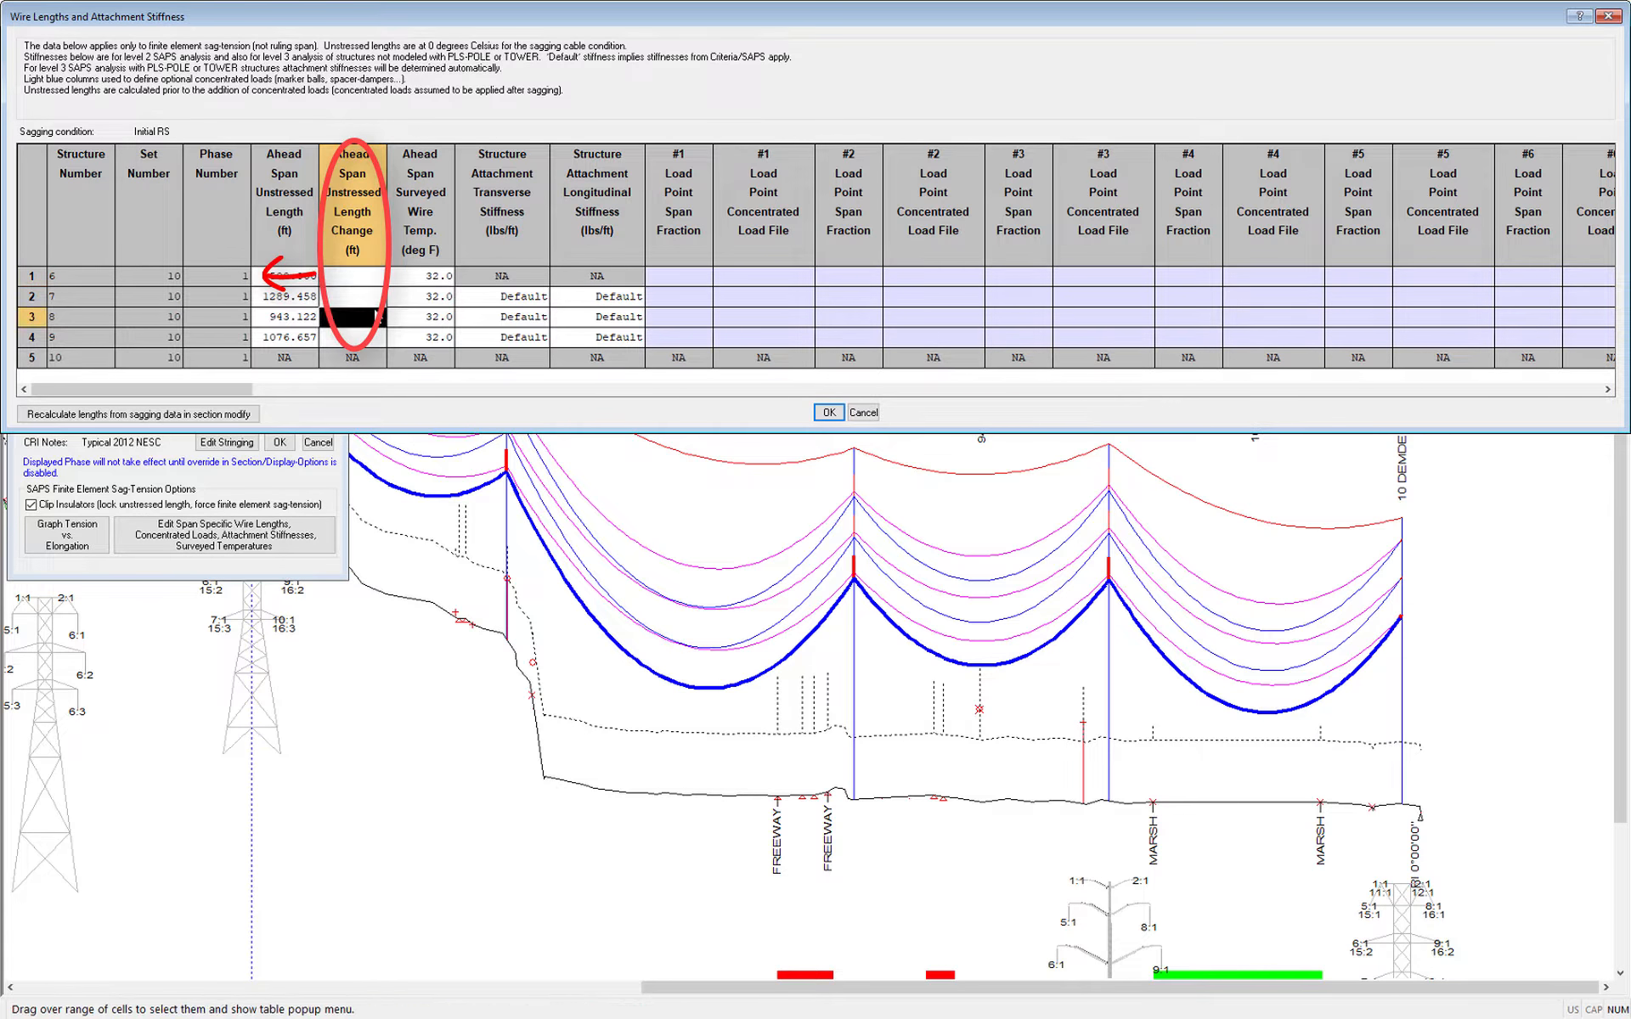
{"action": "left_click", "coordinate": [862, 414]}
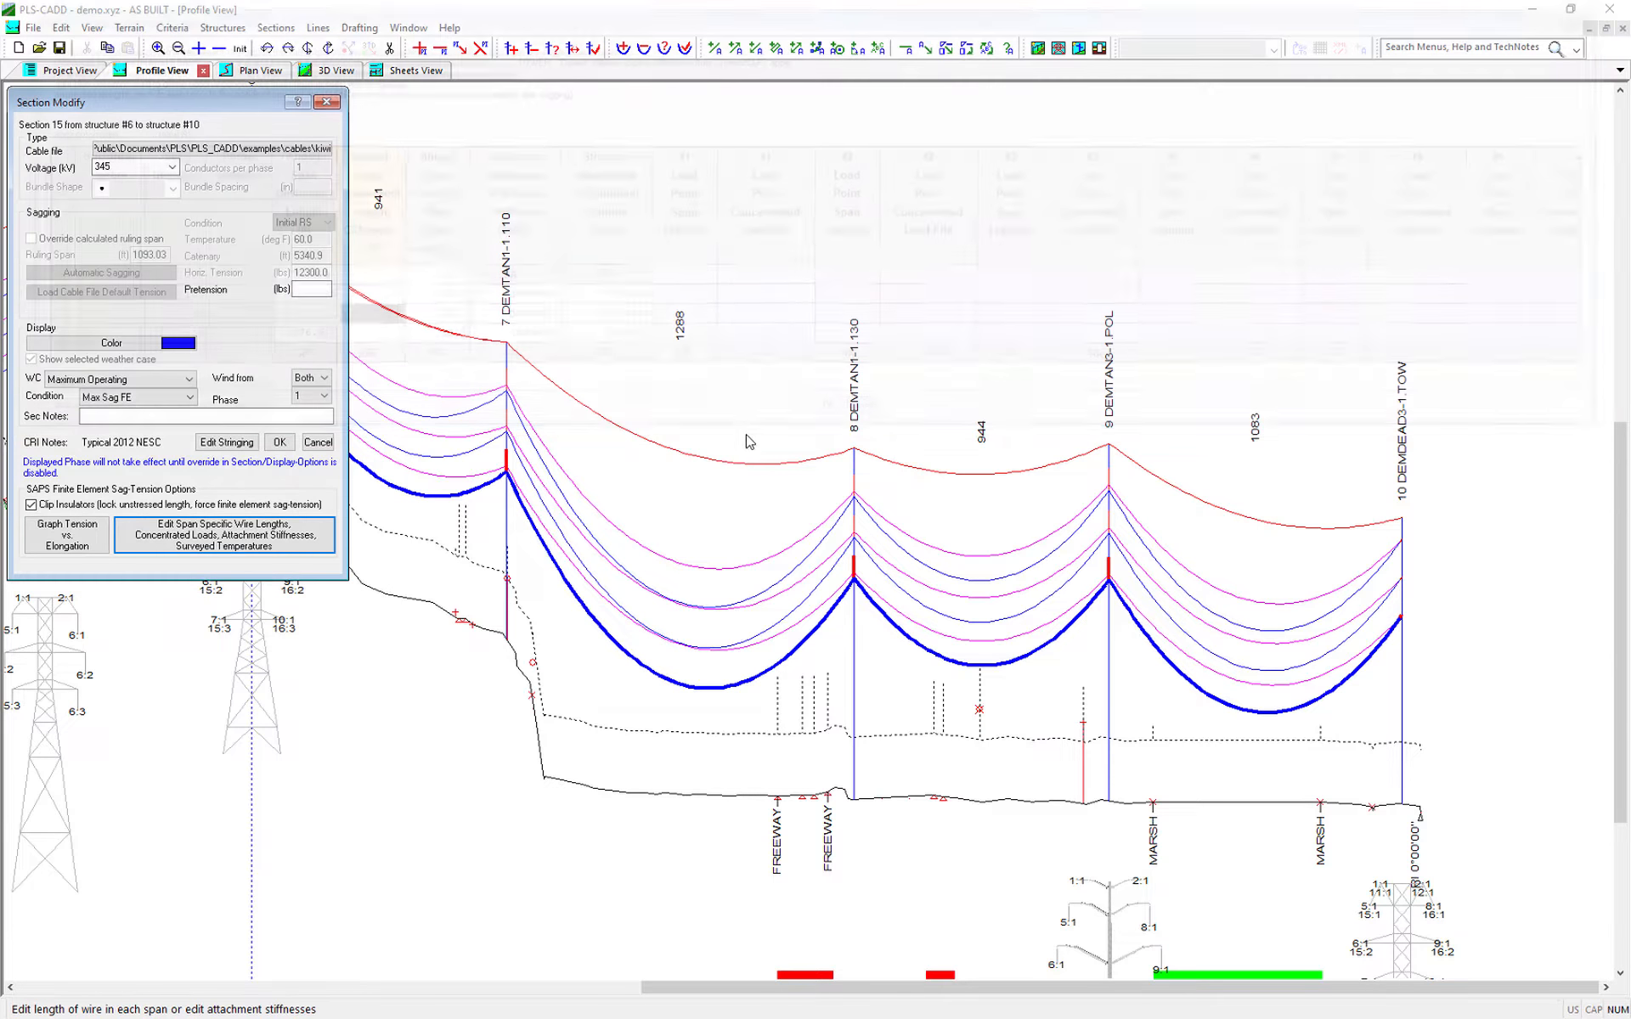
{"action": "left_click", "coordinate": [317, 447]}
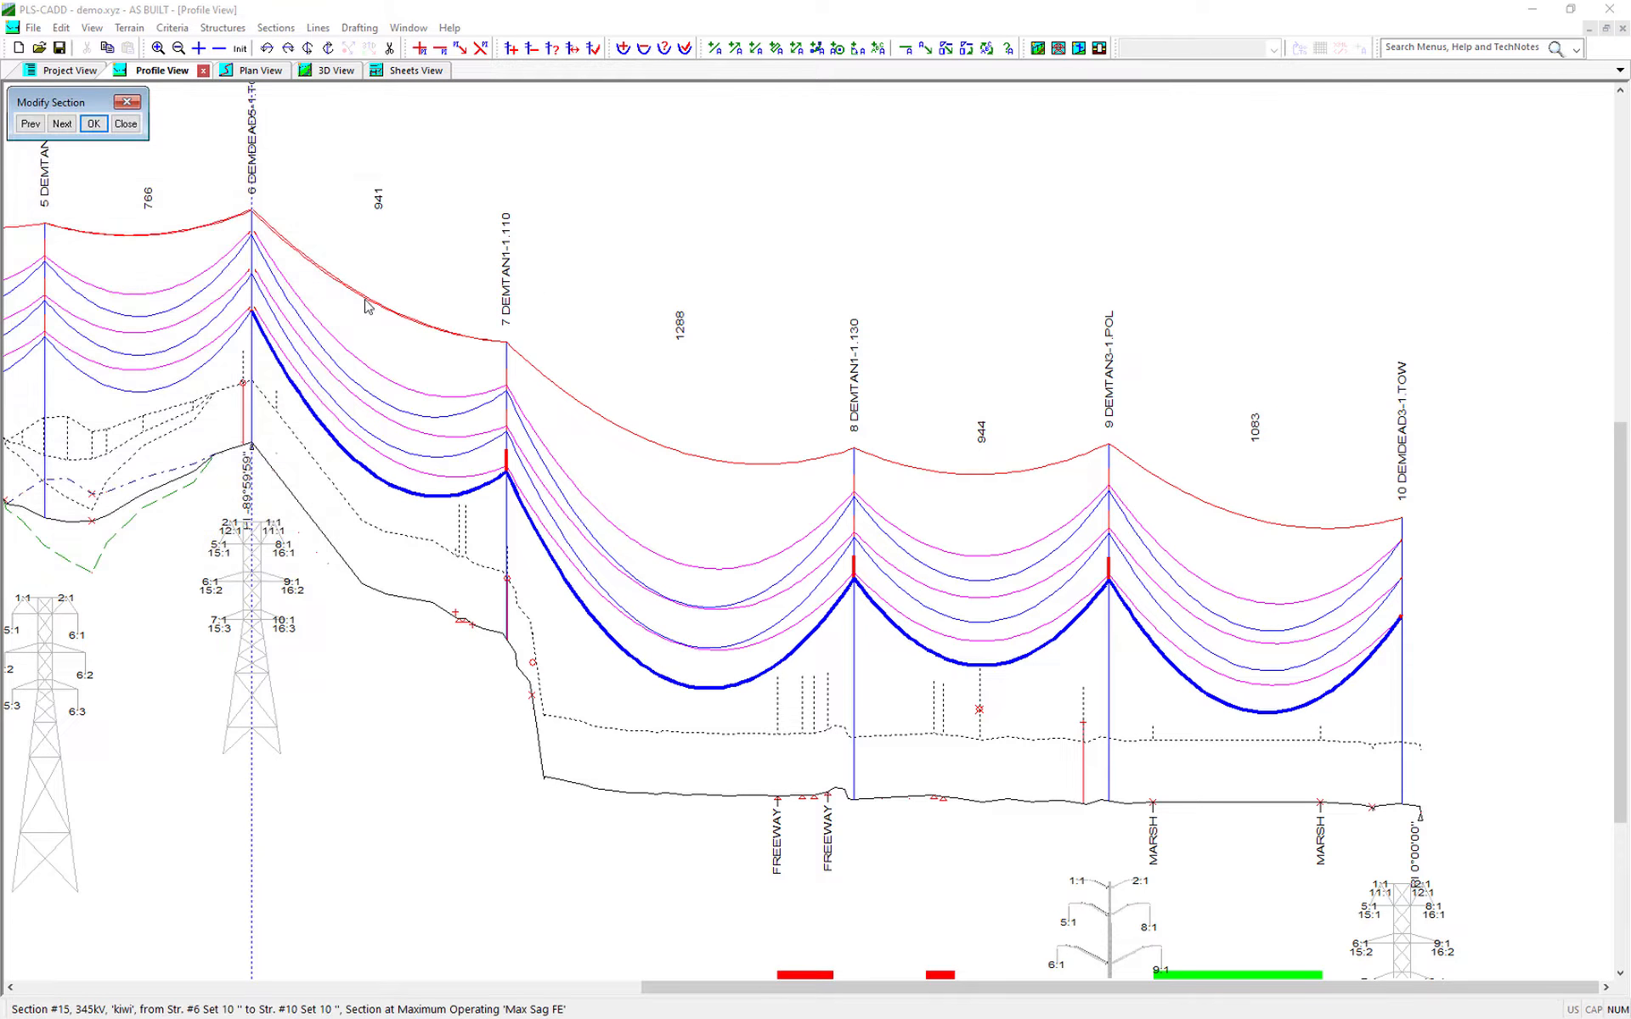
{"action": "left_click", "coordinate": [124, 125]}
Make a copy of the AS BUILT line in the project lines list
{"action": "left_click", "coordinate": [318, 27]}
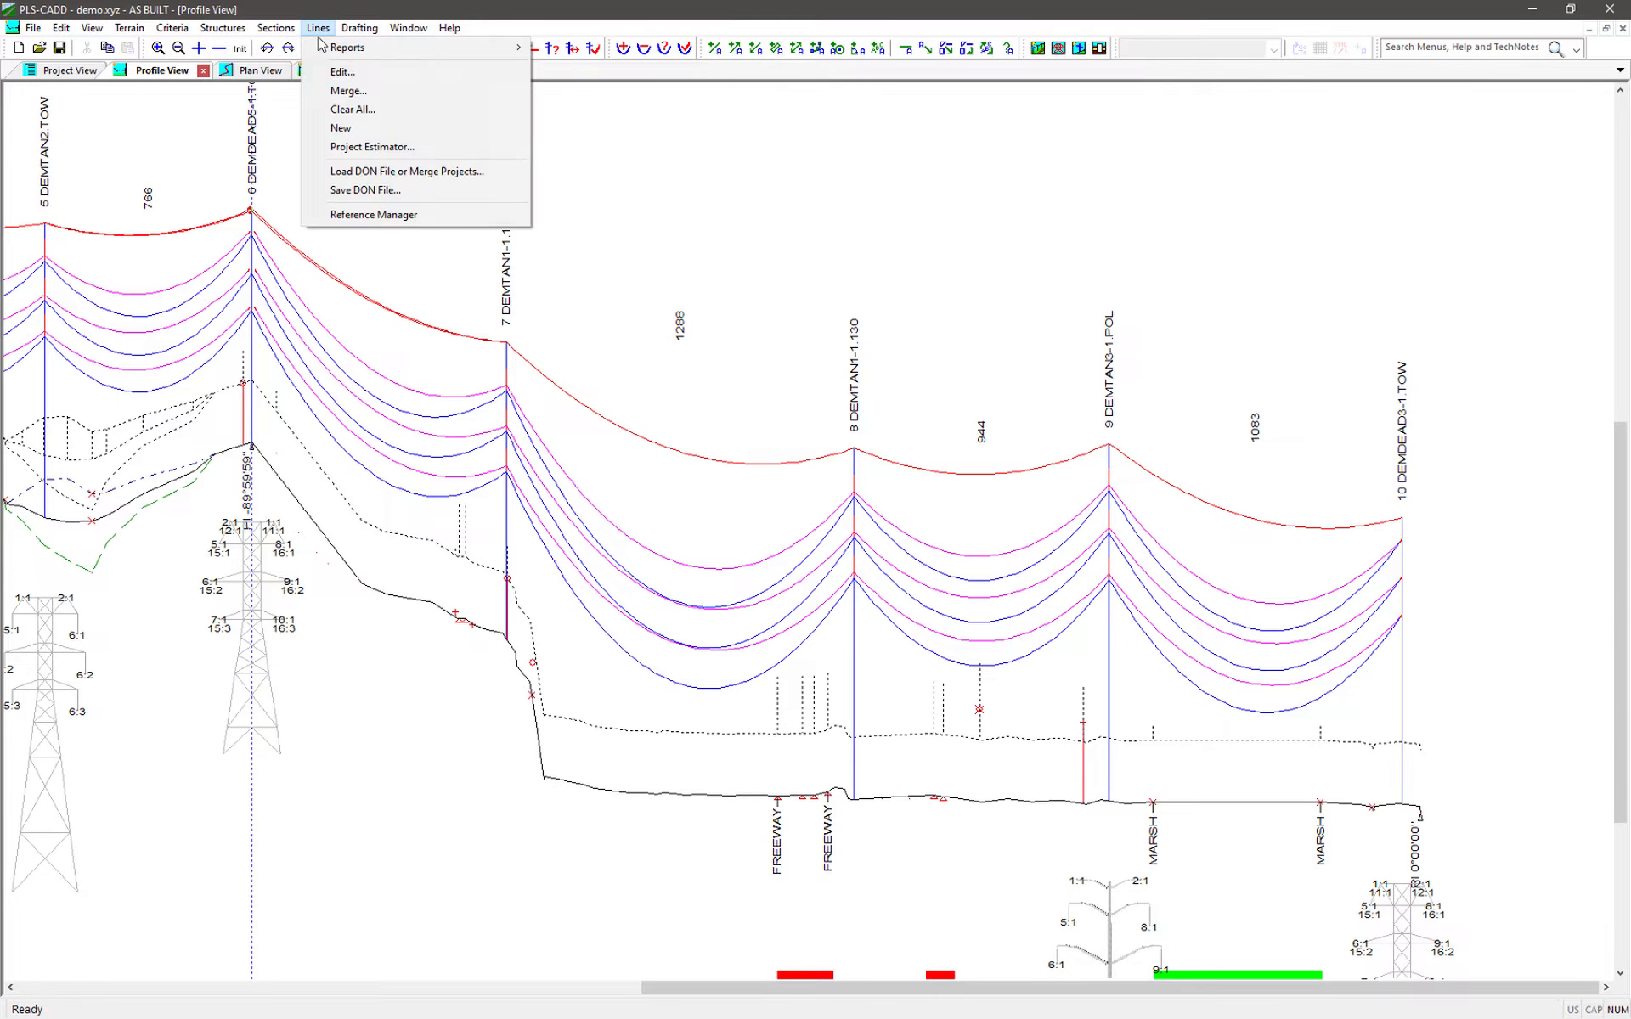
{"action": "left_click", "coordinate": [356, 71]}
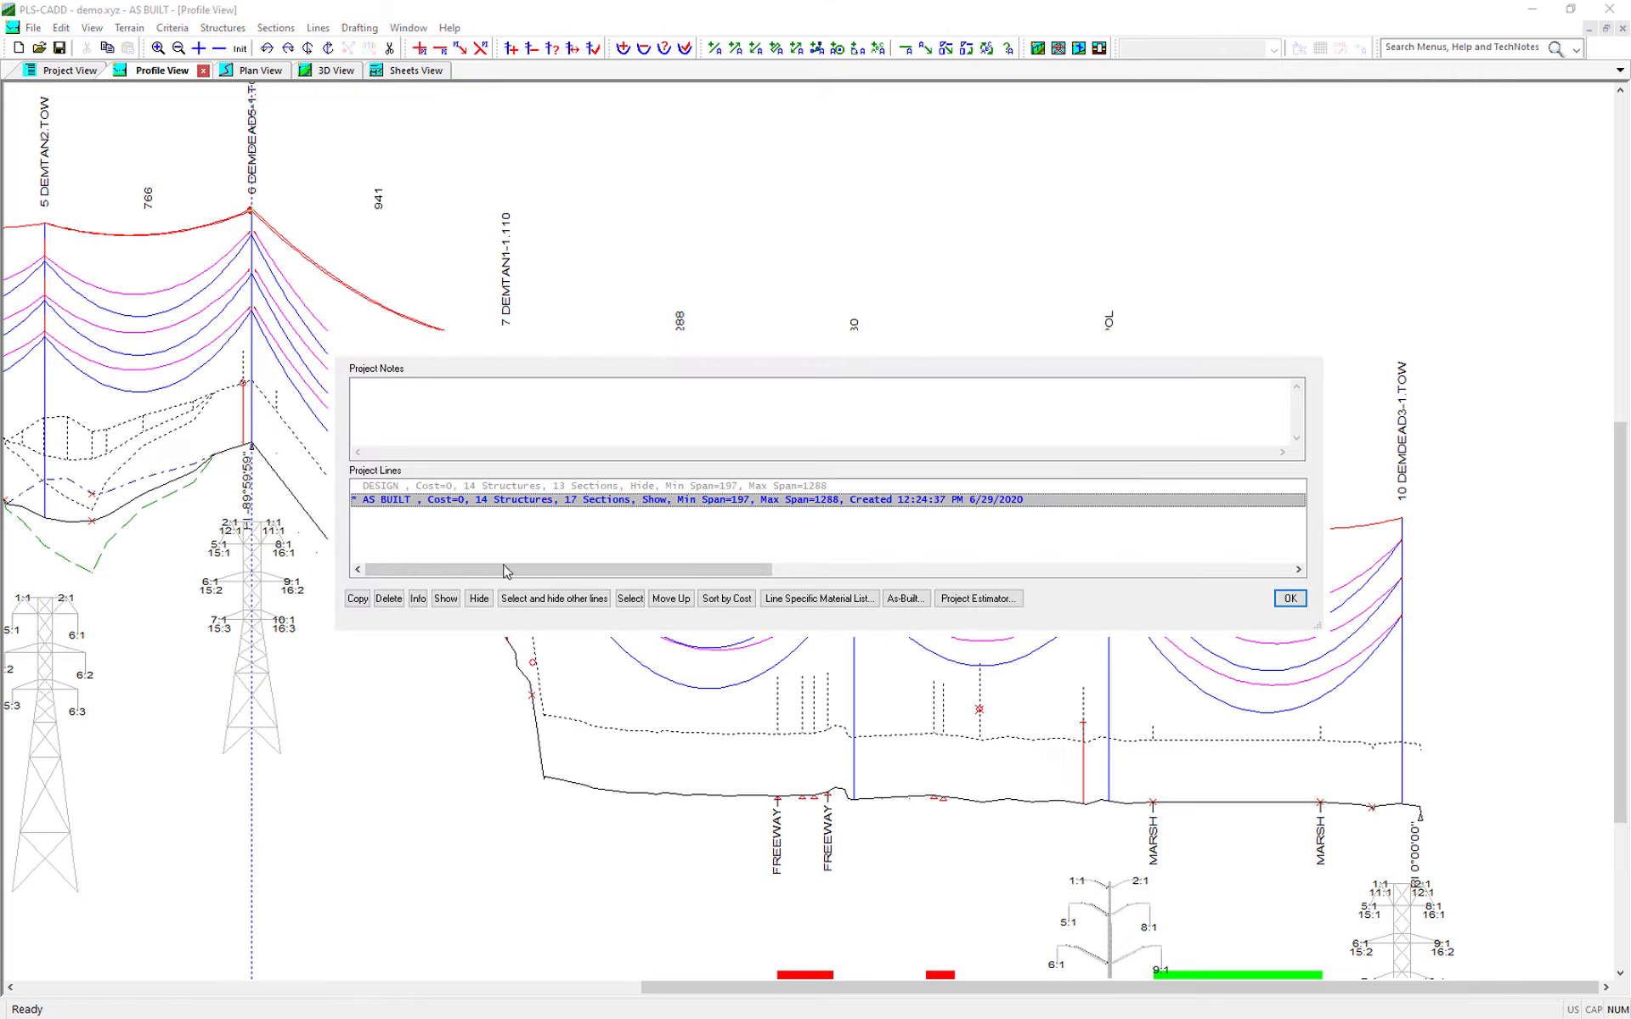
{"action": "left_click", "coordinate": [358, 598]}
{"action": "left_click", "coordinate": [747, 527]}
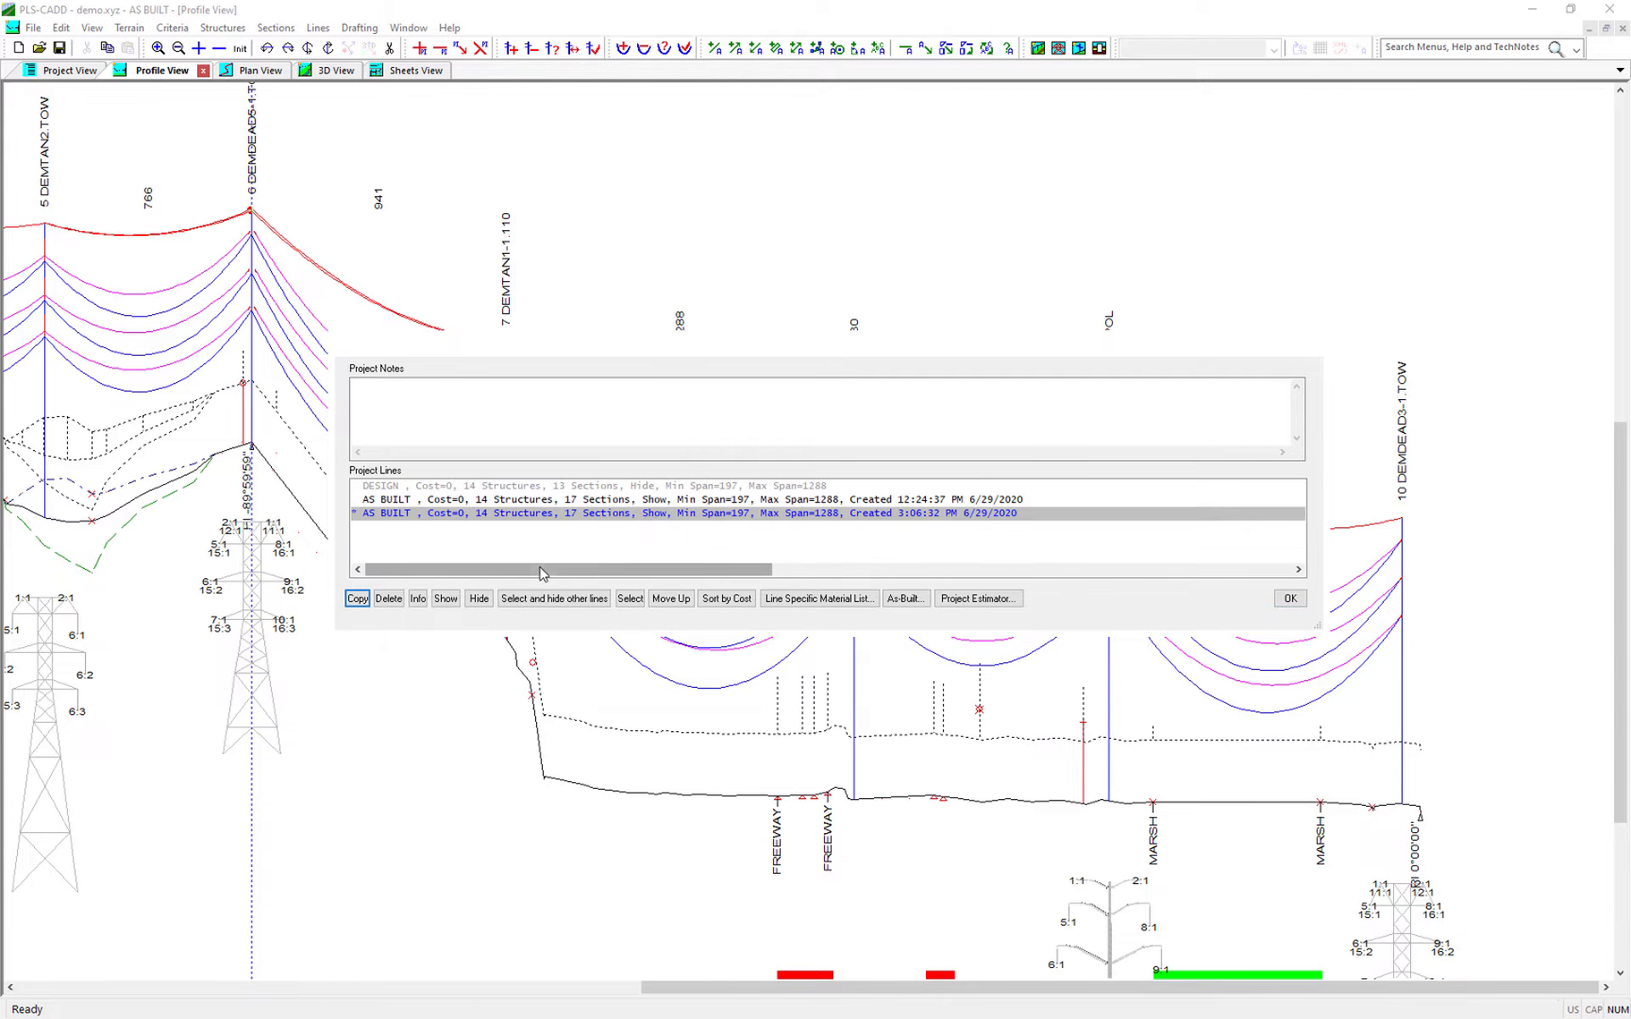
{"action": "left_click", "coordinate": [1284, 601]}
Apply the Merge length adjust command to every section in the section table, accepting the merge into unstressed length
{"action": "left_click", "coordinate": [276, 28]}
{"action": "left_click", "coordinate": [353, 268]}
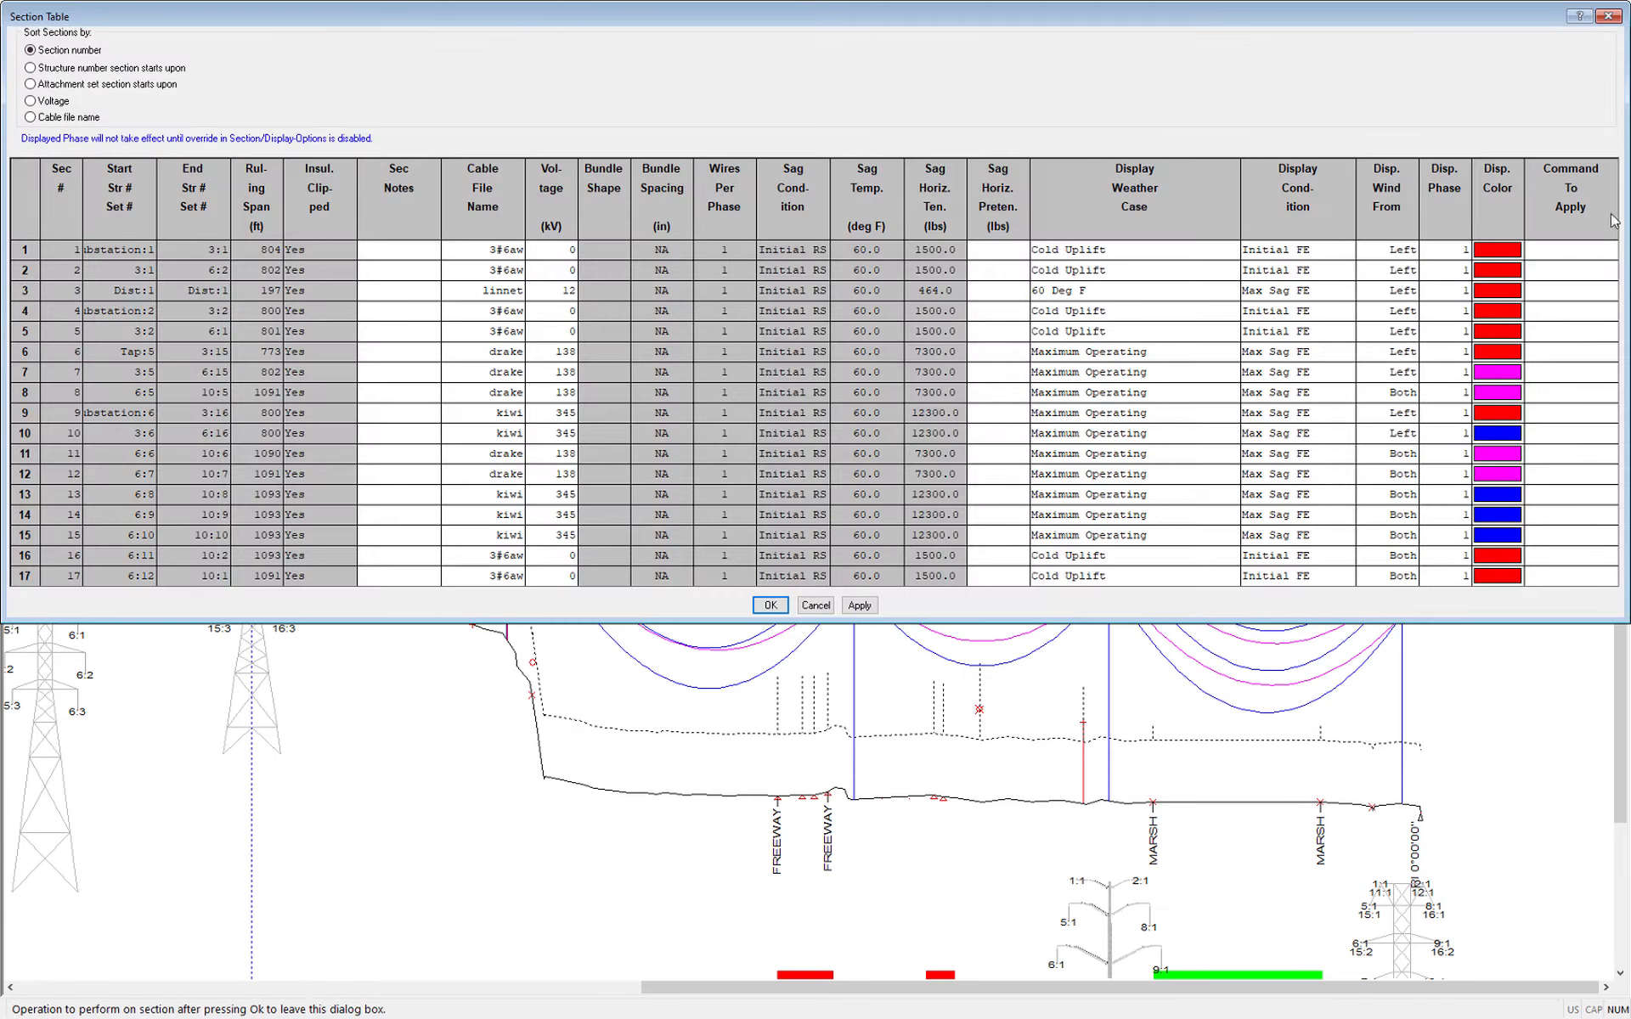
{"action": "left_click", "coordinate": [1571, 249]}
{"action": "left_click", "coordinate": [1608, 249]}
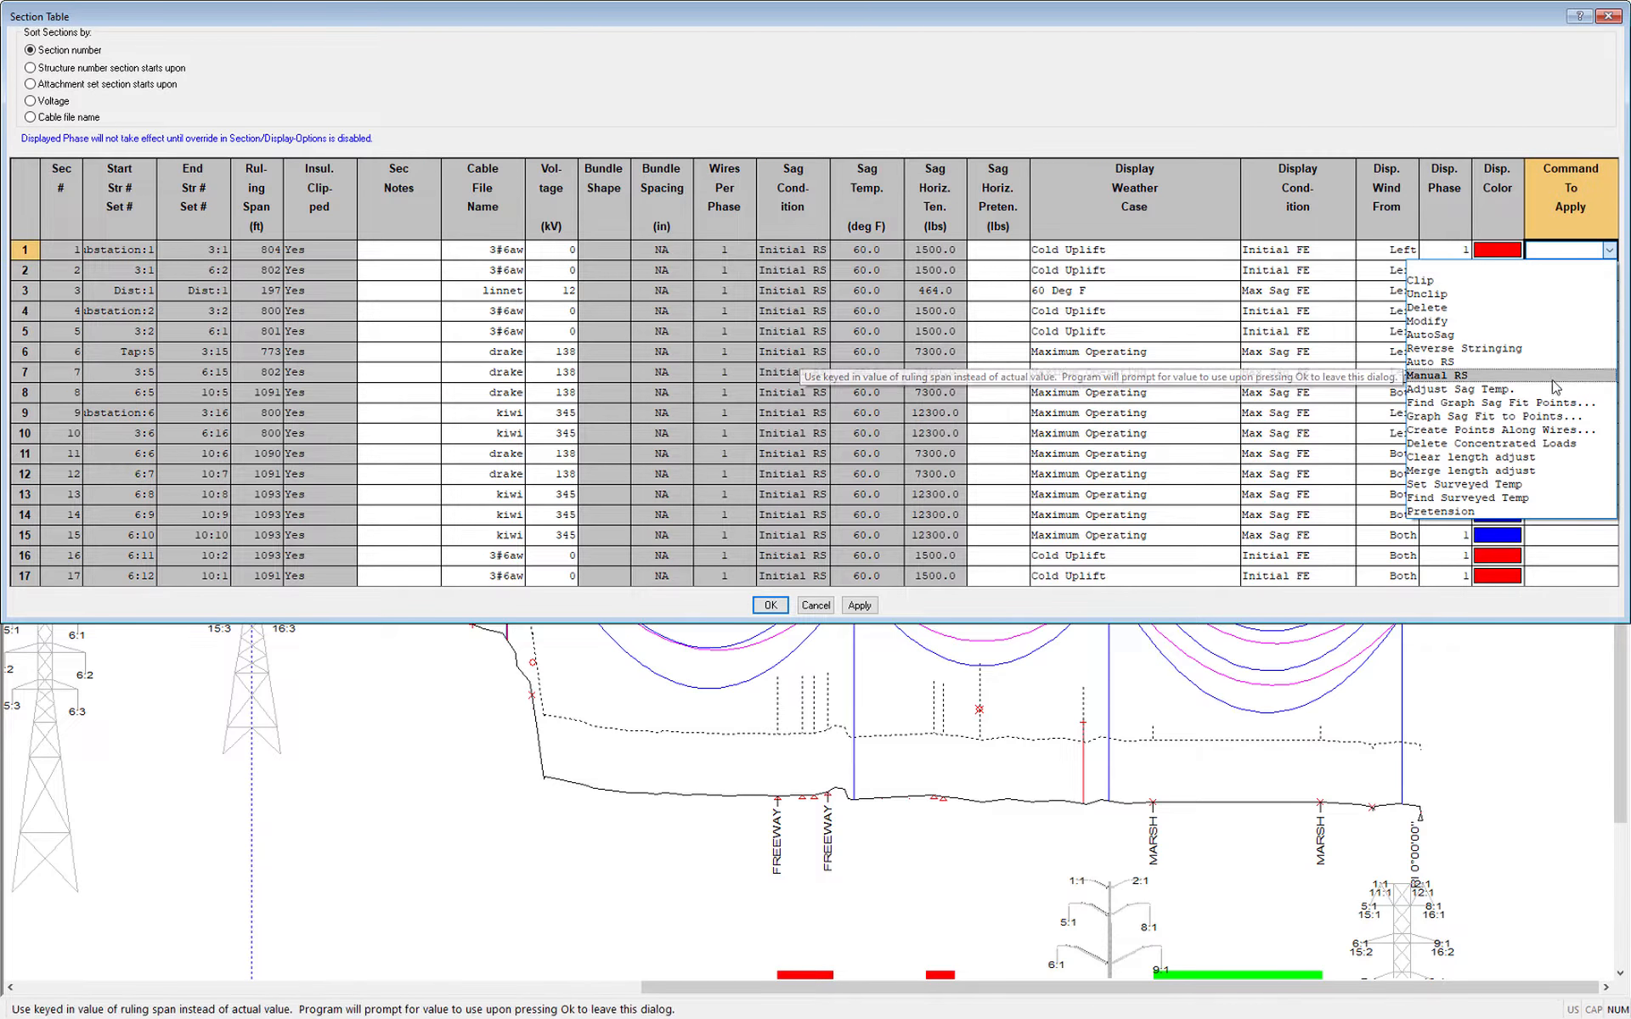
{"action": "left_click", "coordinate": [1563, 471]}
{"action": "right_click", "coordinate": [1566, 255]}
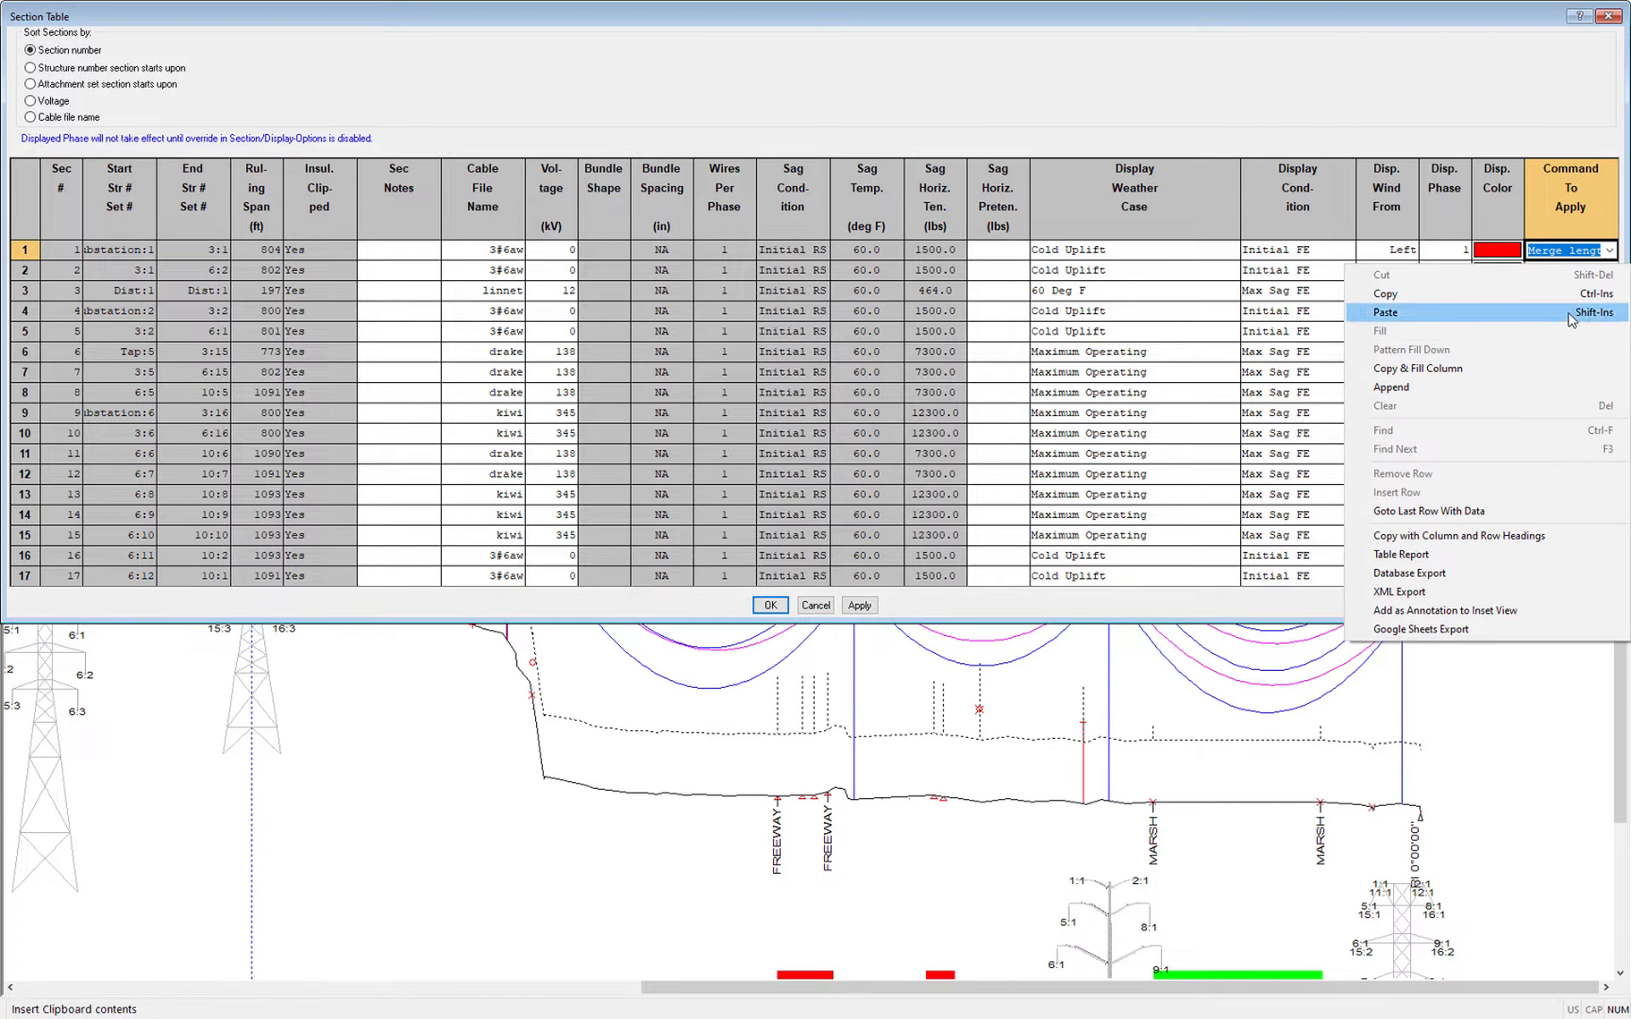
{"action": "left_click", "coordinate": [1567, 367]}
{"action": "left_click", "coordinate": [775, 609]}
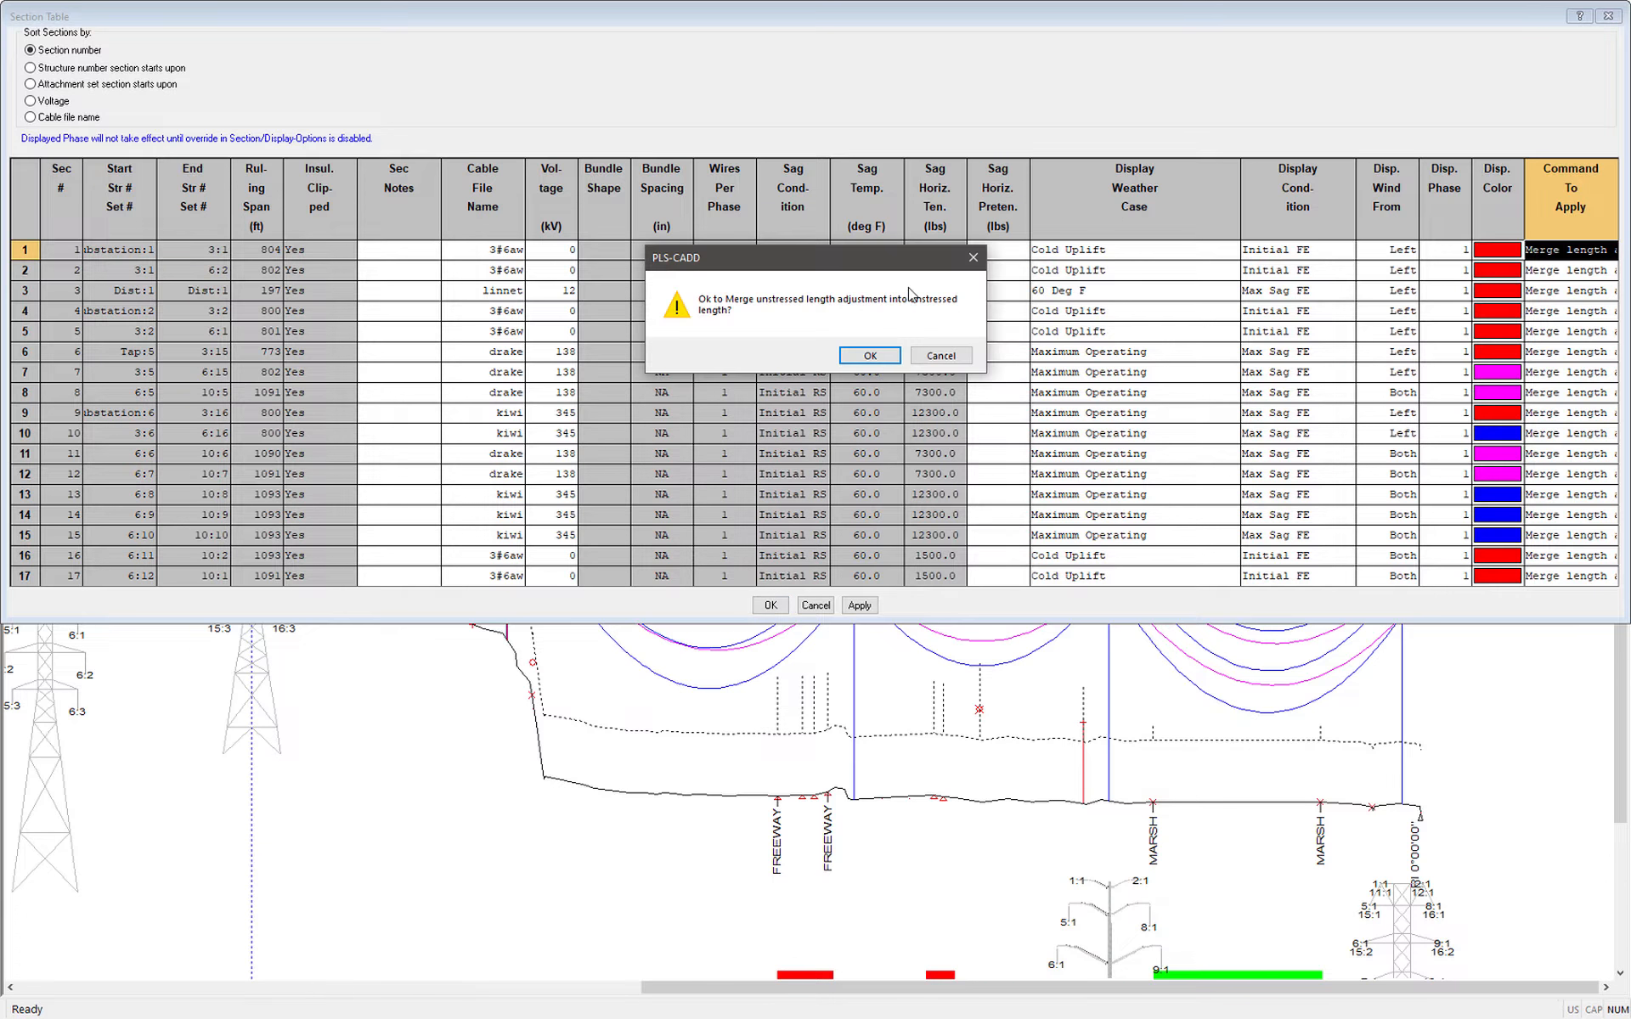
{"action": "left_click", "coordinate": [870, 353]}
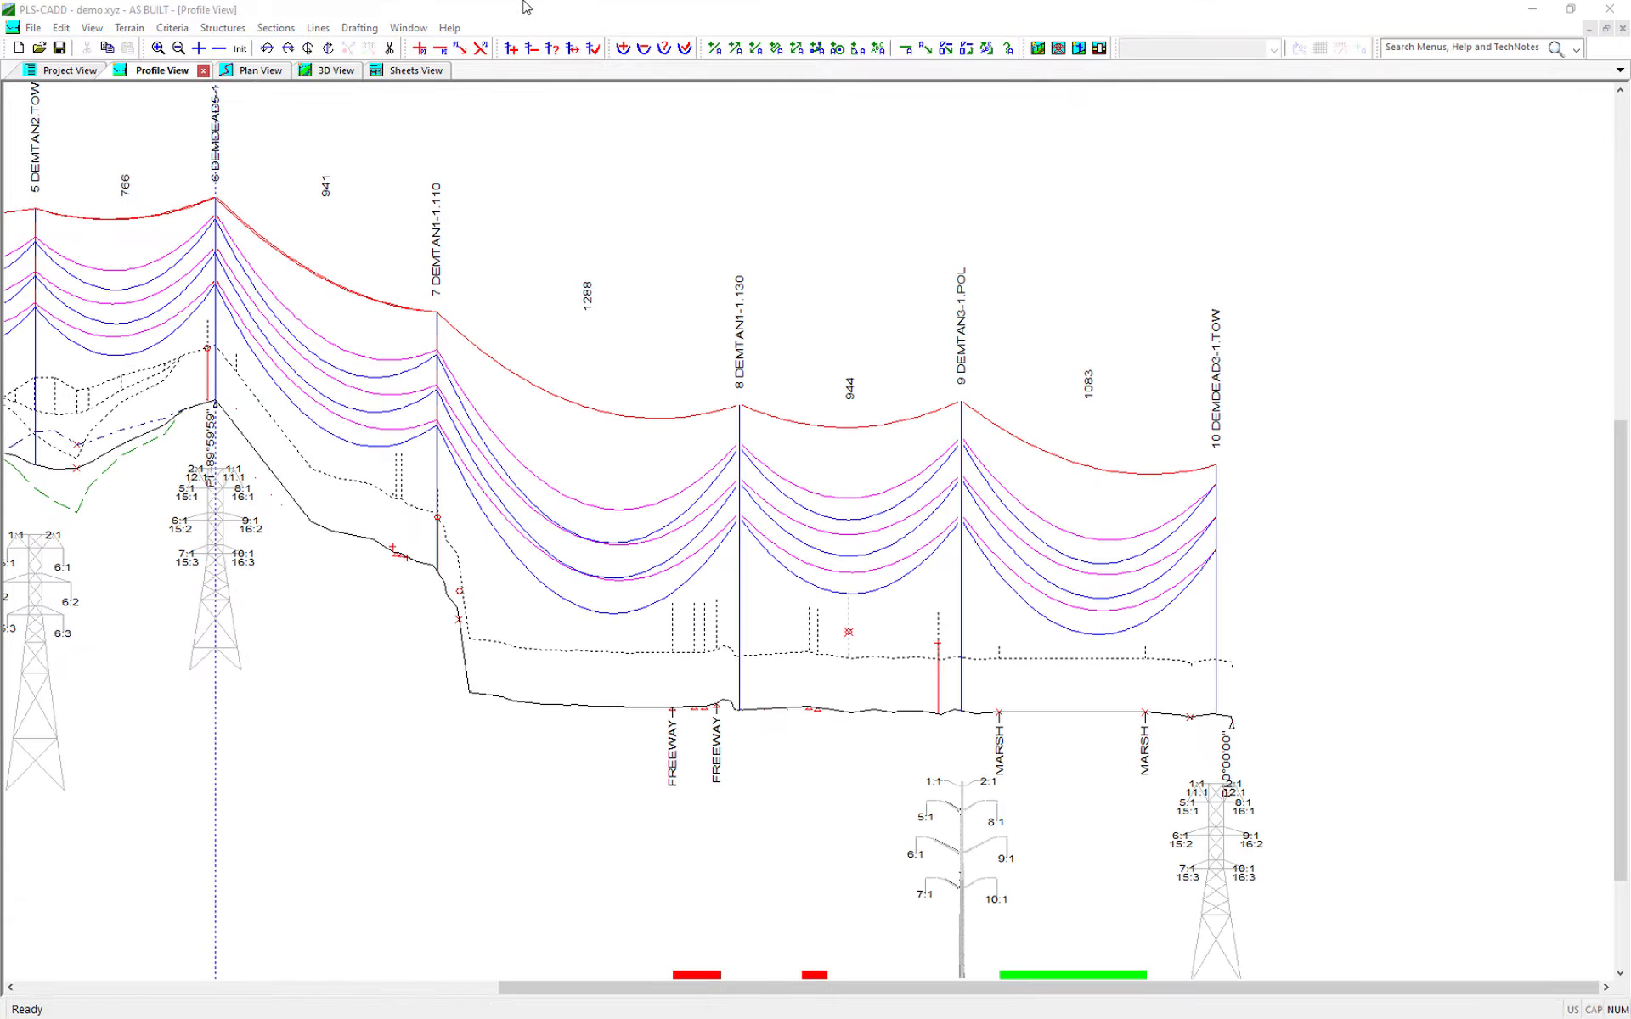
Find structure 9 and examine its insulators and wire attachments up close in the 3D view
{"action": "left_click", "coordinate": [516, 12]}
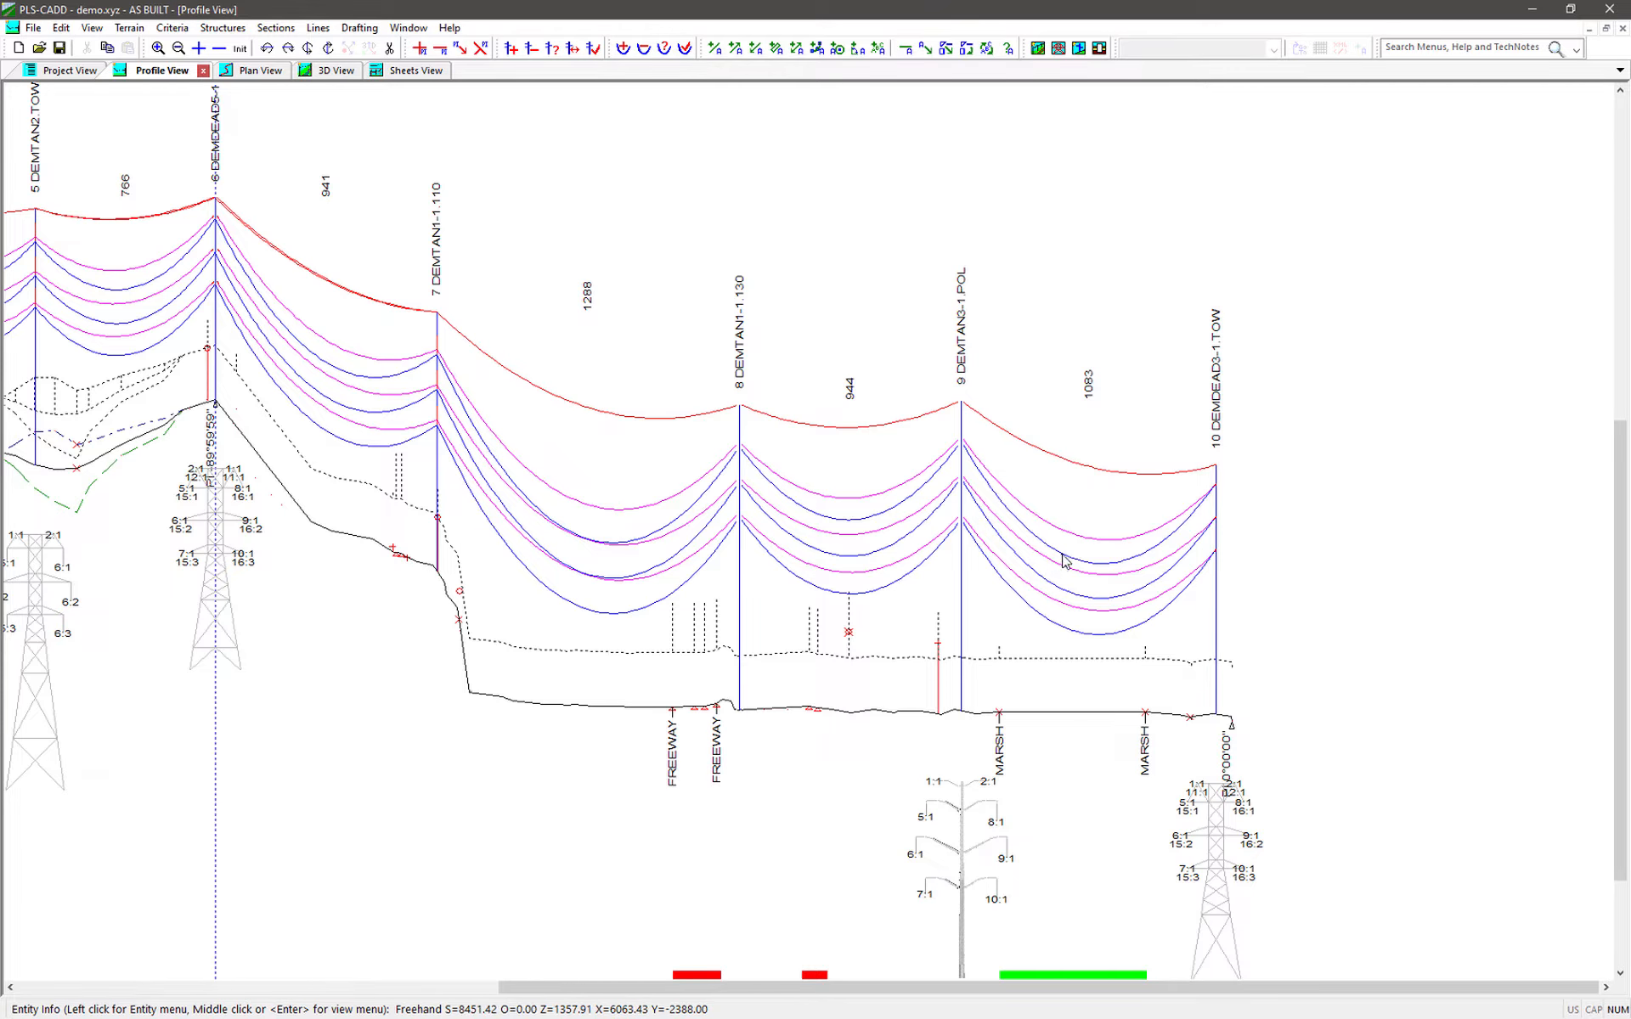
{"action": "scroll", "coordinate": [1074, 550], "scroll_direction": "up", "scroll_amount": 1}
{"action": "scroll", "coordinate": [1113, 619], "scroll_direction": "up", "scroll_amount": 2}
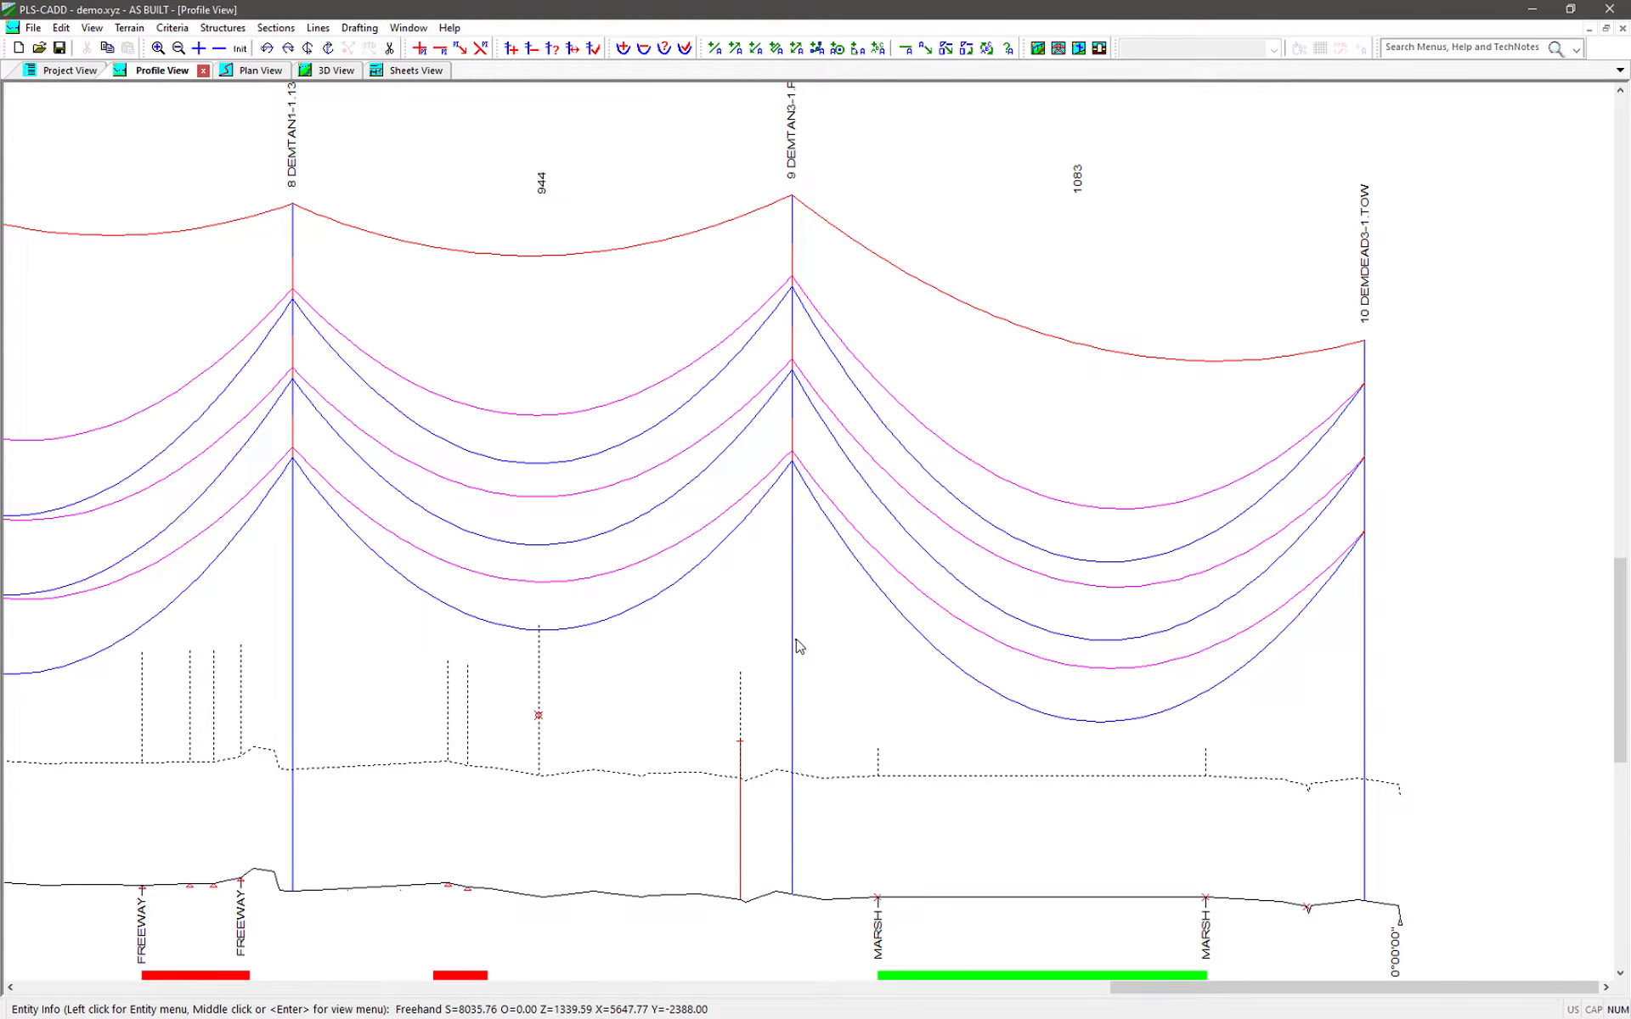
{"action": "key", "text": "ctrl+g"}
{"action": "type", "text": "9"}
{"action": "key", "text": "Return"}
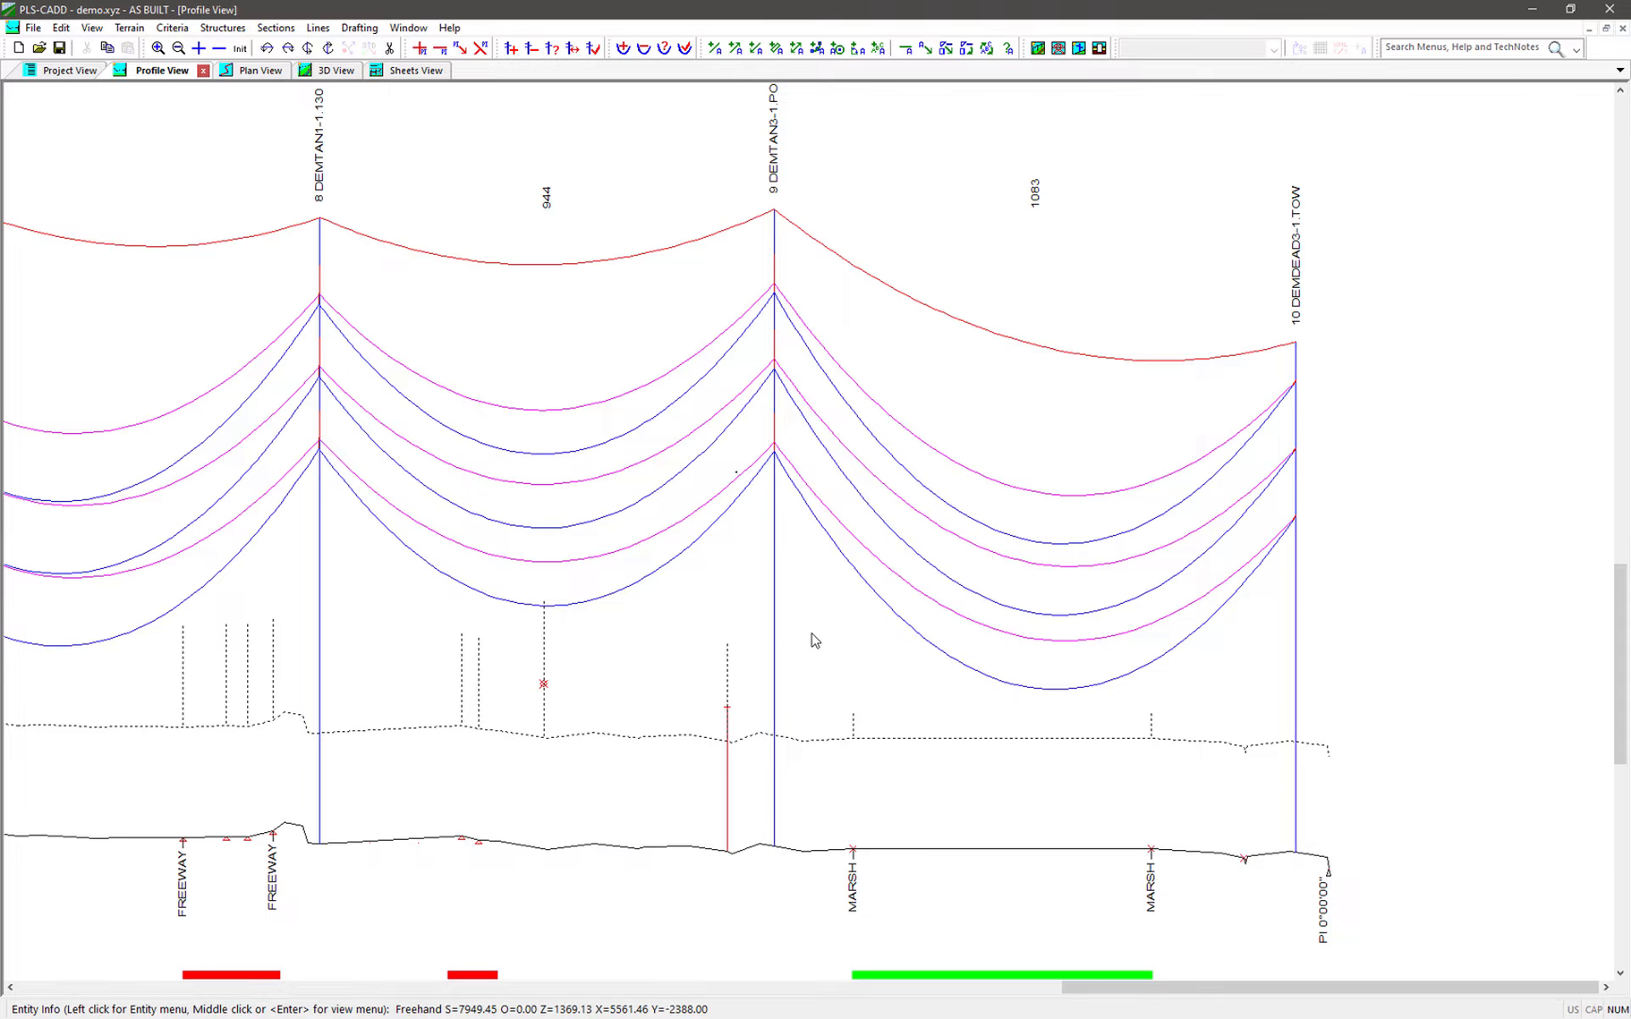
{"action": "key", "text": "ctrl+Tab"}
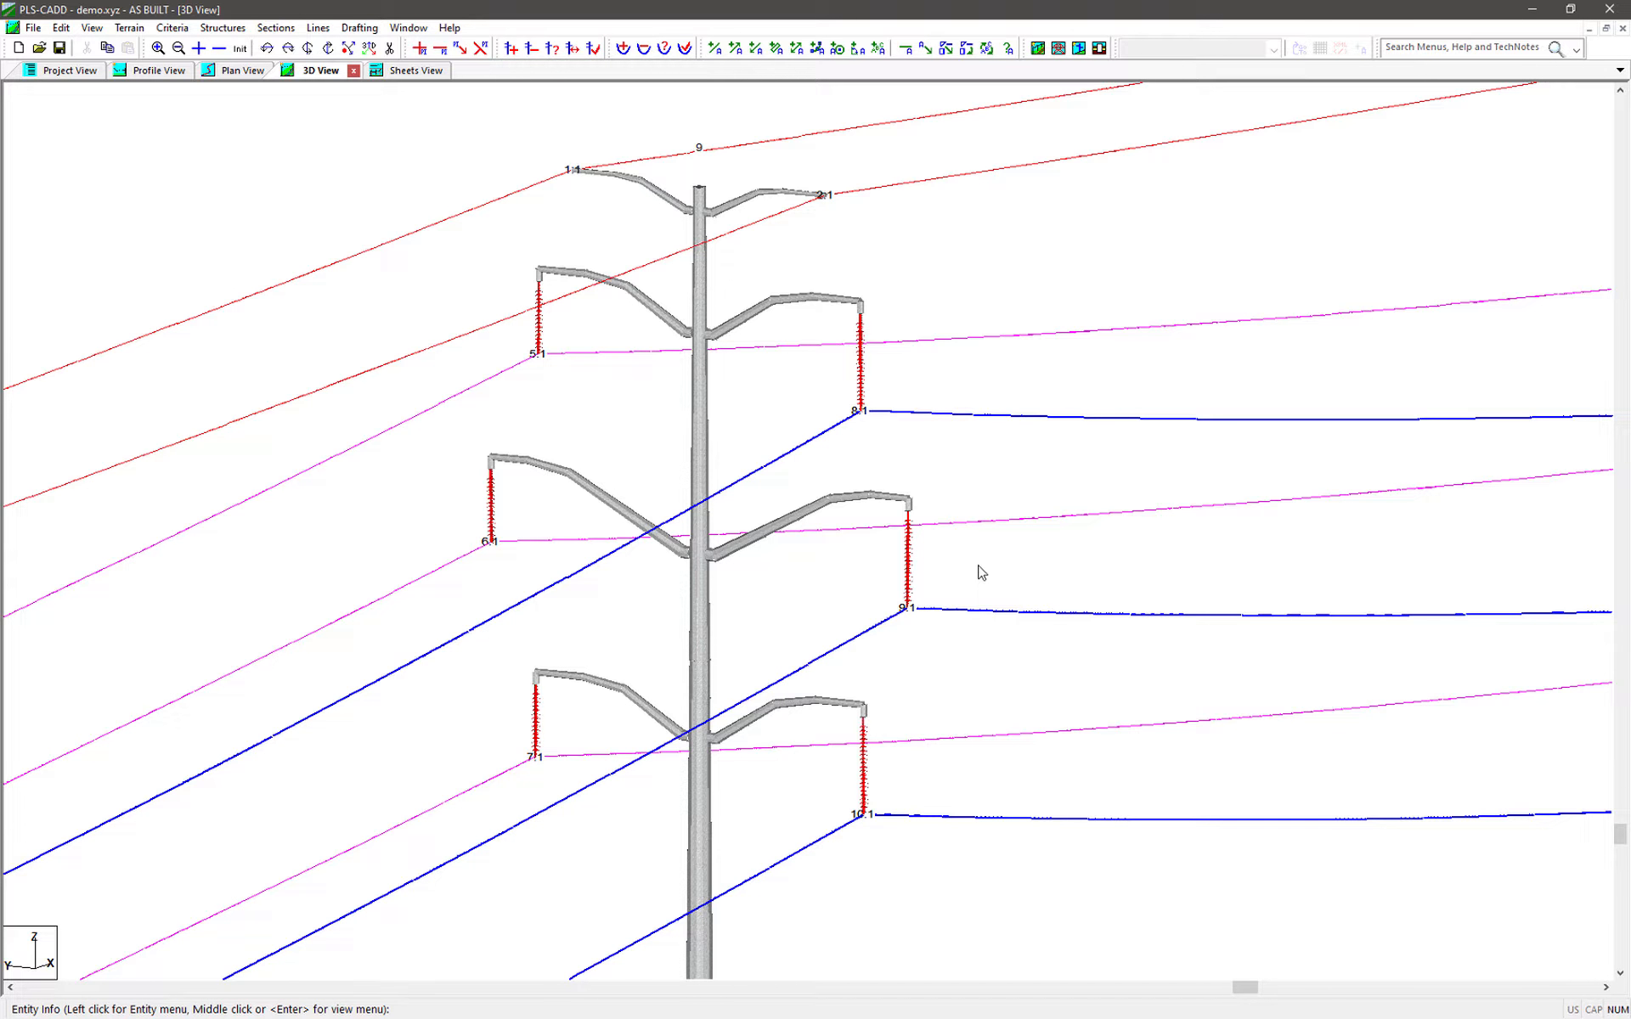
{"action": "scroll", "coordinate": [861, 839], "scroll_direction": "up", "scroll_amount": 1}
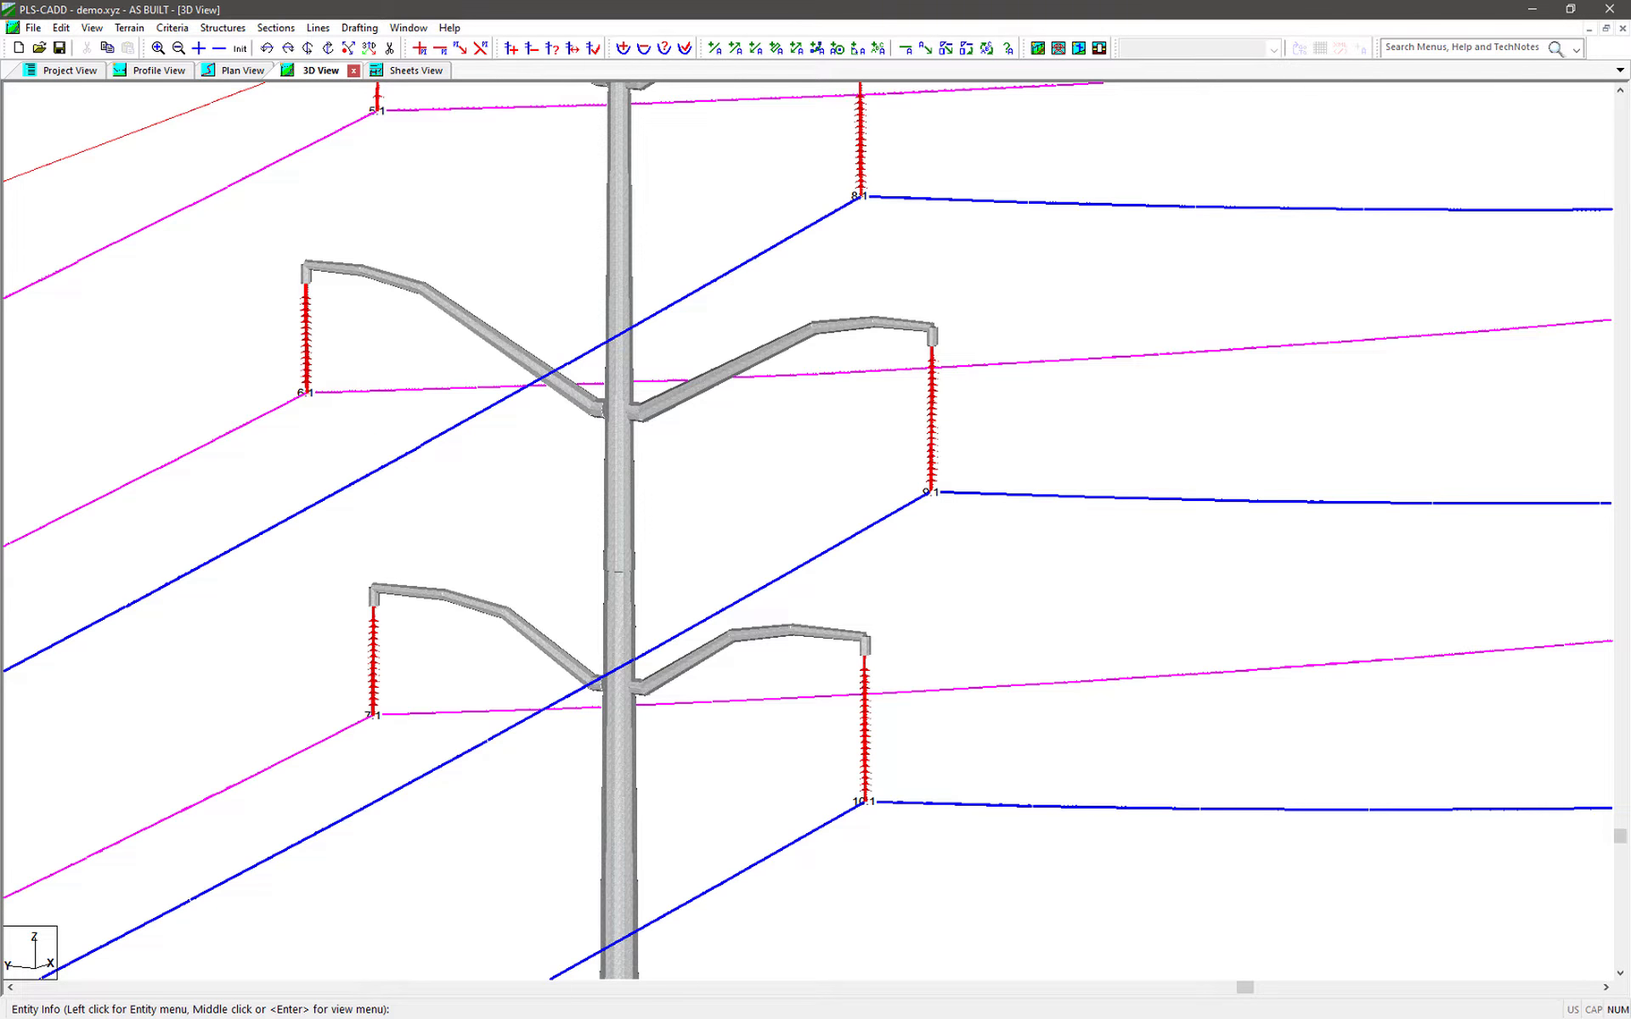
{"action": "left_click", "coordinate": [864, 730]}
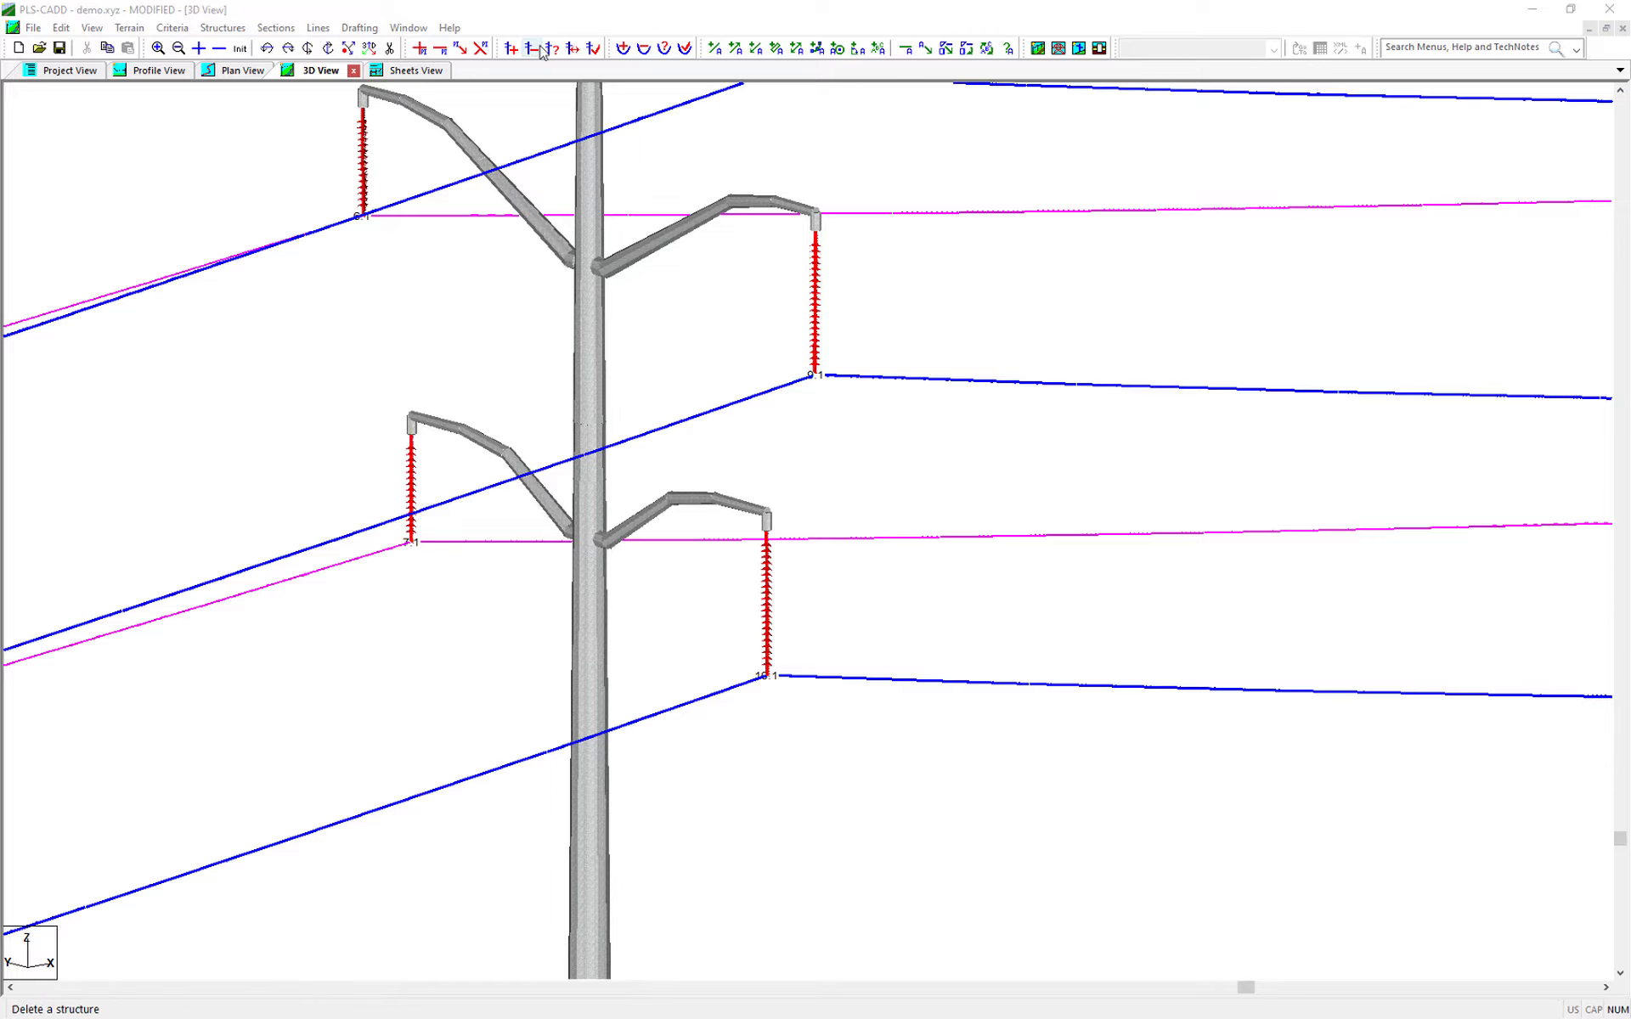
Replace structure 9's structure file with demtan3-mod.pol
{"action": "left_click", "coordinate": [531, 48]}
{"action": "left_click", "coordinate": [605, 276]}
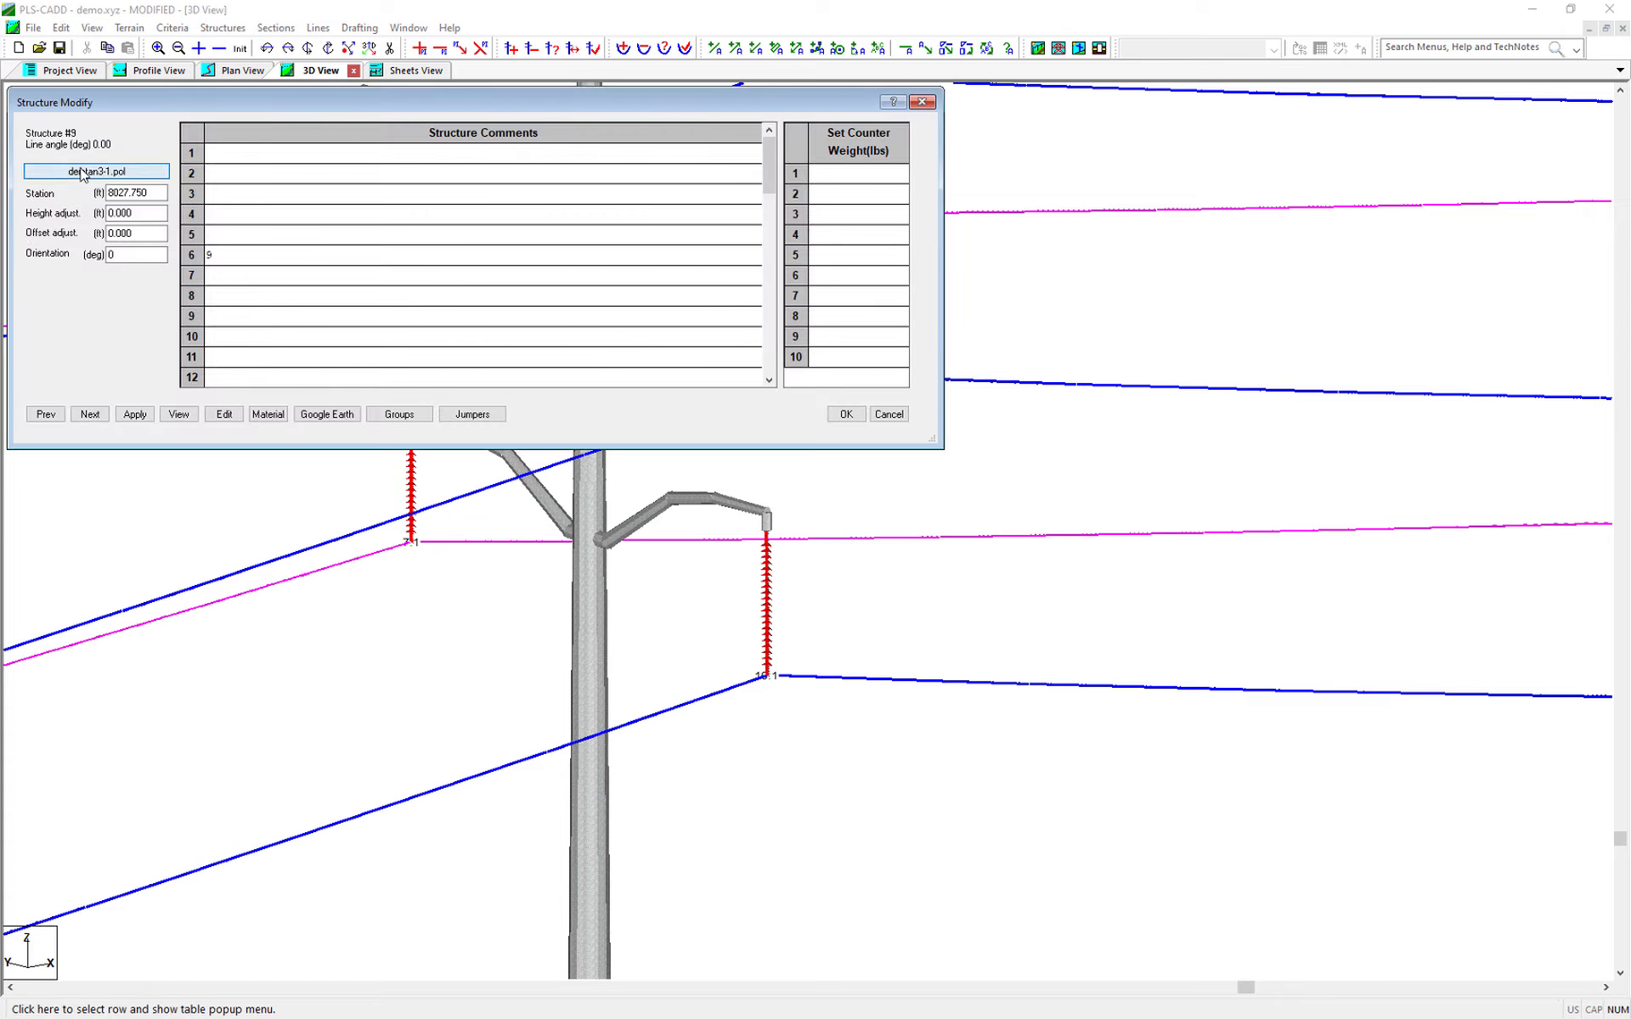
{"action": "left_click", "coordinate": [97, 170]}
{"action": "double_click", "coordinate": [387, 230]}
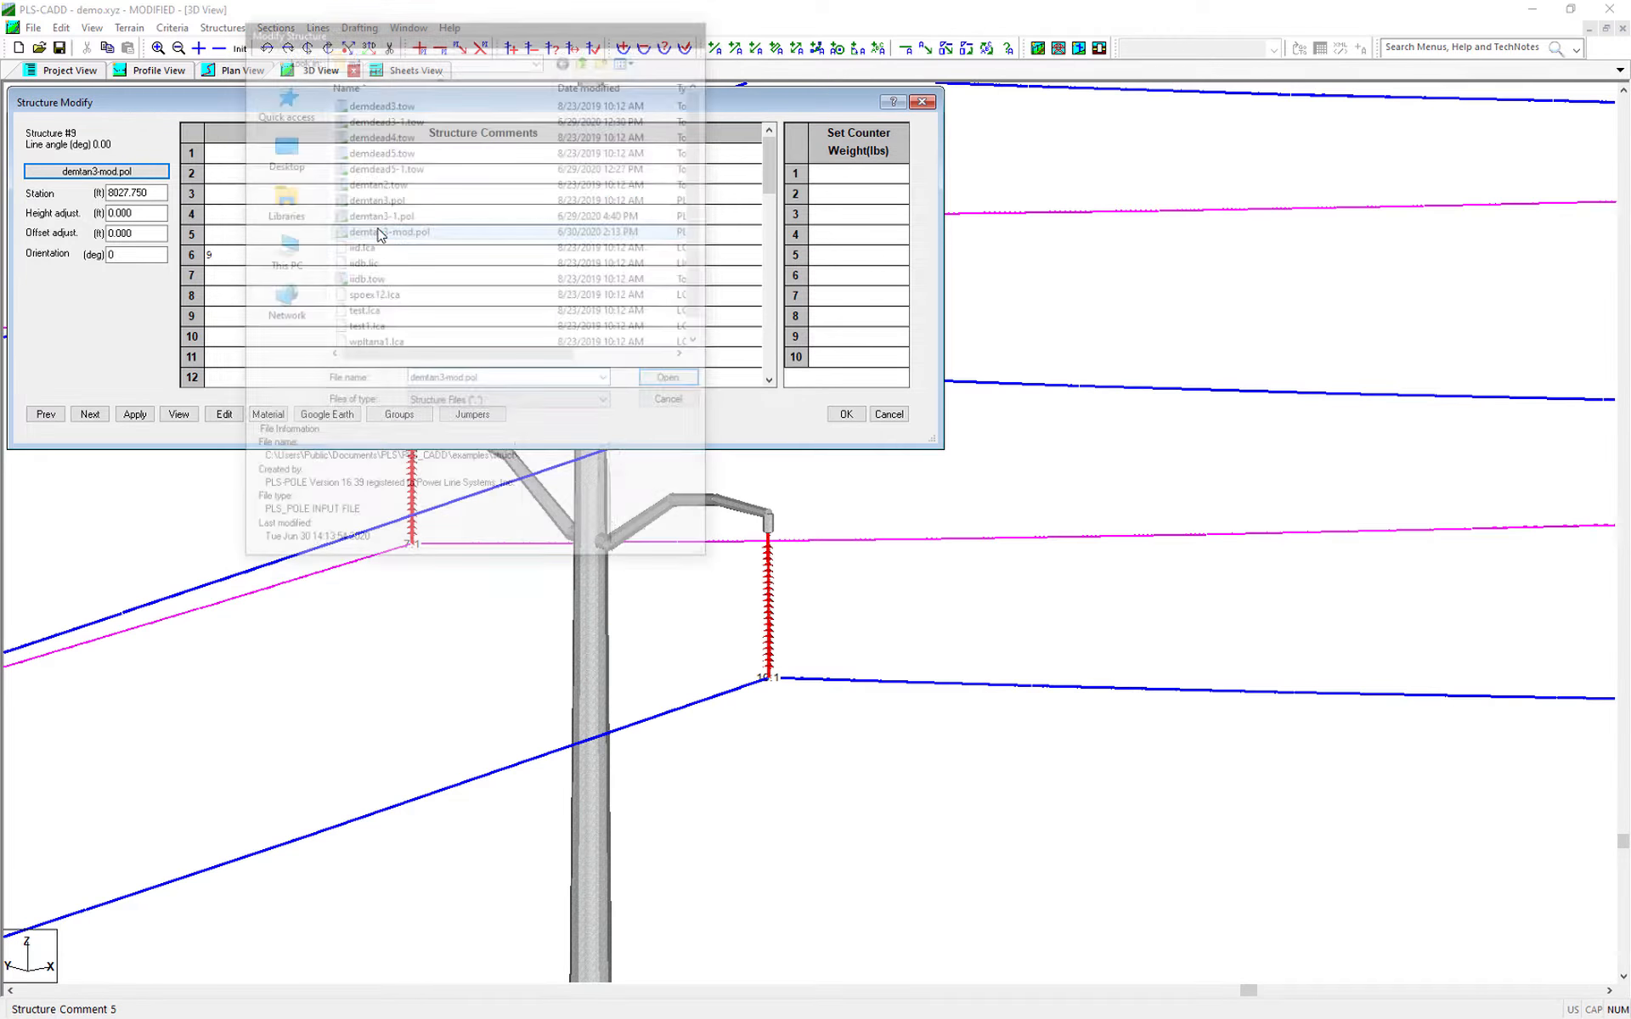
{"action": "left_click", "coordinate": [846, 414]}
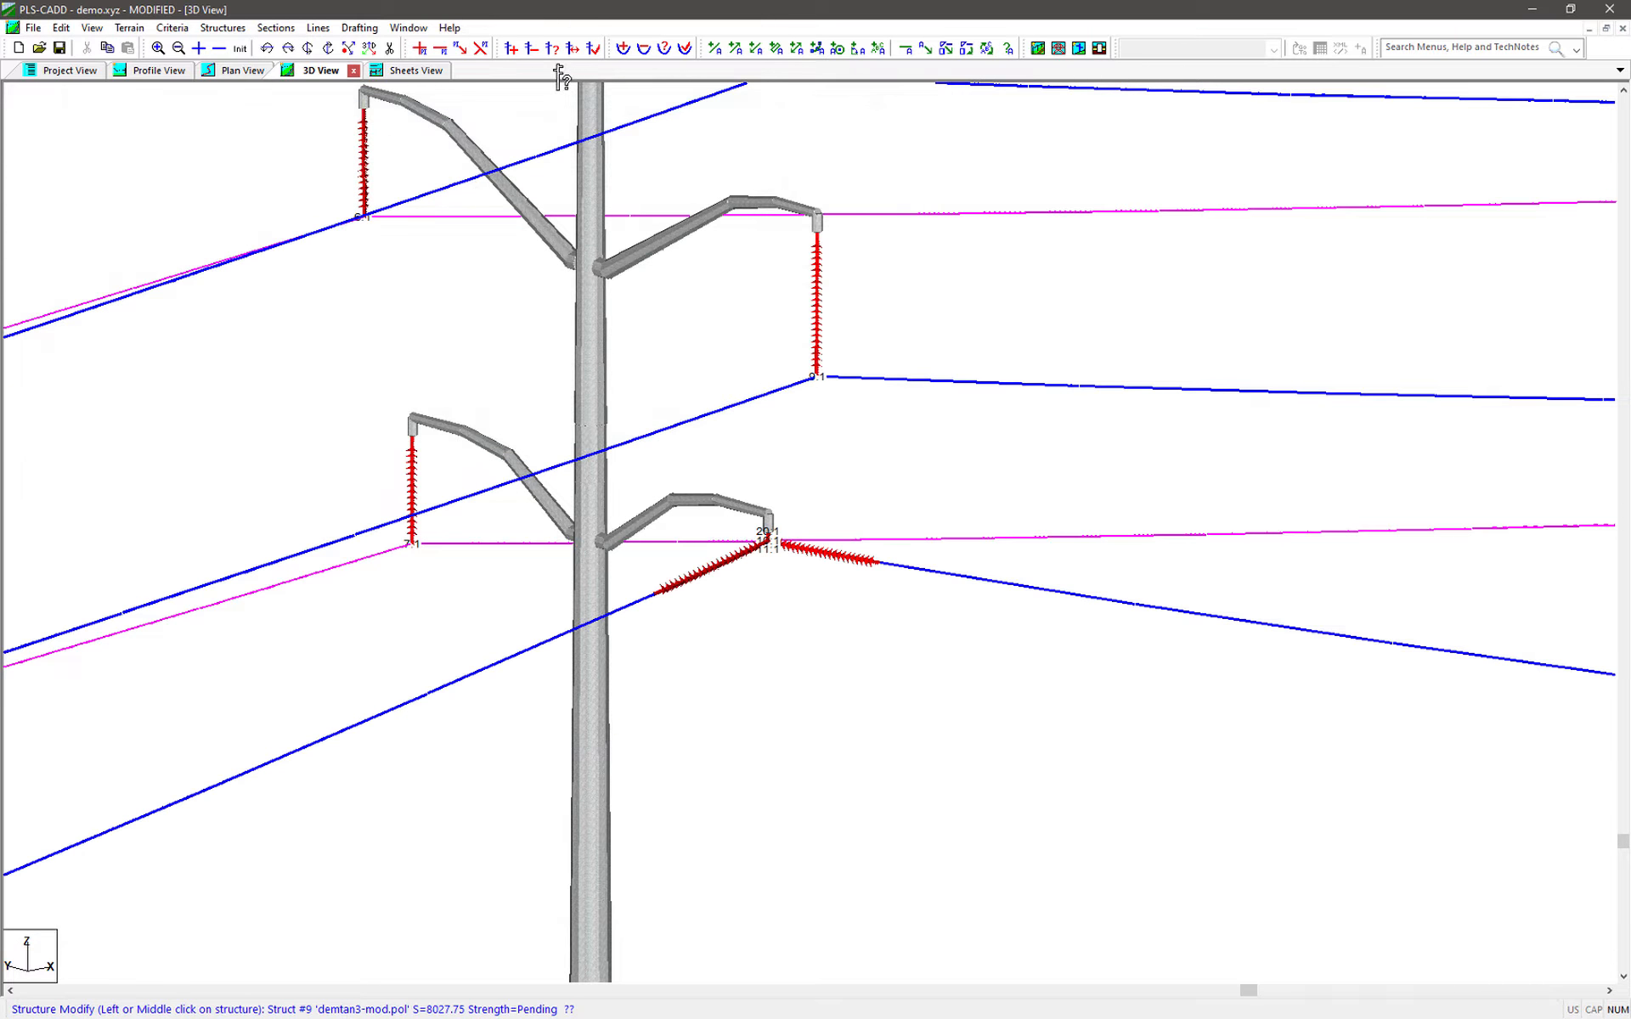
Edit the stringing of section 18, between structures 9 and 10, to attach to dead-end set 20 at structure 9
{"action": "left_click", "coordinate": [664, 49]}
{"action": "left_click", "coordinate": [1032, 584]}
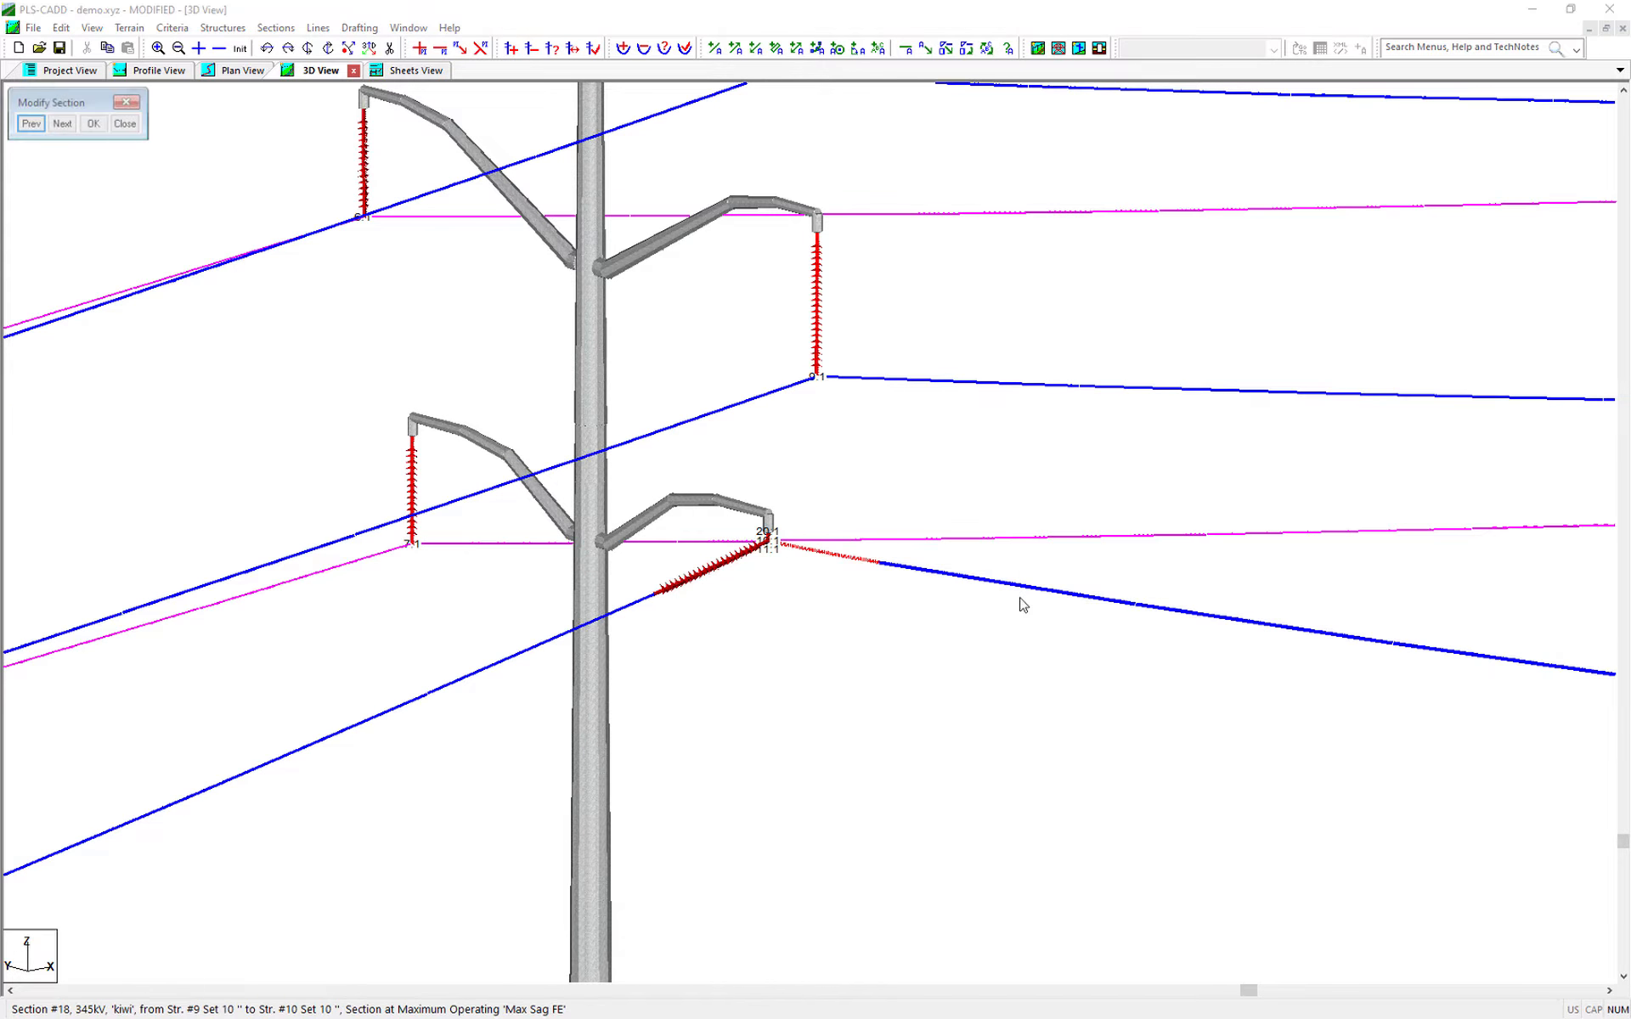
{"action": "left_click", "coordinate": [93, 123]}
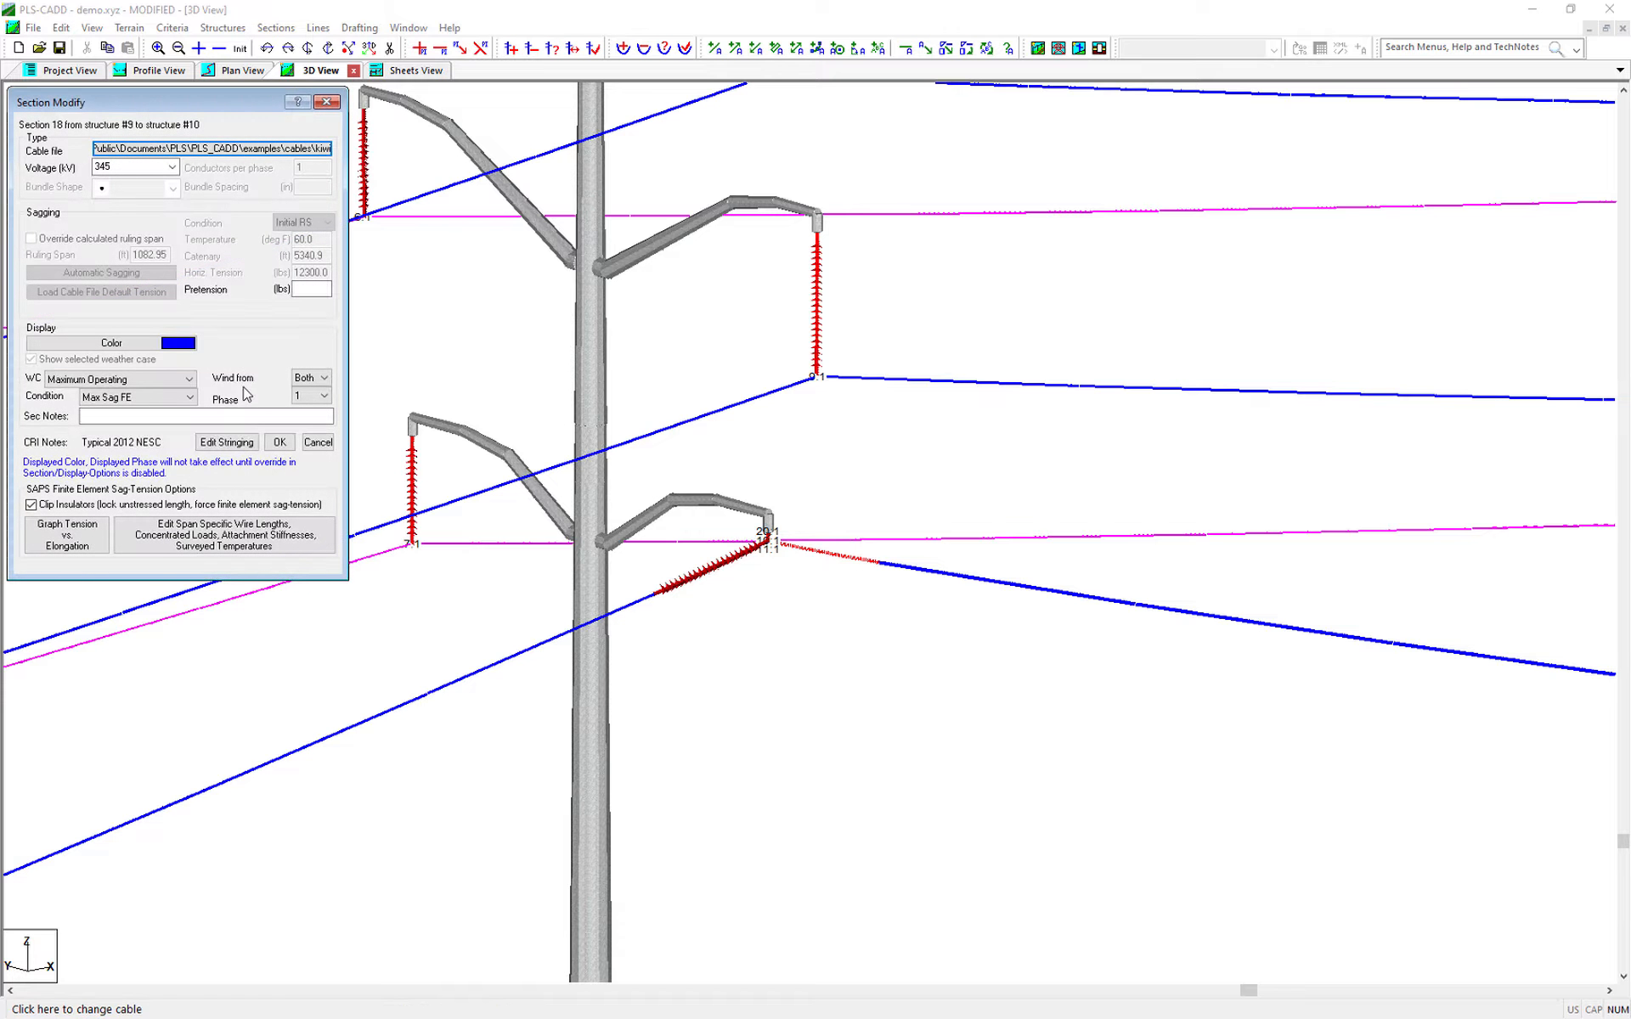
{"action": "left_click", "coordinate": [225, 442]}
{"action": "left_click", "coordinate": [163, 57]}
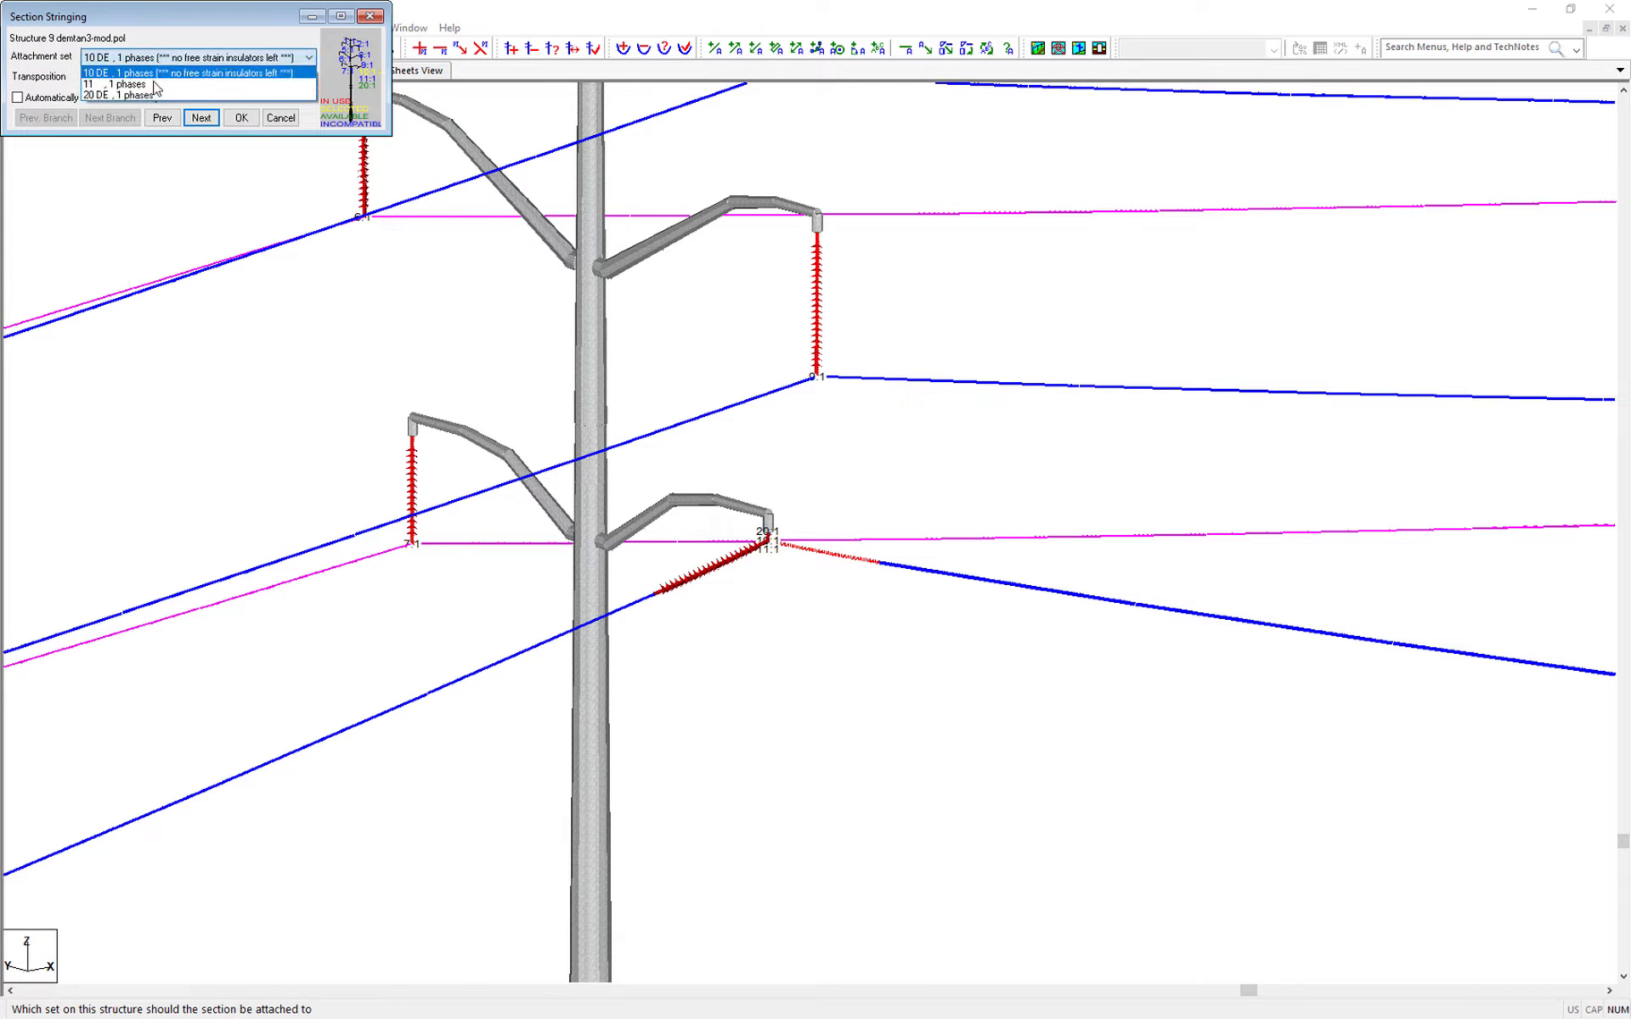
{"action": "left_click", "coordinate": [153, 95]}
{"action": "left_click", "coordinate": [241, 117]}
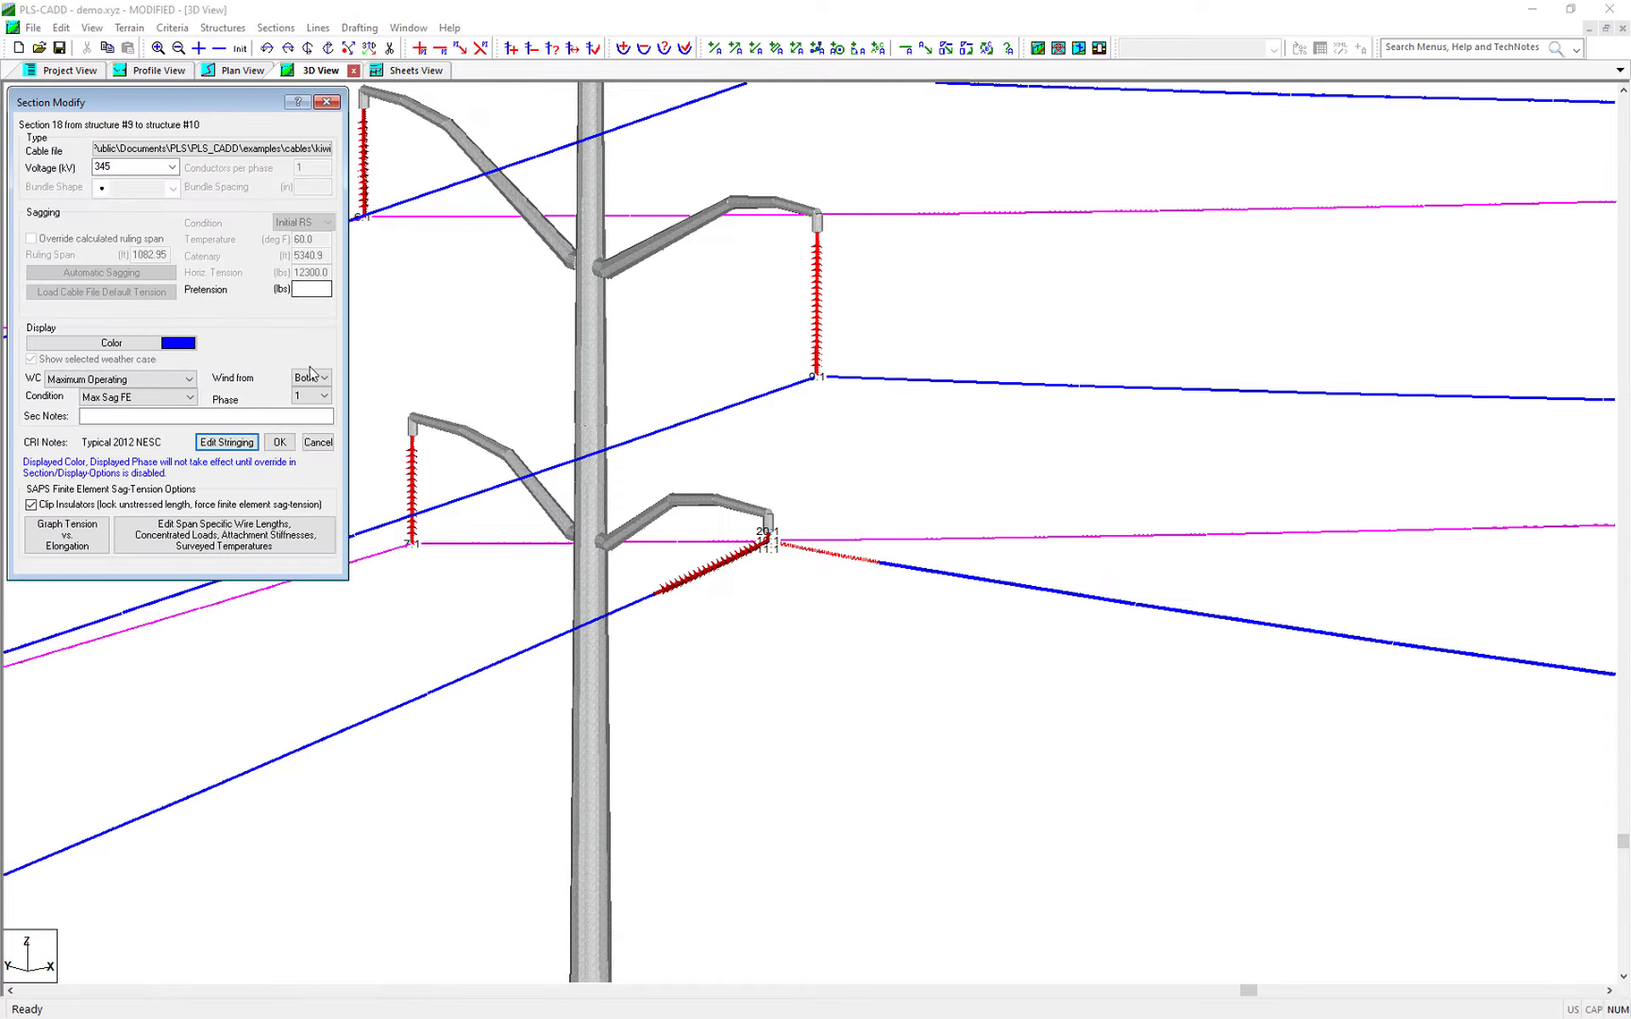
{"action": "left_click", "coordinate": [279, 442]}
{"action": "left_click", "coordinate": [118, 126]}
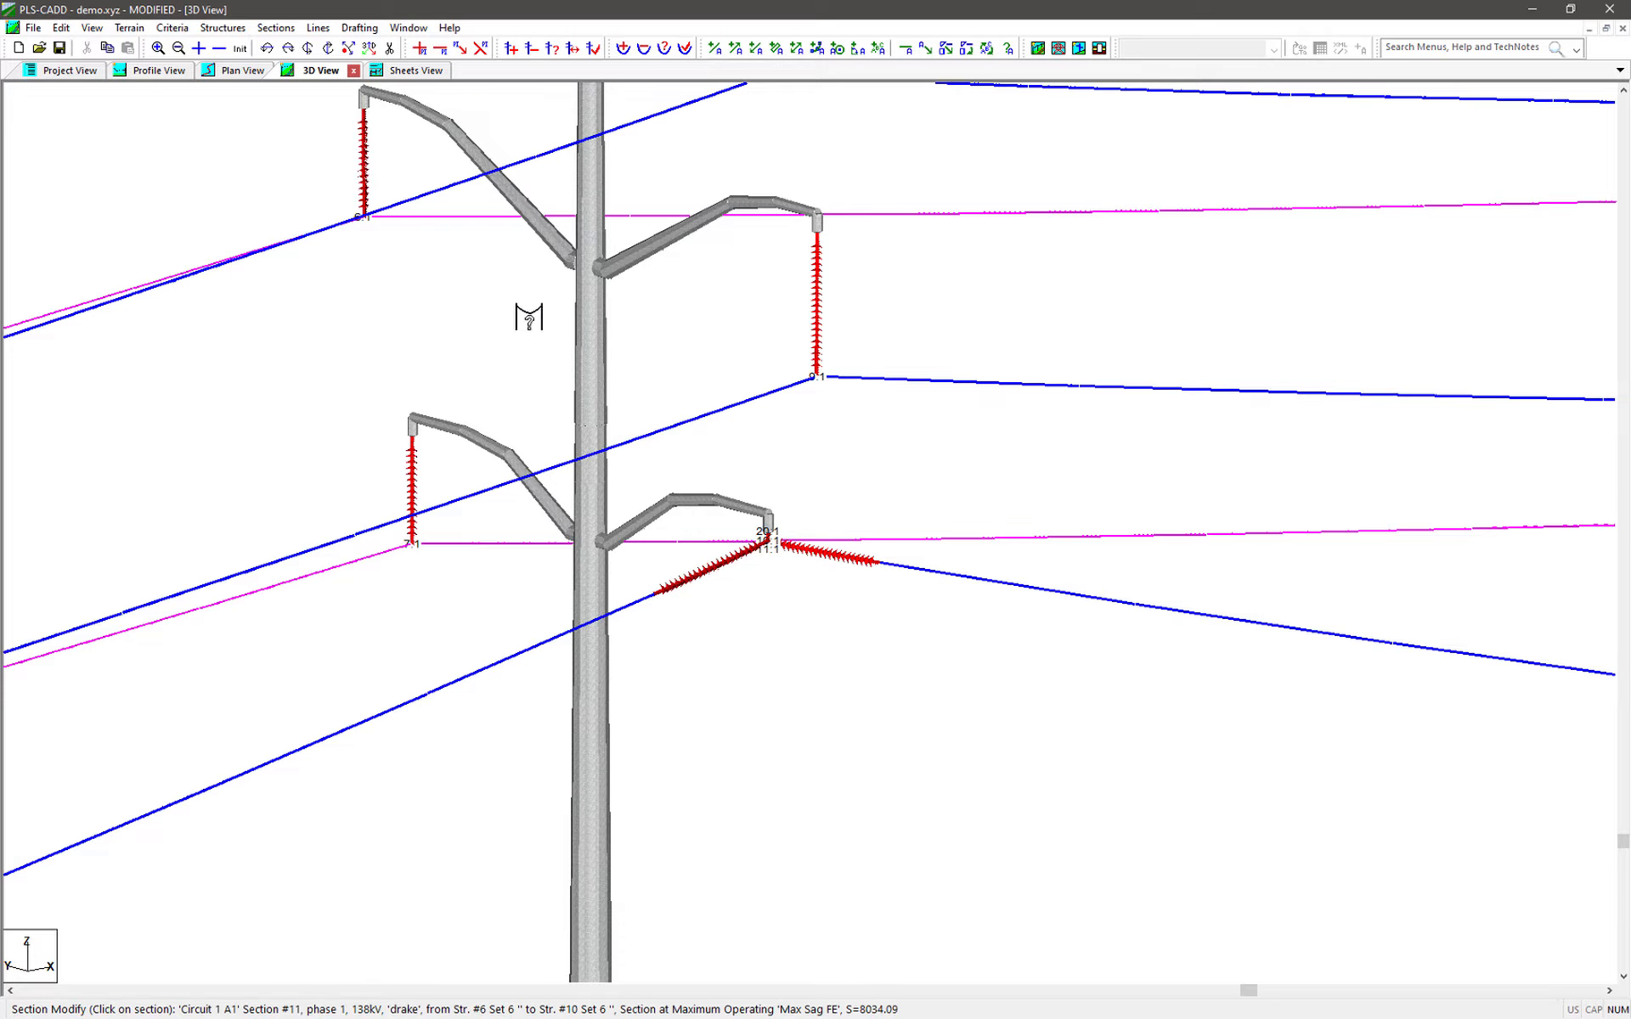
{"action": "key", "text": "Escape"}
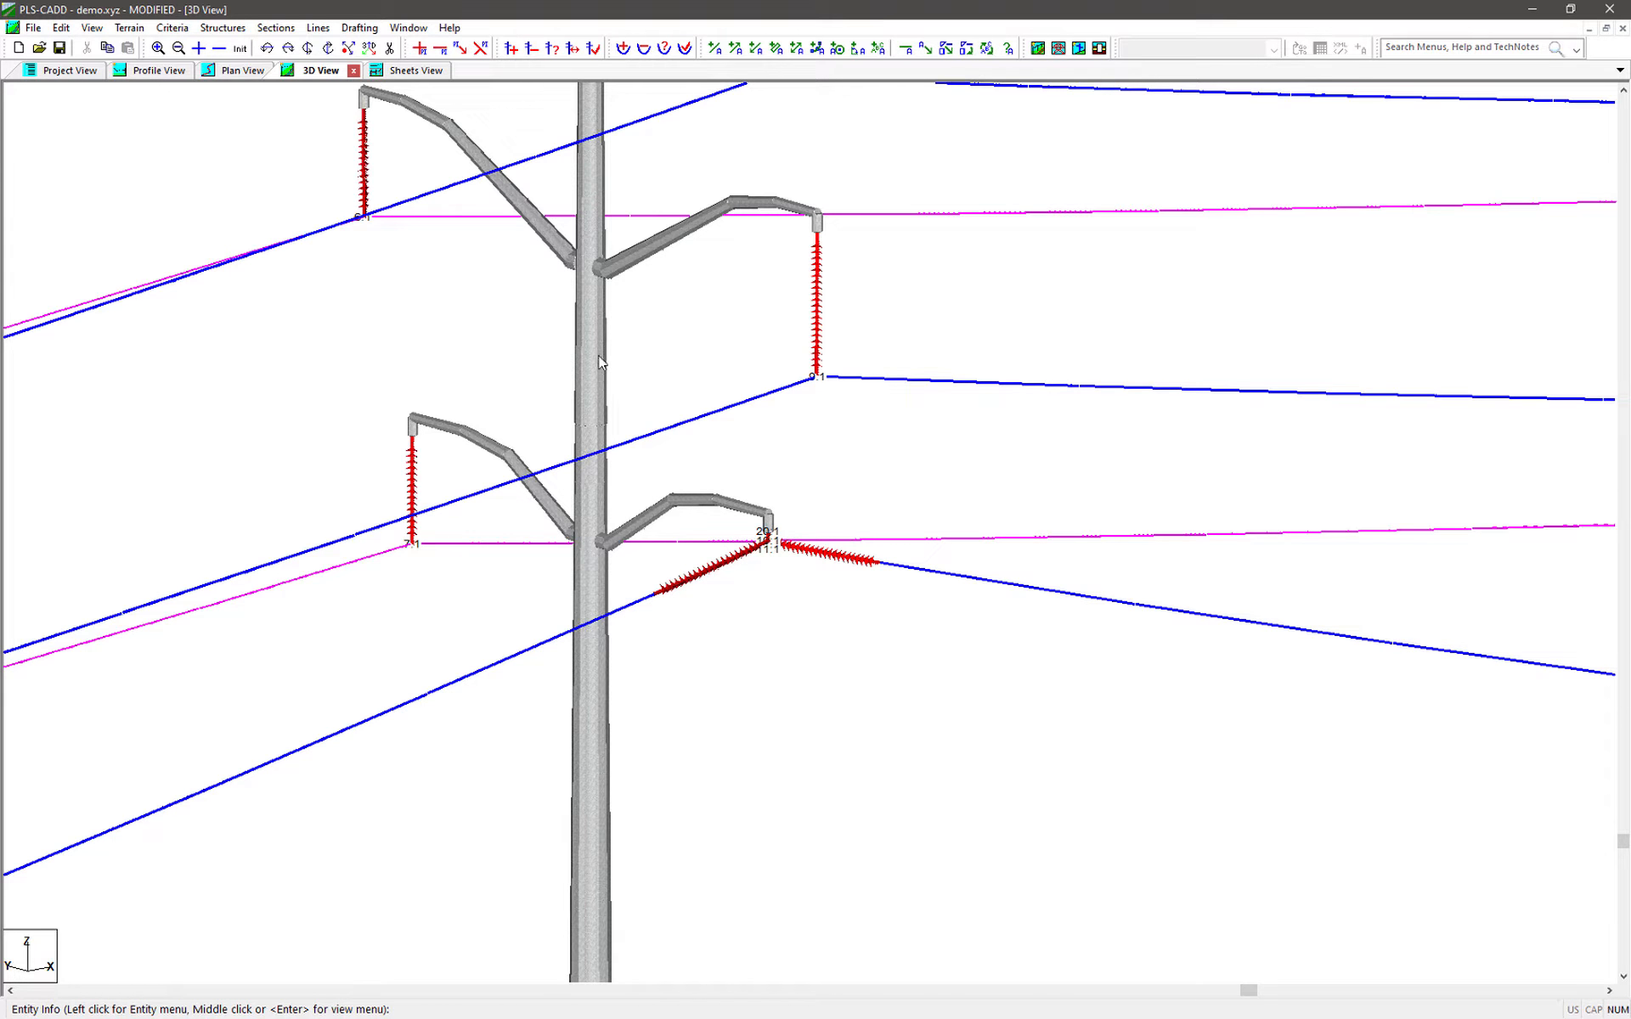
Show the AS BUILT line together with the MODIFIED line in the profile view to compare wire sags
{"action": "left_click", "coordinate": [180, 69]}
{"action": "left_click", "coordinate": [318, 27]}
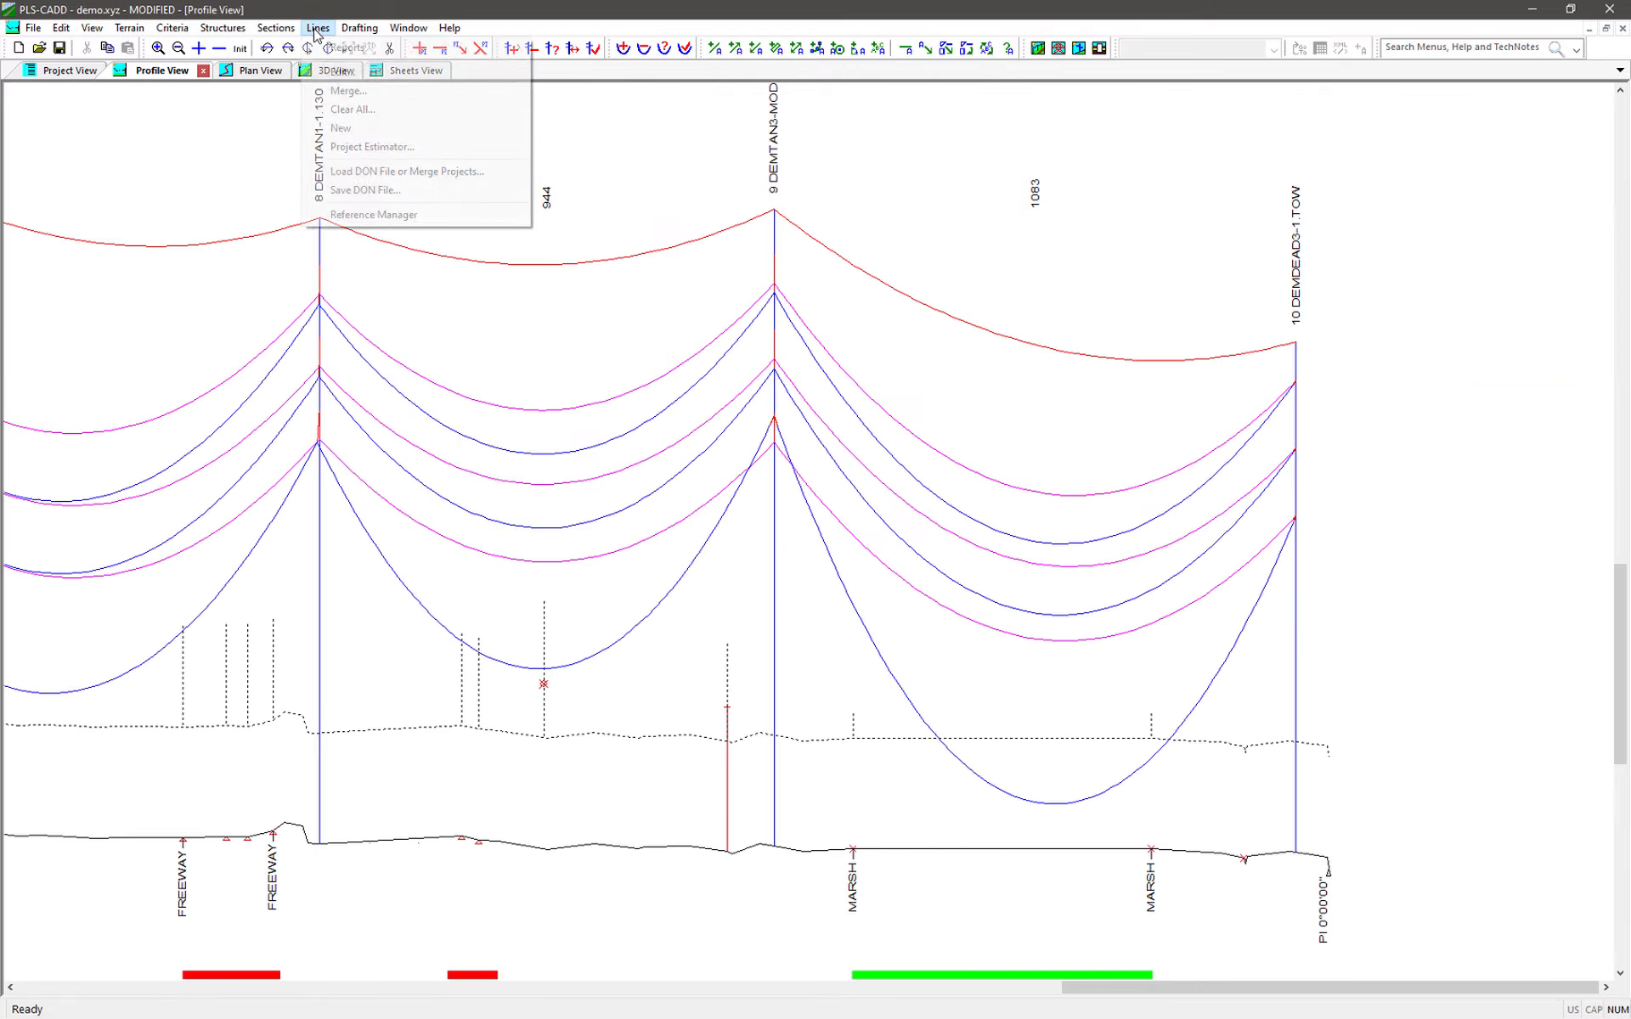
{"action": "left_click", "coordinate": [342, 71]}
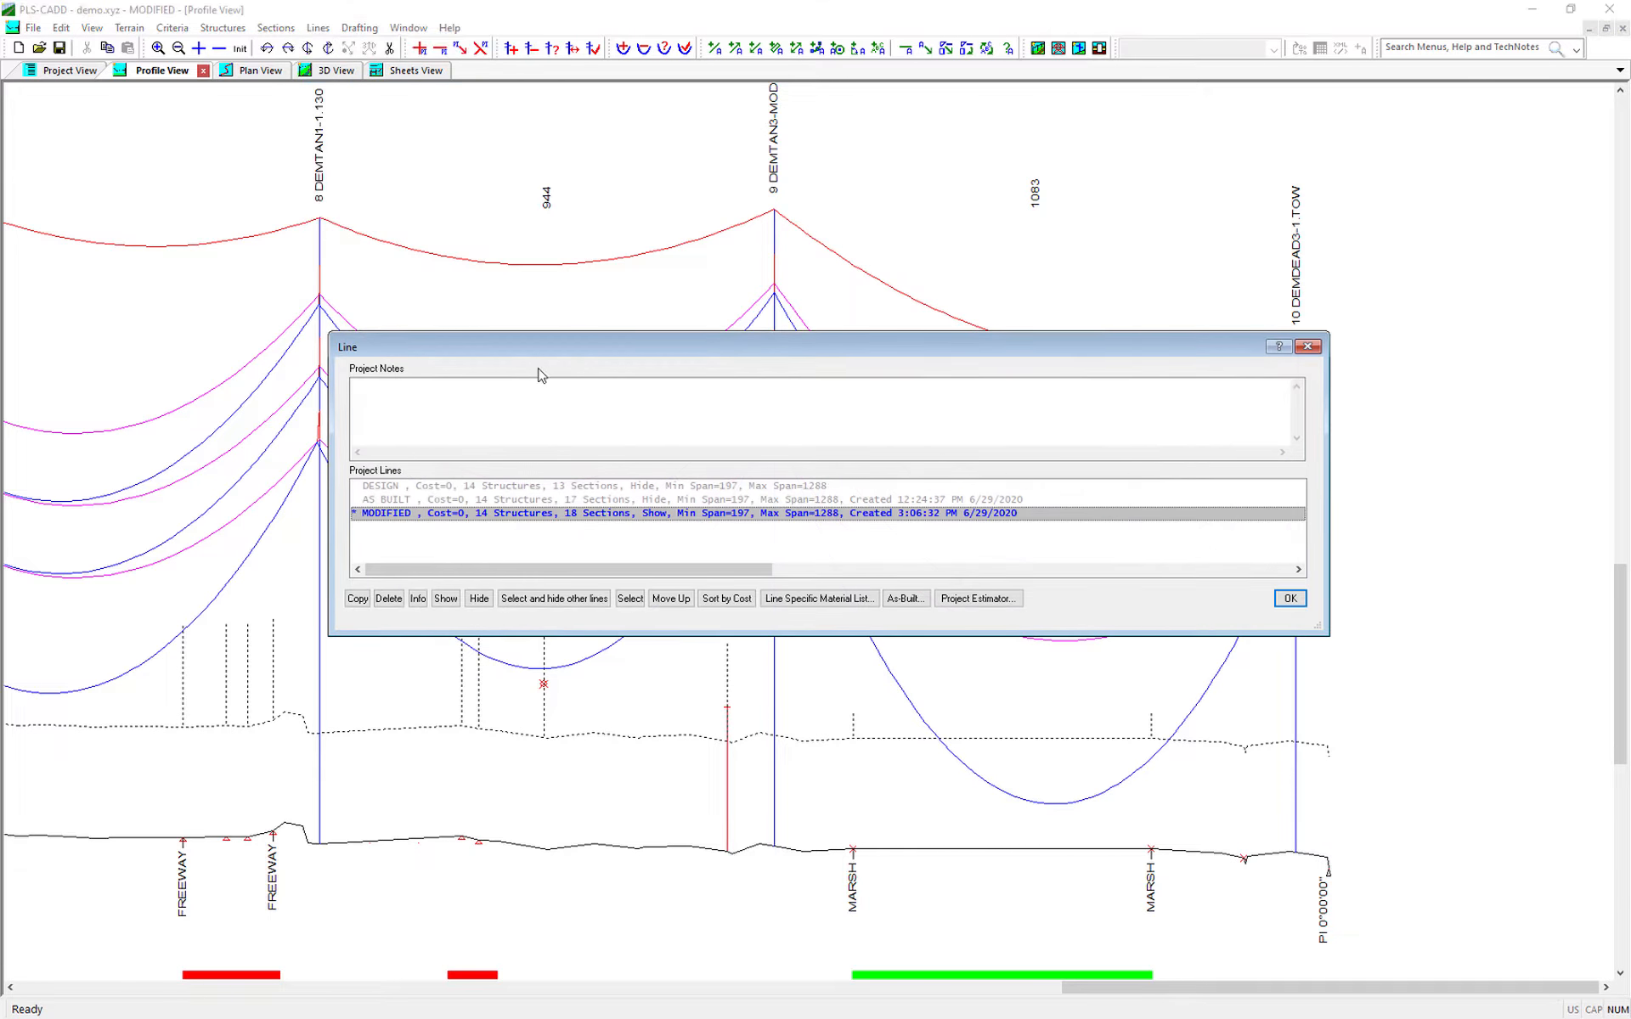
{"action": "left_click", "coordinate": [529, 499]}
{"action": "left_click", "coordinate": [446, 598]}
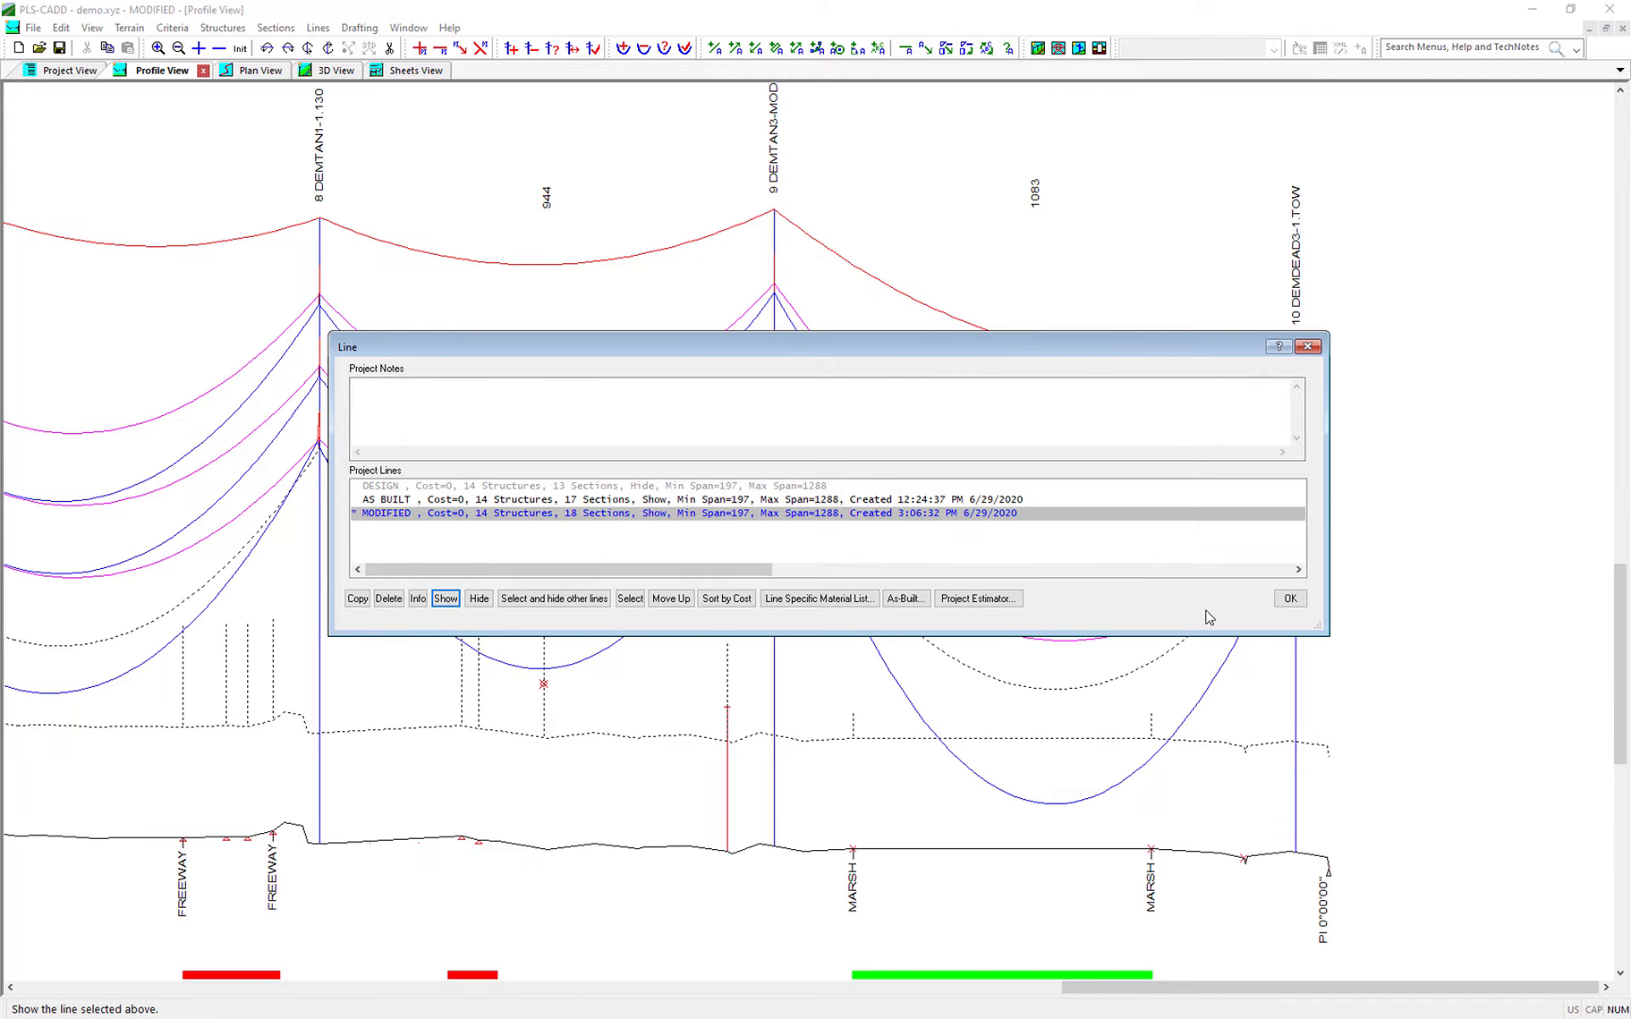
{"action": "left_click", "coordinate": [1288, 599]}
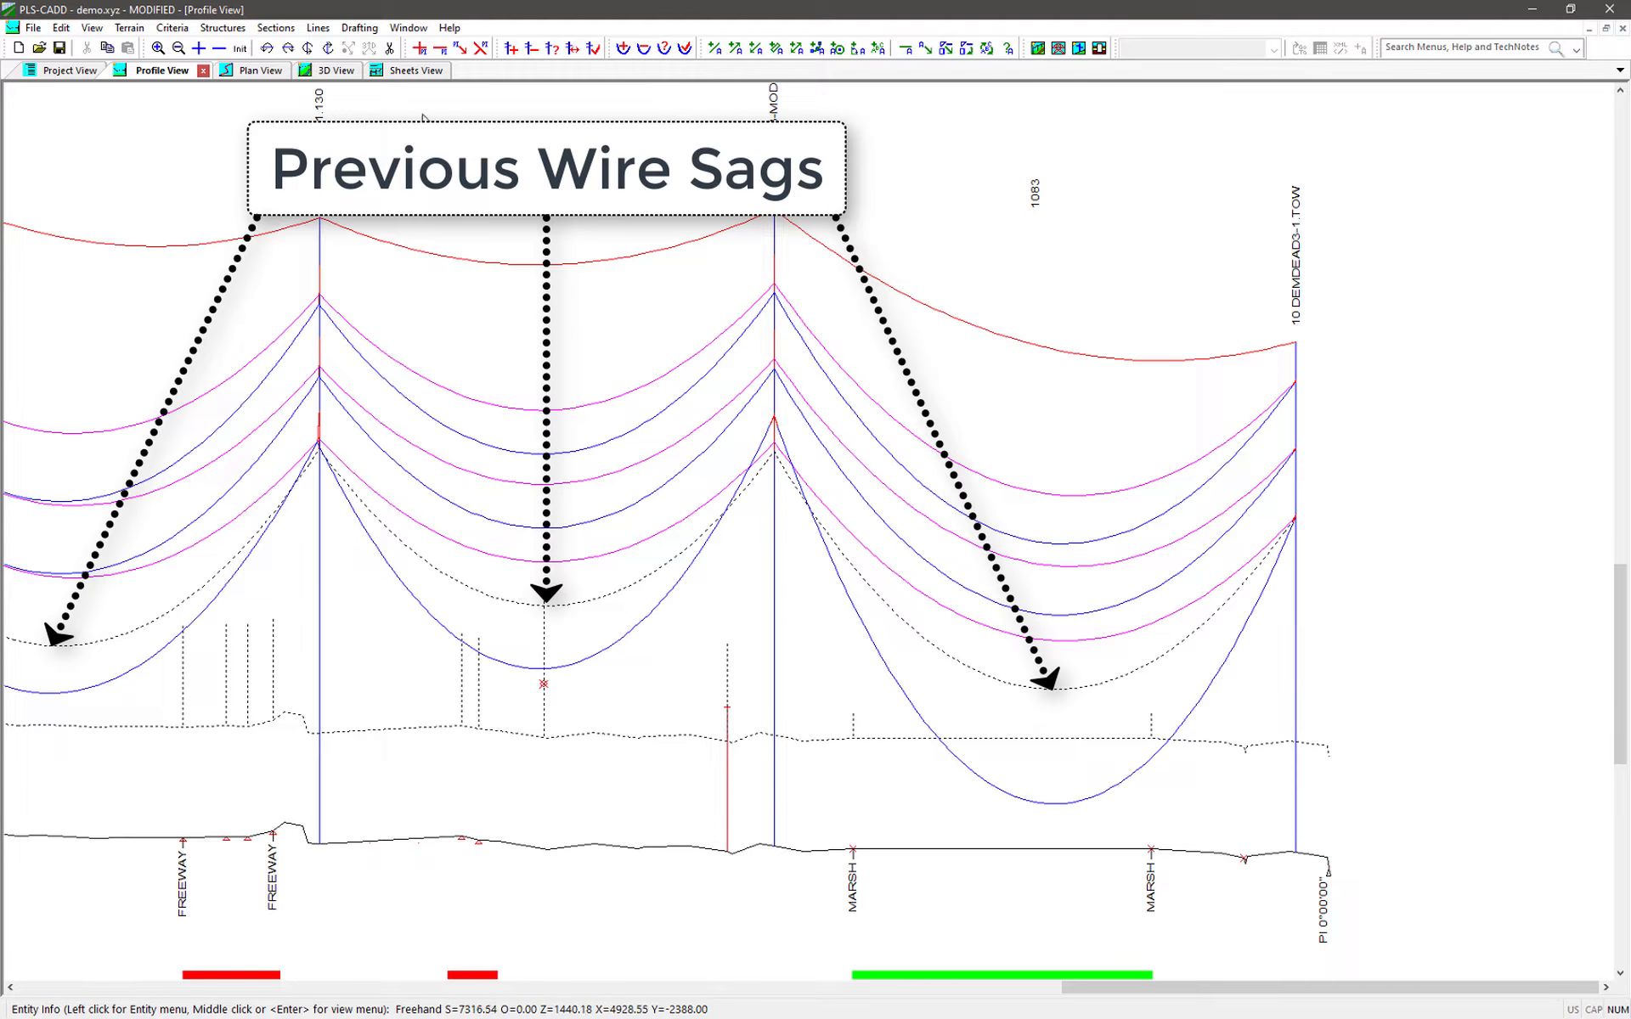
Make MODIFIED the working line and hide all other project lines
{"action": "left_click", "coordinate": [316, 28]}
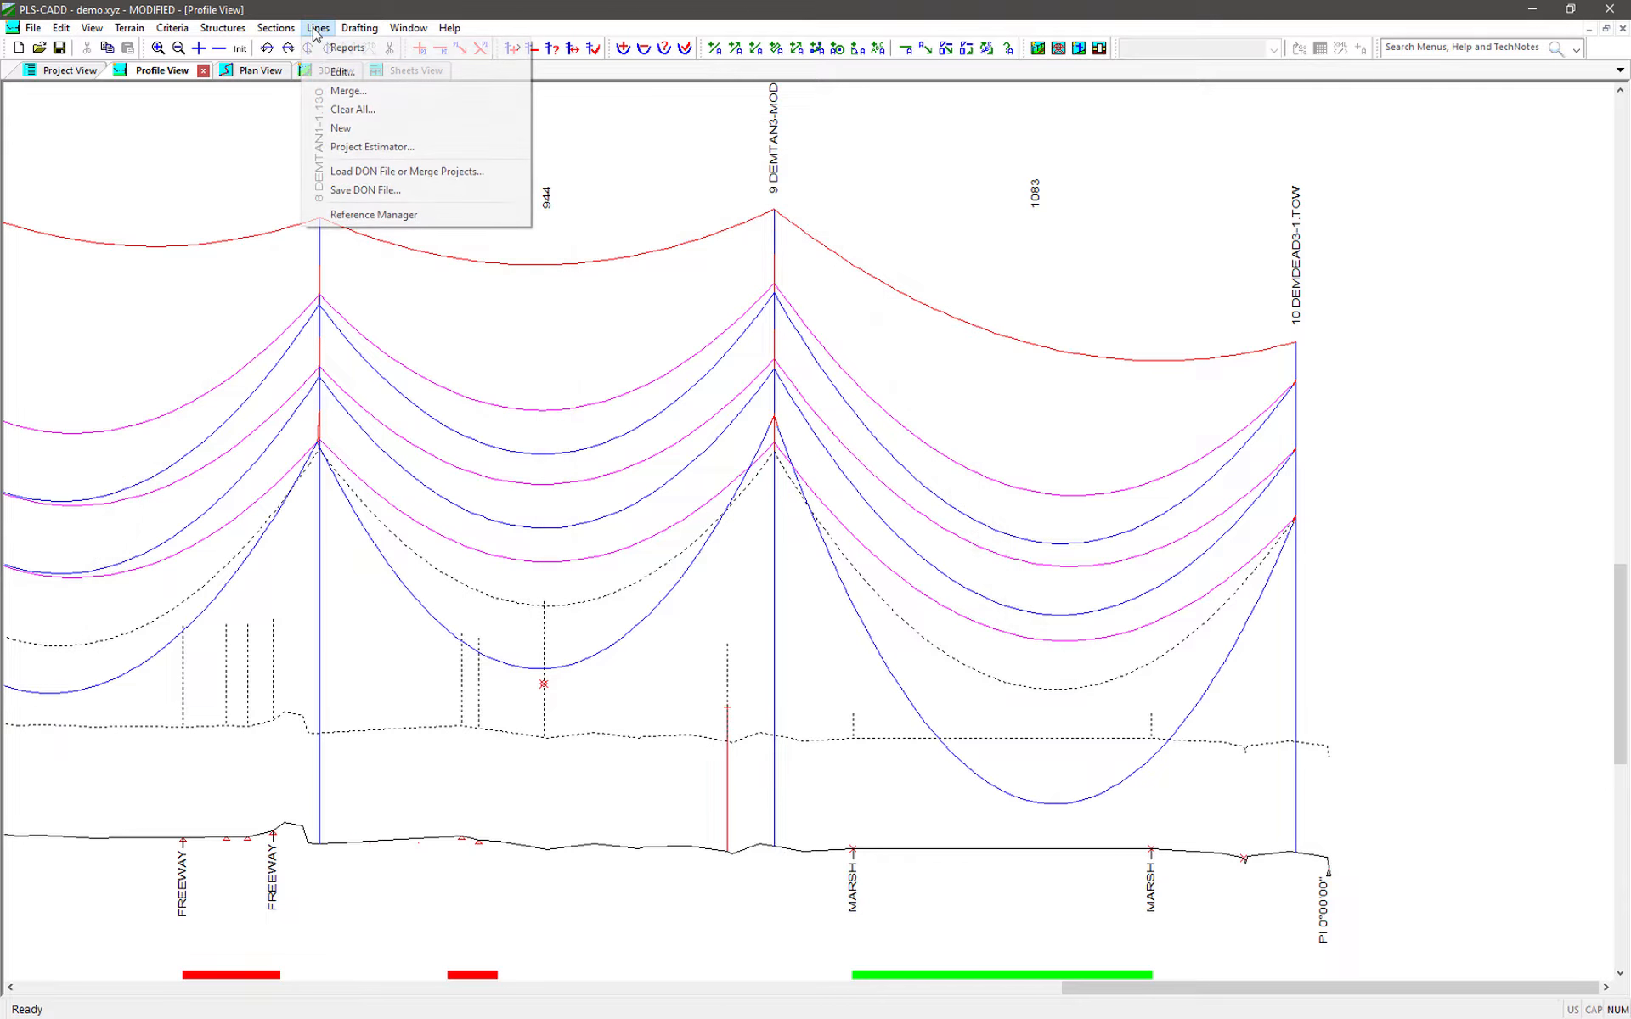
{"action": "left_click", "coordinate": [335, 72]}
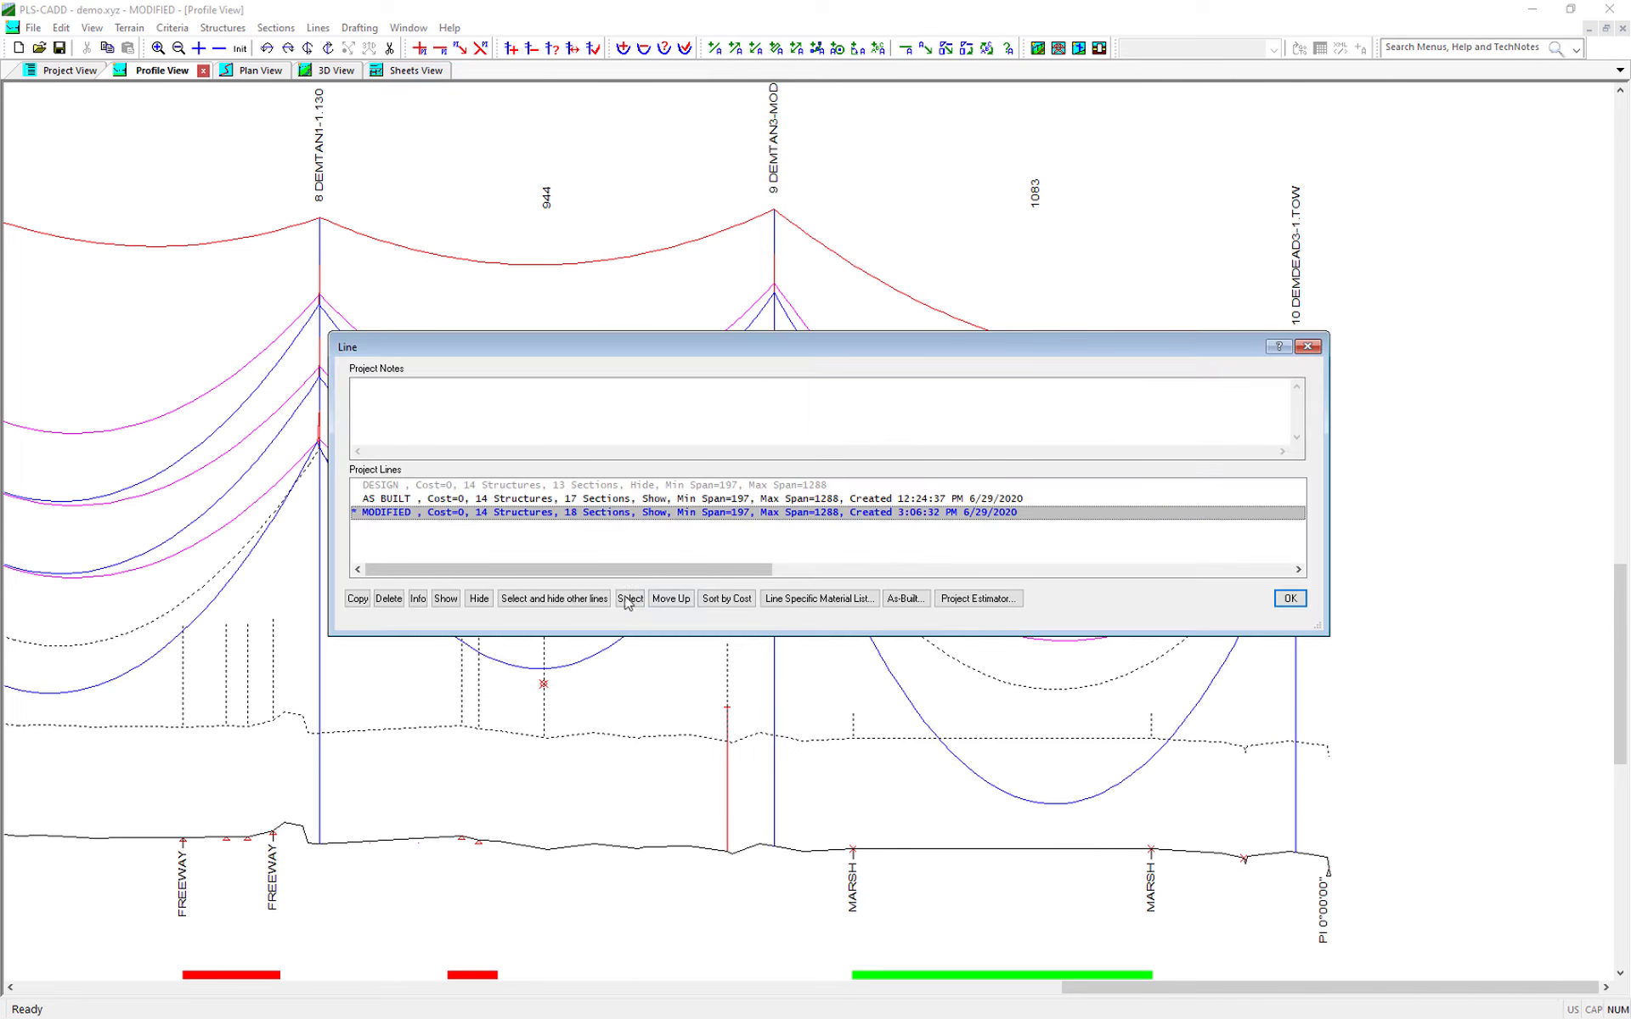
{"action": "left_click", "coordinate": [554, 598]}
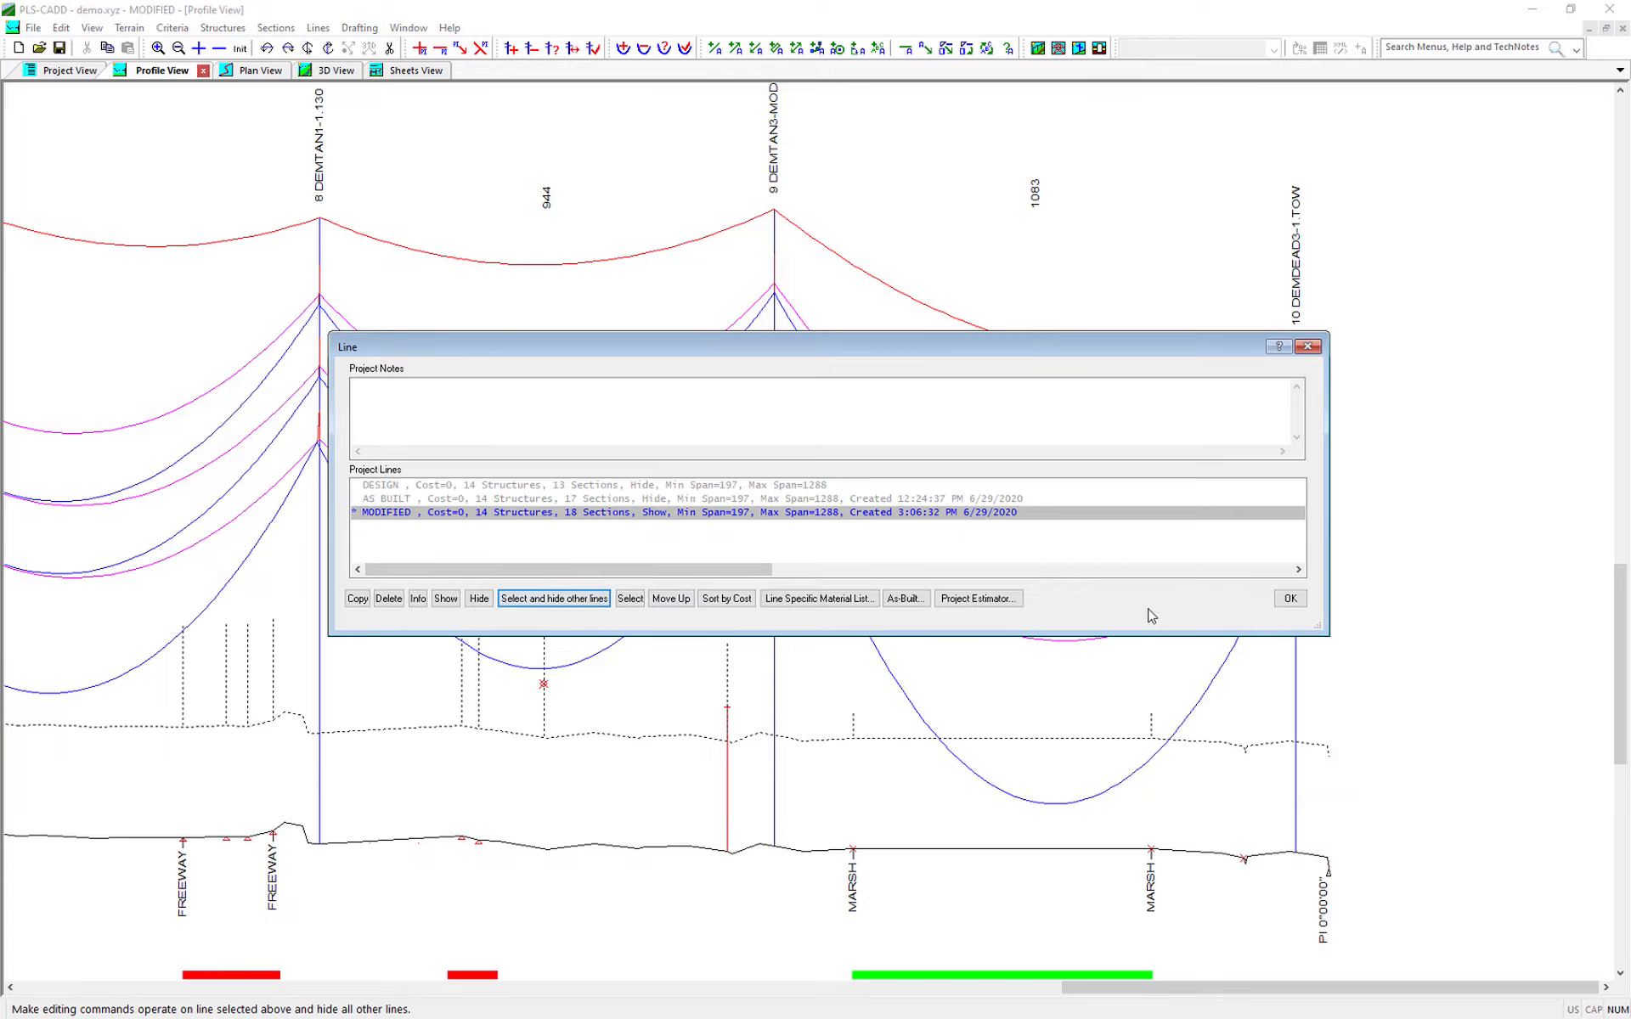
{"action": "left_click", "coordinate": [1289, 598]}
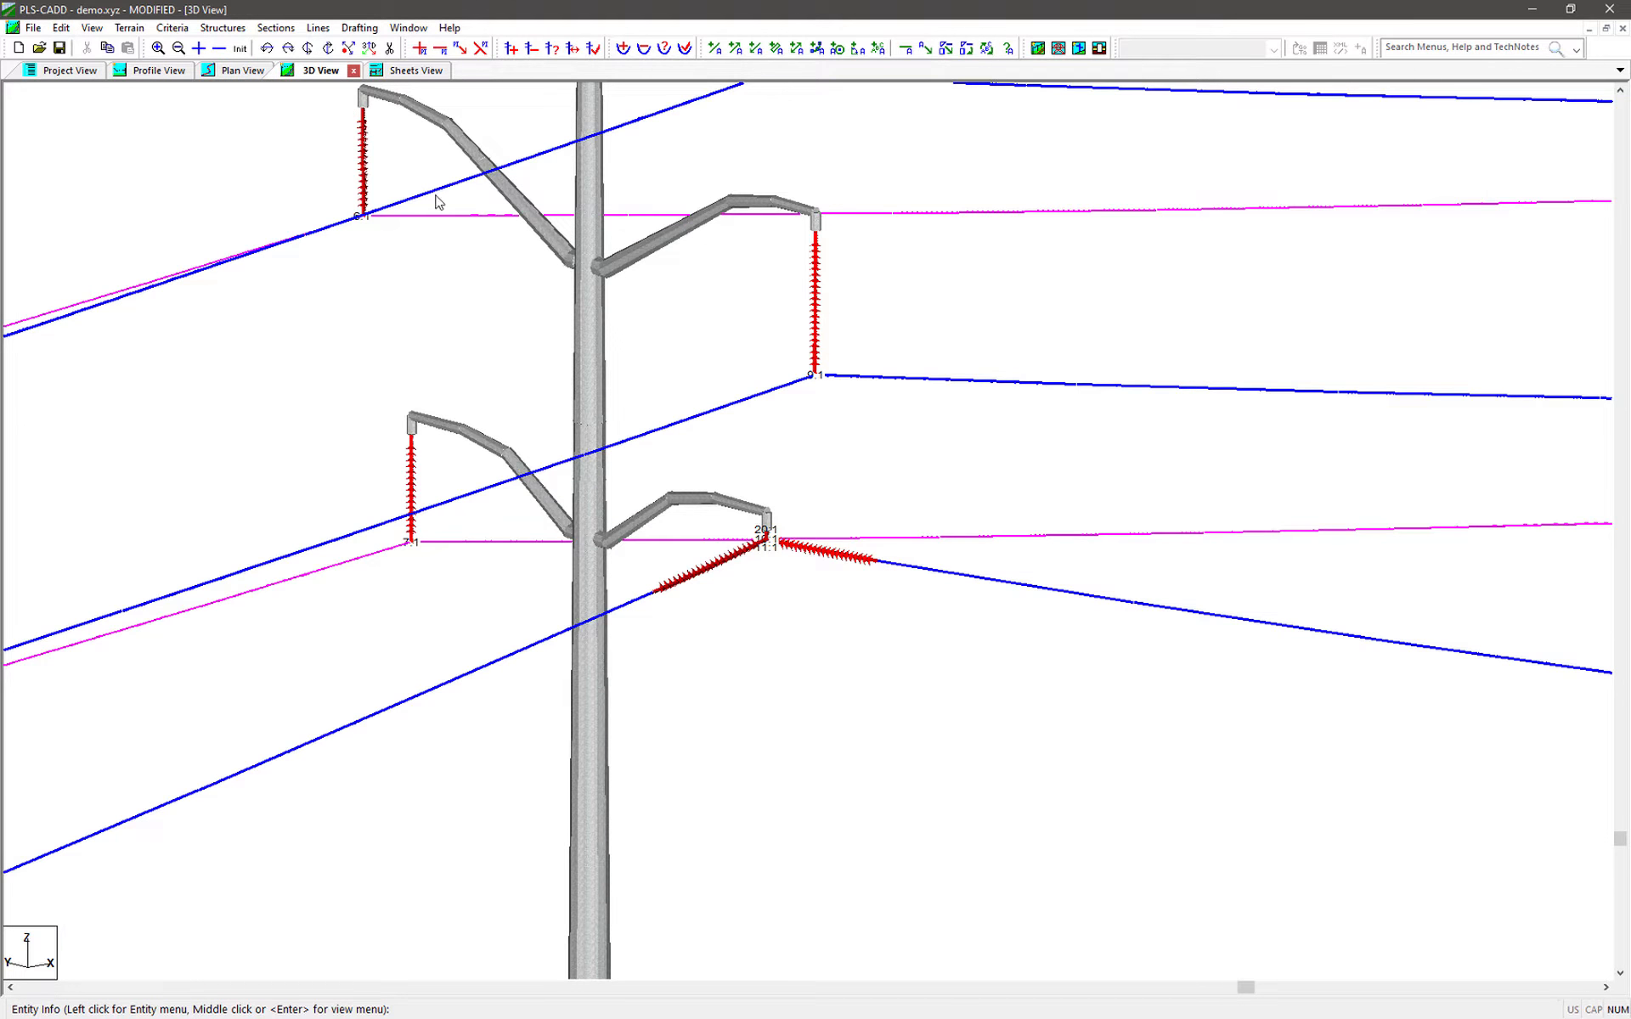
Review the insulator chaining option for L2 and L3 models in the SAPS finite element sag-tension criteria
{"action": "scroll", "coordinate": [863, 557], "scroll_direction": "up", "scroll_amount": 2}
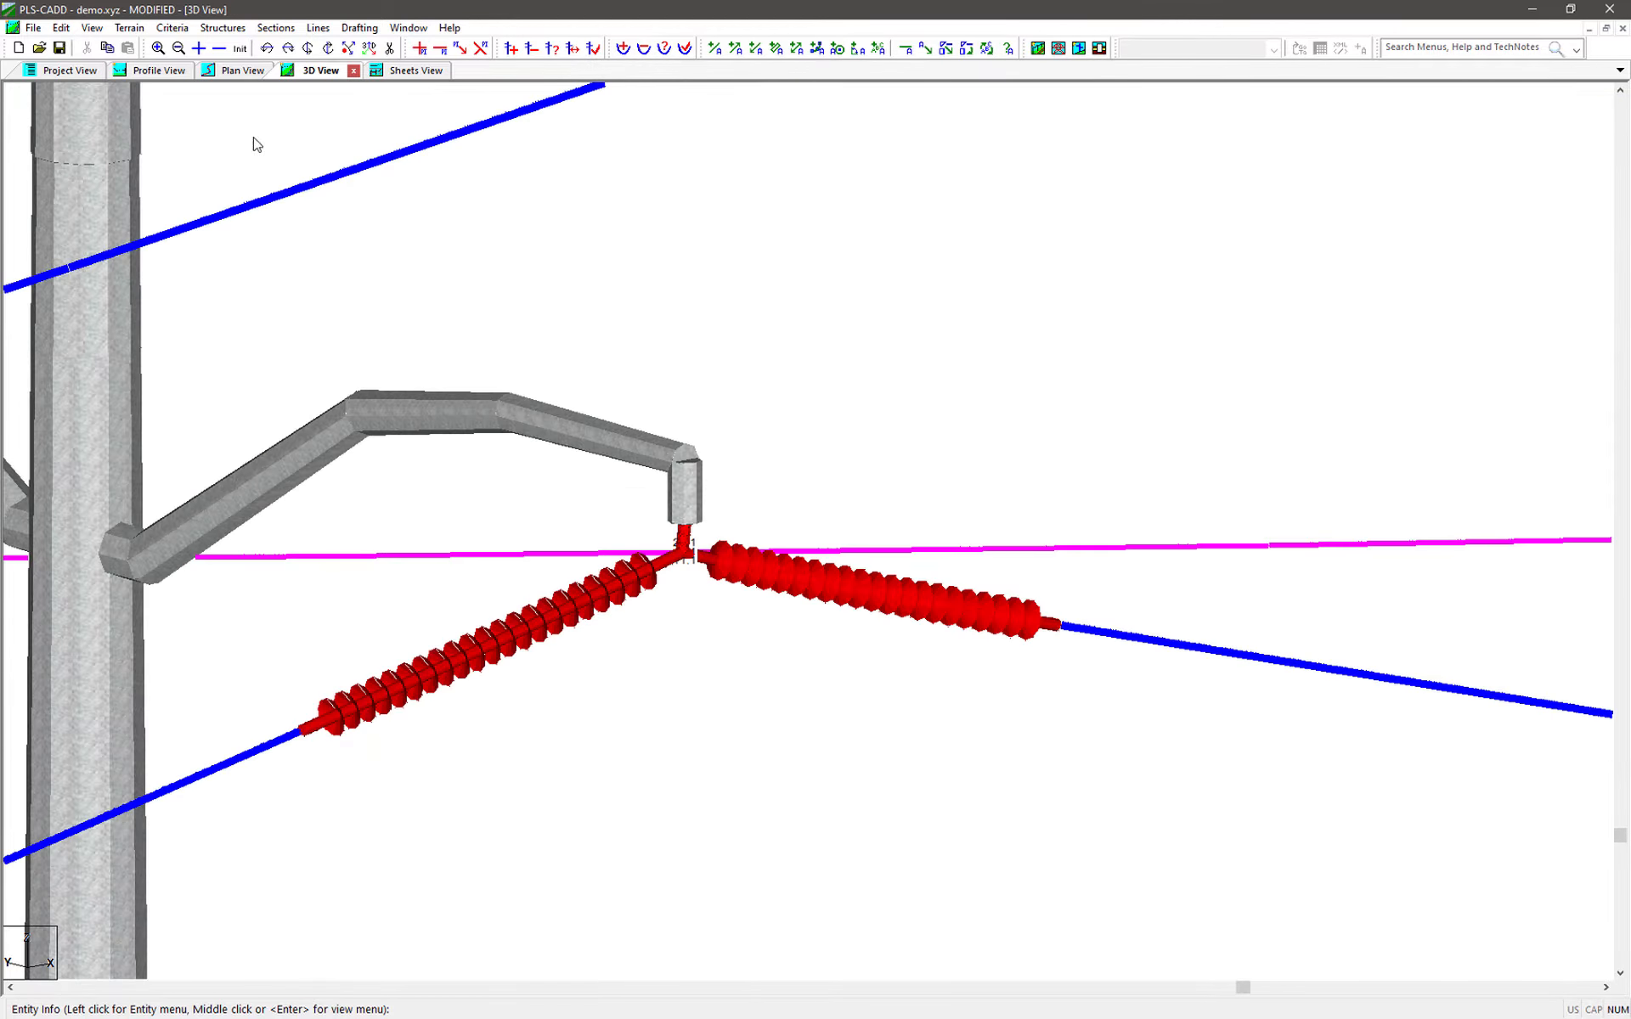
{"action": "left_click", "coordinate": [173, 27]}
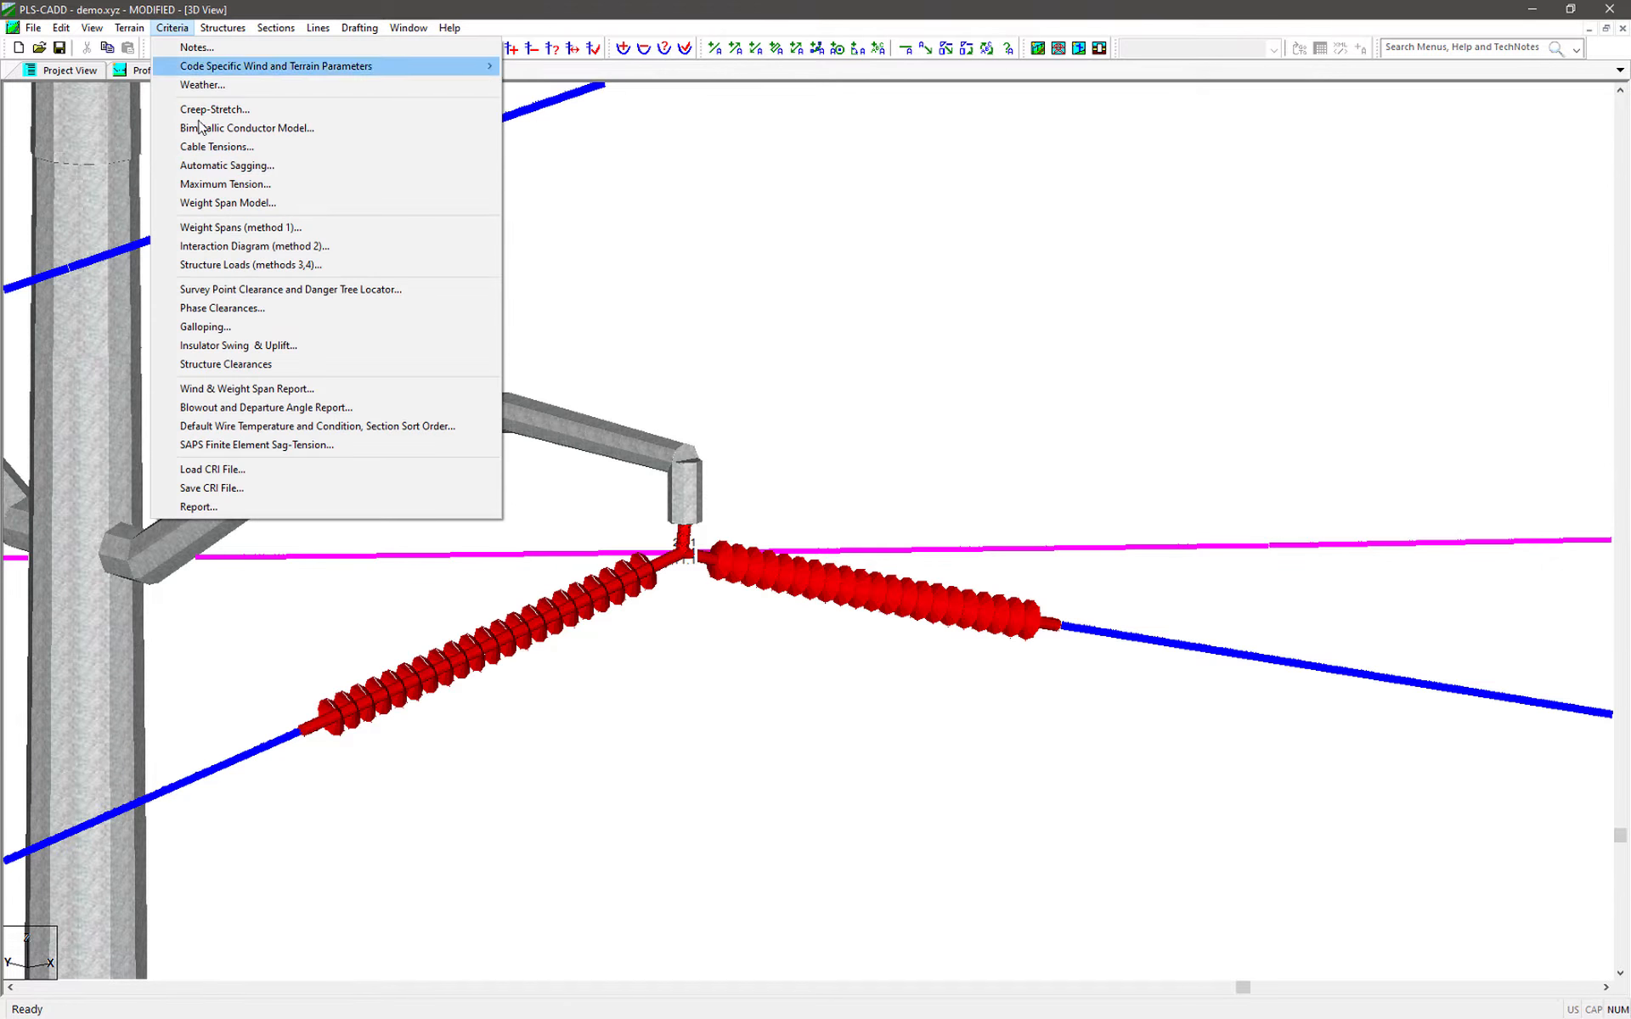
{"action": "left_click", "coordinate": [301, 449]}
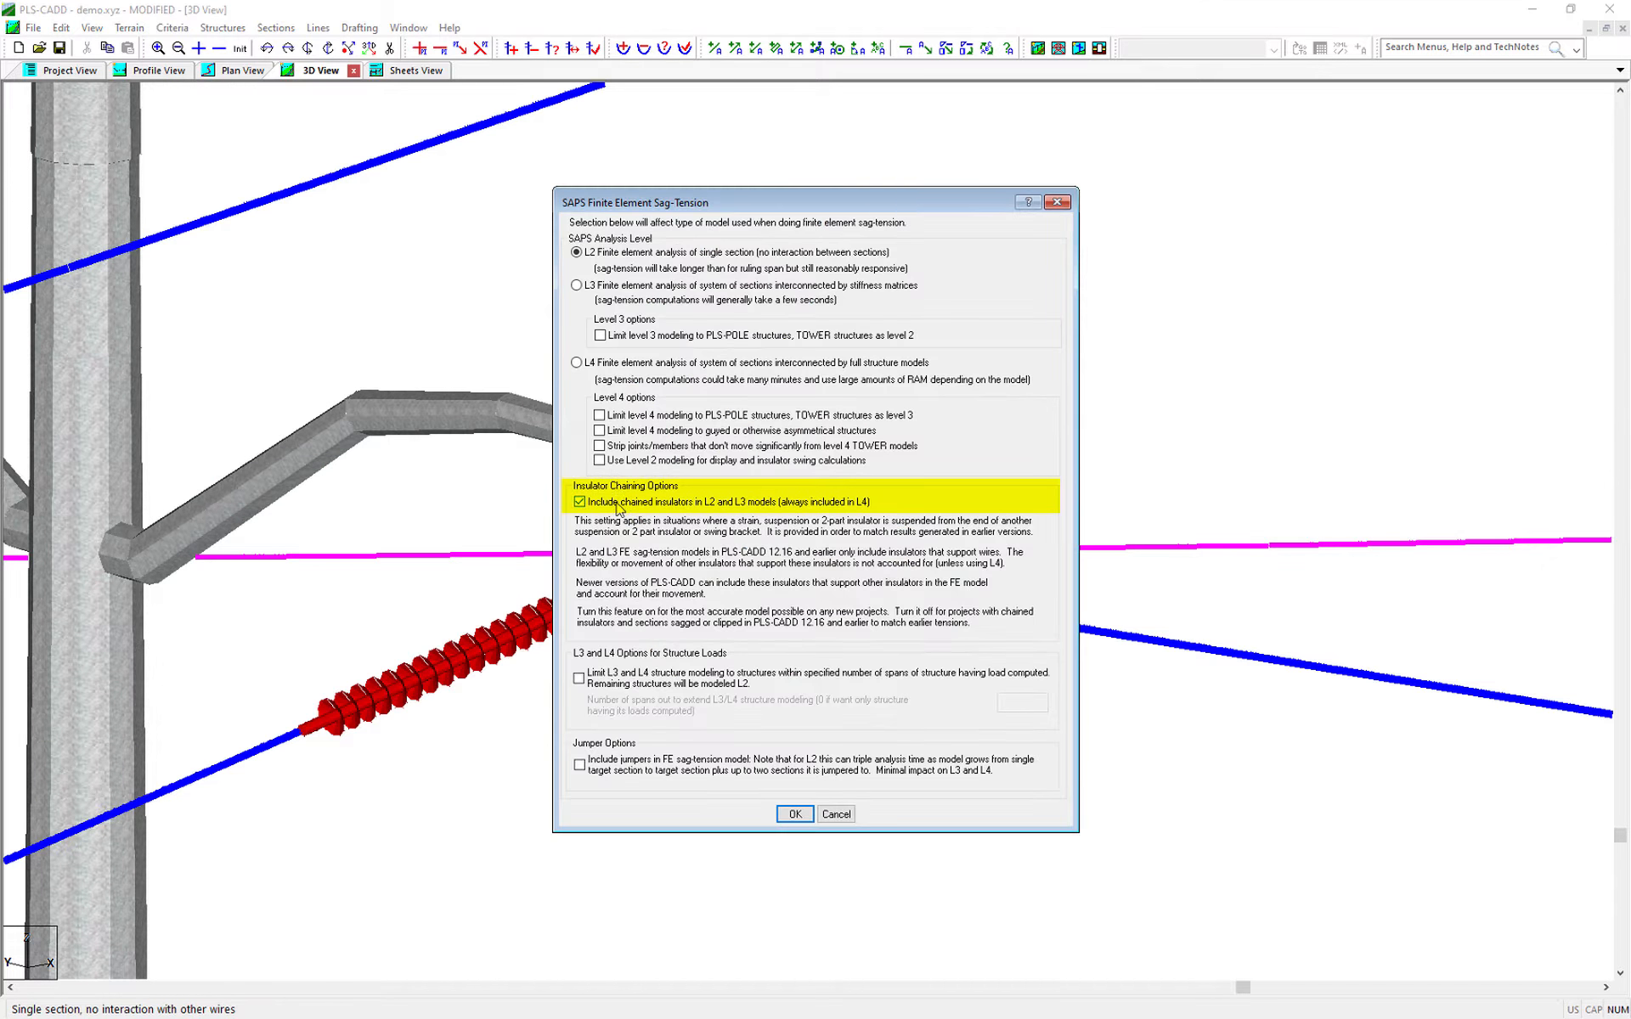
{"action": "left_click", "coordinate": [794, 814]}
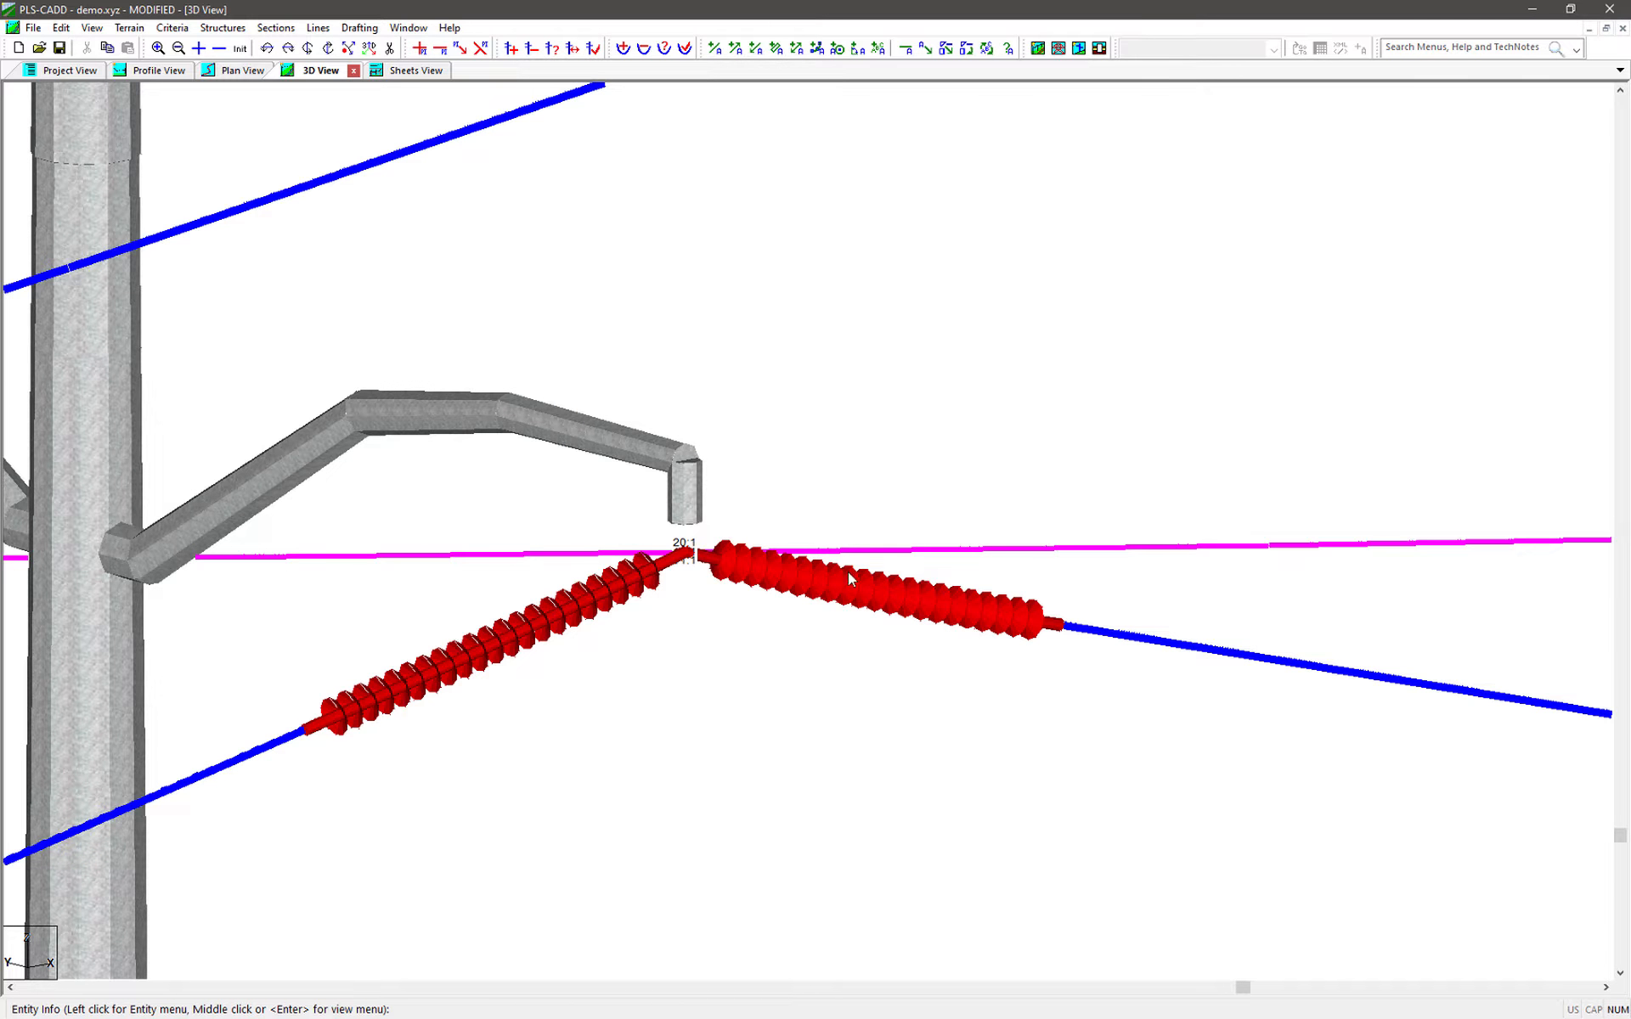
Inspect the Slip and Clip adjustments for section 15 in the span from structure 8 to 9, and close the dialog
{"action": "scroll", "coordinate": [993, 554], "scroll_direction": "down", "scroll_amount": 8}
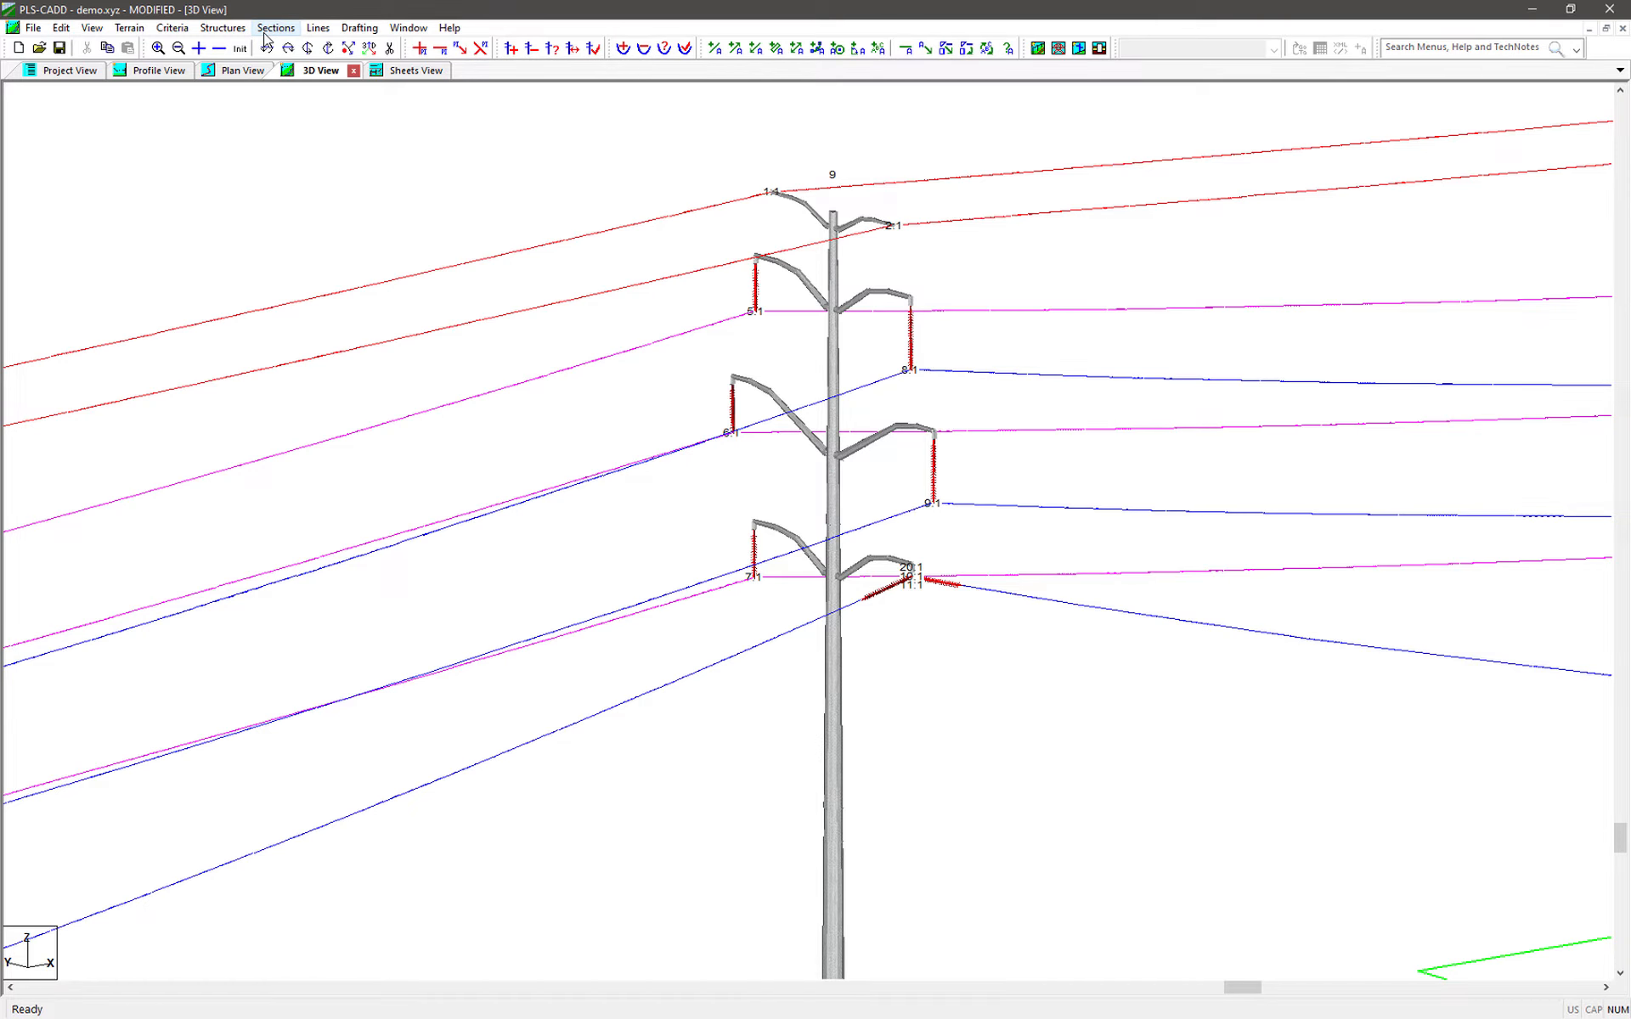
{"action": "left_click", "coordinate": [274, 28]}
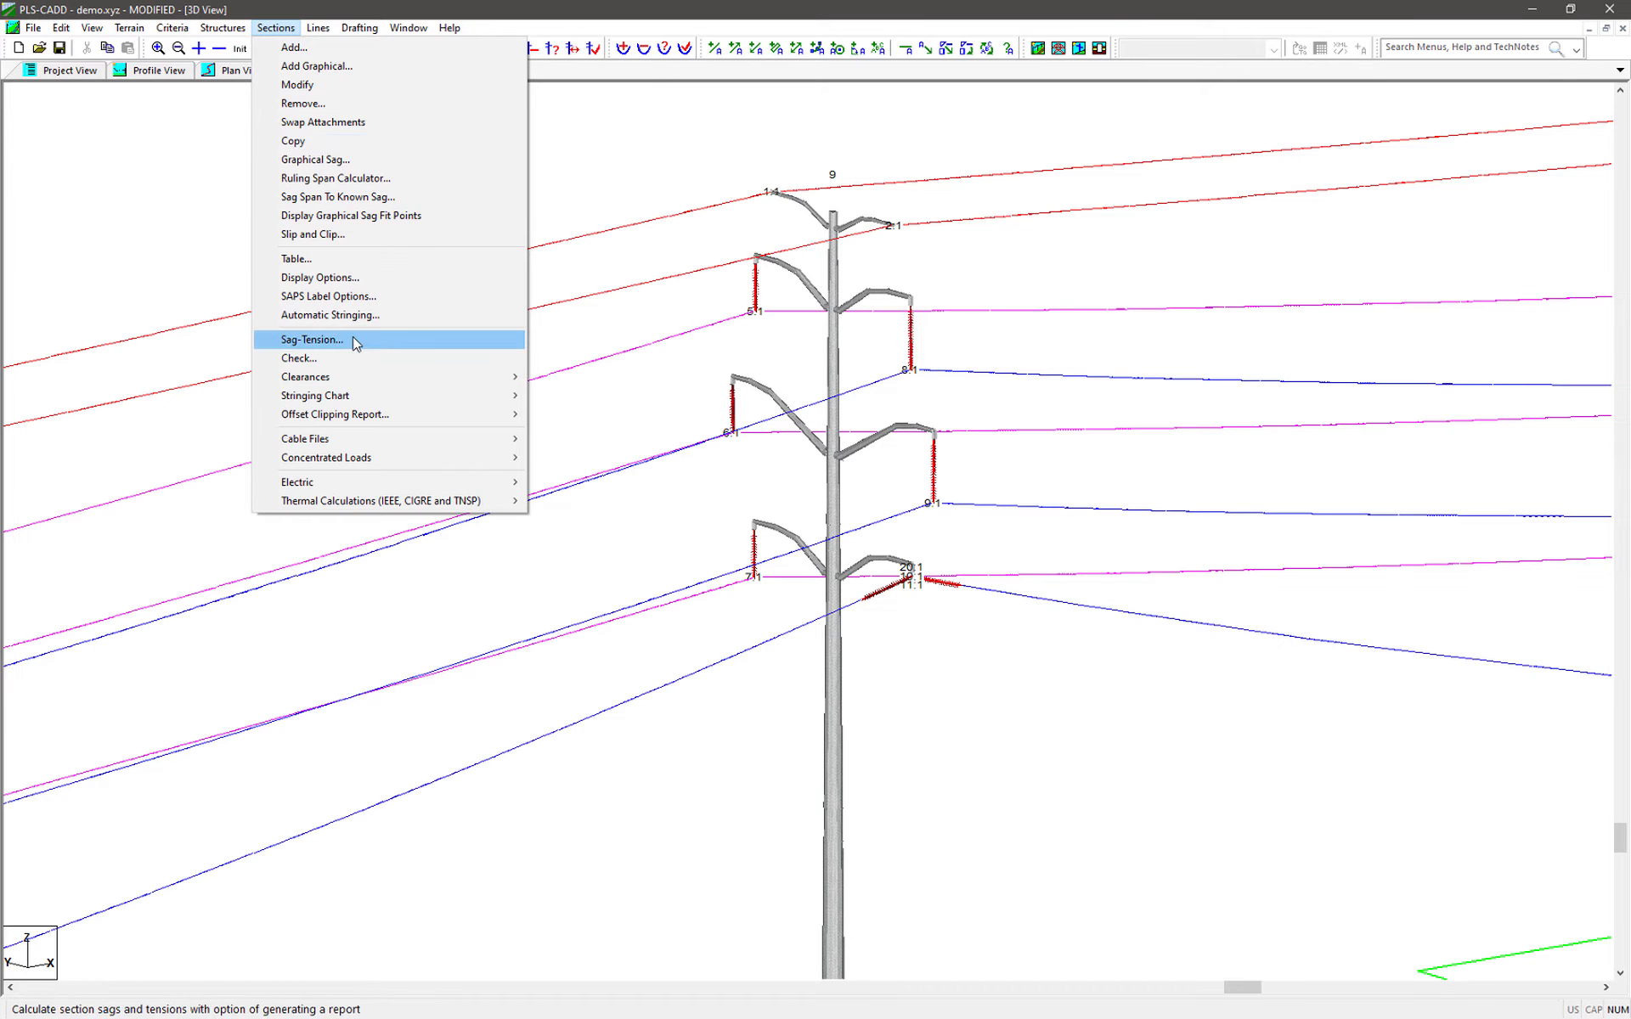
{"action": "left_click", "coordinate": [368, 240]}
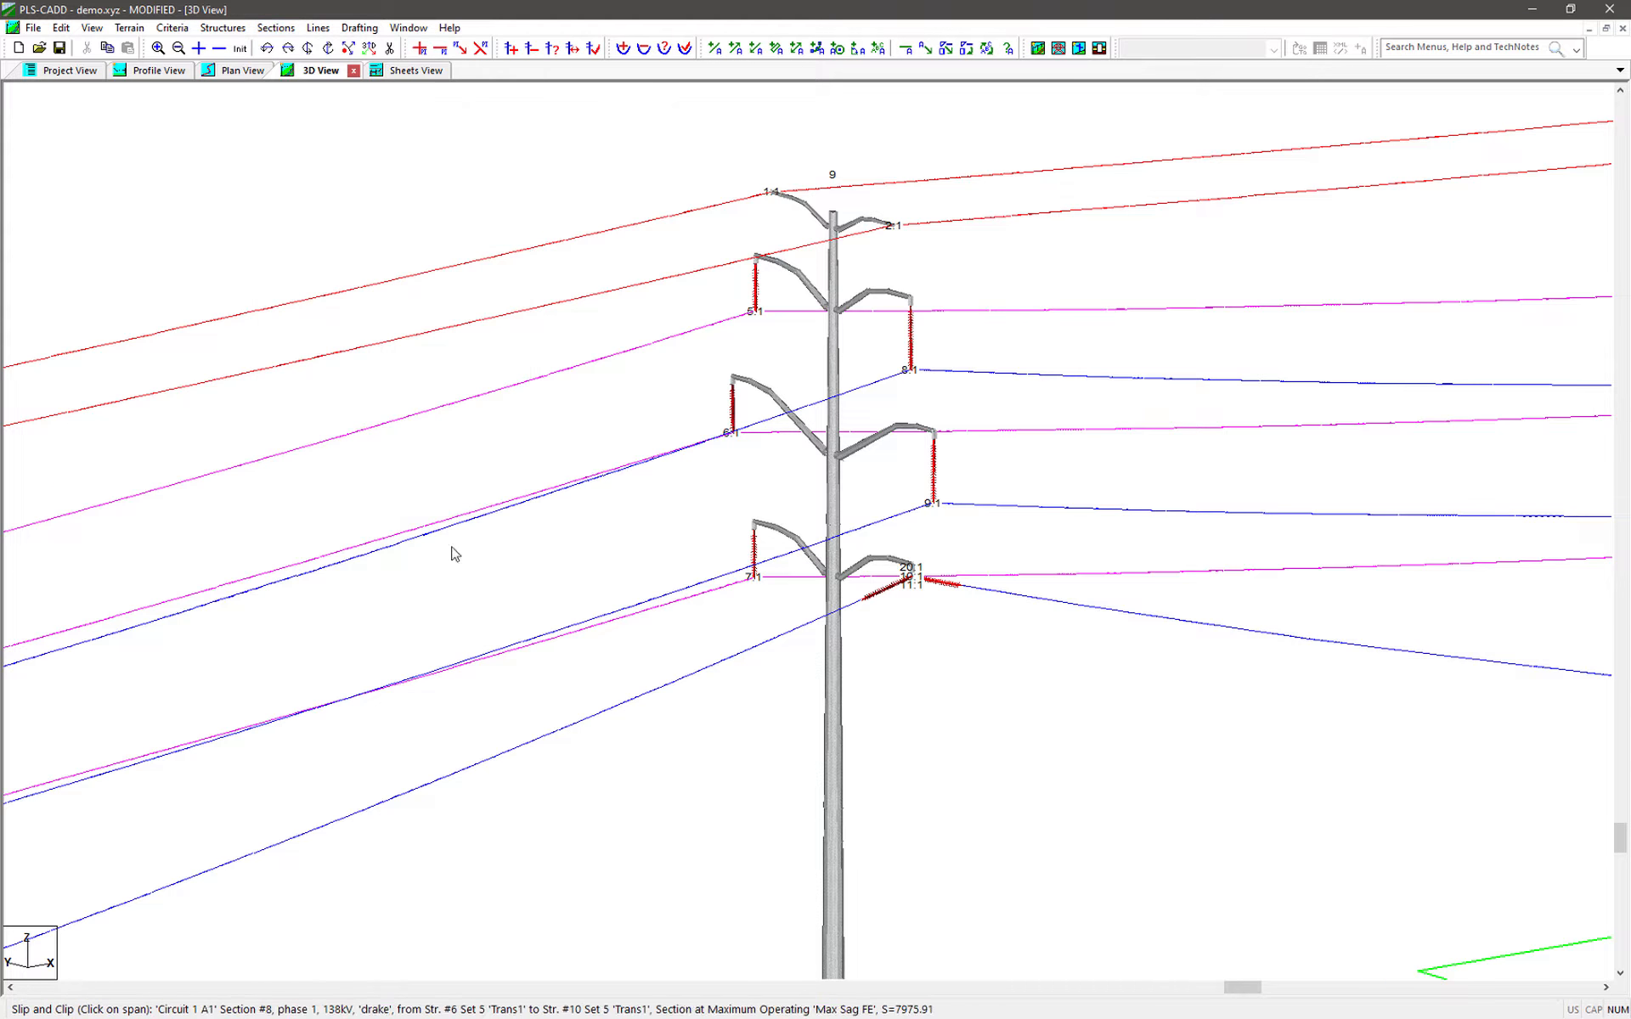
{"action": "left_click", "coordinate": [505, 775]}
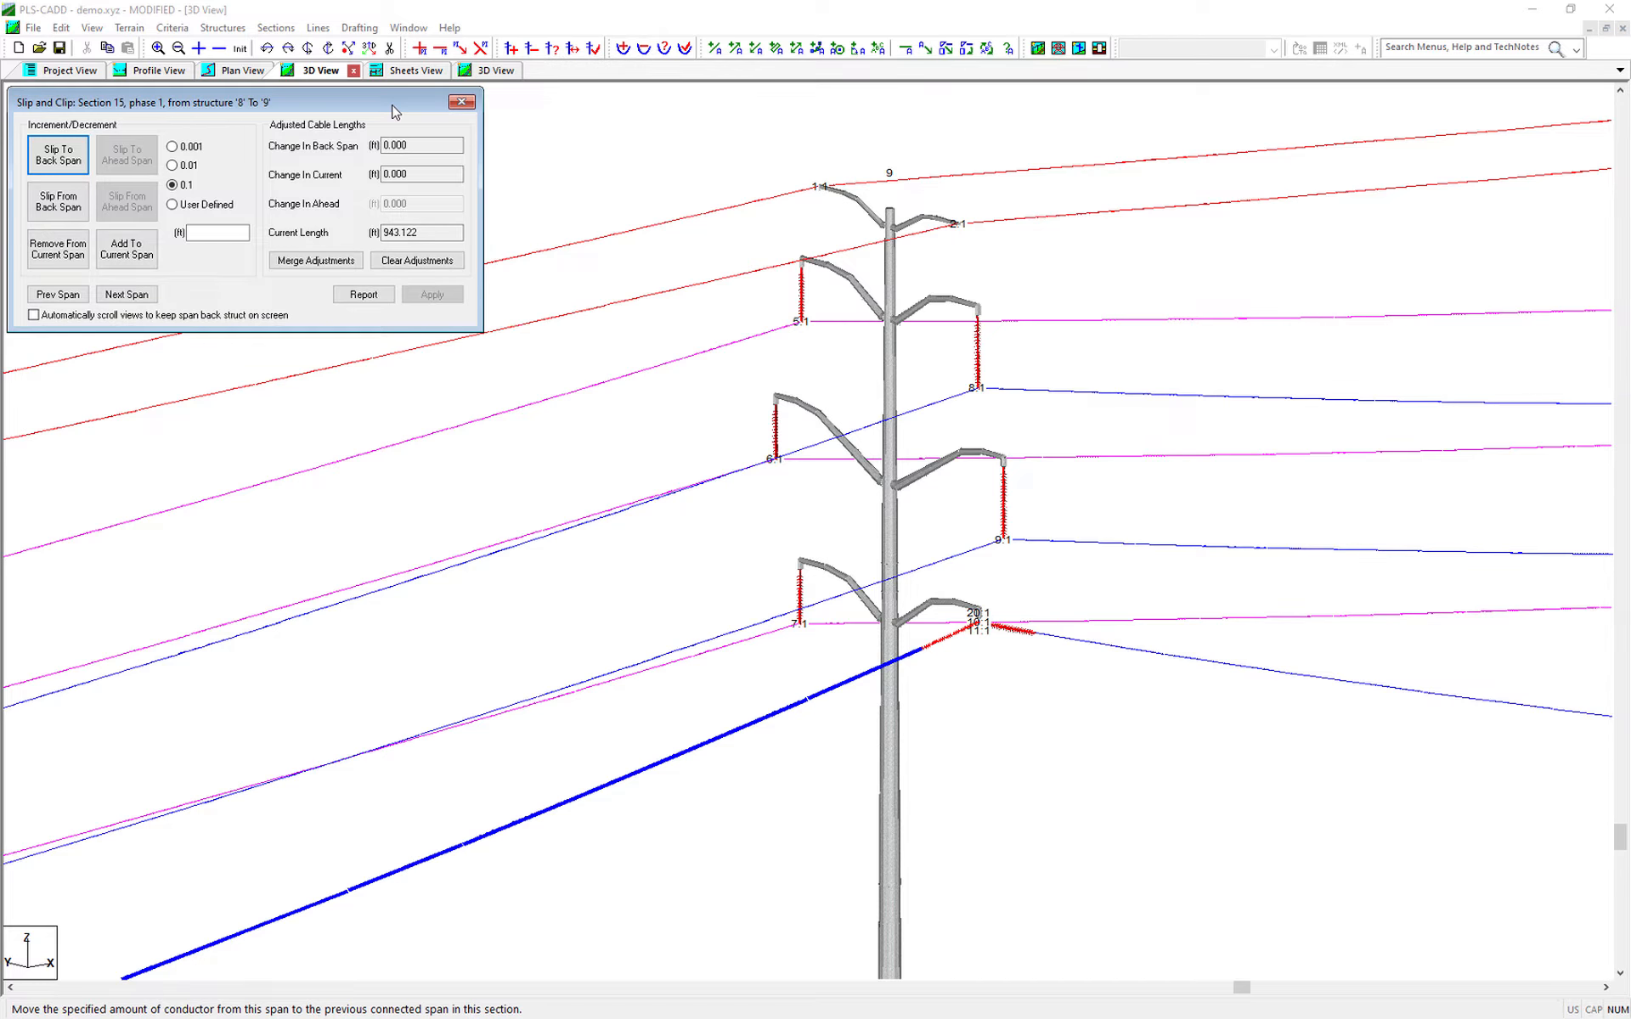
{"action": "left_click", "coordinate": [461, 102]}
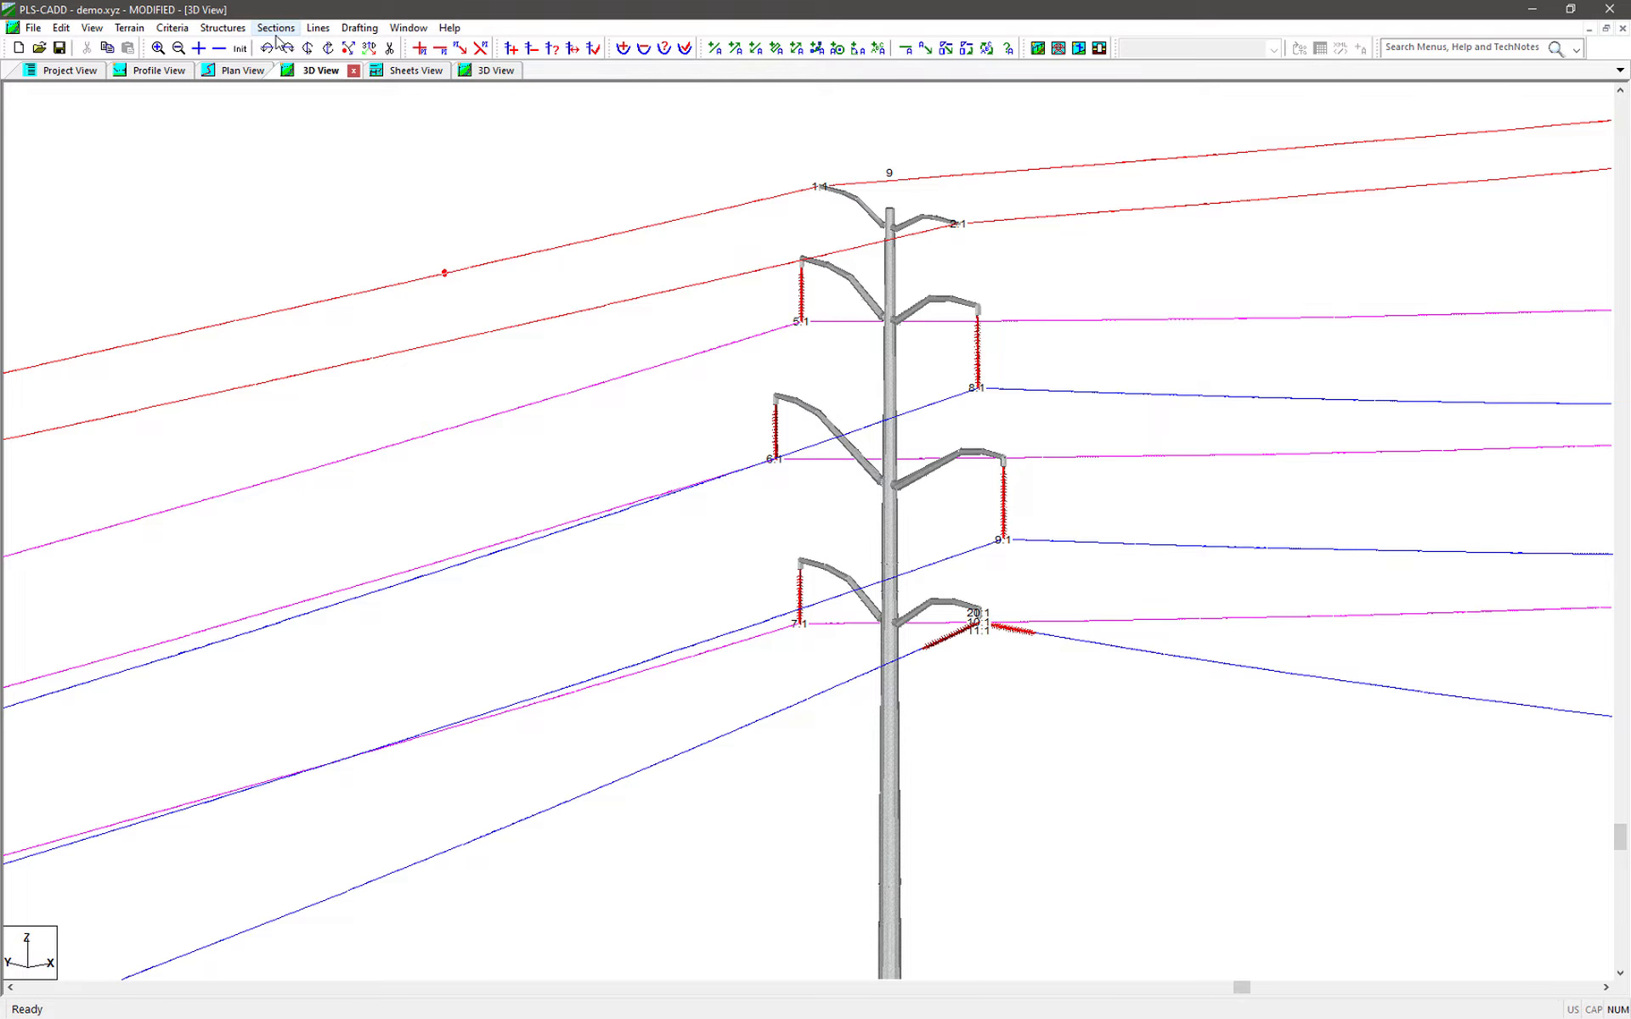
Label wire attachments with the imbalance in horizontal component of tension and the ahead and back span catenary constants
{"action": "left_click", "coordinate": [275, 28]}
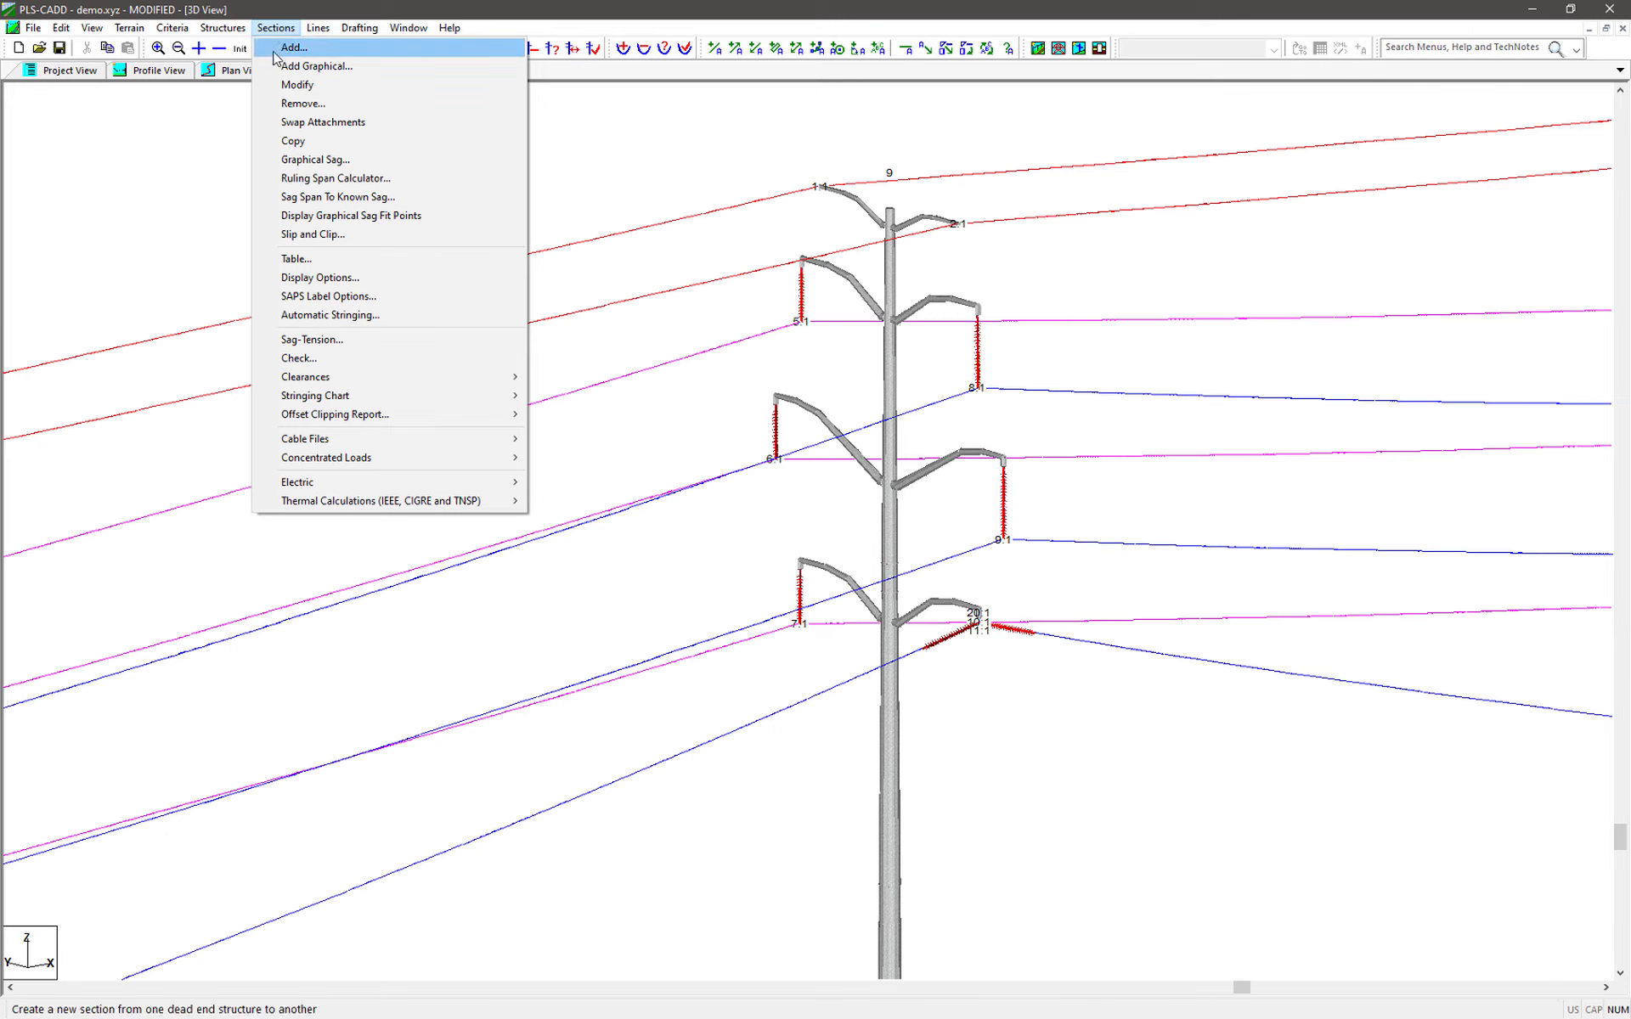
{"action": "left_click", "coordinate": [336, 296]}
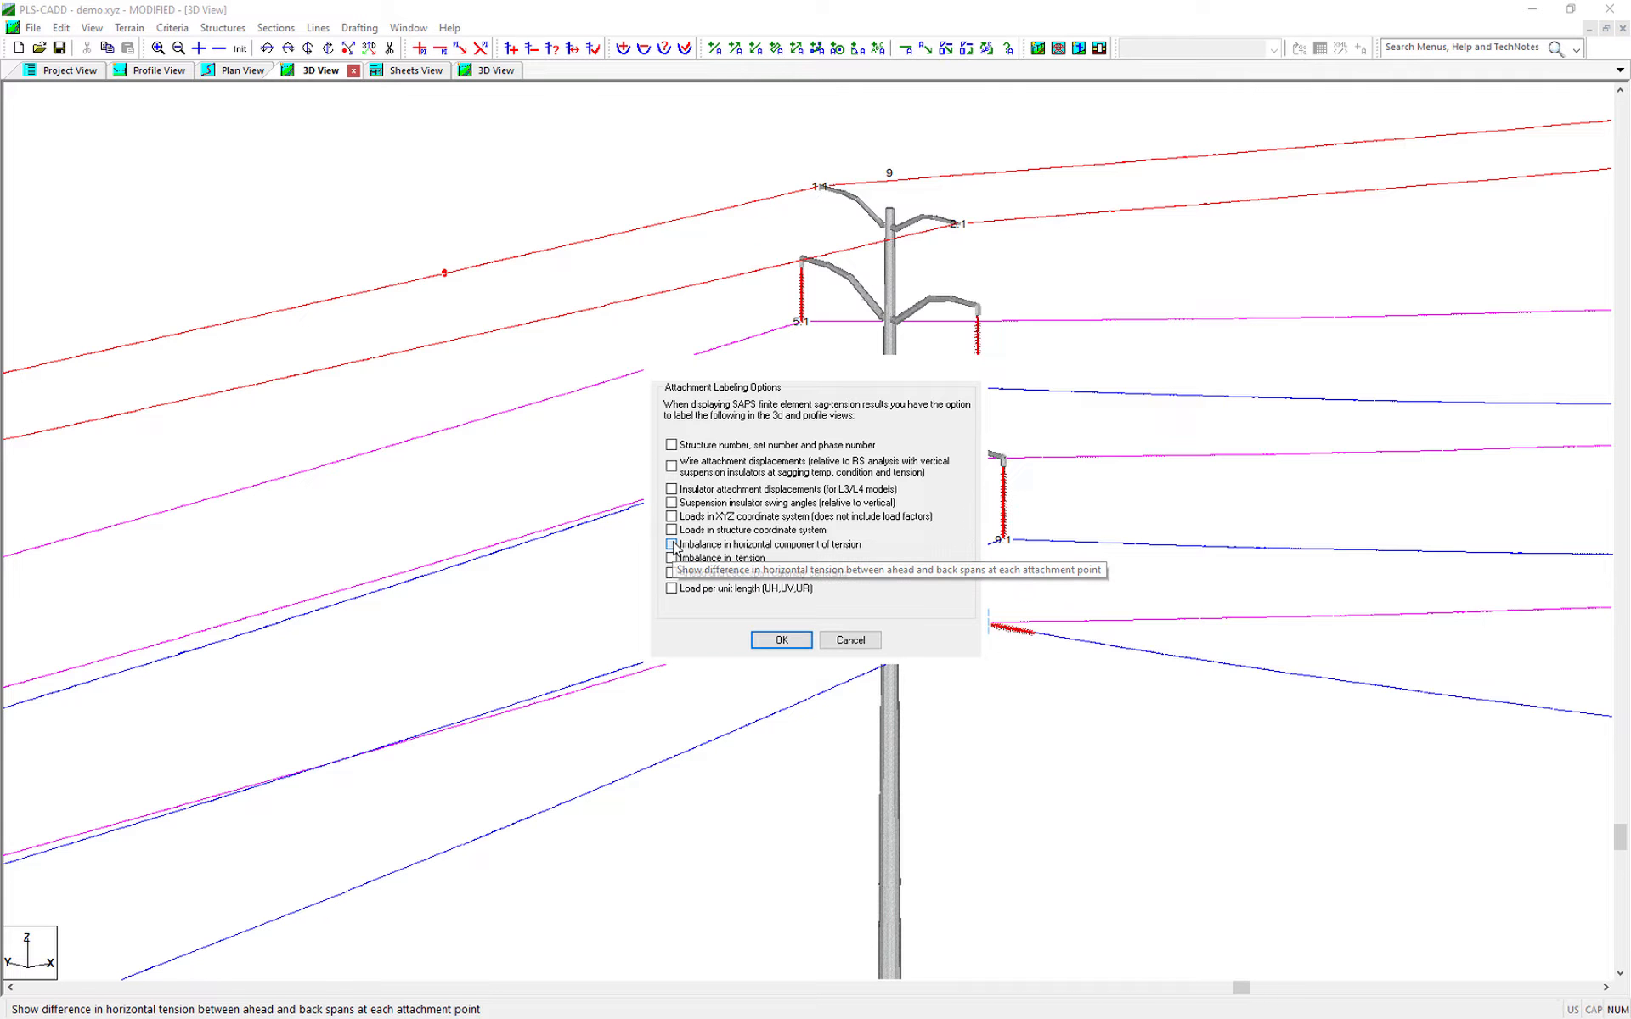
{"action": "left_click", "coordinate": [672, 544]}
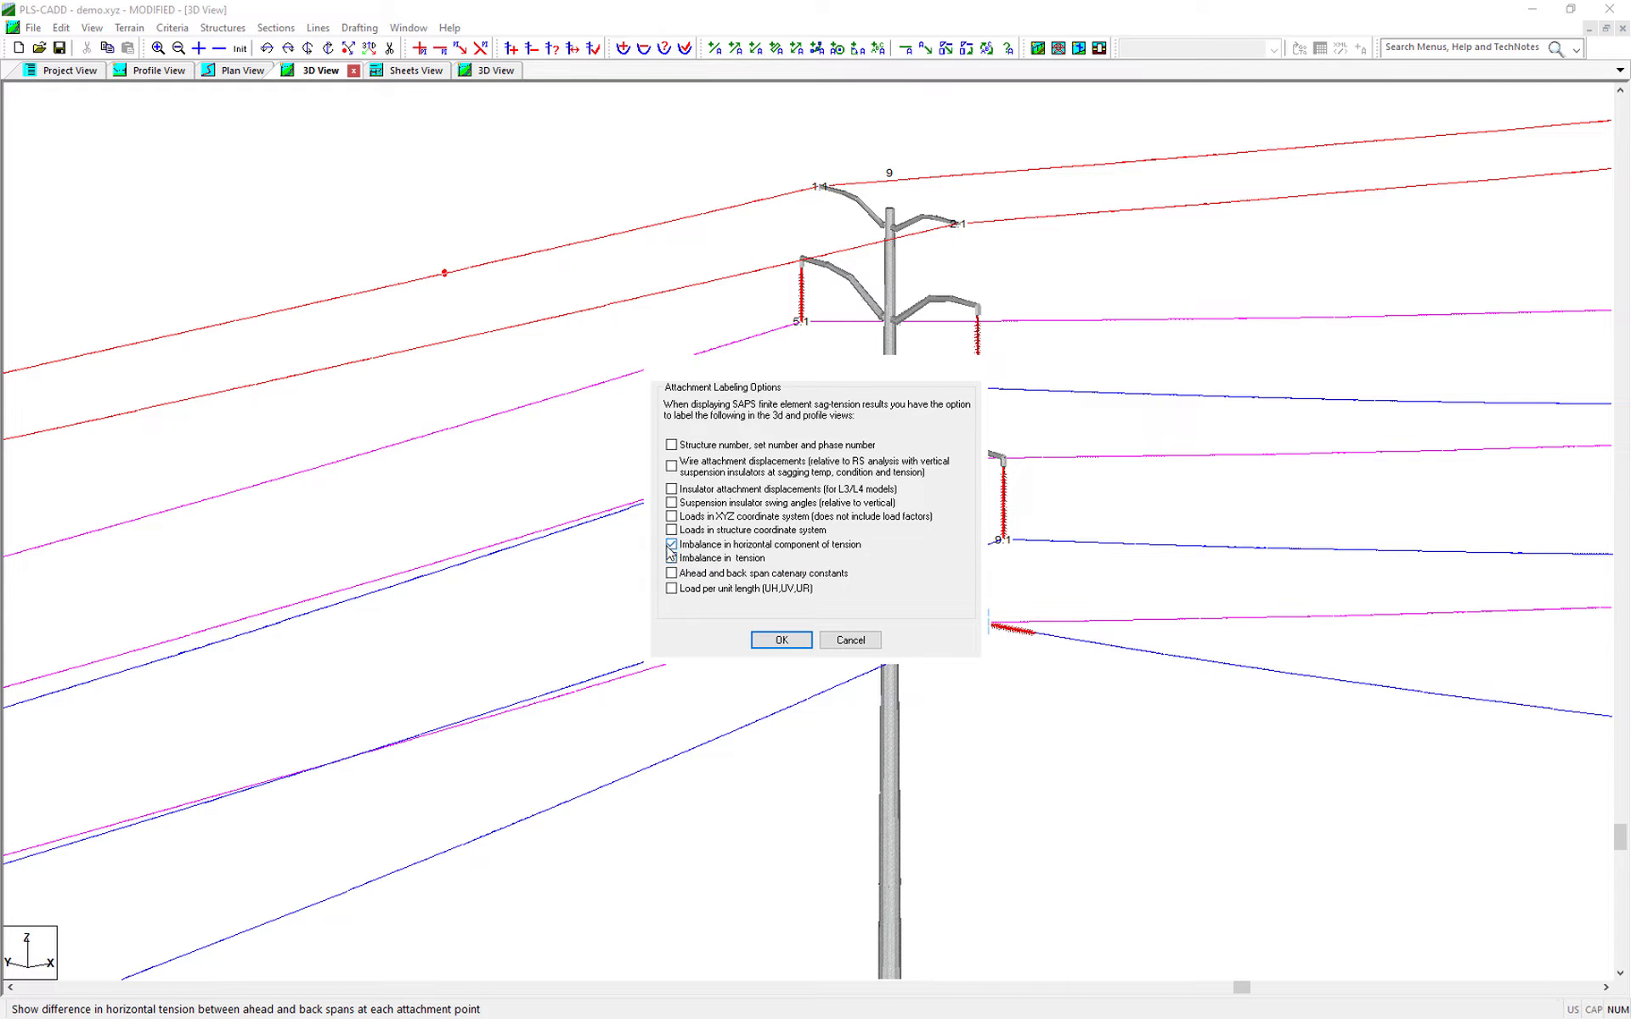
{"action": "left_click", "coordinate": [701, 578]}
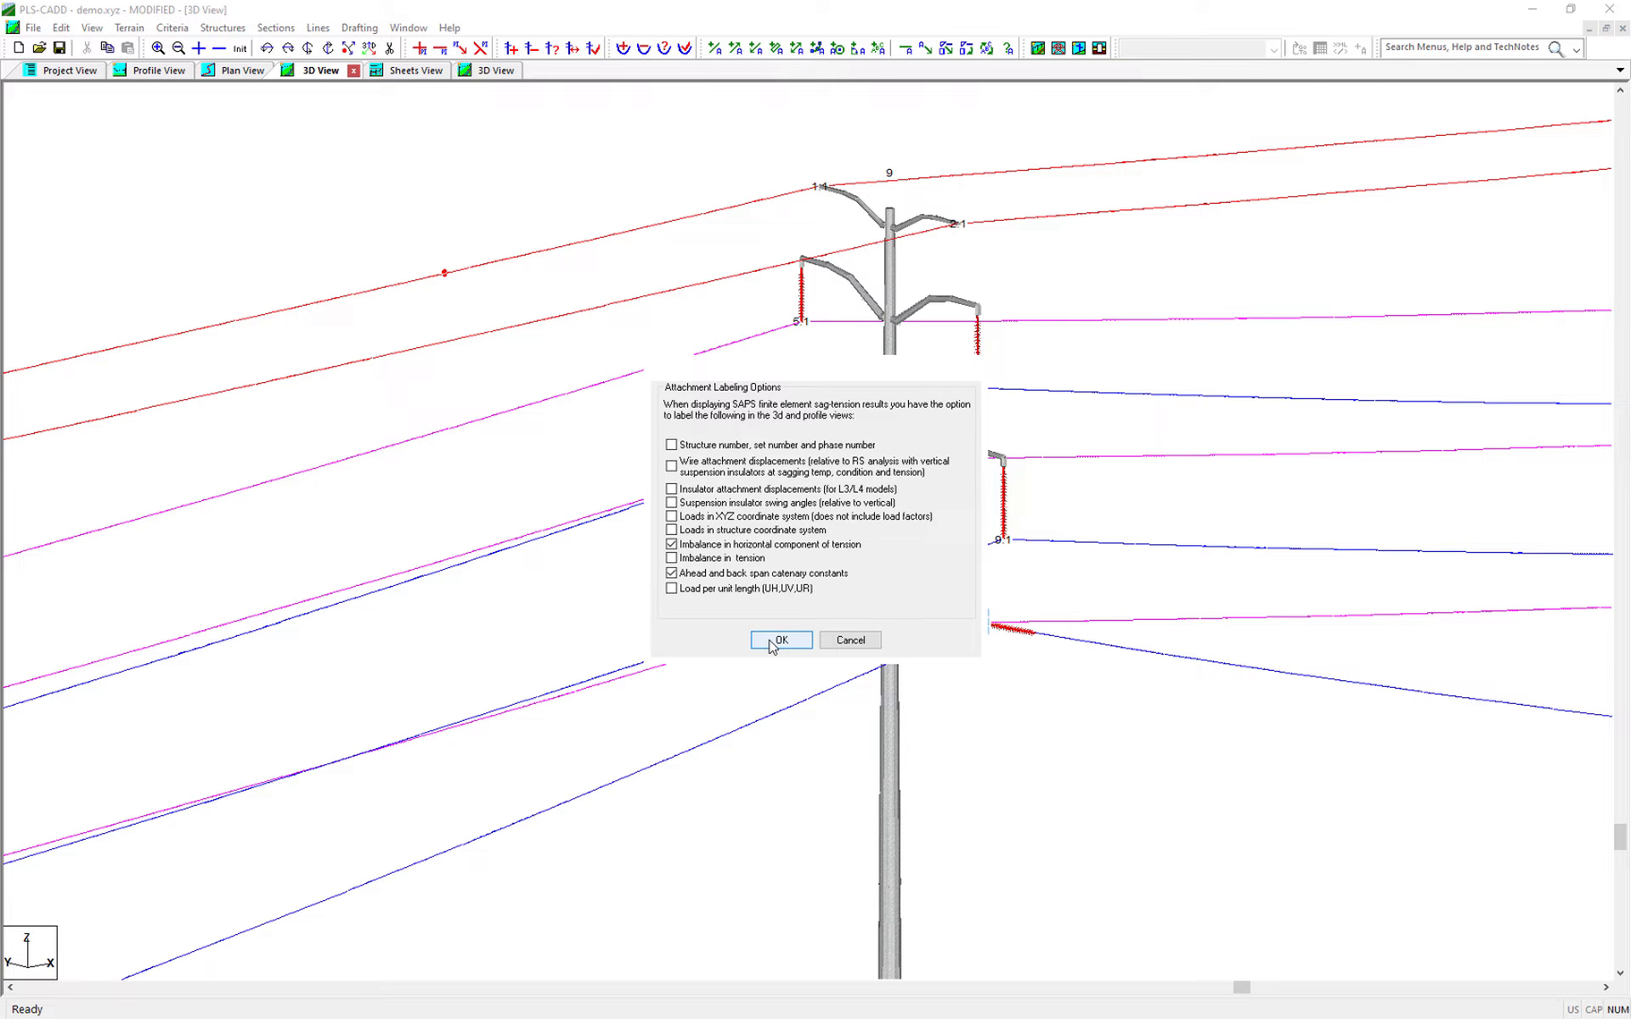
{"action": "left_click", "coordinate": [779, 641]}
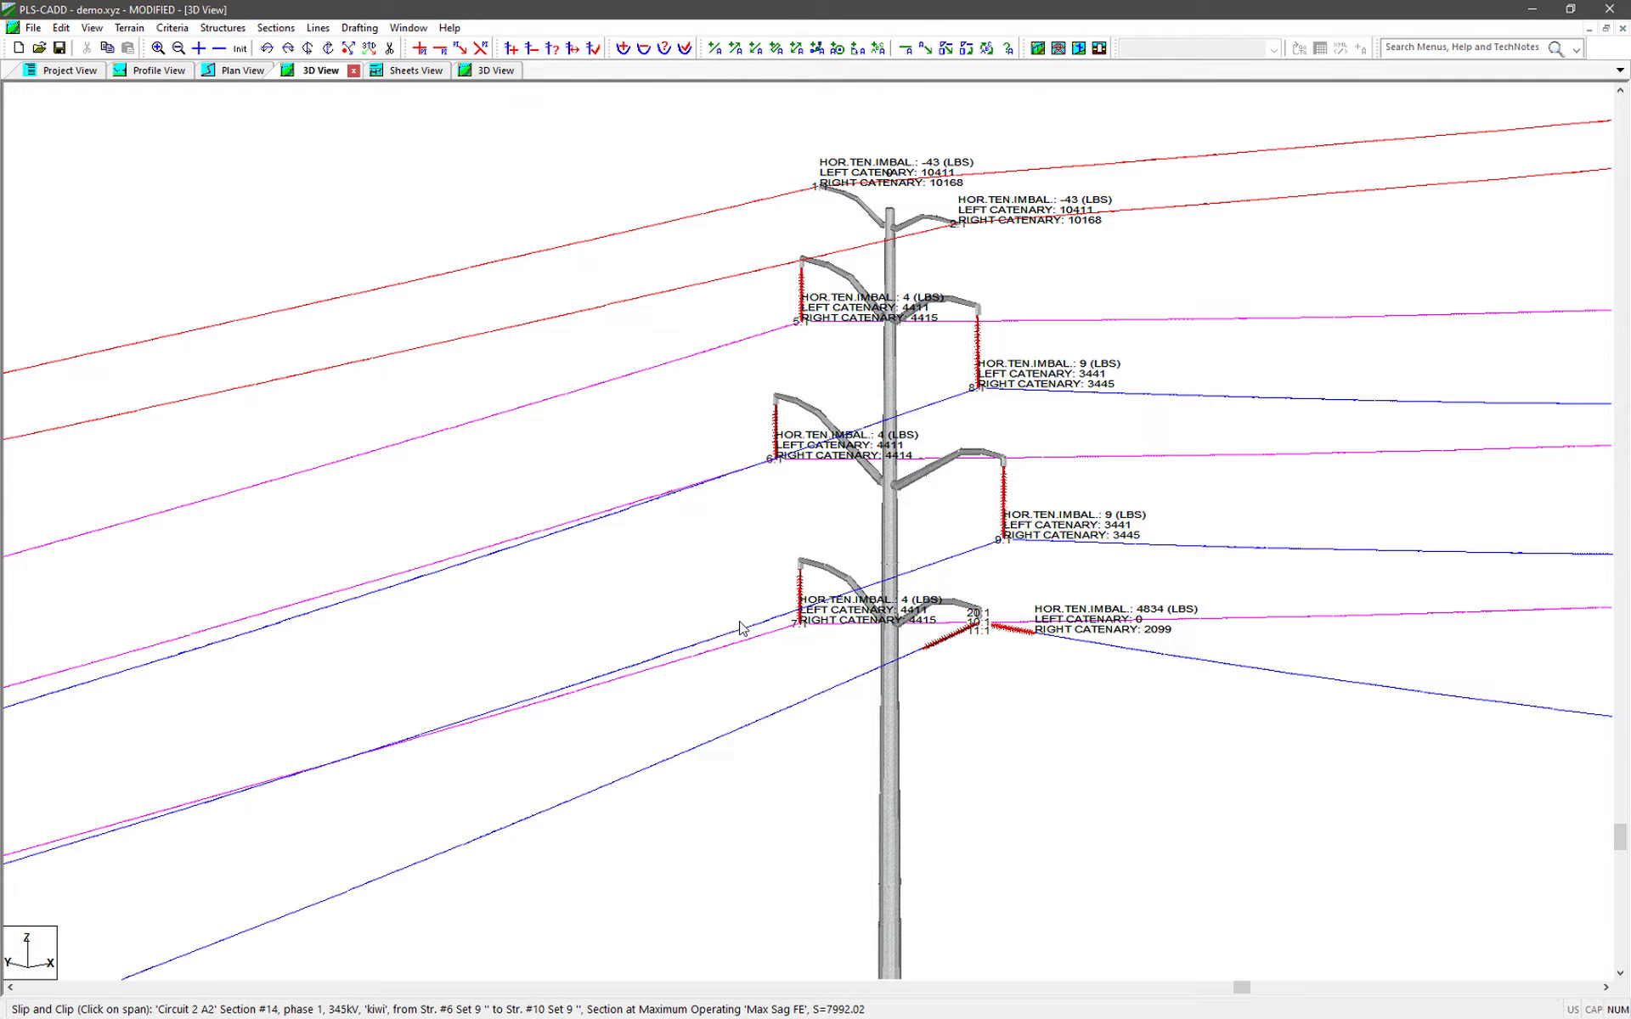
Display all sections of the MODIFIED line at the 60 Deg F weather case with the Creep FE cable condition
{"action": "left_click", "coordinate": [271, 28]}
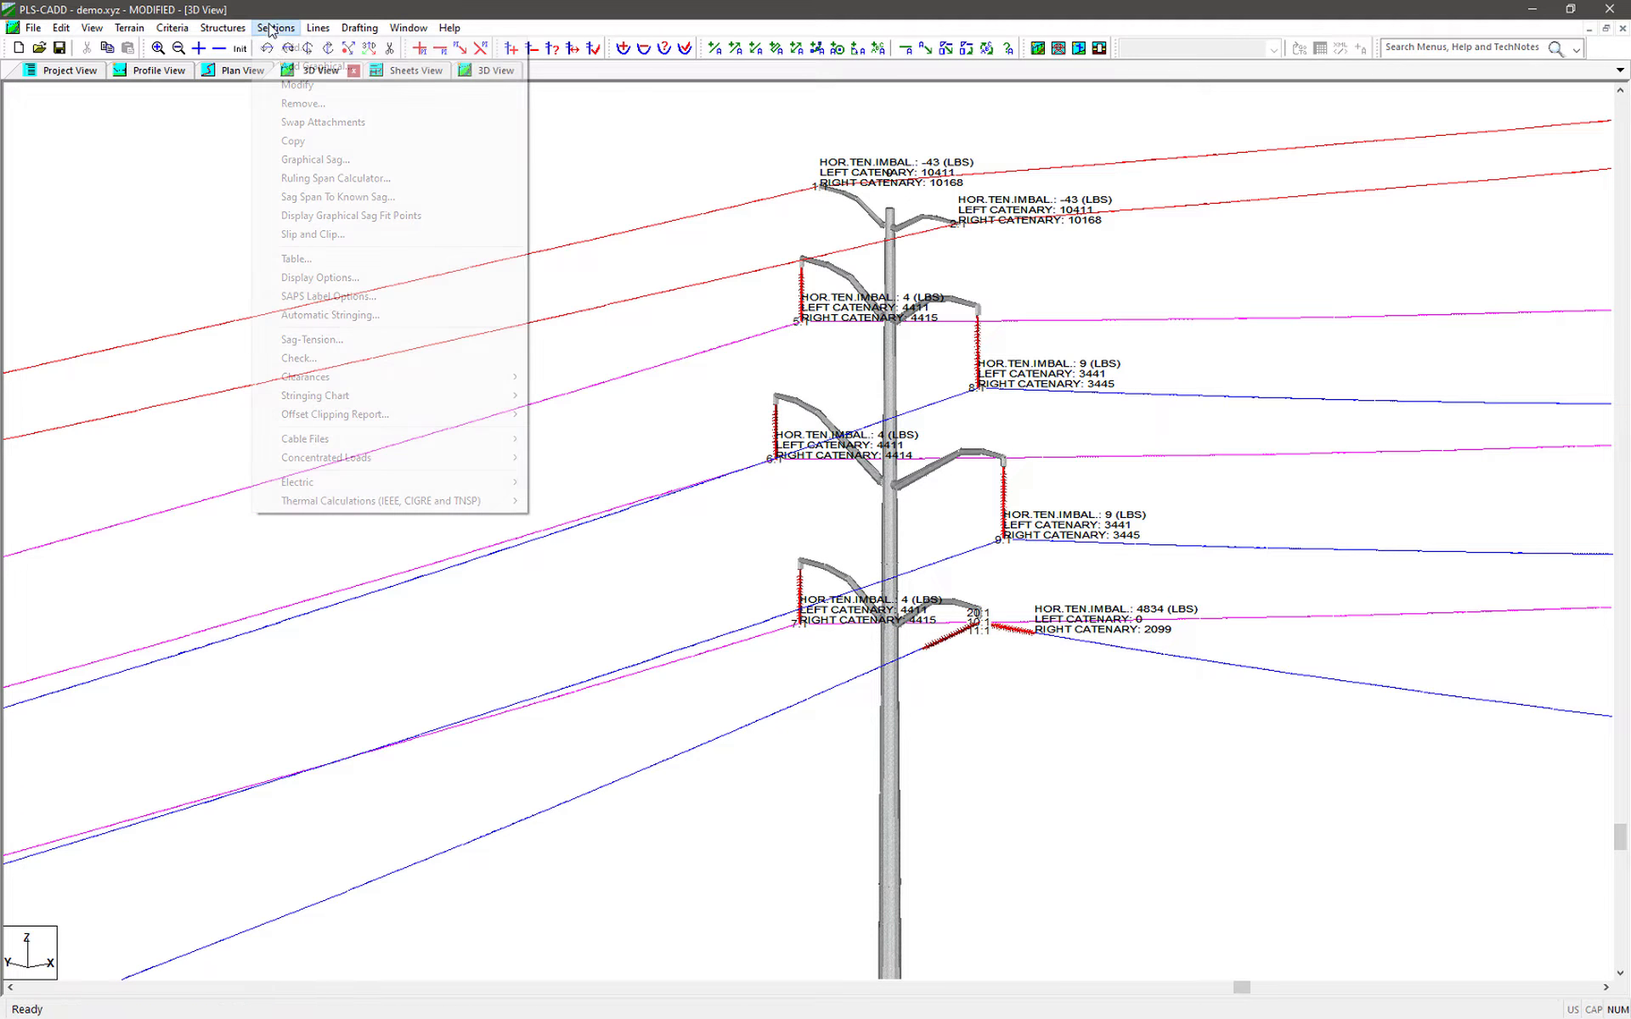
{"action": "left_click", "coordinate": [323, 277]}
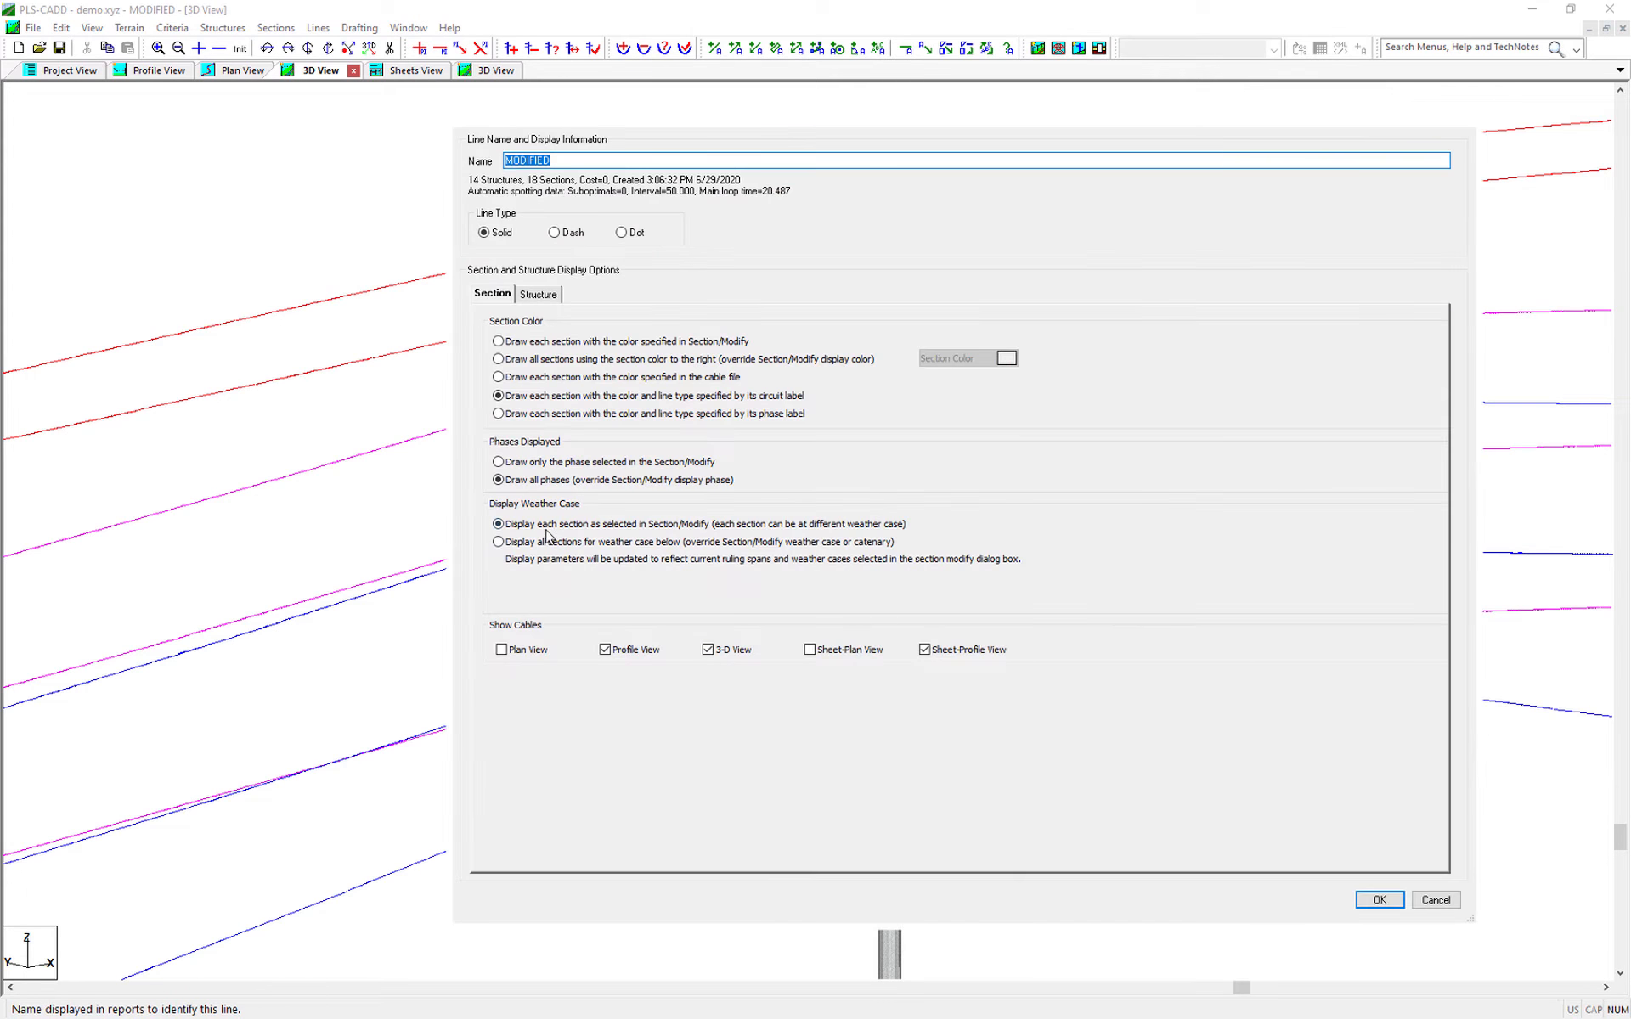
{"action": "left_click", "coordinate": [548, 542]}
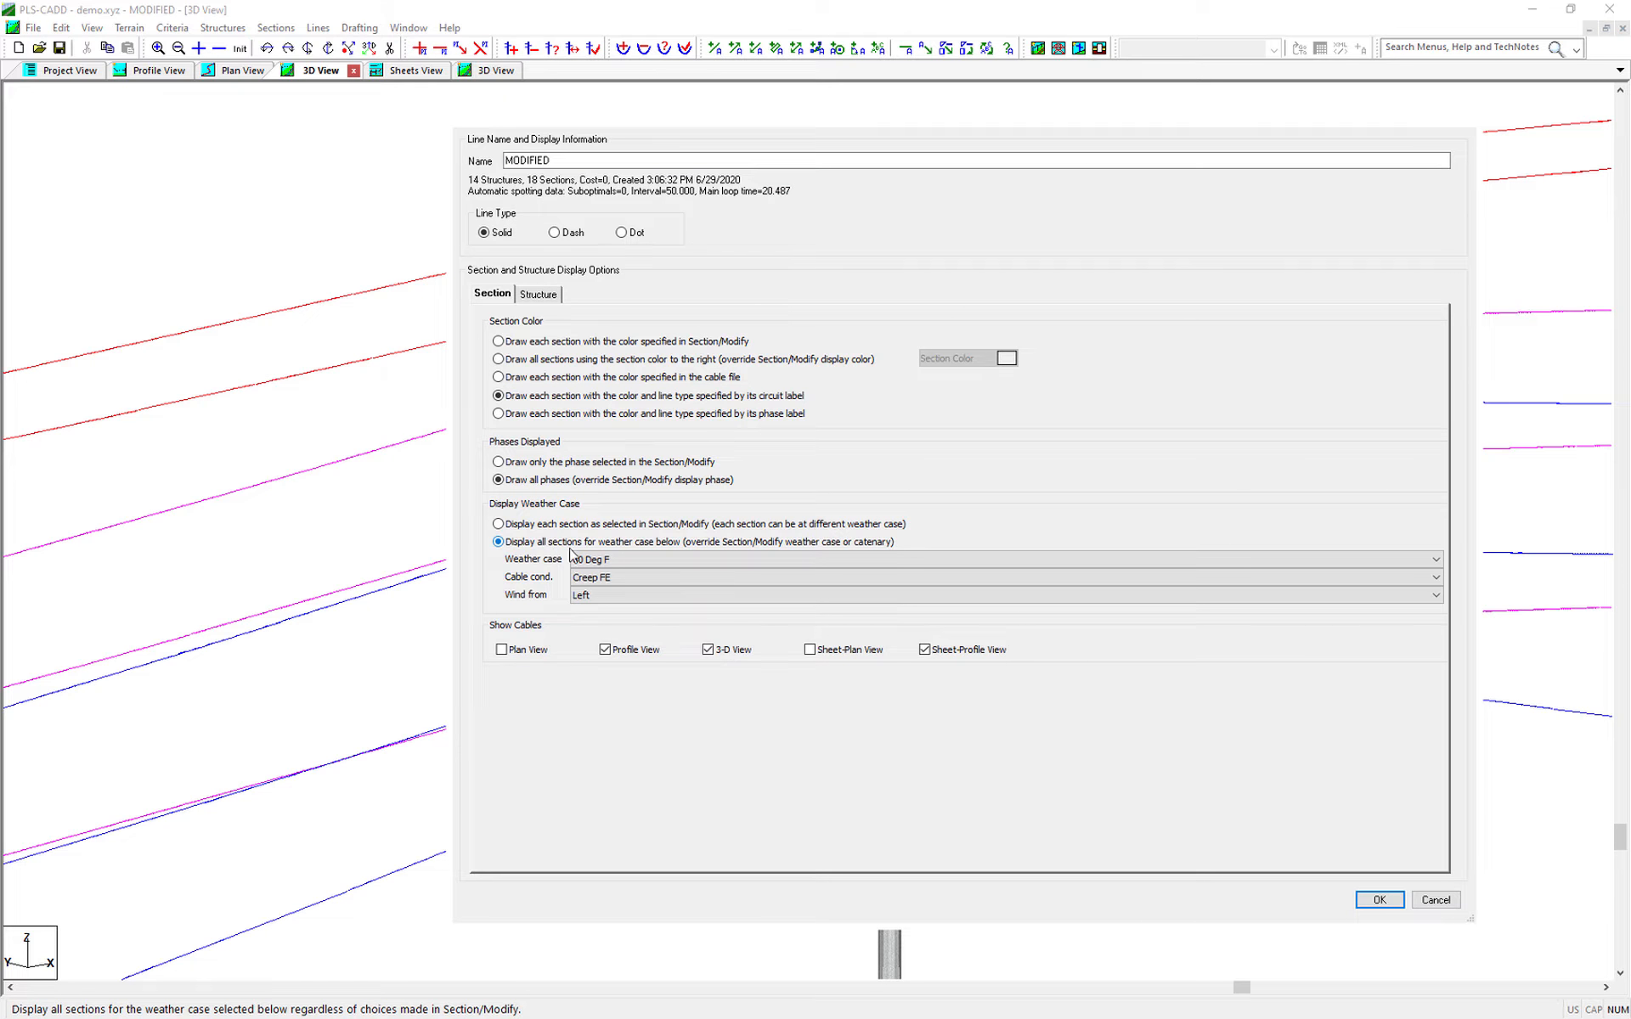
{"action": "left_click", "coordinate": [619, 559]}
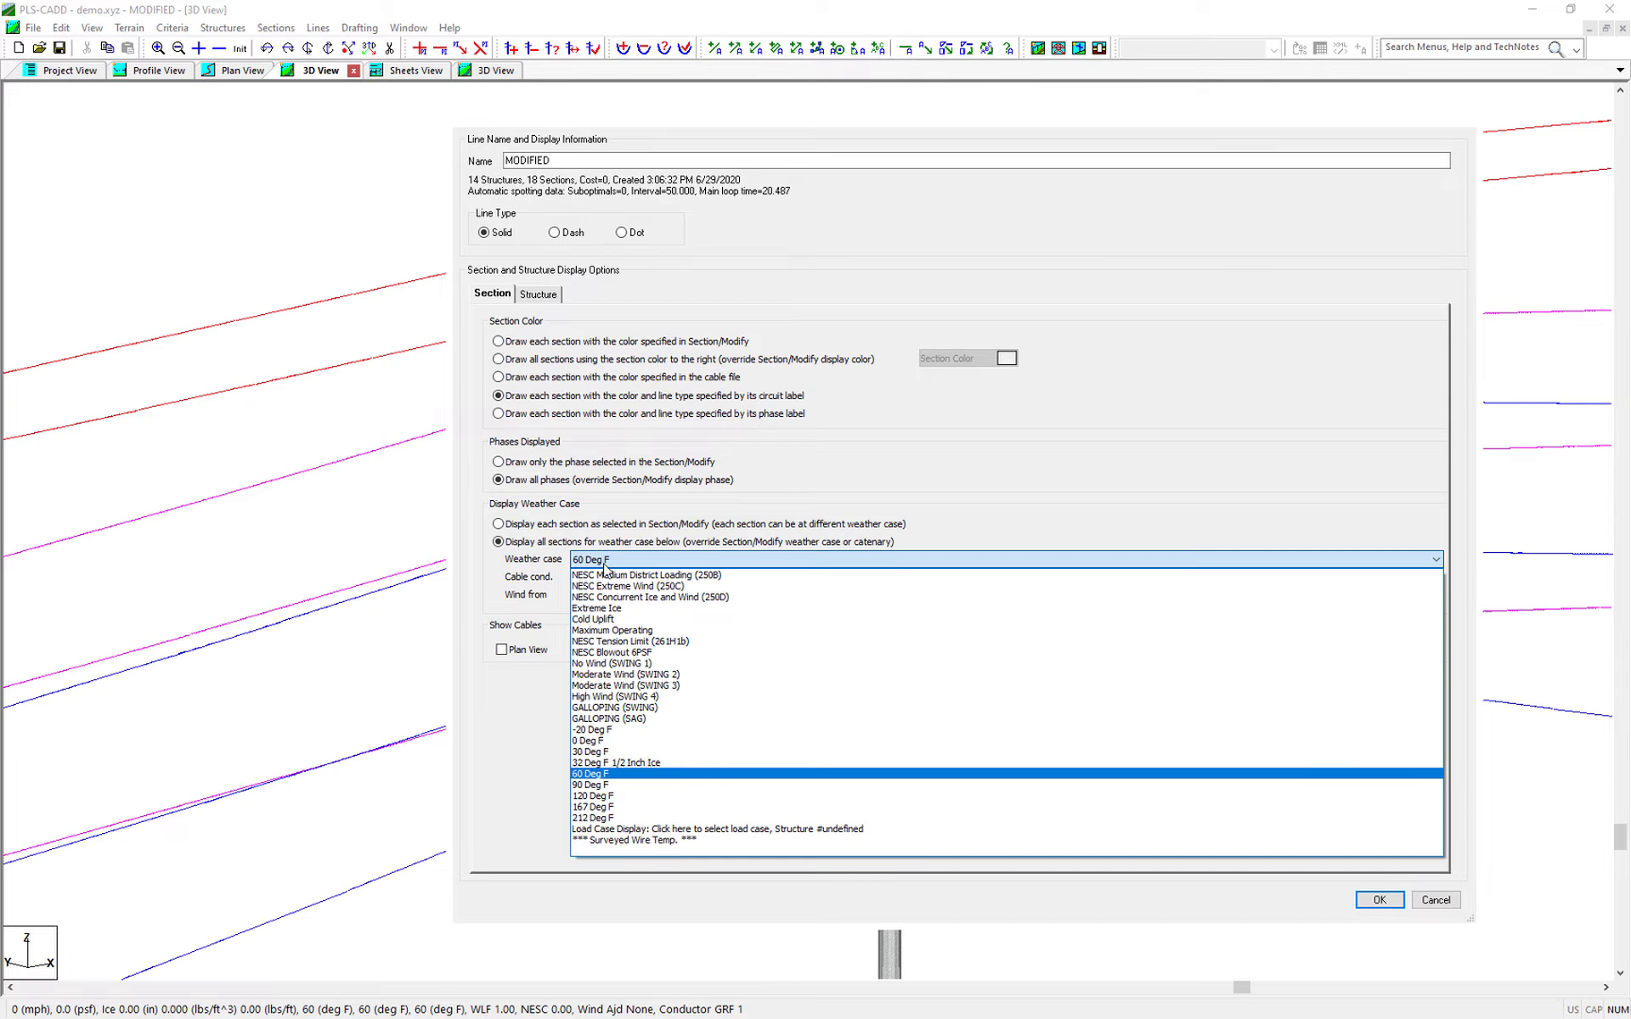
{"action": "left_click", "coordinate": [604, 564]}
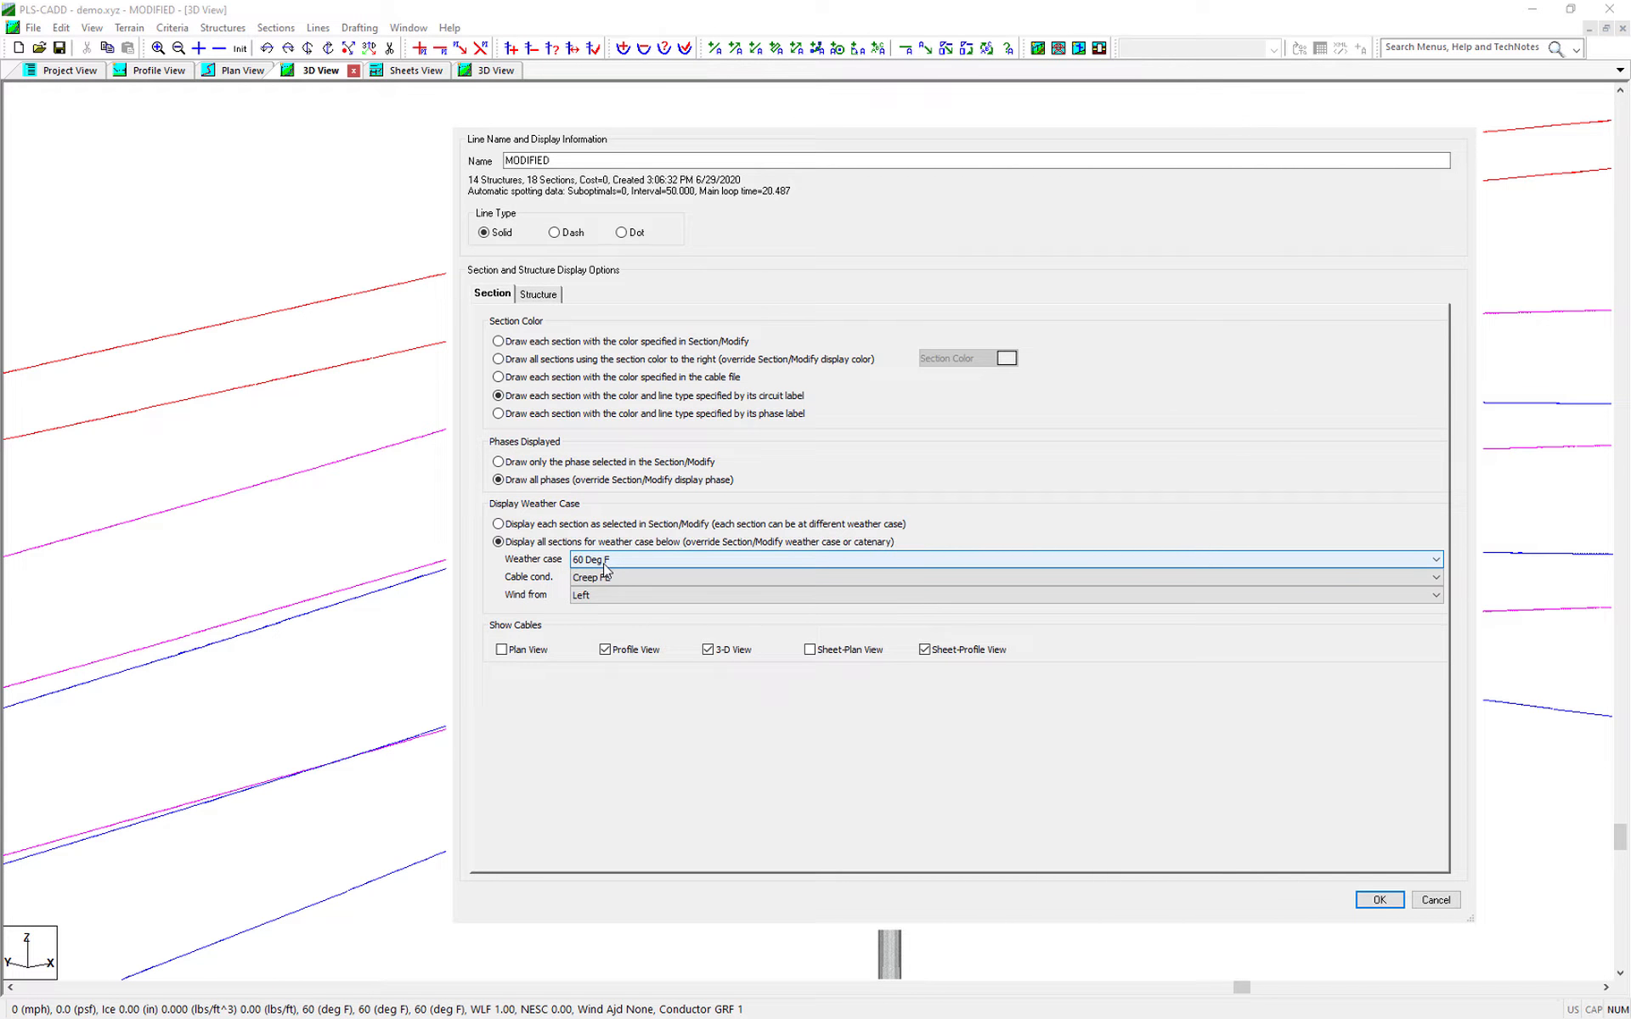
{"action": "left_click", "coordinate": [607, 561]}
{"action": "left_click", "coordinate": [609, 561]}
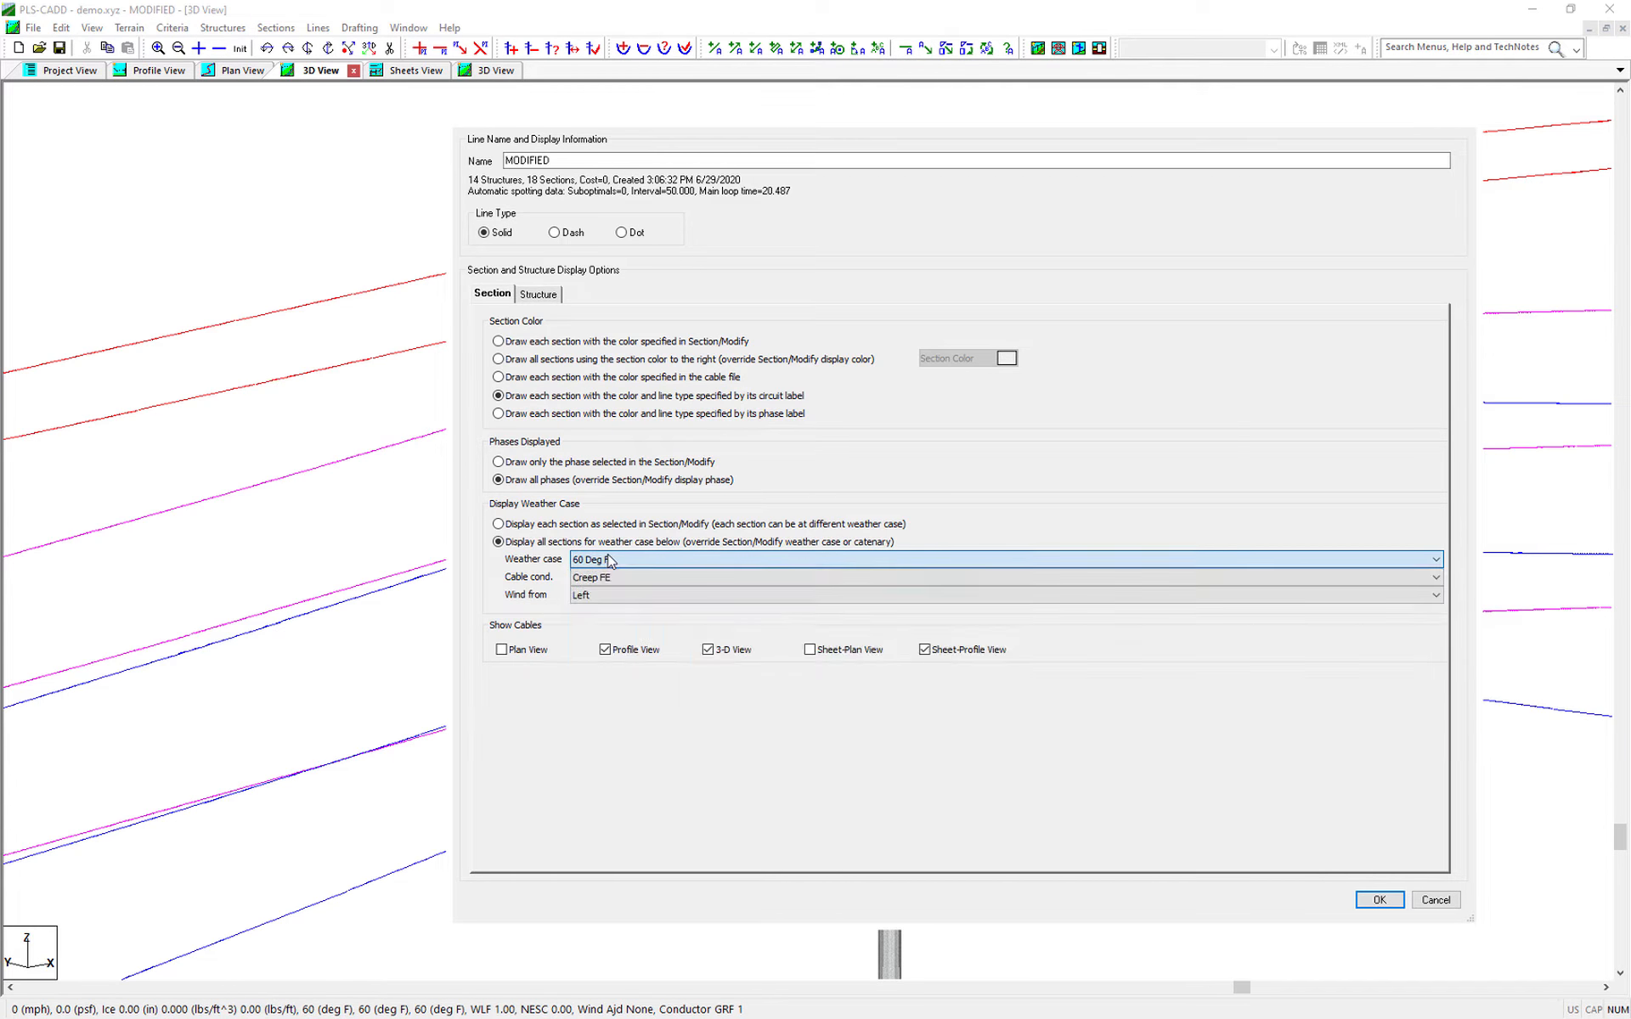
{"action": "left_click", "coordinate": [625, 580]}
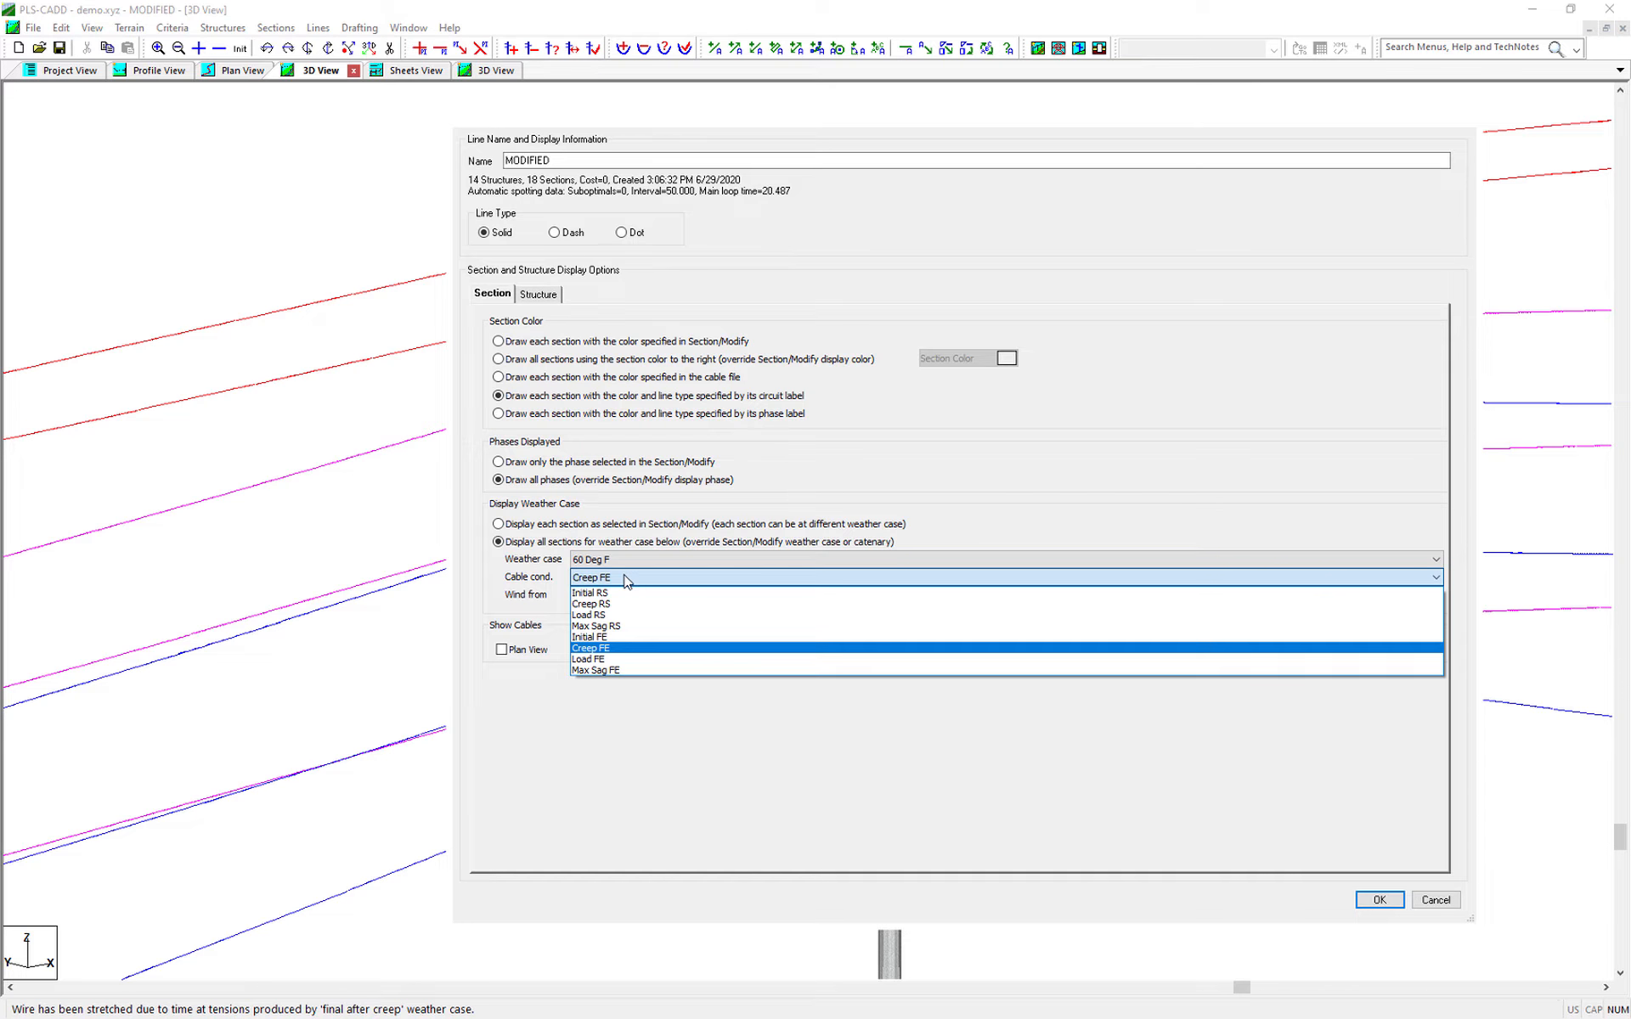
{"action": "left_click", "coordinate": [627, 581]}
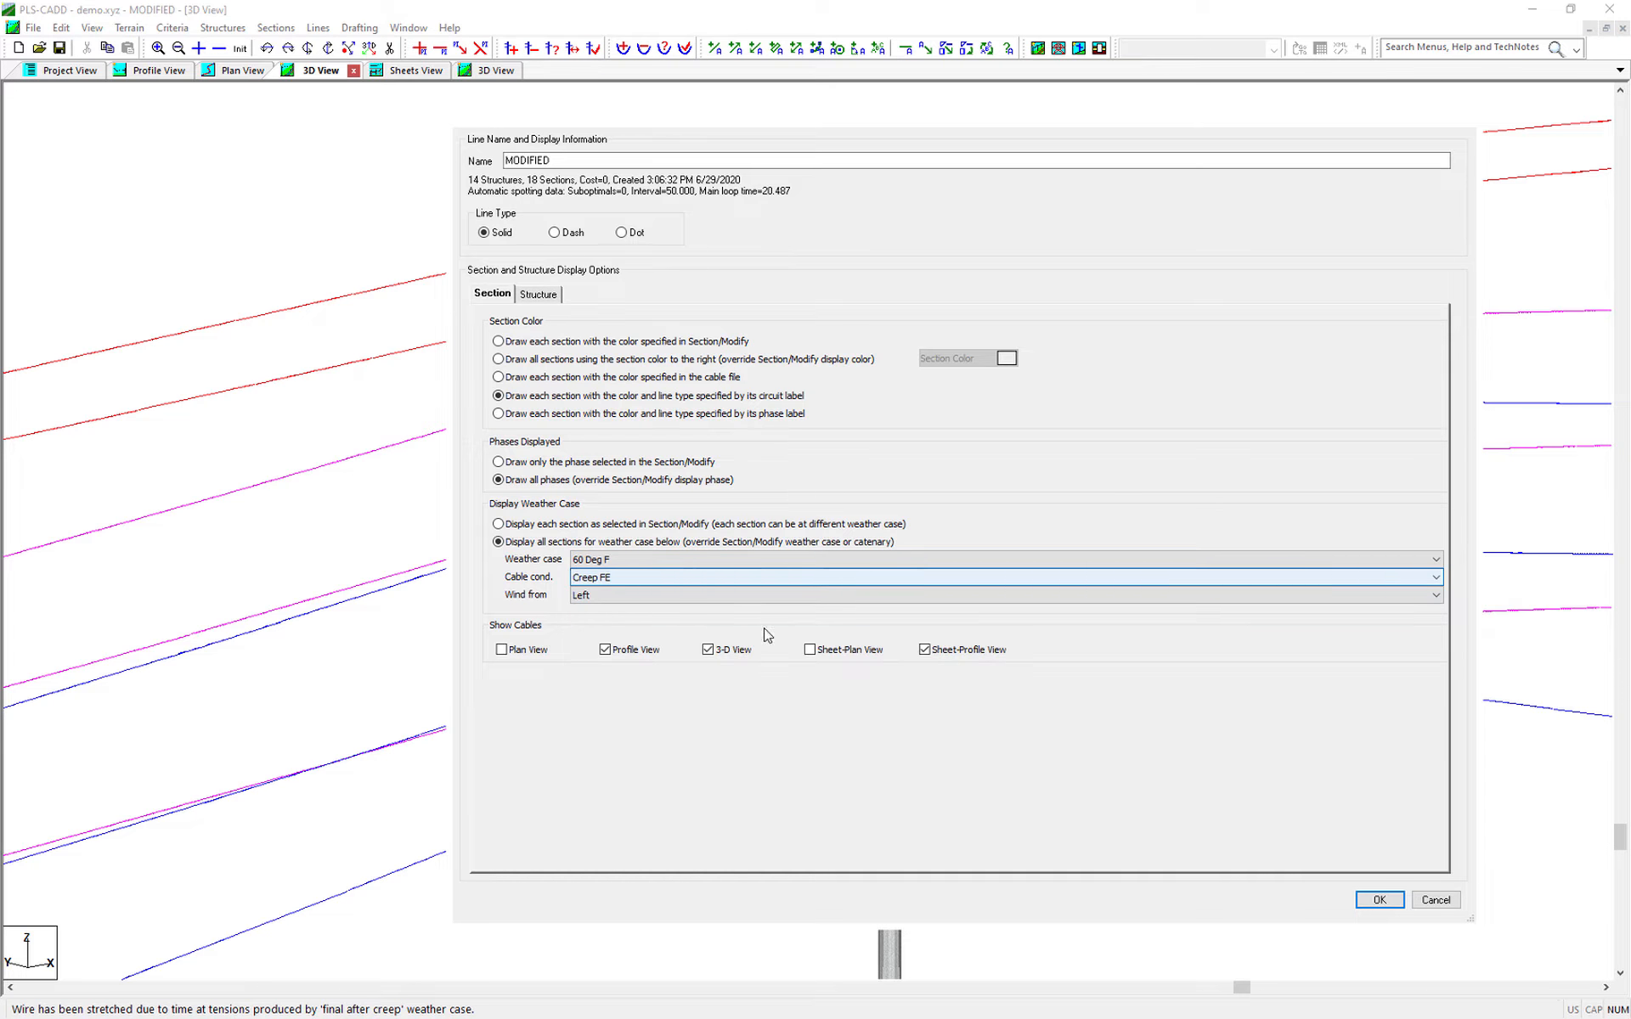
{"action": "left_click", "coordinate": [1379, 901]}
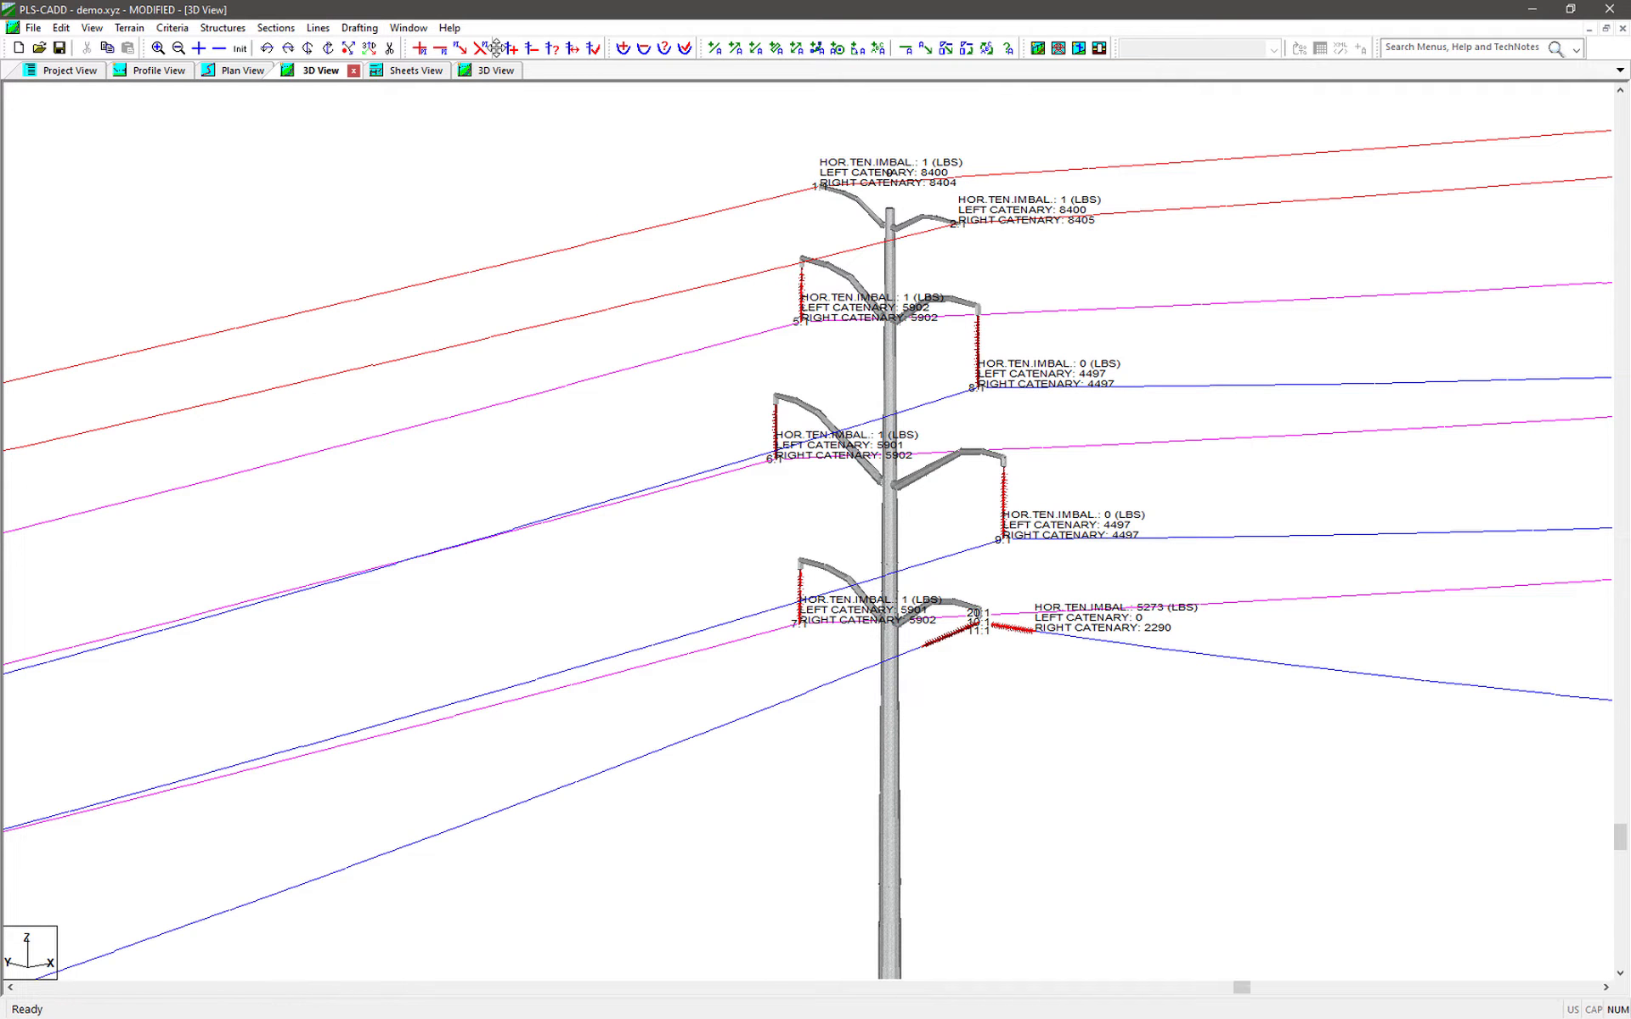
Show the 3D views of structures 8 and 9 side by side
{"action": "left_click", "coordinate": [1605, 28]}
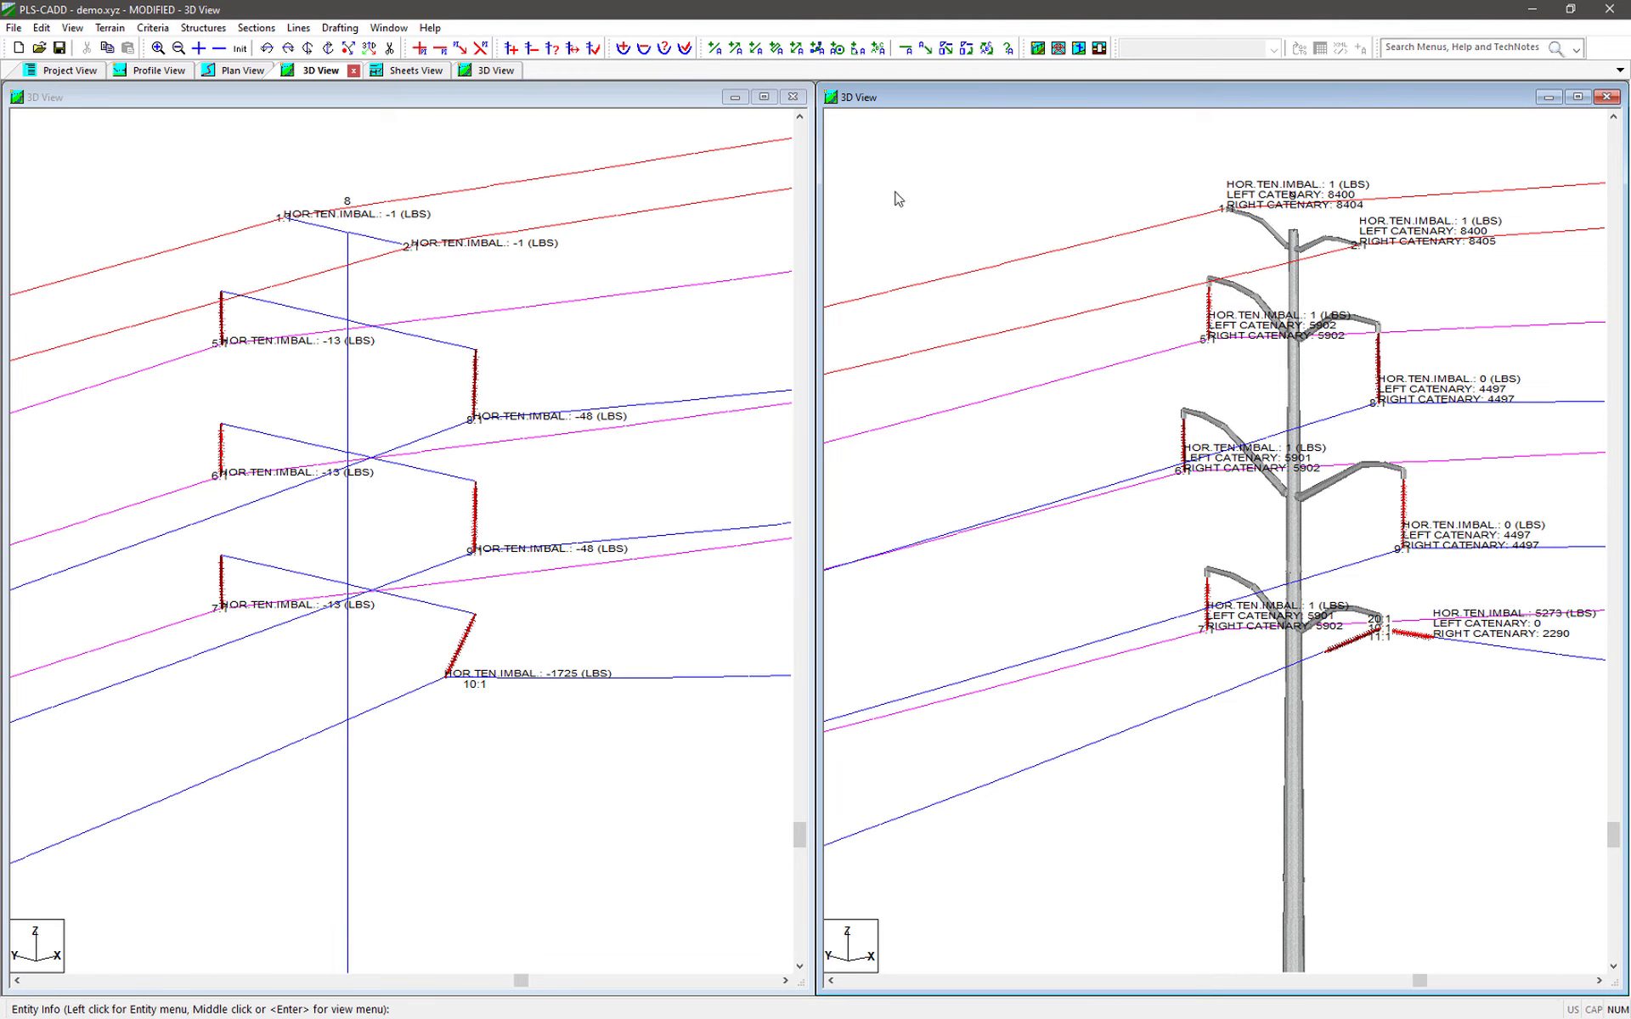
{"action": "left_click", "coordinate": [557, 100]}
{"action": "left_click", "coordinate": [932, 98]}
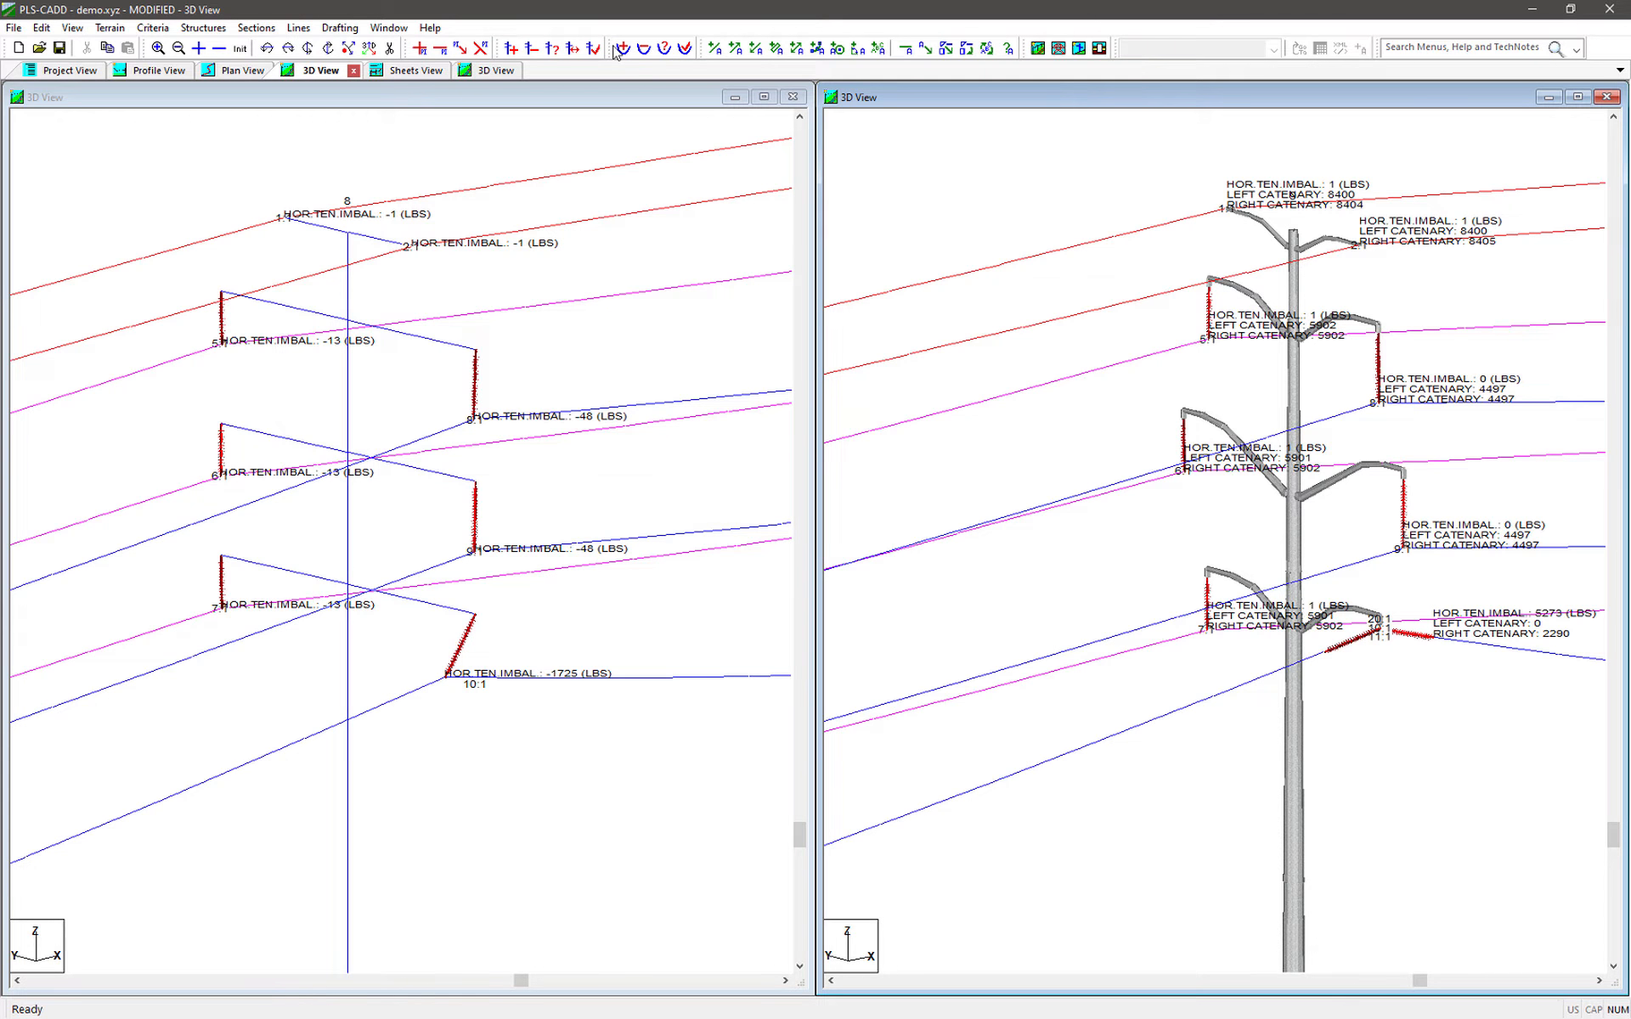
Use Slip and Clip on the lowest blue conductor between structures 8 and 9 to remove 8.3 ft in 0.1 ft increments
{"action": "left_click", "coordinate": [255, 27]}
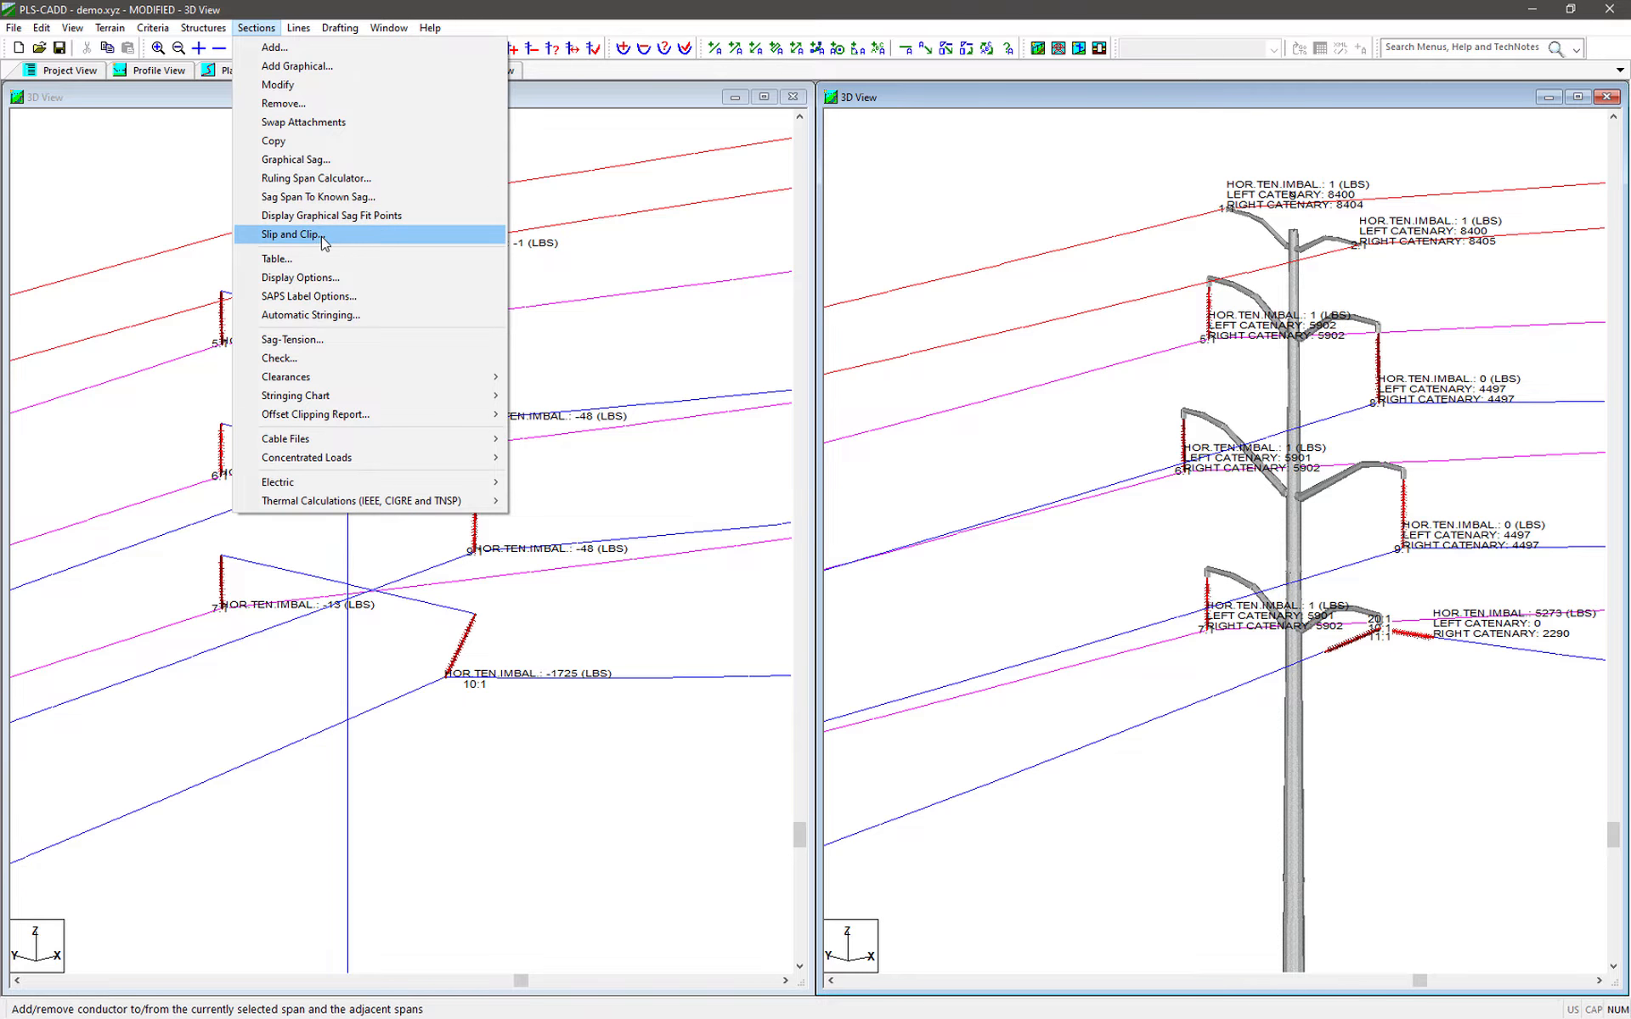
{"action": "left_click", "coordinate": [328, 234]}
{"action": "left_click", "coordinate": [1174, 748]}
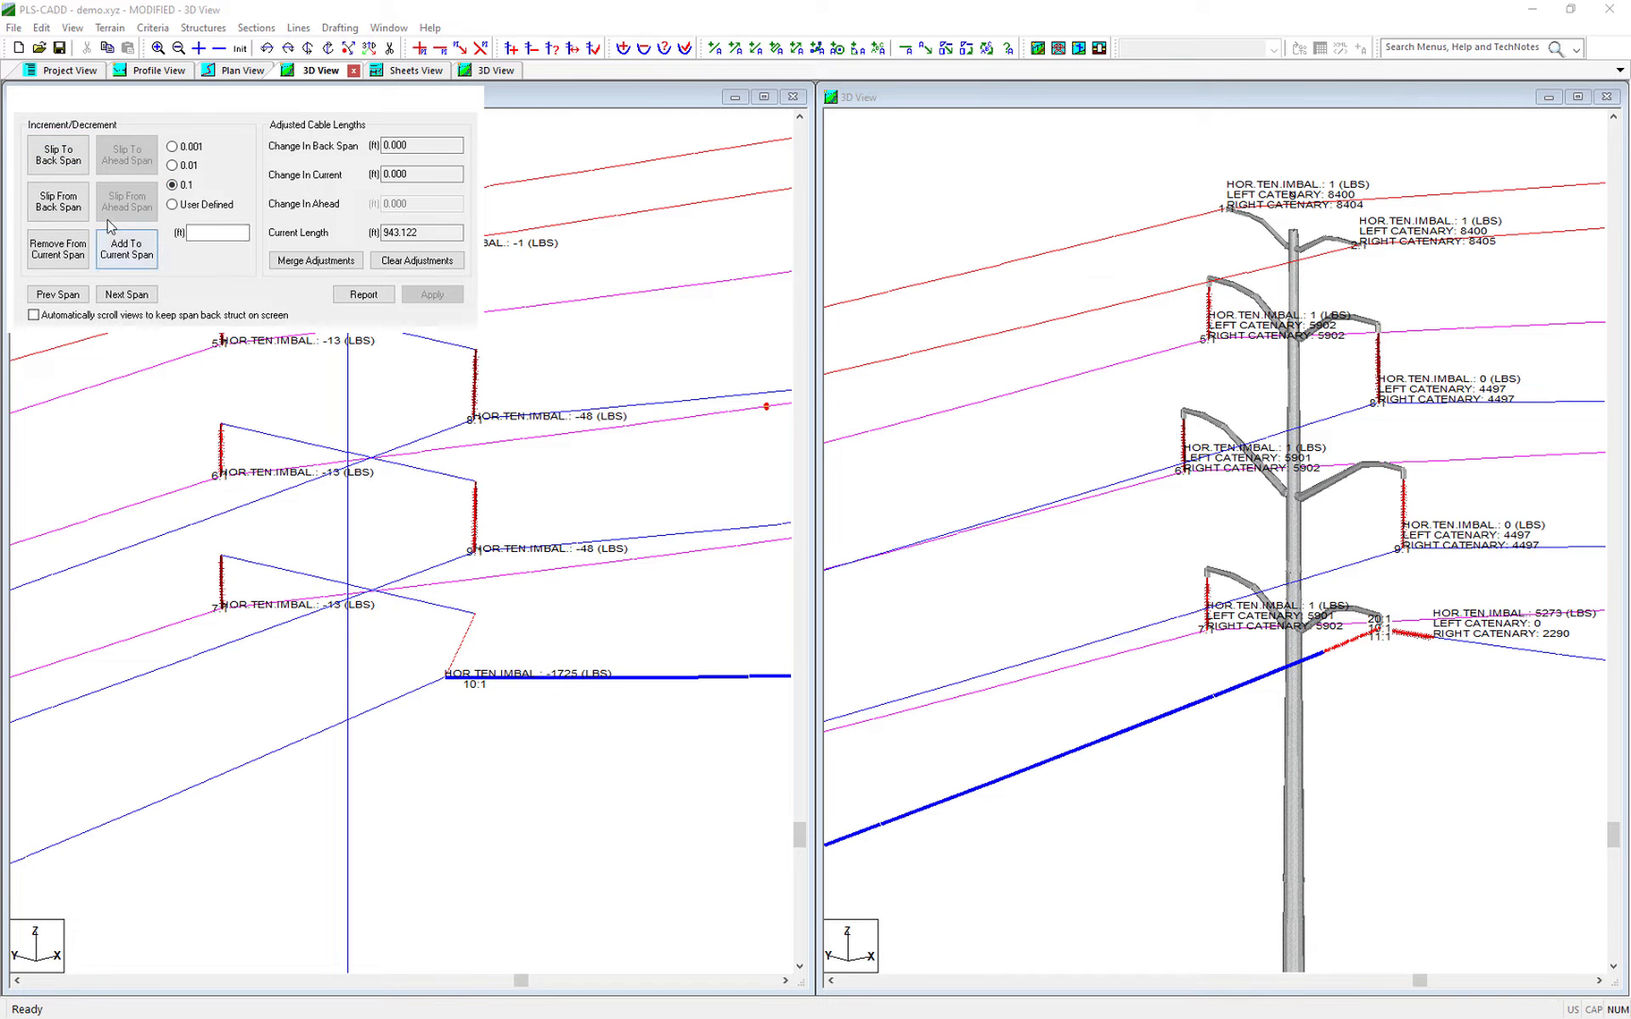
{"action": "left_click", "coordinate": [81, 257]}
{"action": "left_click", "coordinate": [80, 258]}
{"action": "left_click", "coordinate": [80, 257]}
{"action": "left_click", "coordinate": [81, 257]}
{"action": "left_click", "coordinate": [81, 257]}
{"action": "left_click", "coordinate": [81, 258]}
{"action": "left_click", "coordinate": [81, 257]}
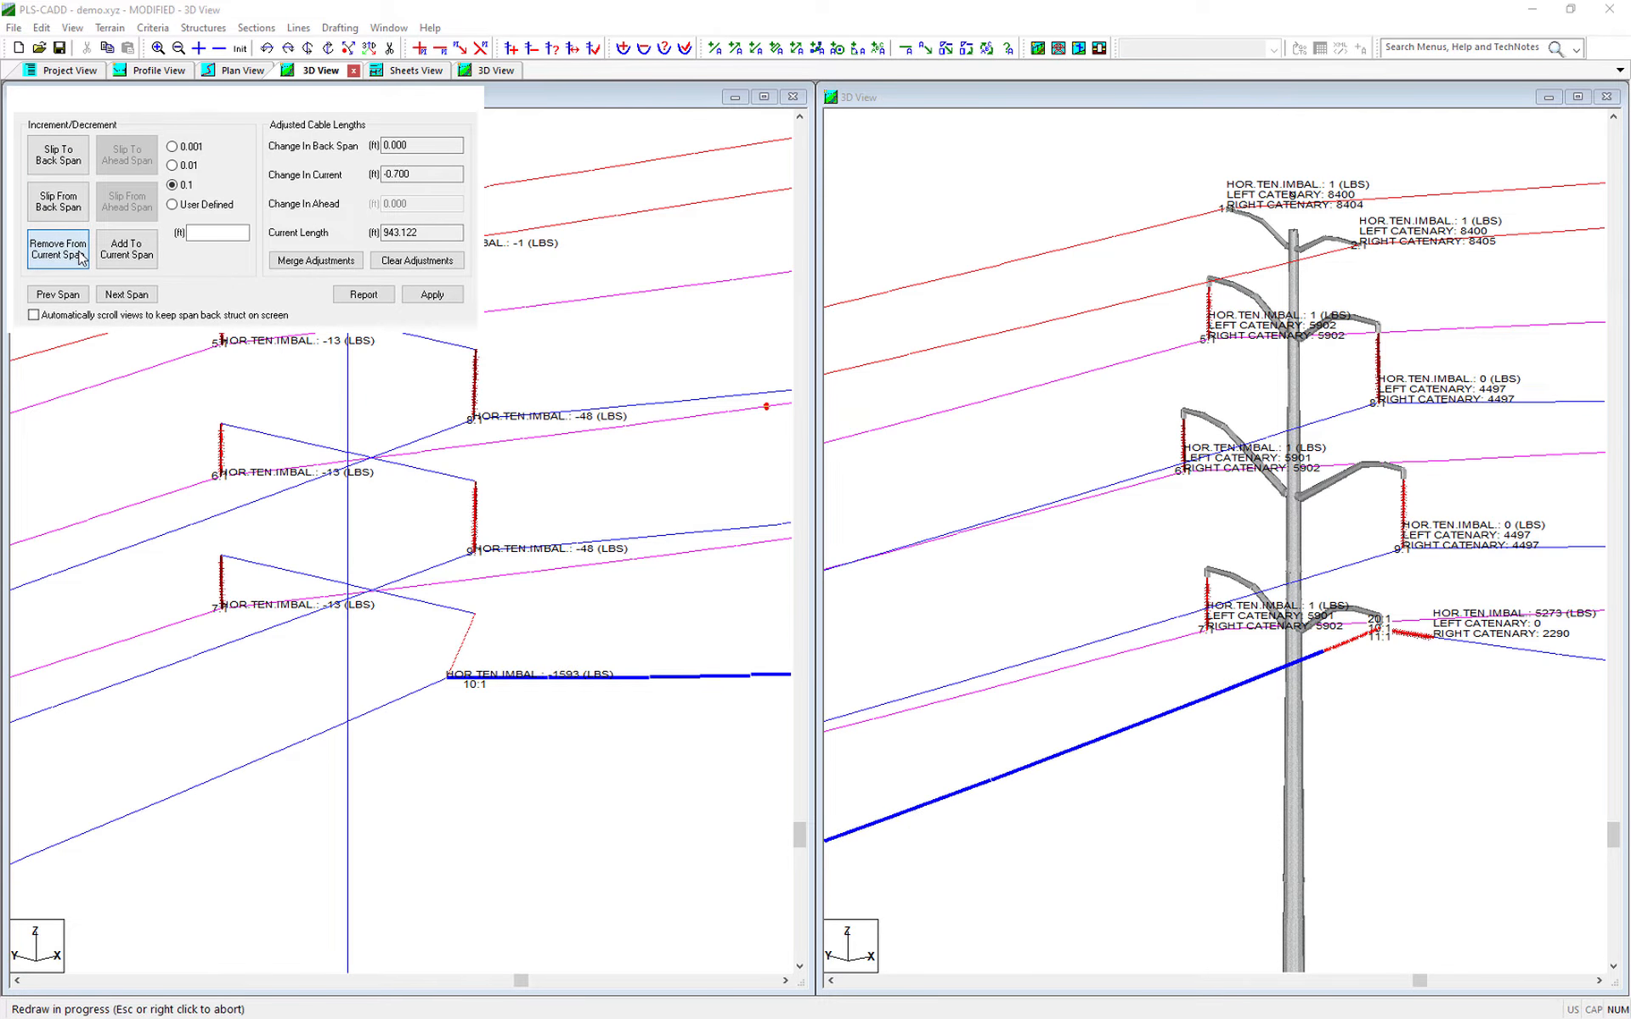
{"action": "left_click", "coordinate": [81, 257]}
{"action": "left_click", "coordinate": [81, 258]}
{"action": "left_click", "coordinate": [80, 257]}
{"action": "left_click", "coordinate": [81, 257]}
{"action": "left_click", "coordinate": [82, 258]}
{"action": "left_click", "coordinate": [81, 258]}
{"action": "left_click", "coordinate": [82, 258]}
{"action": "left_click", "coordinate": [82, 257]}
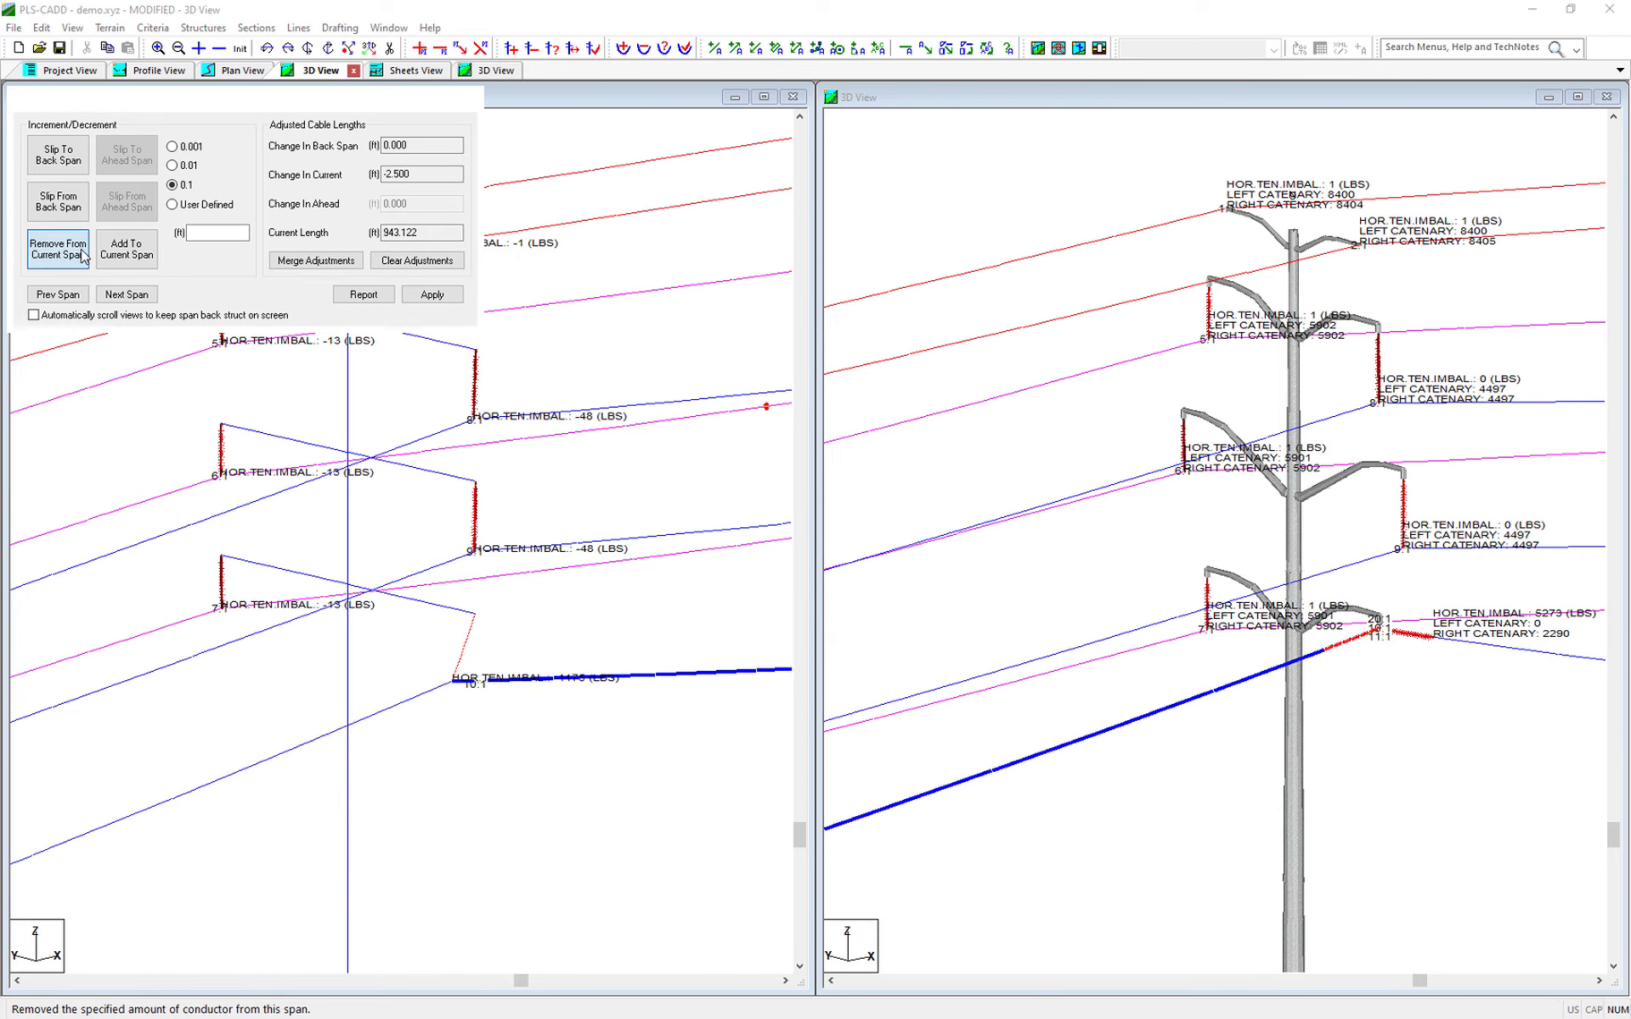
{"action": "left_click", "coordinate": [82, 255]}
{"action": "left_click", "coordinate": [82, 255]}
{"action": "left_click", "coordinate": [83, 255]}
{"action": "left_click", "coordinate": [83, 255]}
{"action": "left_click", "coordinate": [84, 254]}
{"action": "left_click", "coordinate": [84, 254]}
{"action": "left_click", "coordinate": [85, 253]}
{"action": "left_click", "coordinate": [86, 253]}
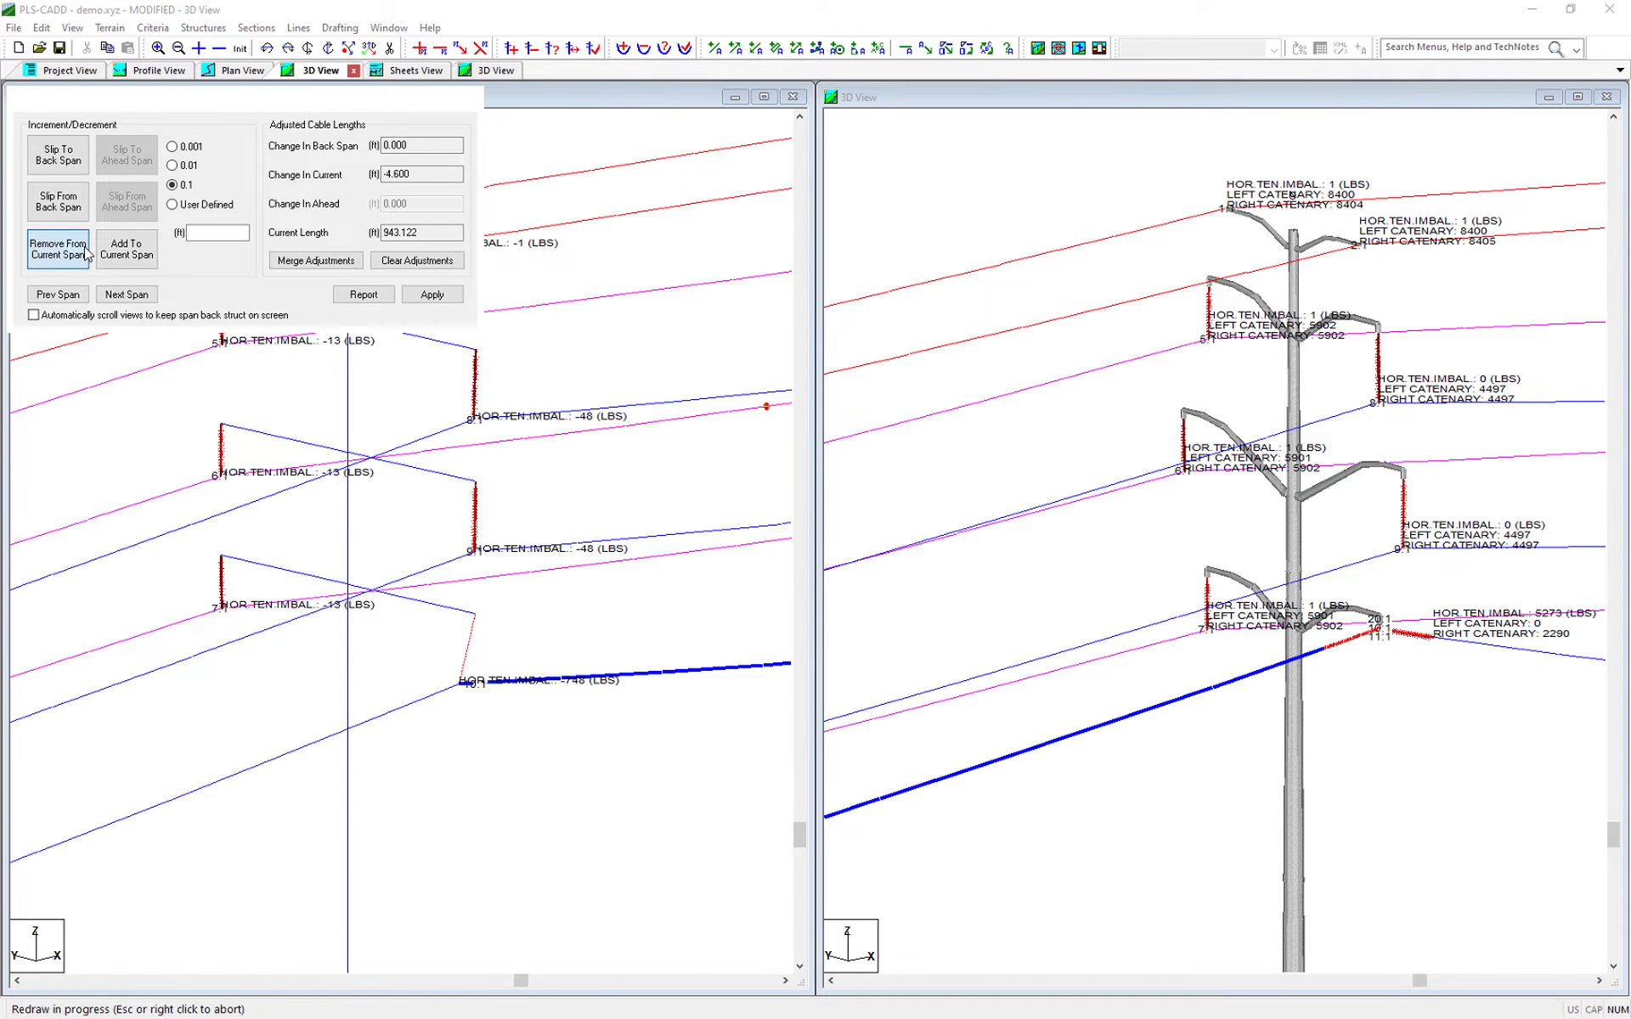
{"action": "left_click", "coordinate": [86, 252]}
{"action": "left_click", "coordinate": [87, 252]}
{"action": "left_click", "coordinate": [87, 252]}
{"action": "left_click", "coordinate": [88, 252]}
{"action": "left_click", "coordinate": [88, 251]}
{"action": "left_click", "coordinate": [88, 251]}
{"action": "left_click", "coordinate": [89, 250]}
{"action": "left_click", "coordinate": [90, 250]}
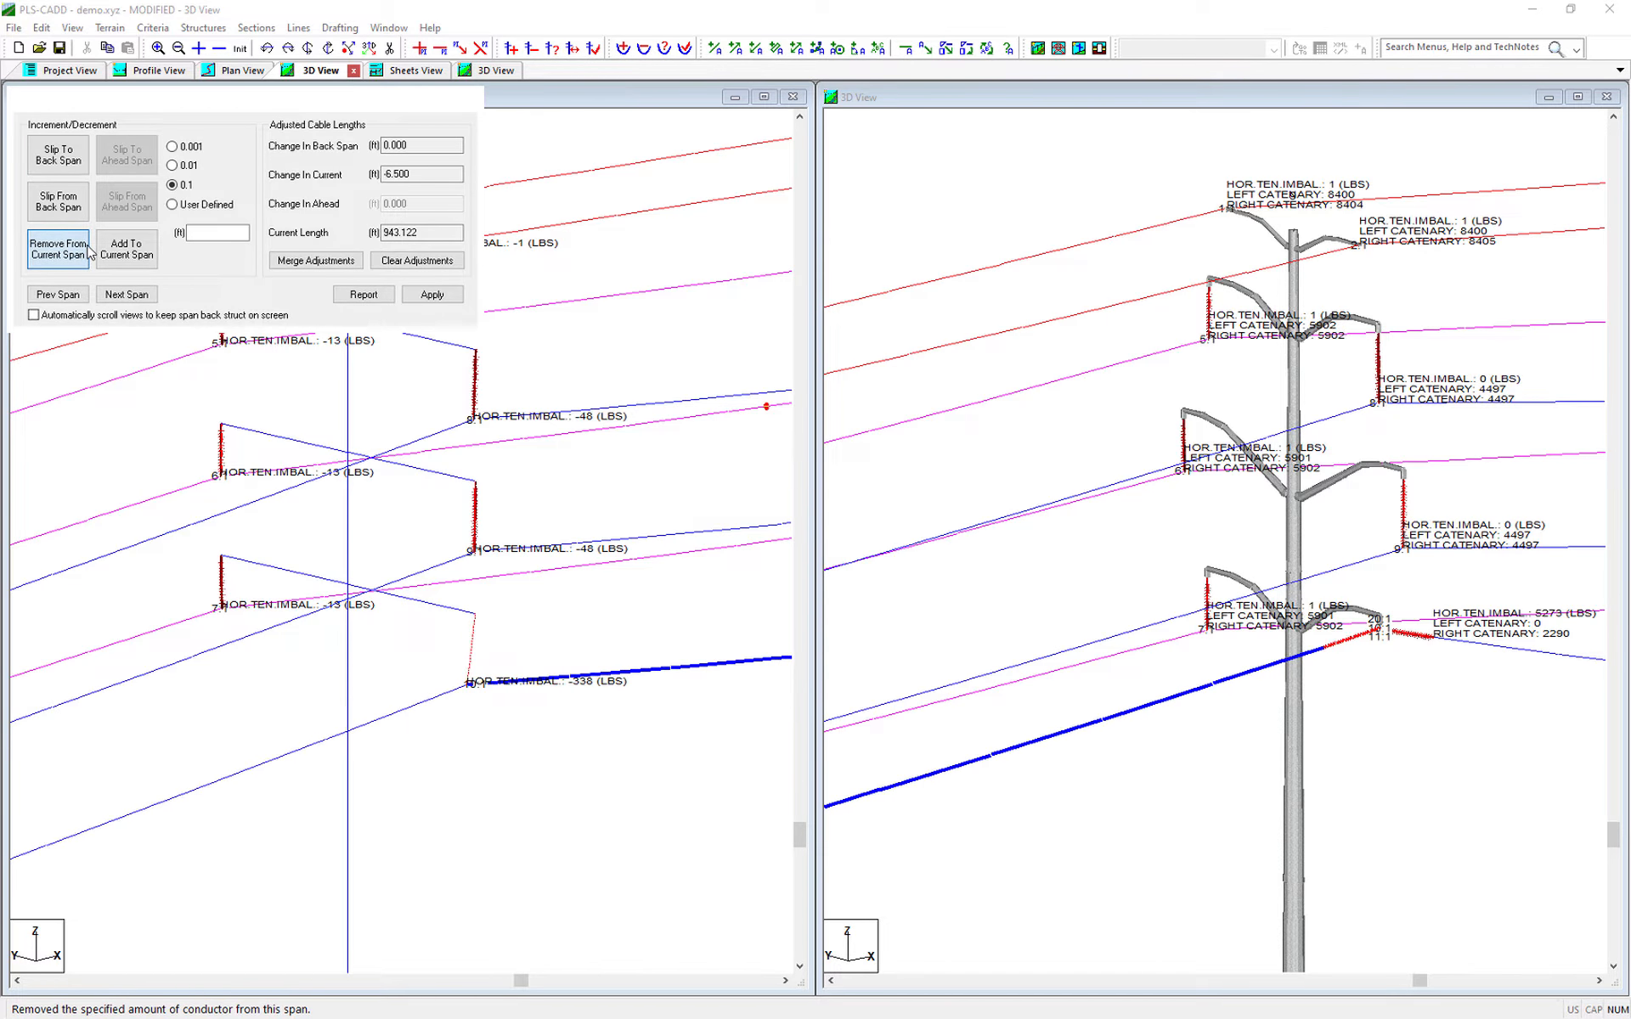
{"action": "left_click", "coordinate": [91, 249]}
{"action": "left_click", "coordinate": [91, 249]}
{"action": "left_click", "coordinate": [92, 248]}
{"action": "left_click", "coordinate": [93, 247]}
{"action": "left_click", "coordinate": [92, 247]}
{"action": "left_click", "coordinate": [89, 247]}
{"action": "left_click", "coordinate": [86, 248]}
{"action": "left_click", "coordinate": [84, 248]}
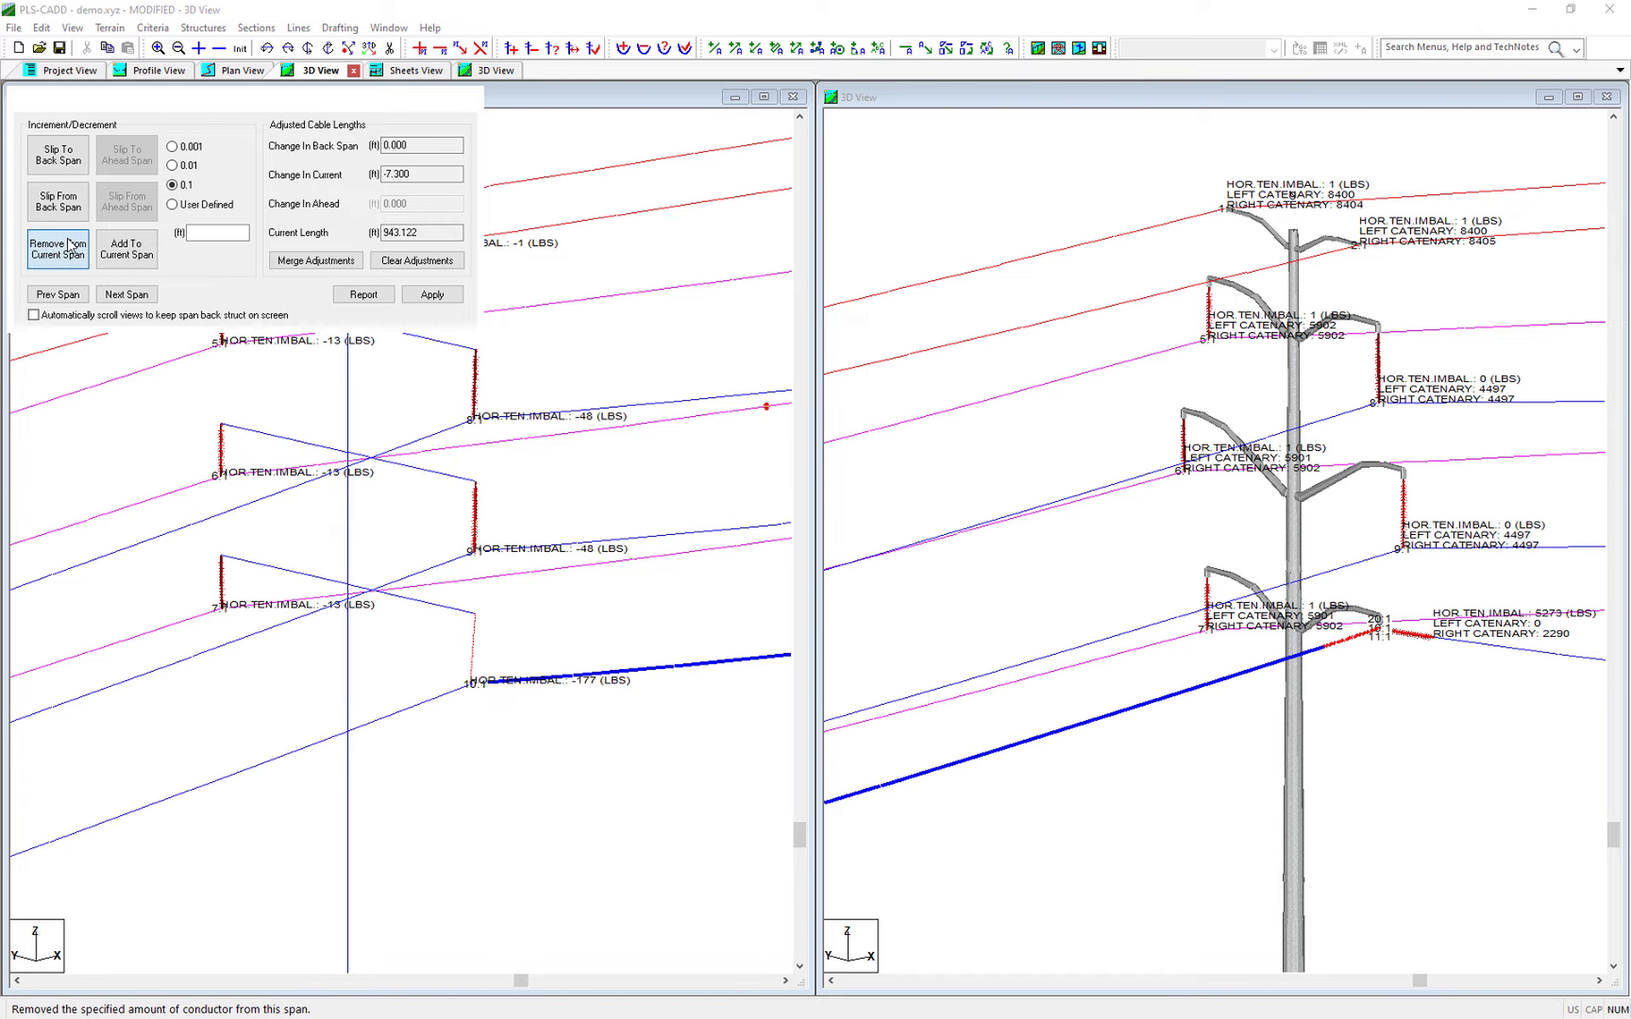
{"action": "left_click", "coordinate": [82, 248]}
{"action": "left_click", "coordinate": [79, 248]}
{"action": "left_click", "coordinate": [75, 249]}
{"action": "left_click", "coordinate": [72, 249]}
{"action": "left_click", "coordinate": [72, 249]}
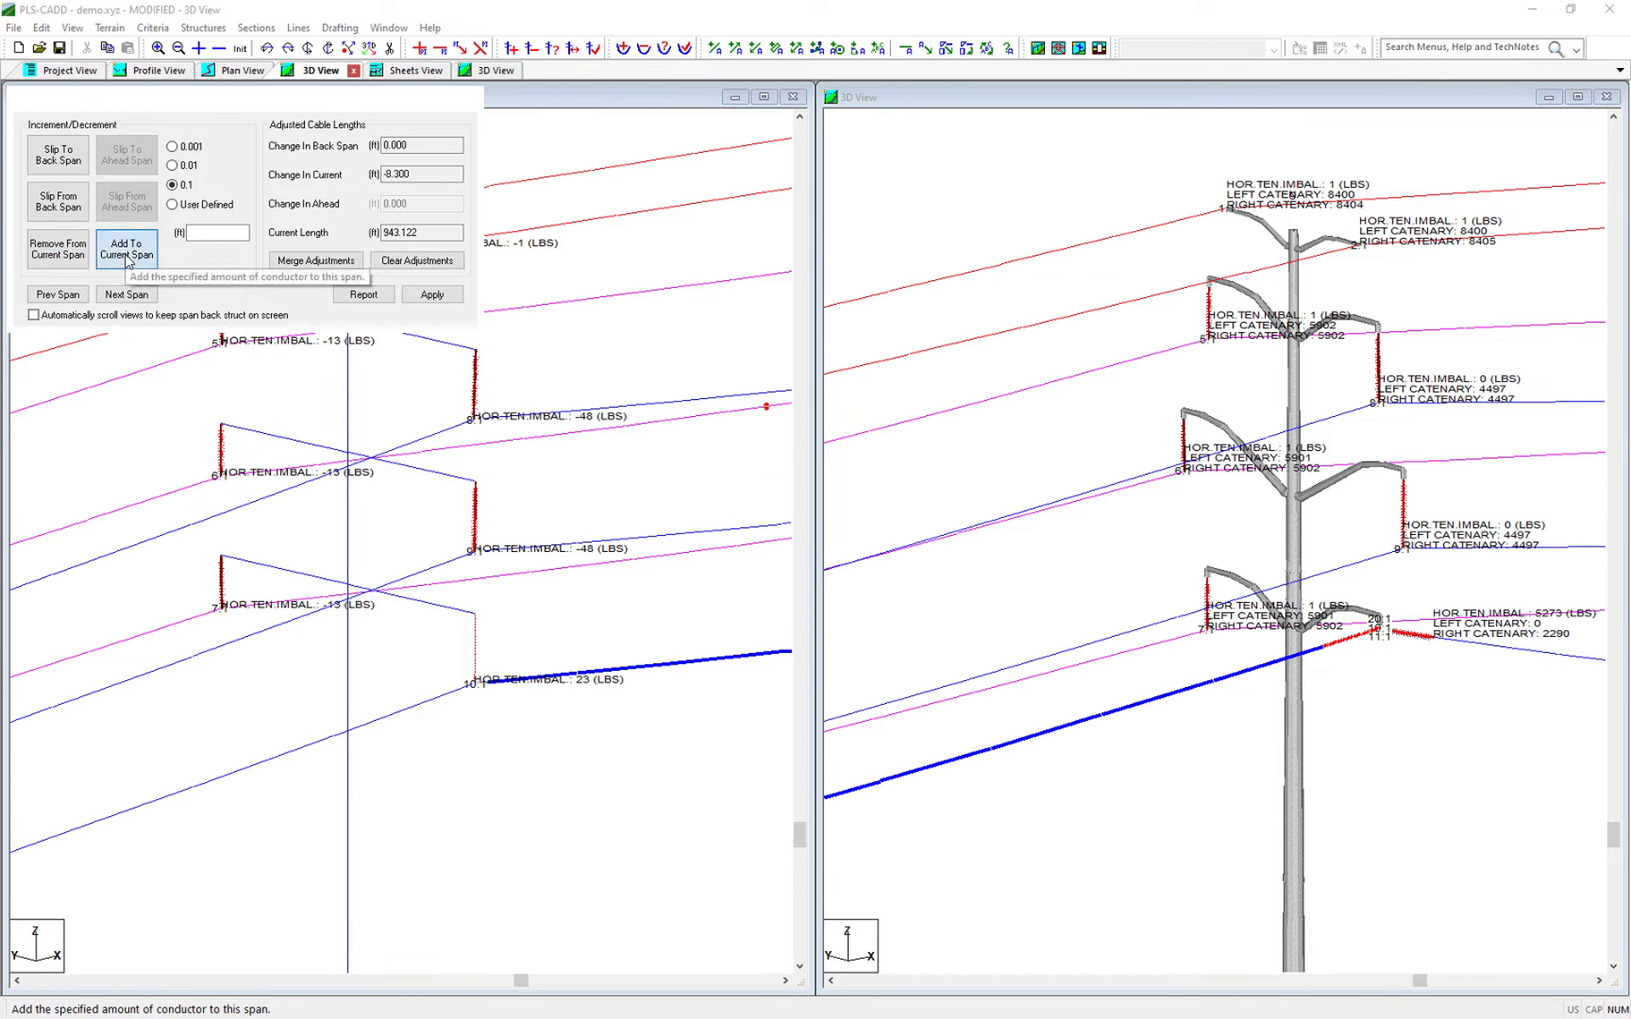
Add conductor back to the span between structures 8 and 9 in 0.001 ft increments to balance horizontal tension at structure 8, and apply the adjustment
{"action": "left_click", "coordinate": [174, 147]}
{"action": "left_click", "coordinate": [125, 249]}
{"action": "left_click", "coordinate": [125, 249]}
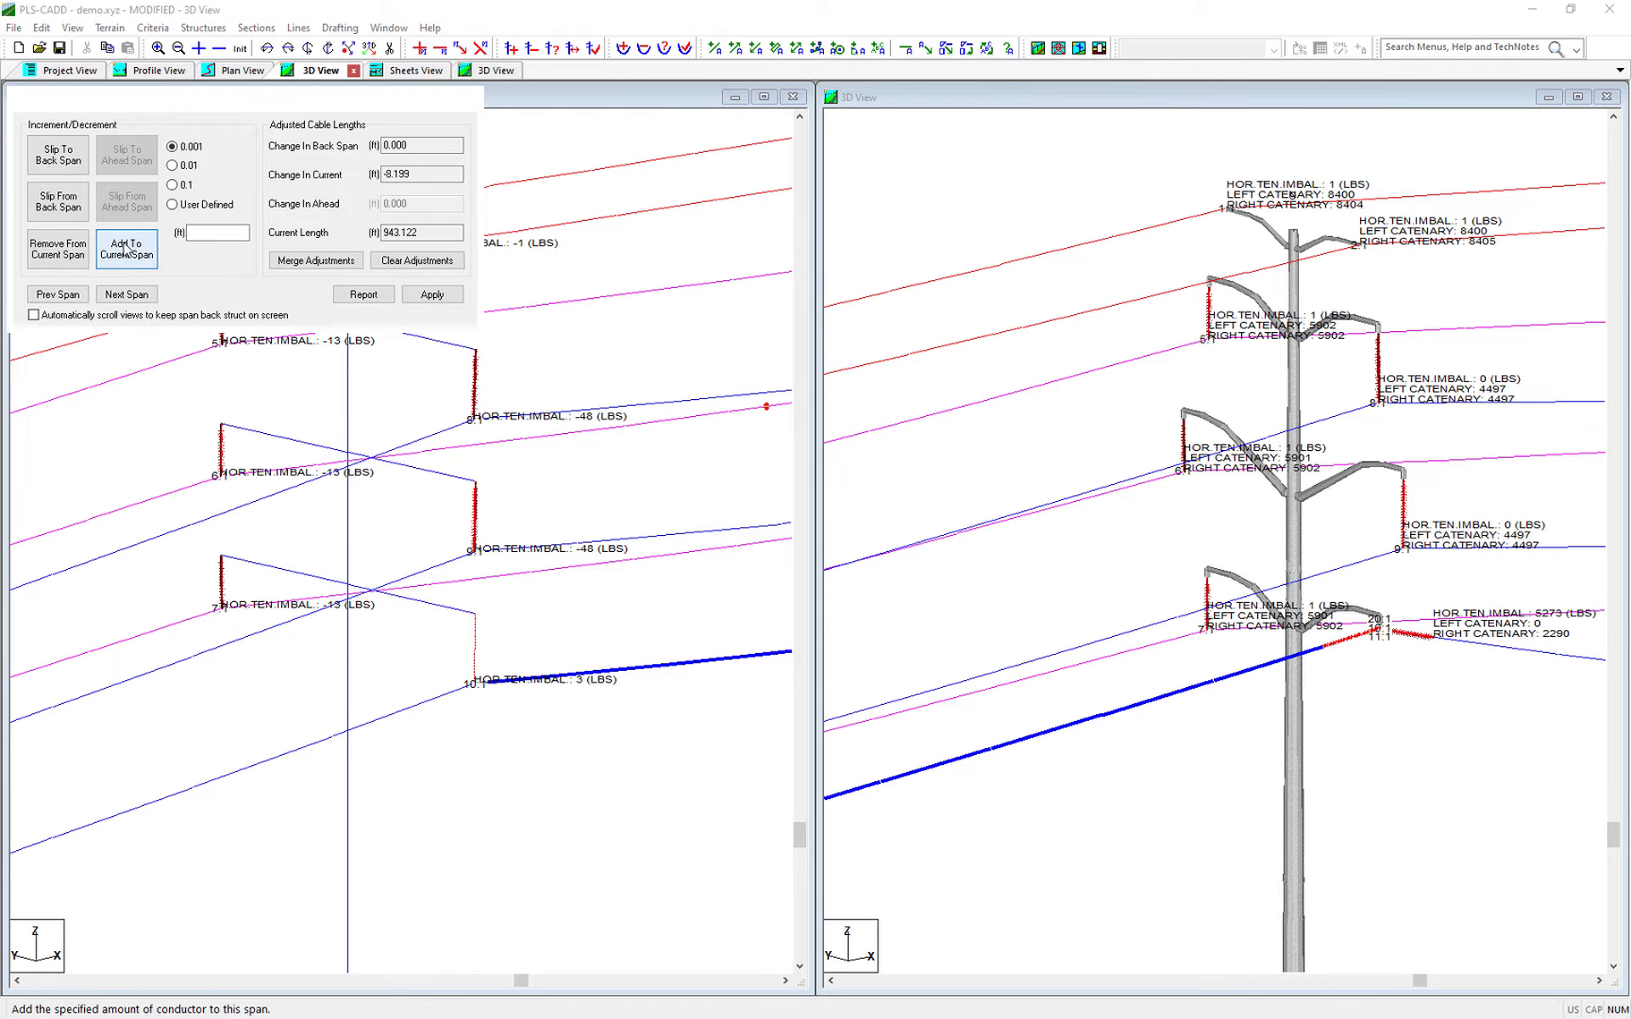
{"action": "left_click", "coordinate": [124, 249]}
{"action": "left_click", "coordinate": [125, 249]}
{"action": "left_click", "coordinate": [125, 249]}
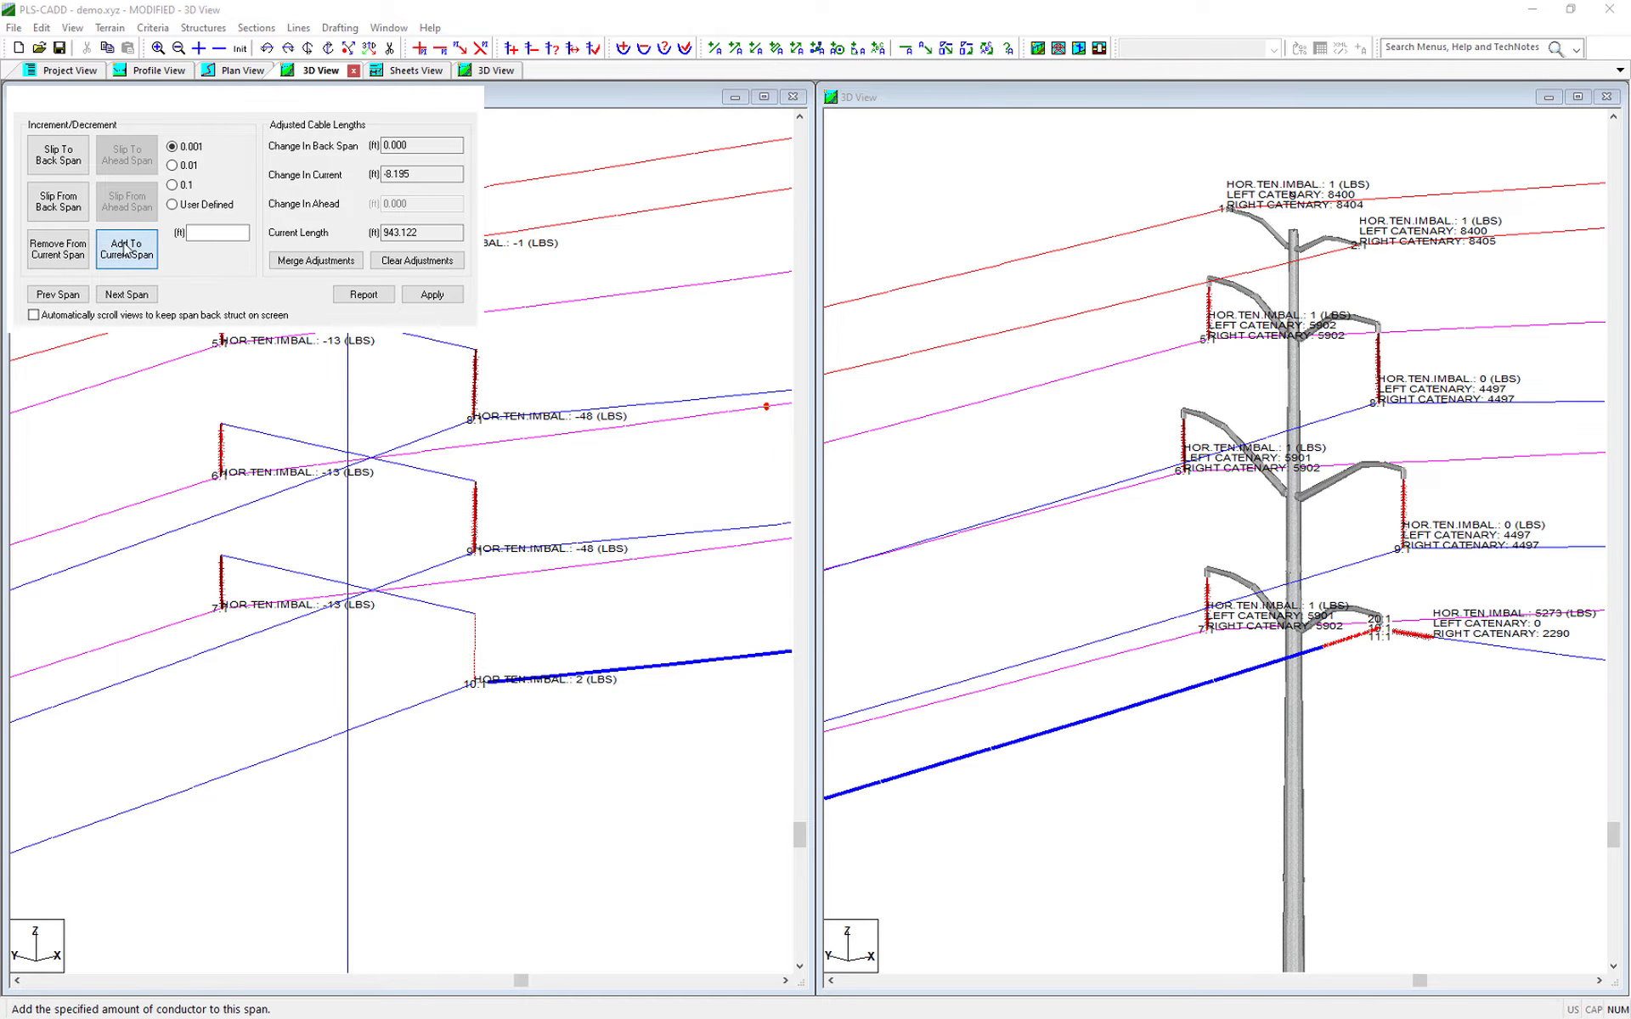
{"action": "left_click", "coordinate": [430, 294]}
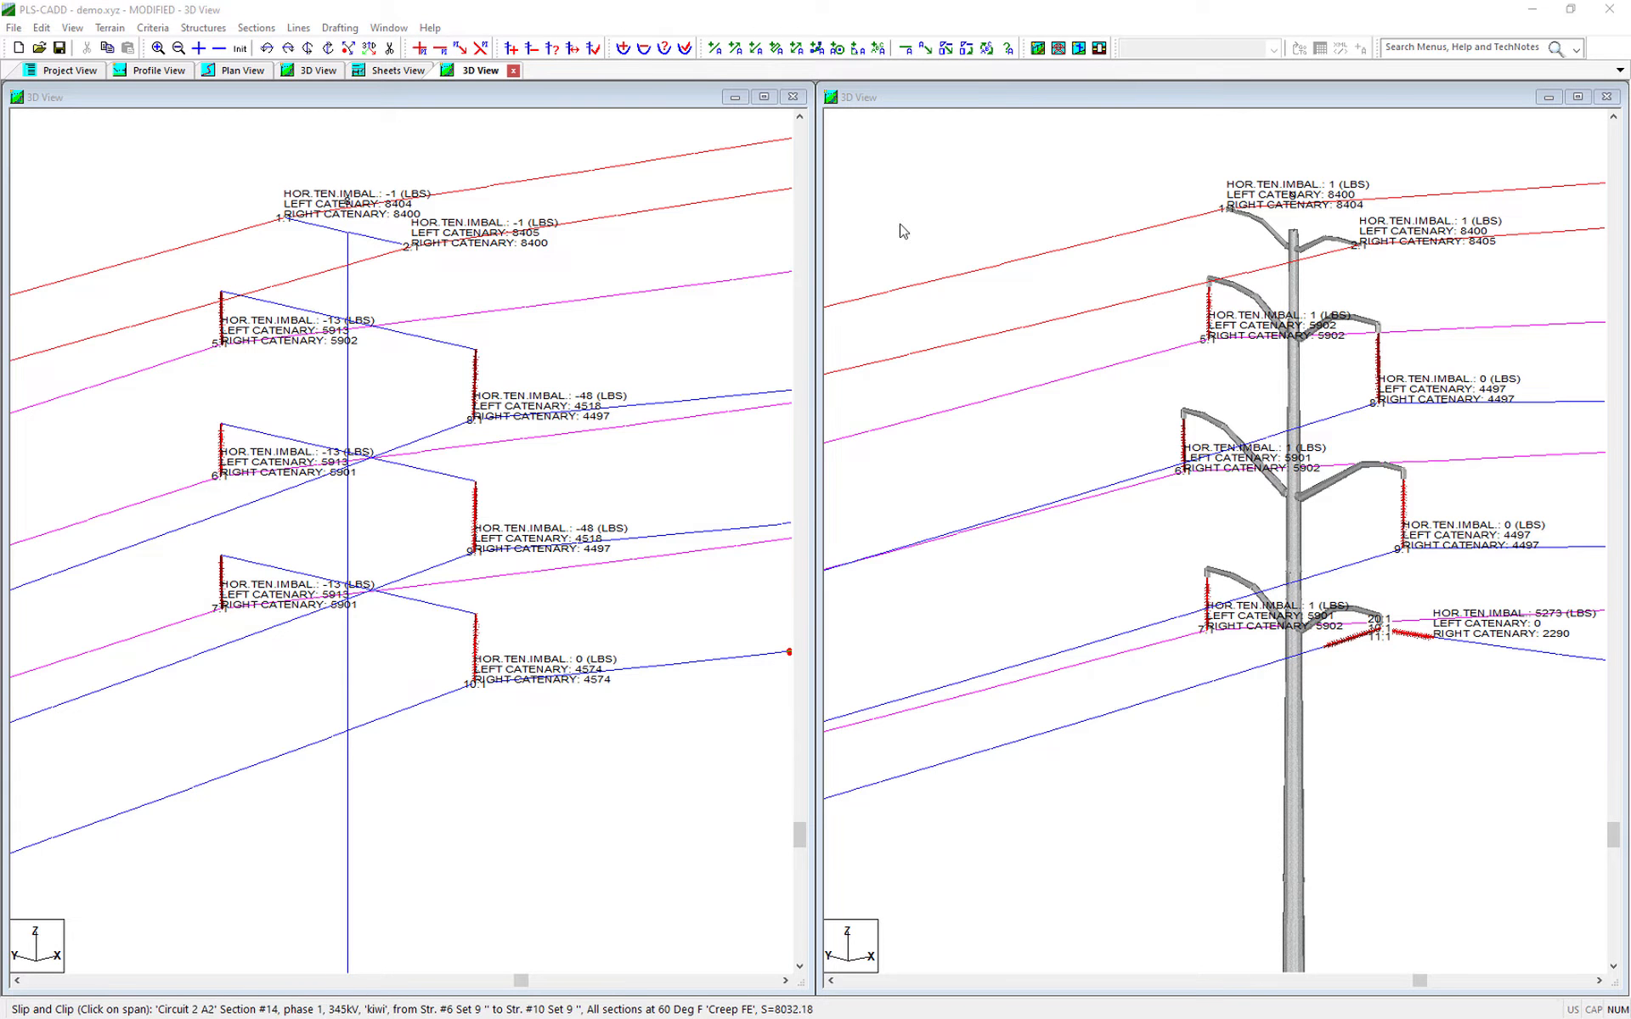
Remove 7.954 ft of conductor from the span ahead of structure 9 with Slip and Clip, matching the 4574 catenary constant, and apply it
{"action": "left_click", "coordinate": [256, 27]}
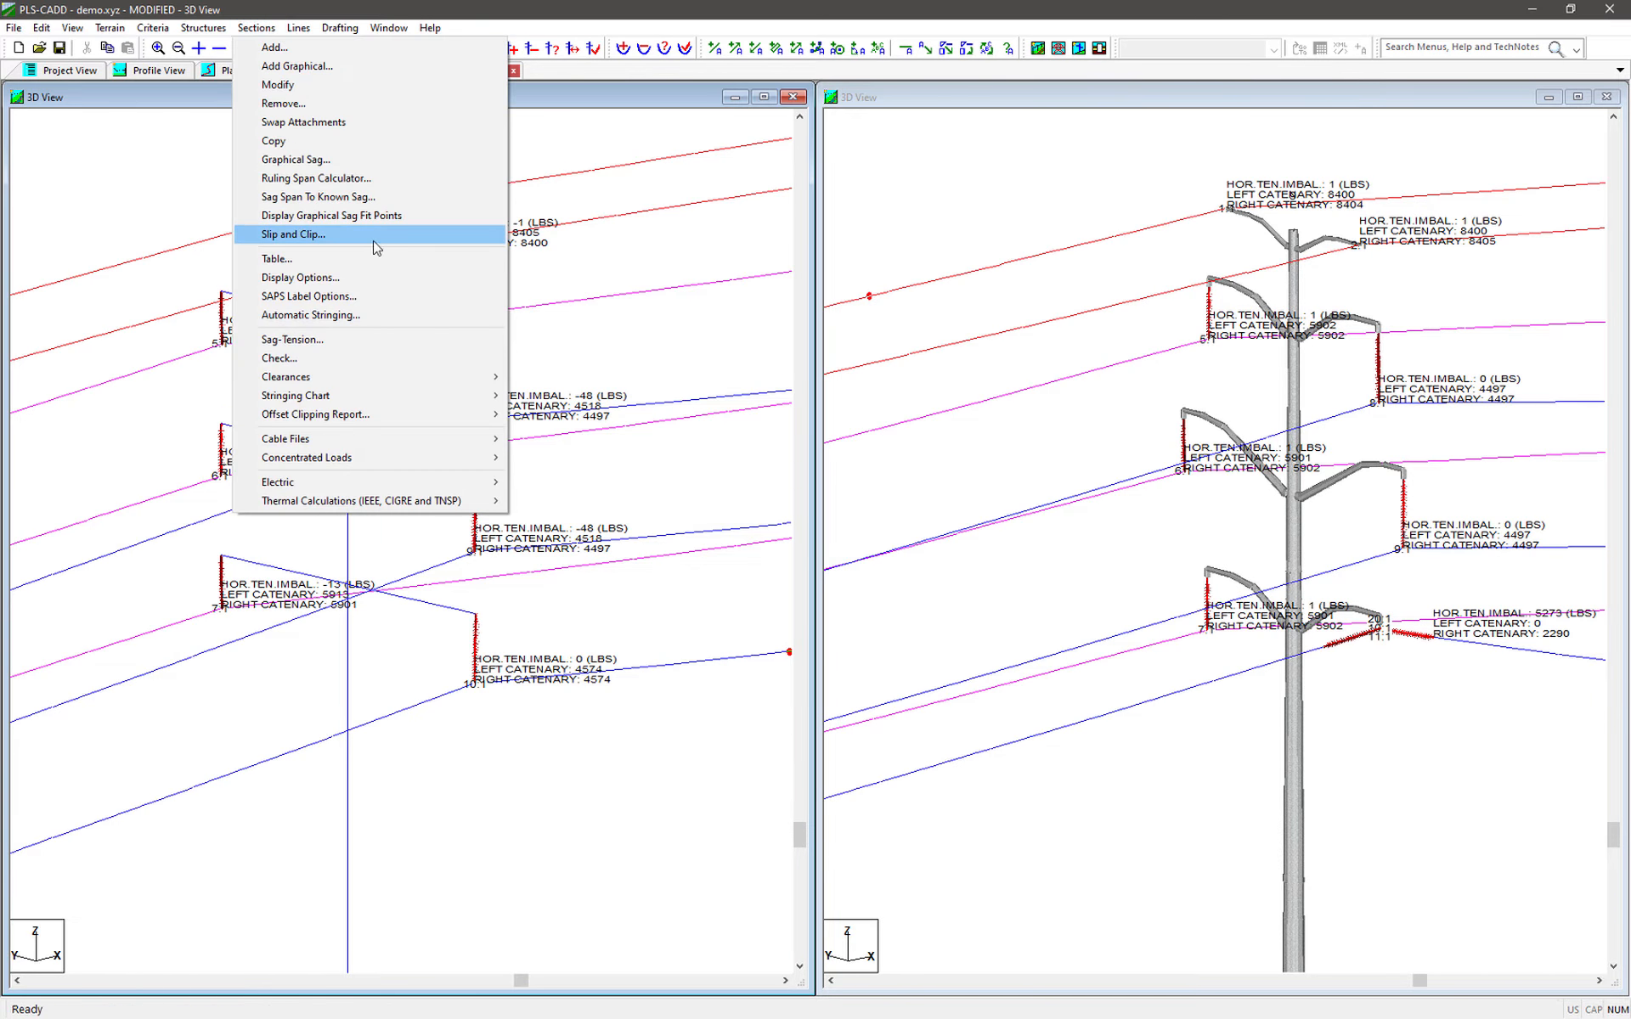
{"action": "left_click", "coordinate": [372, 235]}
{"action": "left_click", "coordinate": [1563, 655]}
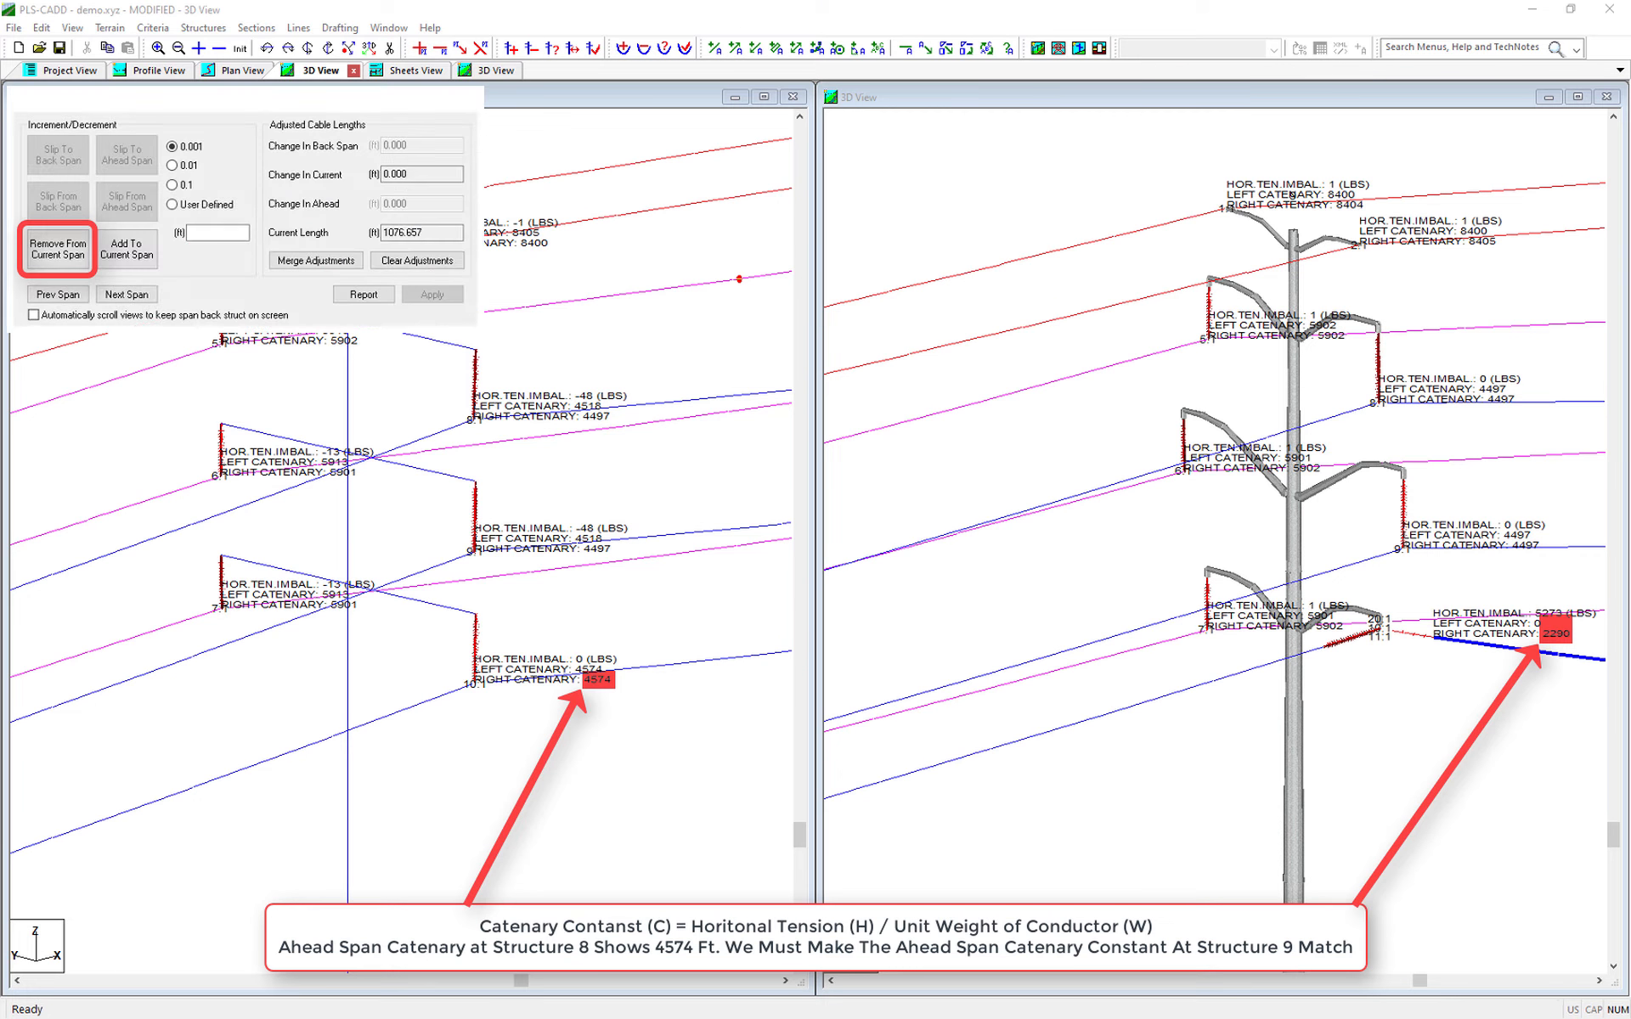
{"action": "left_click", "coordinate": [68, 248]}
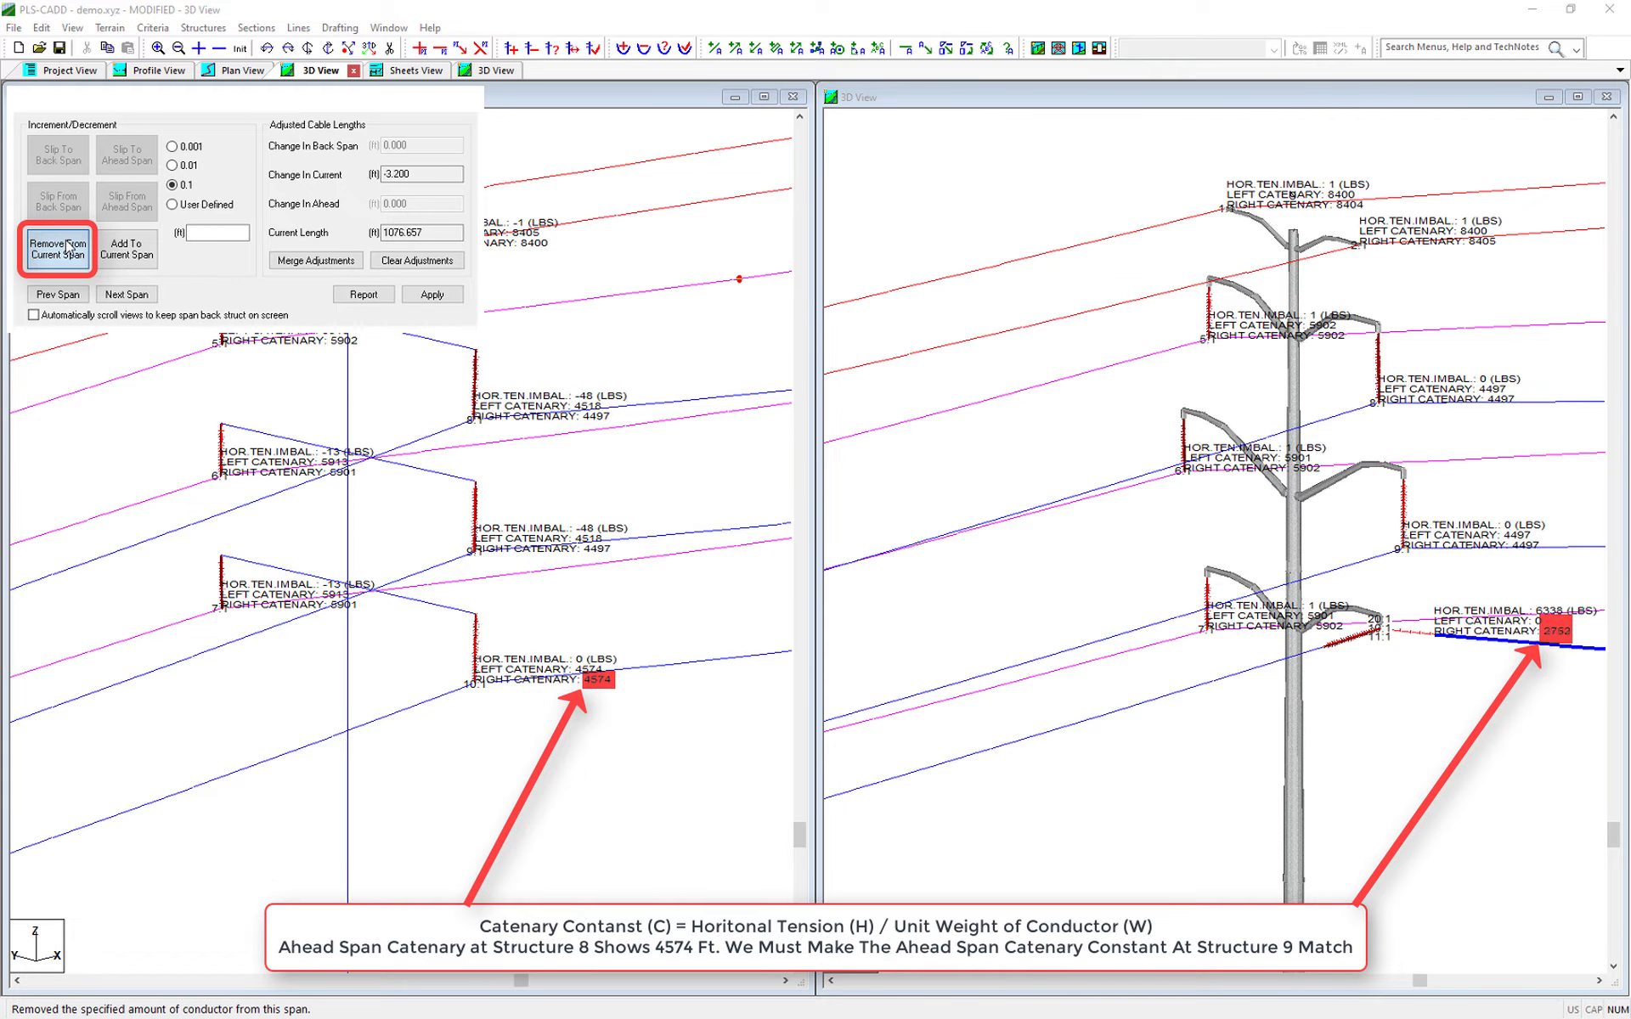
{"action": "left_click_drag", "start_coordinate": [68, 248], "coordinate": [70, 263]}
{"action": "left_click", "coordinate": [172, 146]}
{"action": "left_click", "coordinate": [70, 264]}
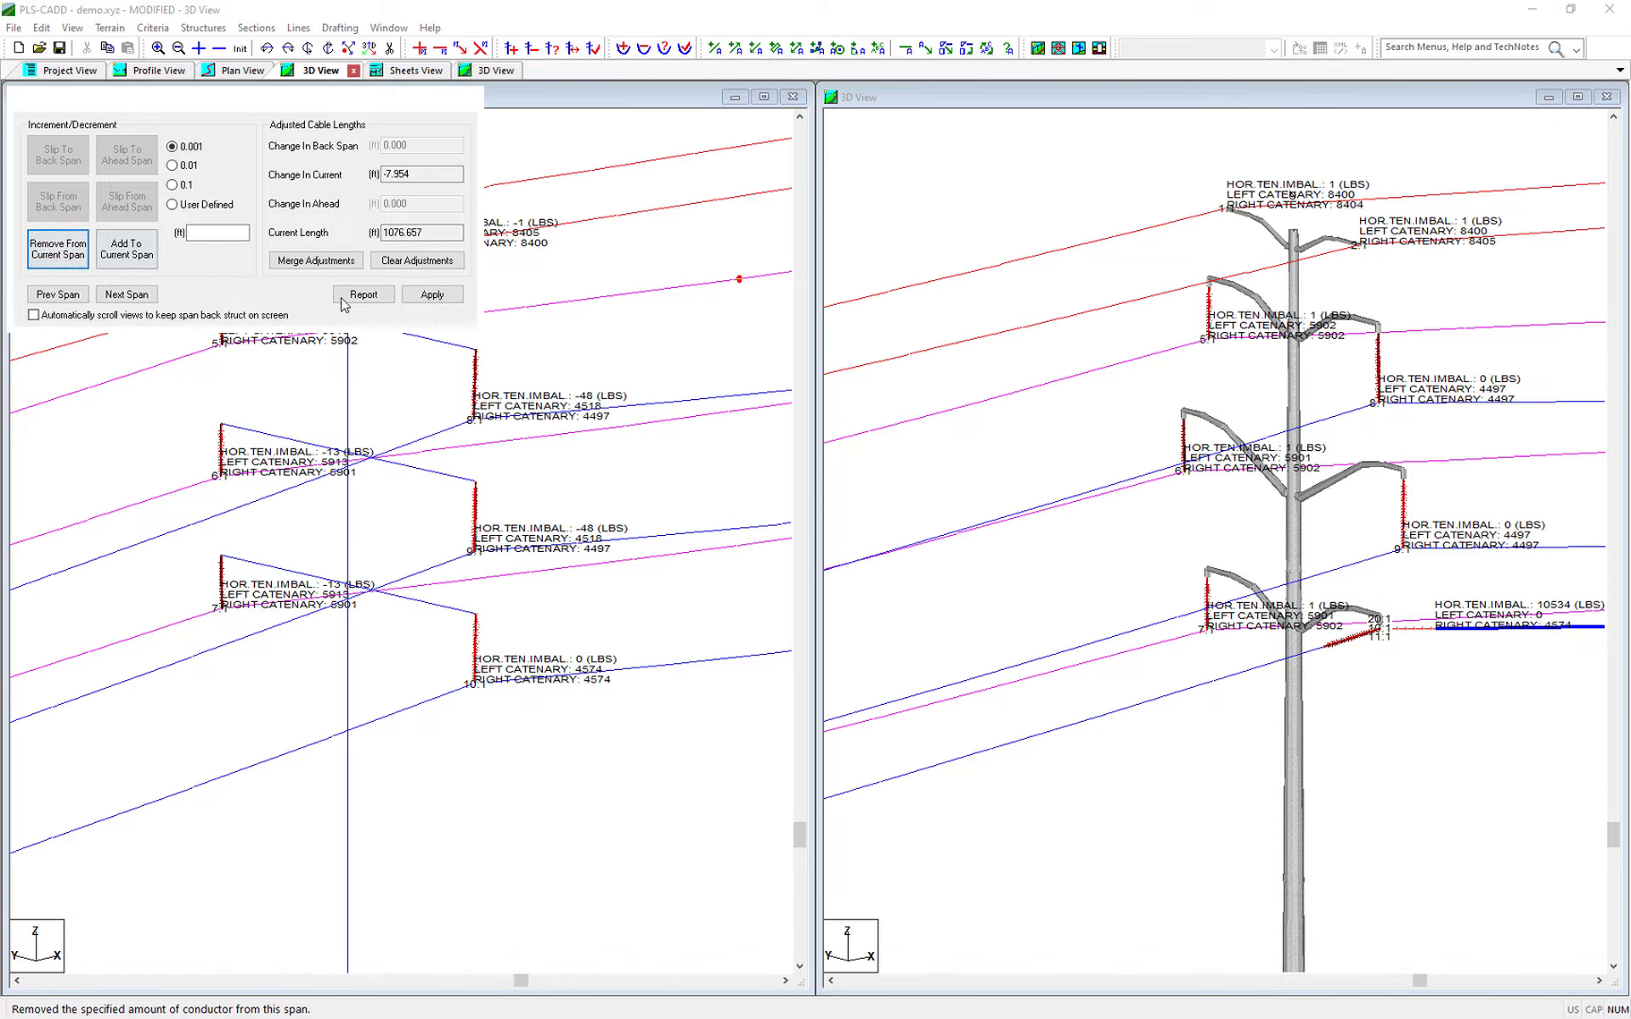
{"action": "left_click", "coordinate": [431, 295]}
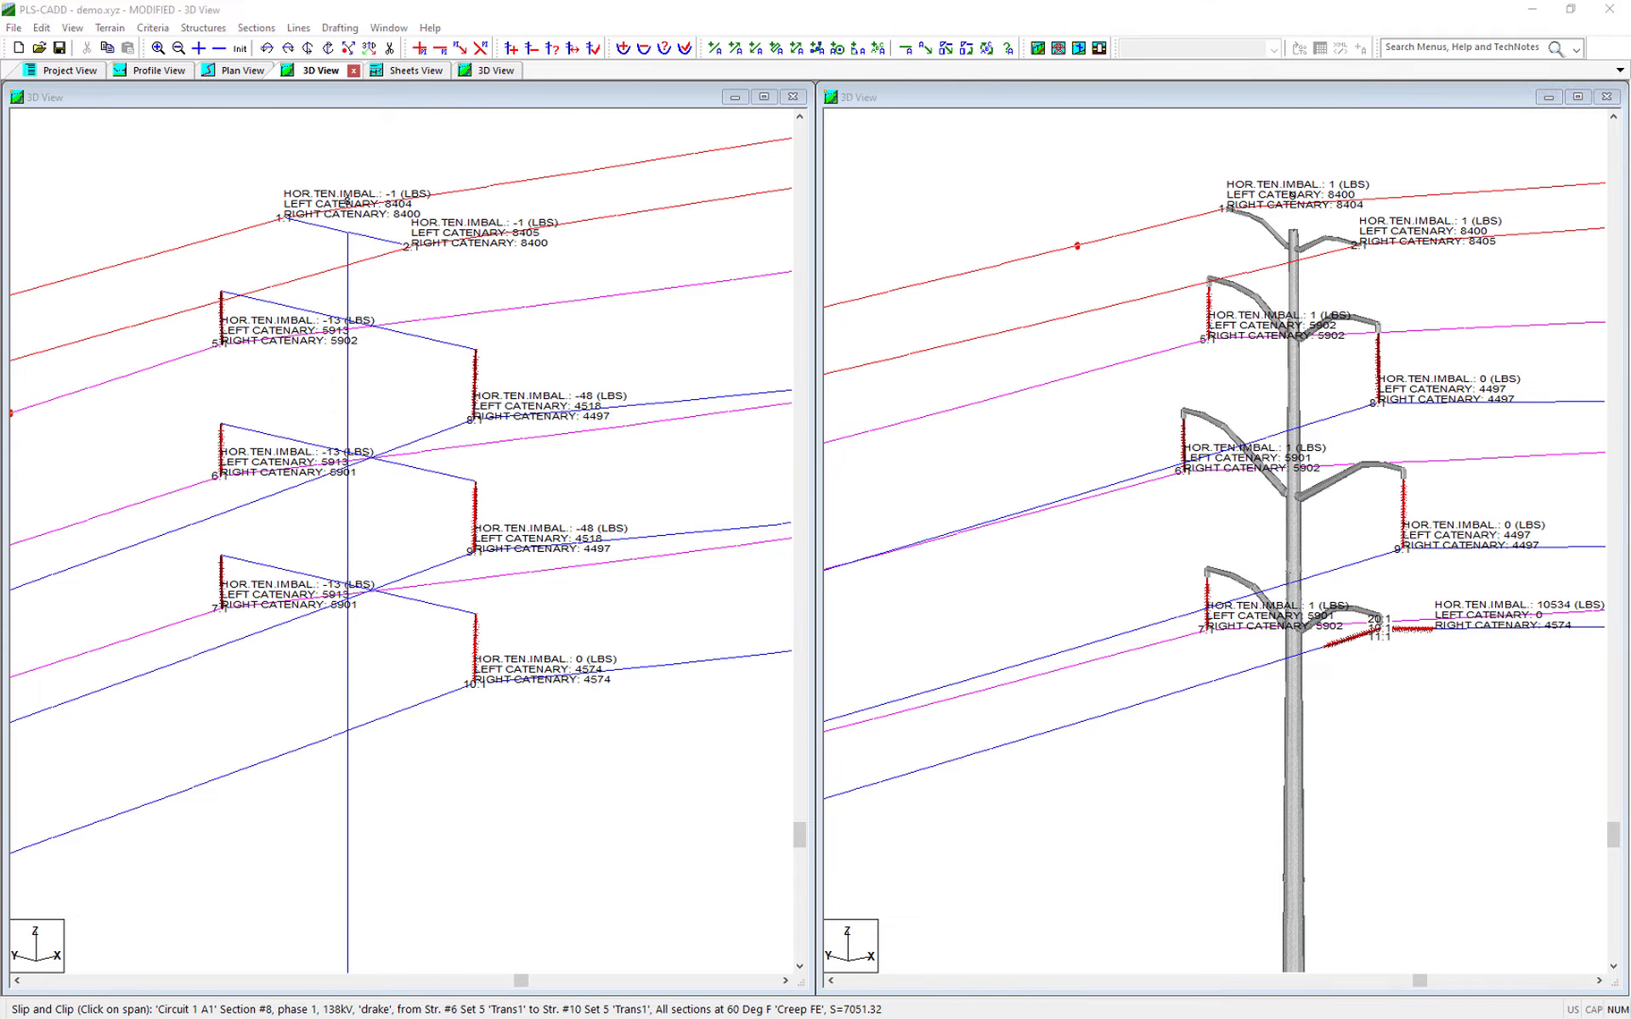
Include chained insulators in the L2 and L3 models of the SAPS finite element sag-tension criteria
{"action": "left_click", "coordinate": [153, 28]}
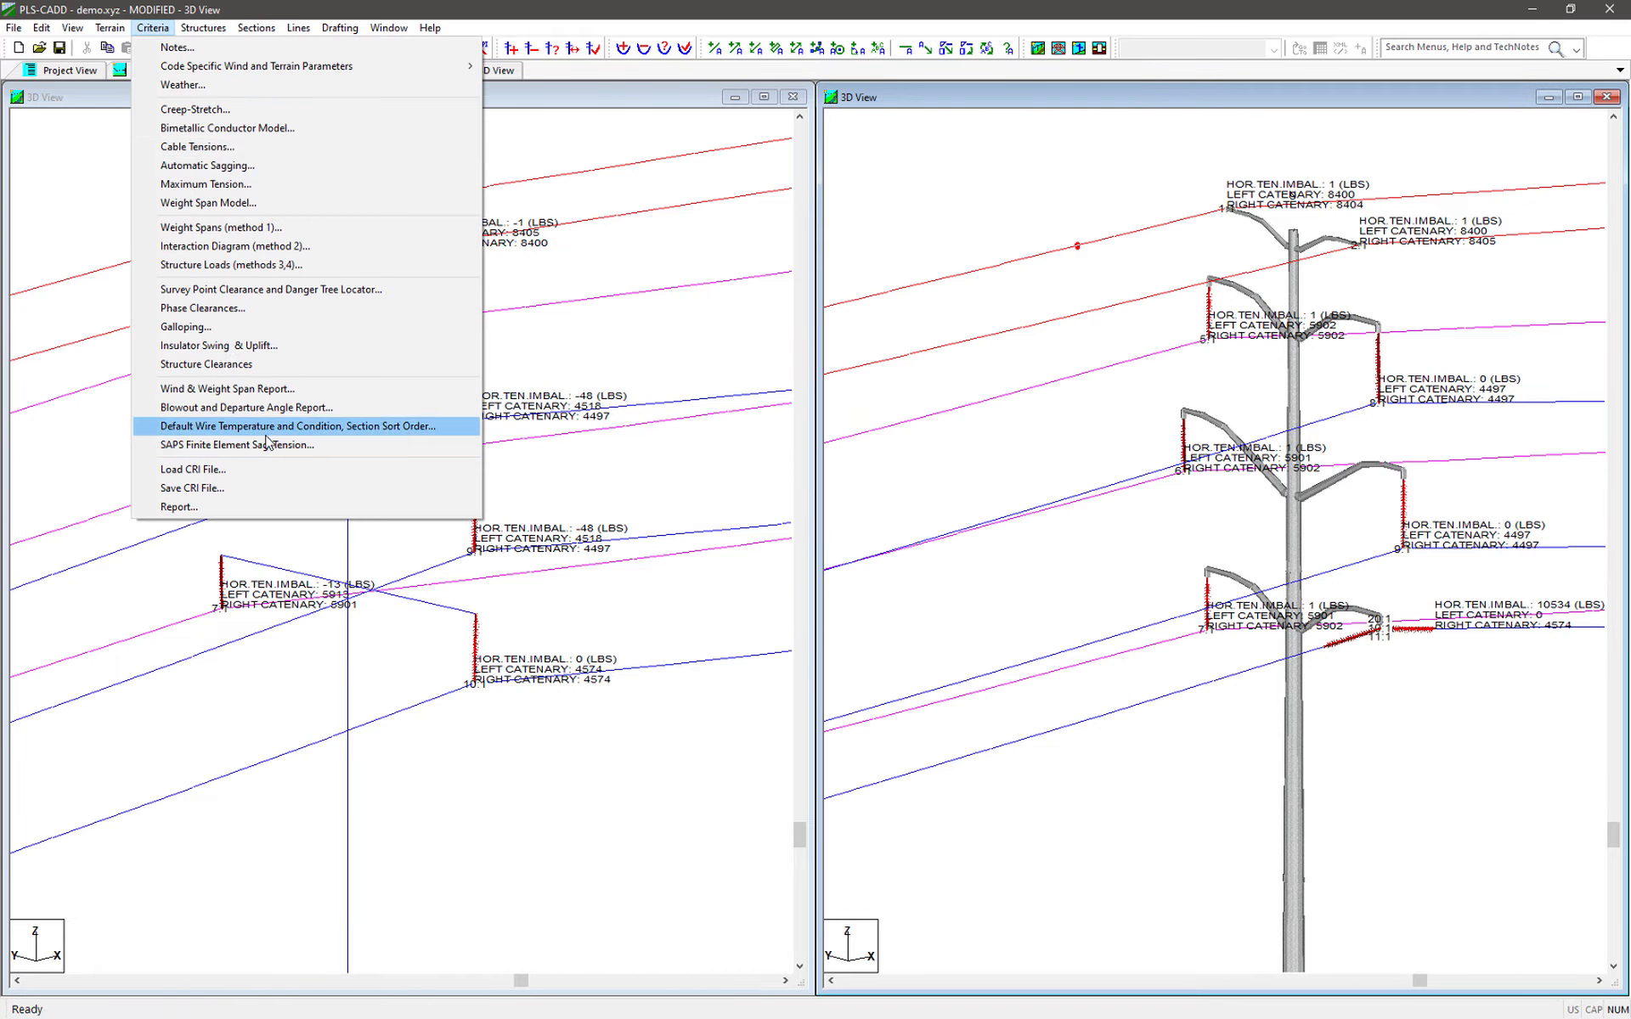
{"action": "left_click", "coordinate": [268, 450]}
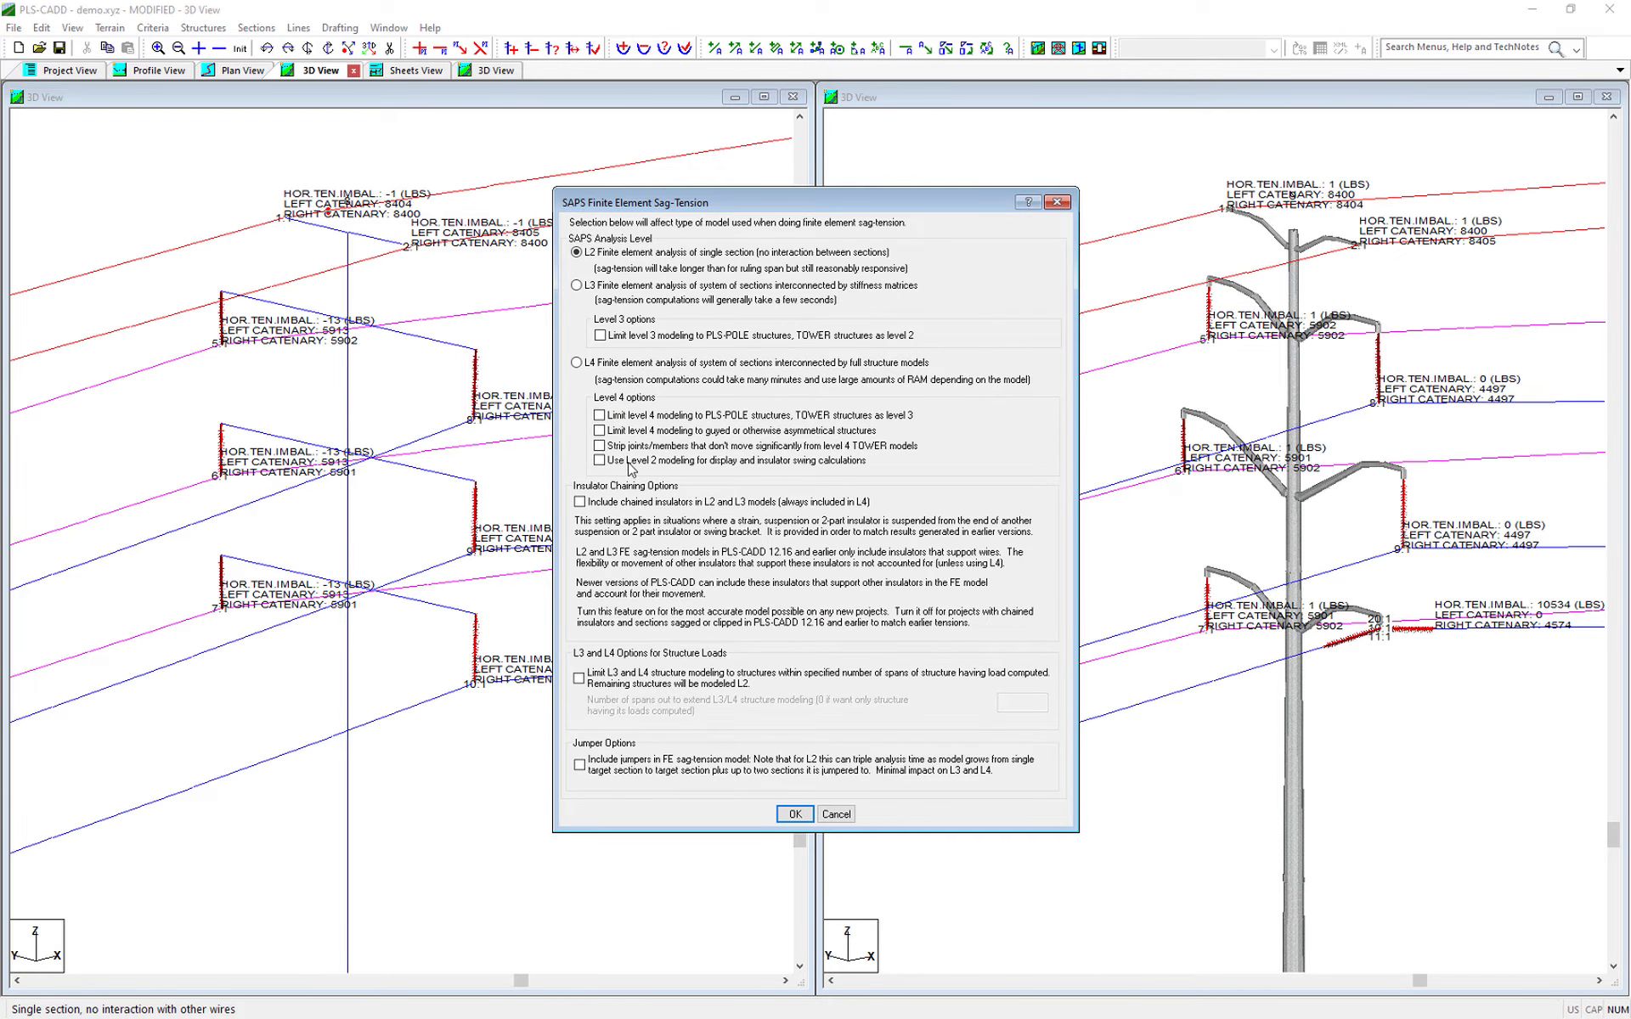
{"action": "left_click", "coordinate": [624, 505]}
{"action": "left_click", "coordinate": [793, 814]}
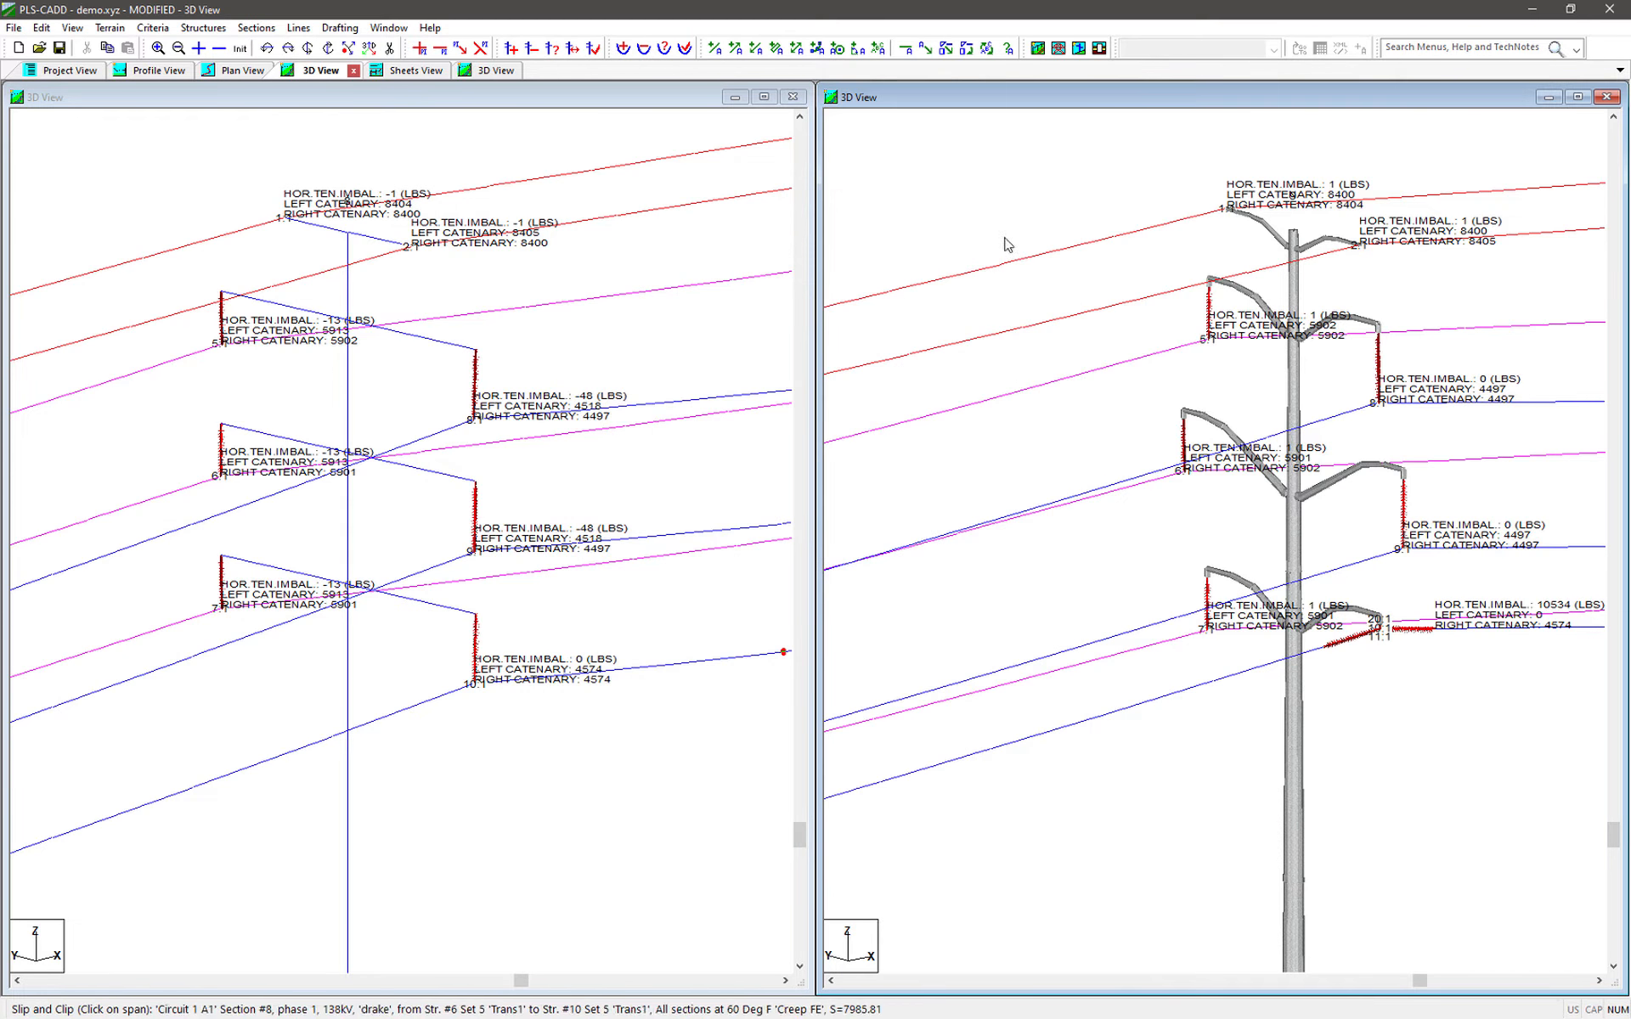
Inspect the chained strain insulators on the lowest arm of structure 9 in an enlarged 3D view
{"action": "double_click", "coordinate": [1068, 97]}
{"action": "scroll", "coordinate": [975, 655], "scroll_direction": "up", "scroll_amount": 2}
{"action": "scroll", "coordinate": [974, 655], "scroll_direction": "up", "scroll_amount": 4}
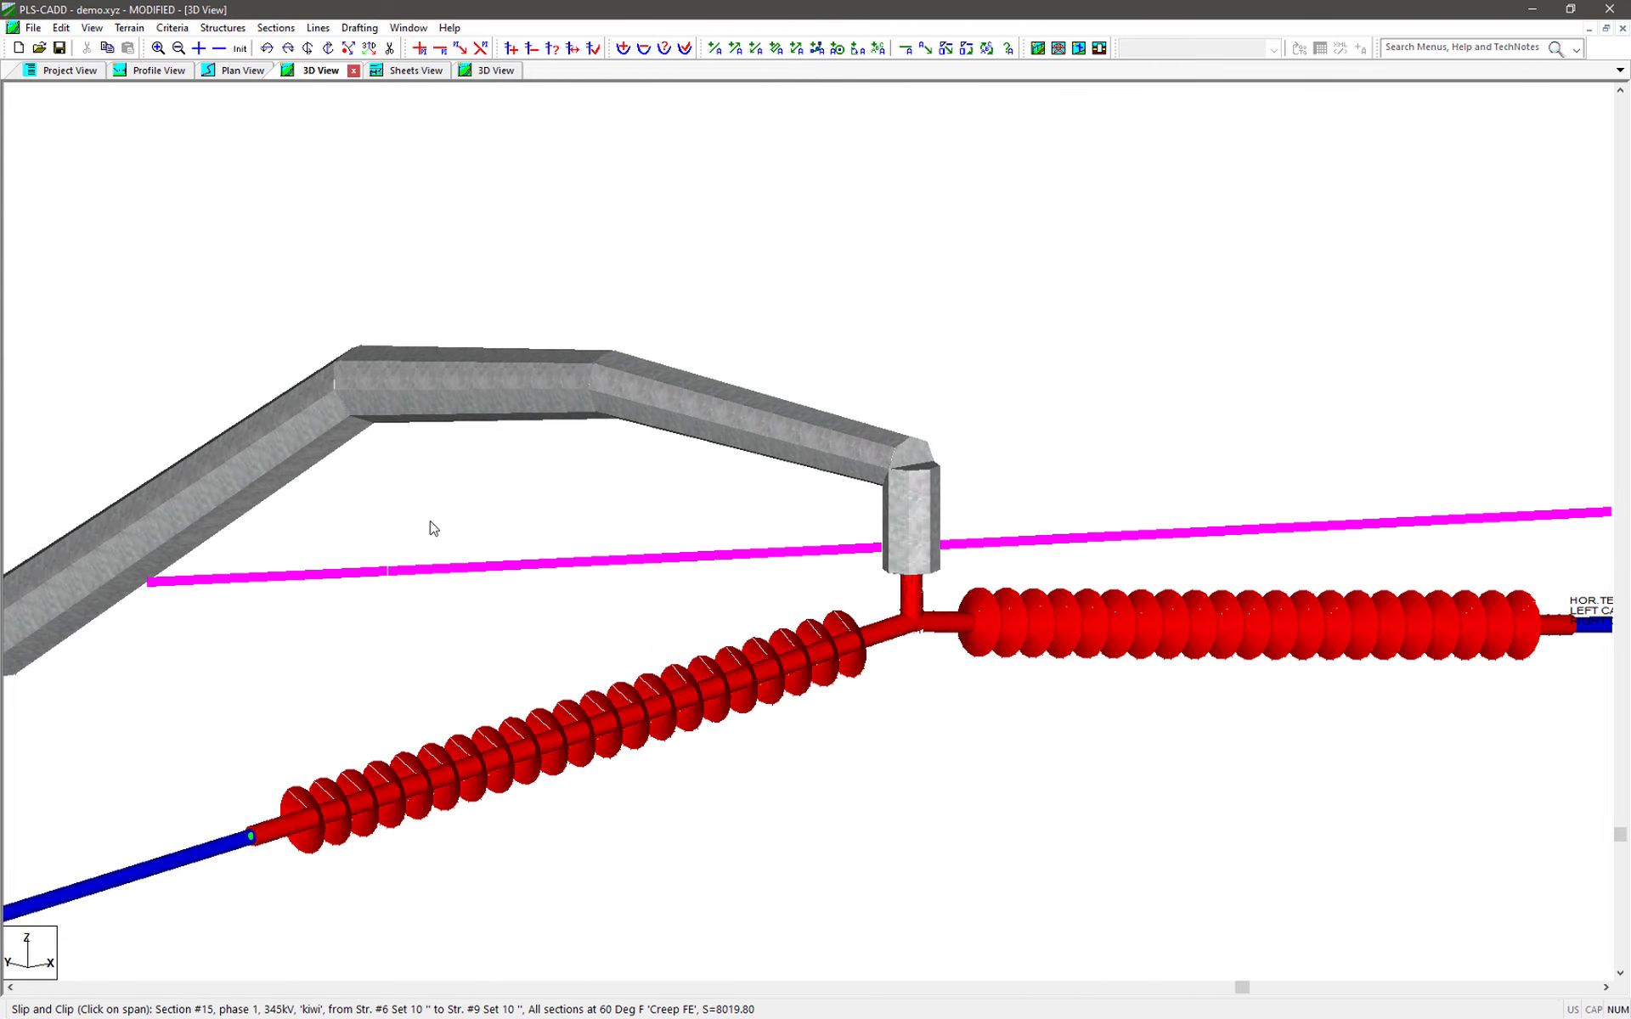
{"action": "scroll", "coordinate": [456, 524], "scroll_direction": "down", "scroll_amount": 3}
{"action": "scroll", "coordinate": [823, 612], "scroll_direction": "down", "scroll_amount": 4}
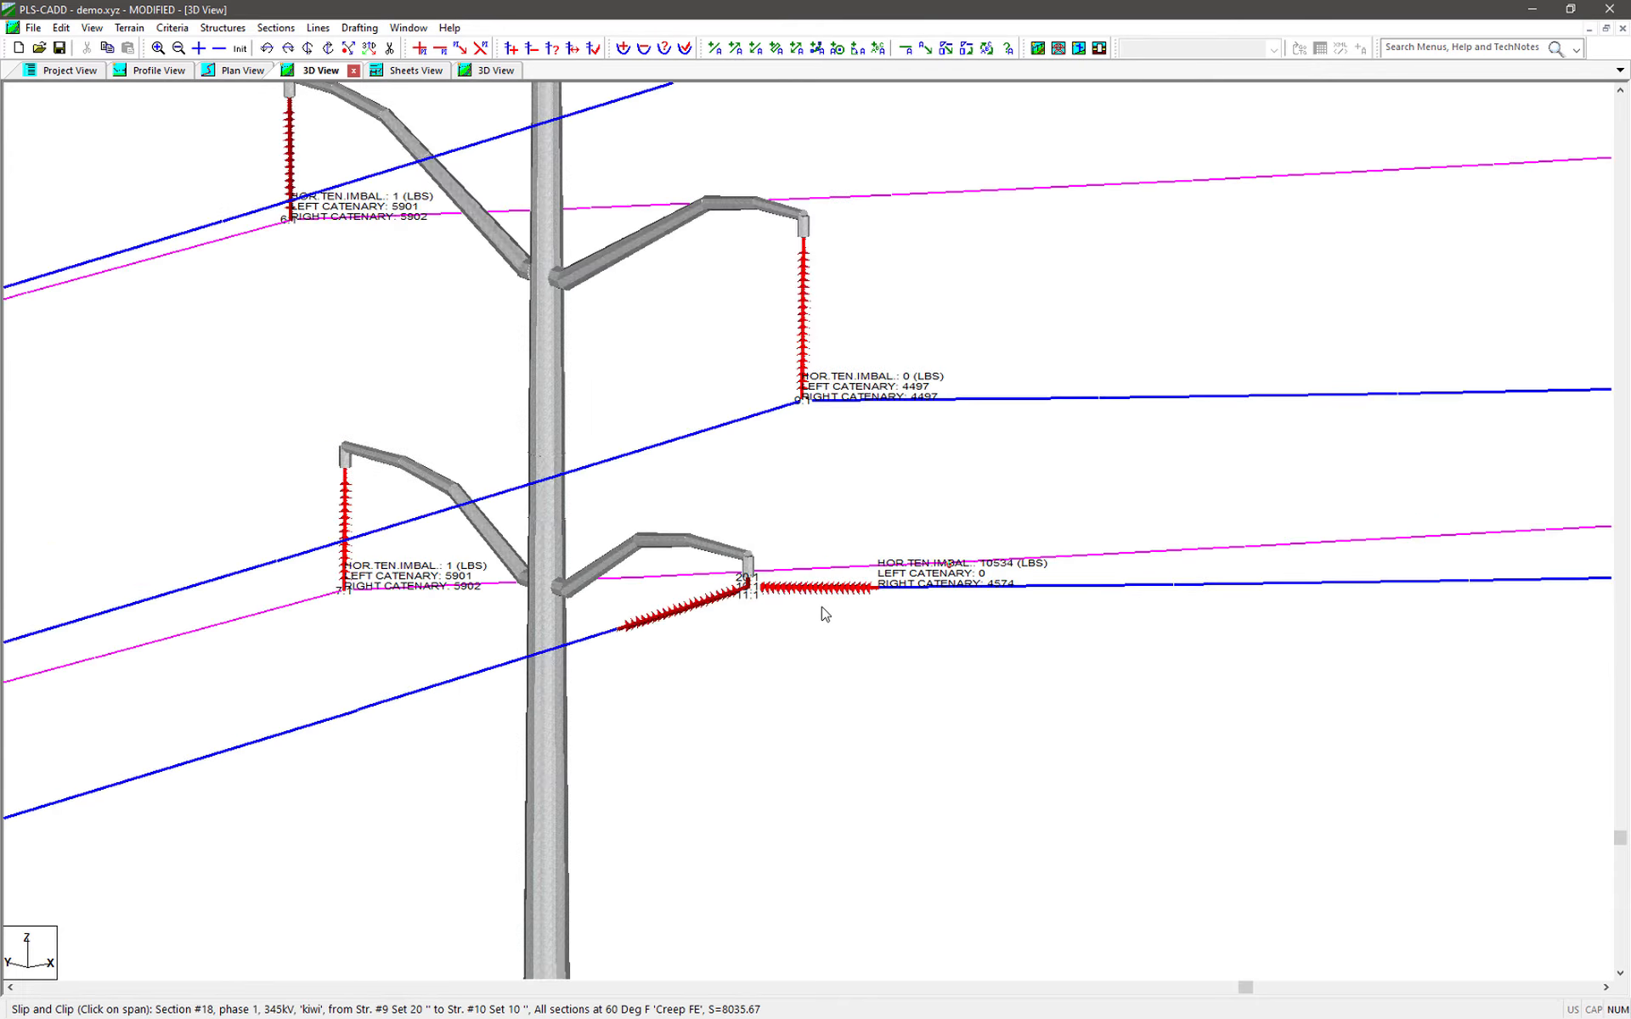
Show the AS BUILT line together with the MODIFIED line in the profile view
{"action": "left_click", "coordinate": [145, 73]}
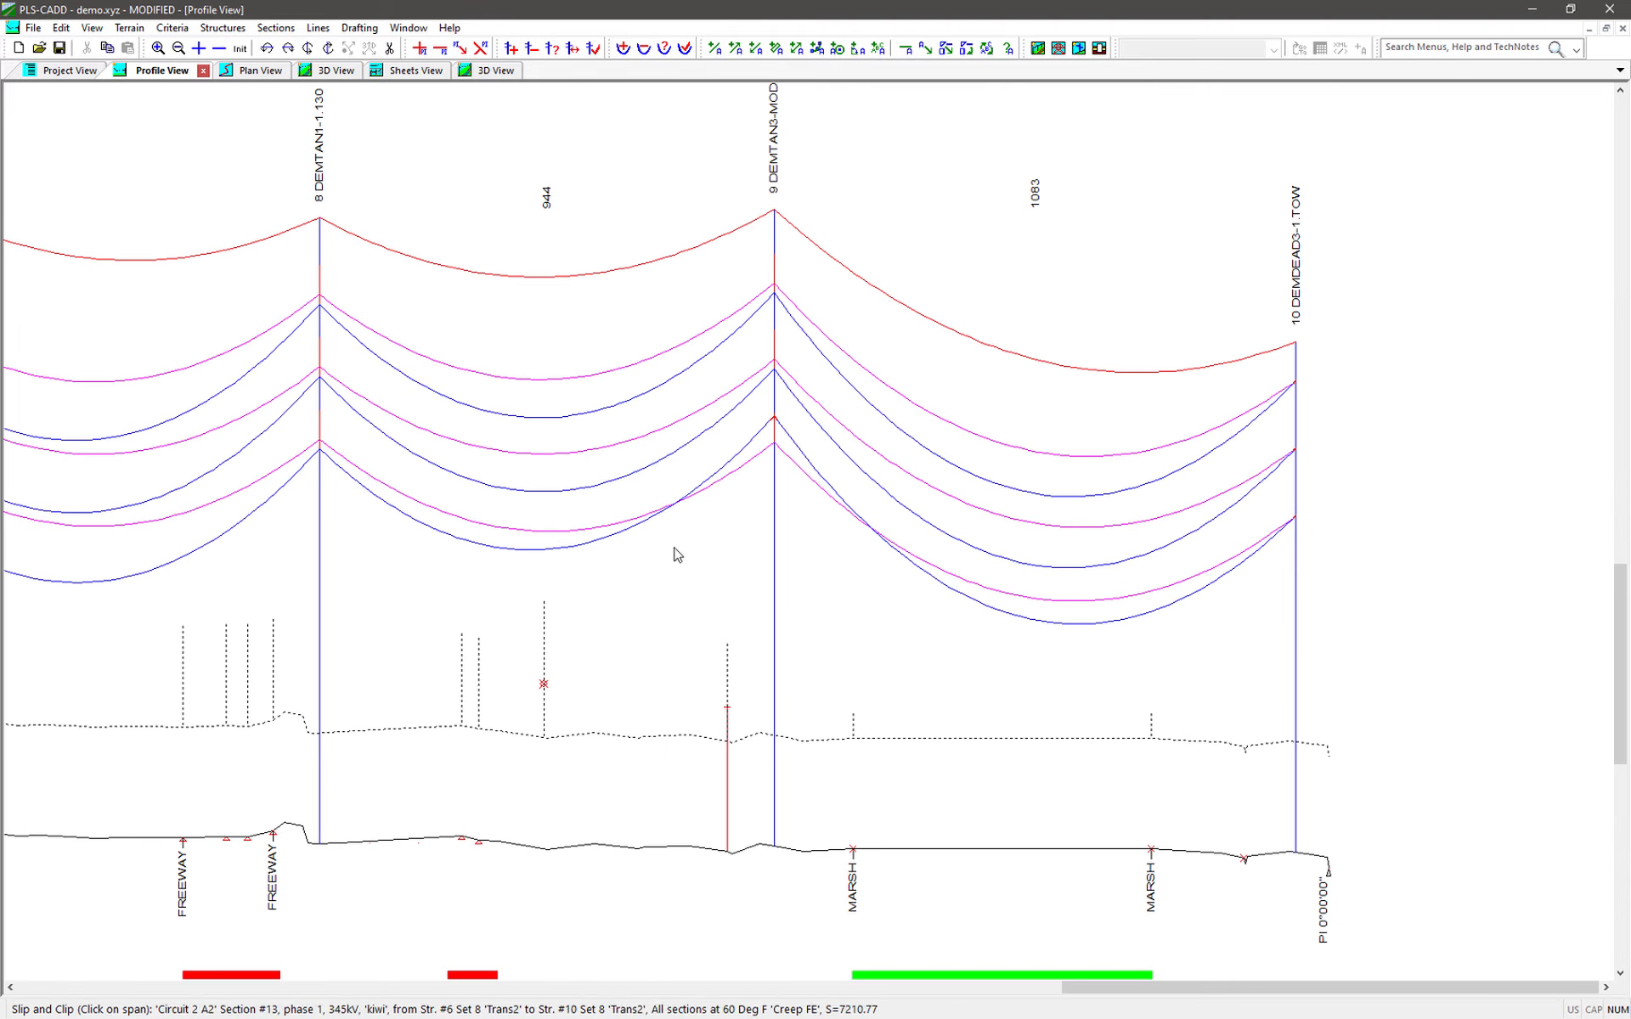
{"action": "left_click", "coordinate": [317, 27]}
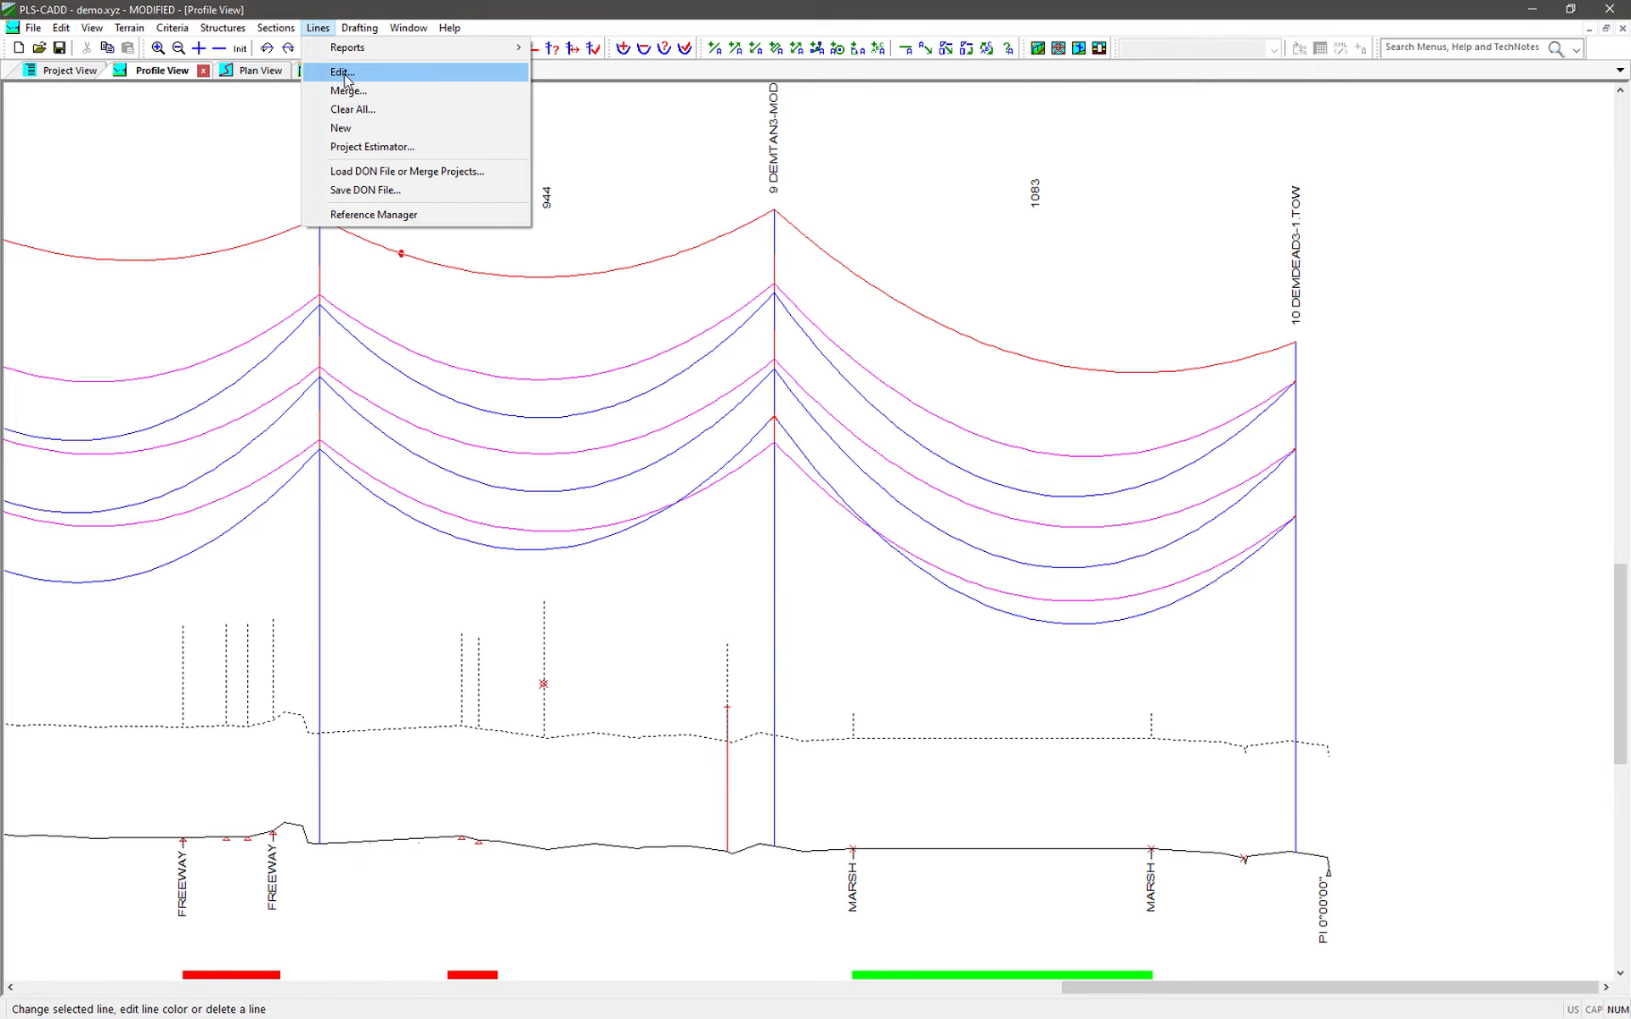
{"action": "left_click", "coordinate": [333, 69]}
{"action": "left_click", "coordinate": [450, 501]}
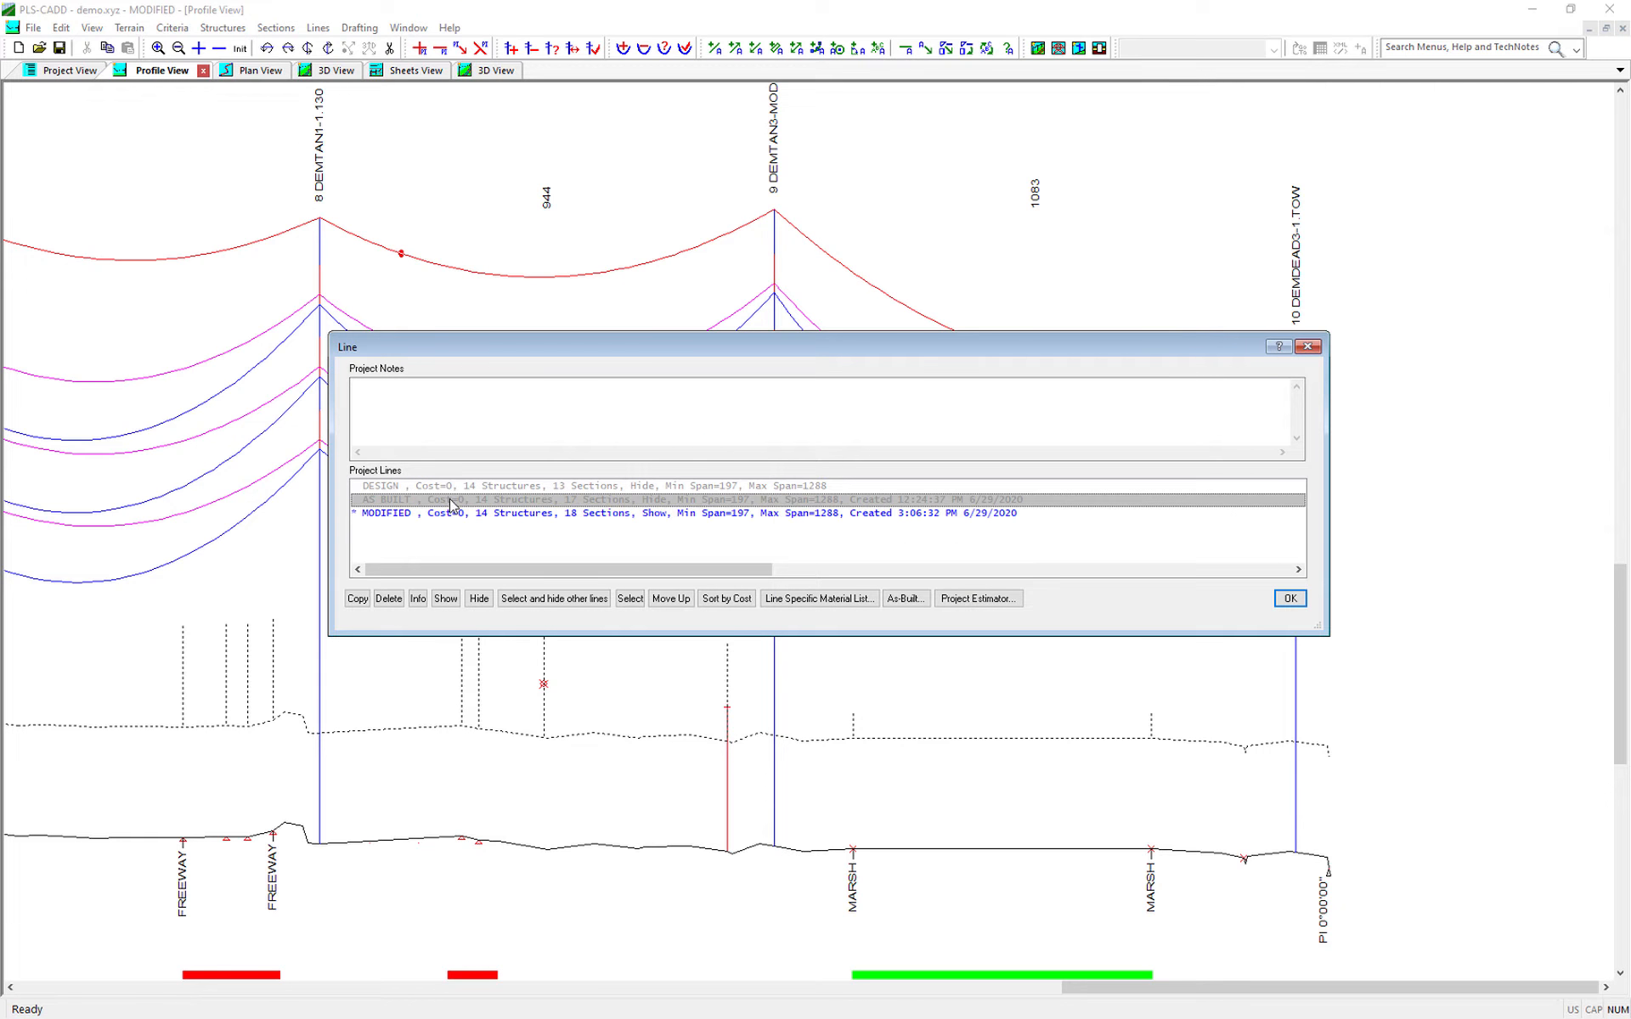
{"action": "left_click", "coordinate": [445, 599]}
{"action": "left_click", "coordinate": [1302, 603]}
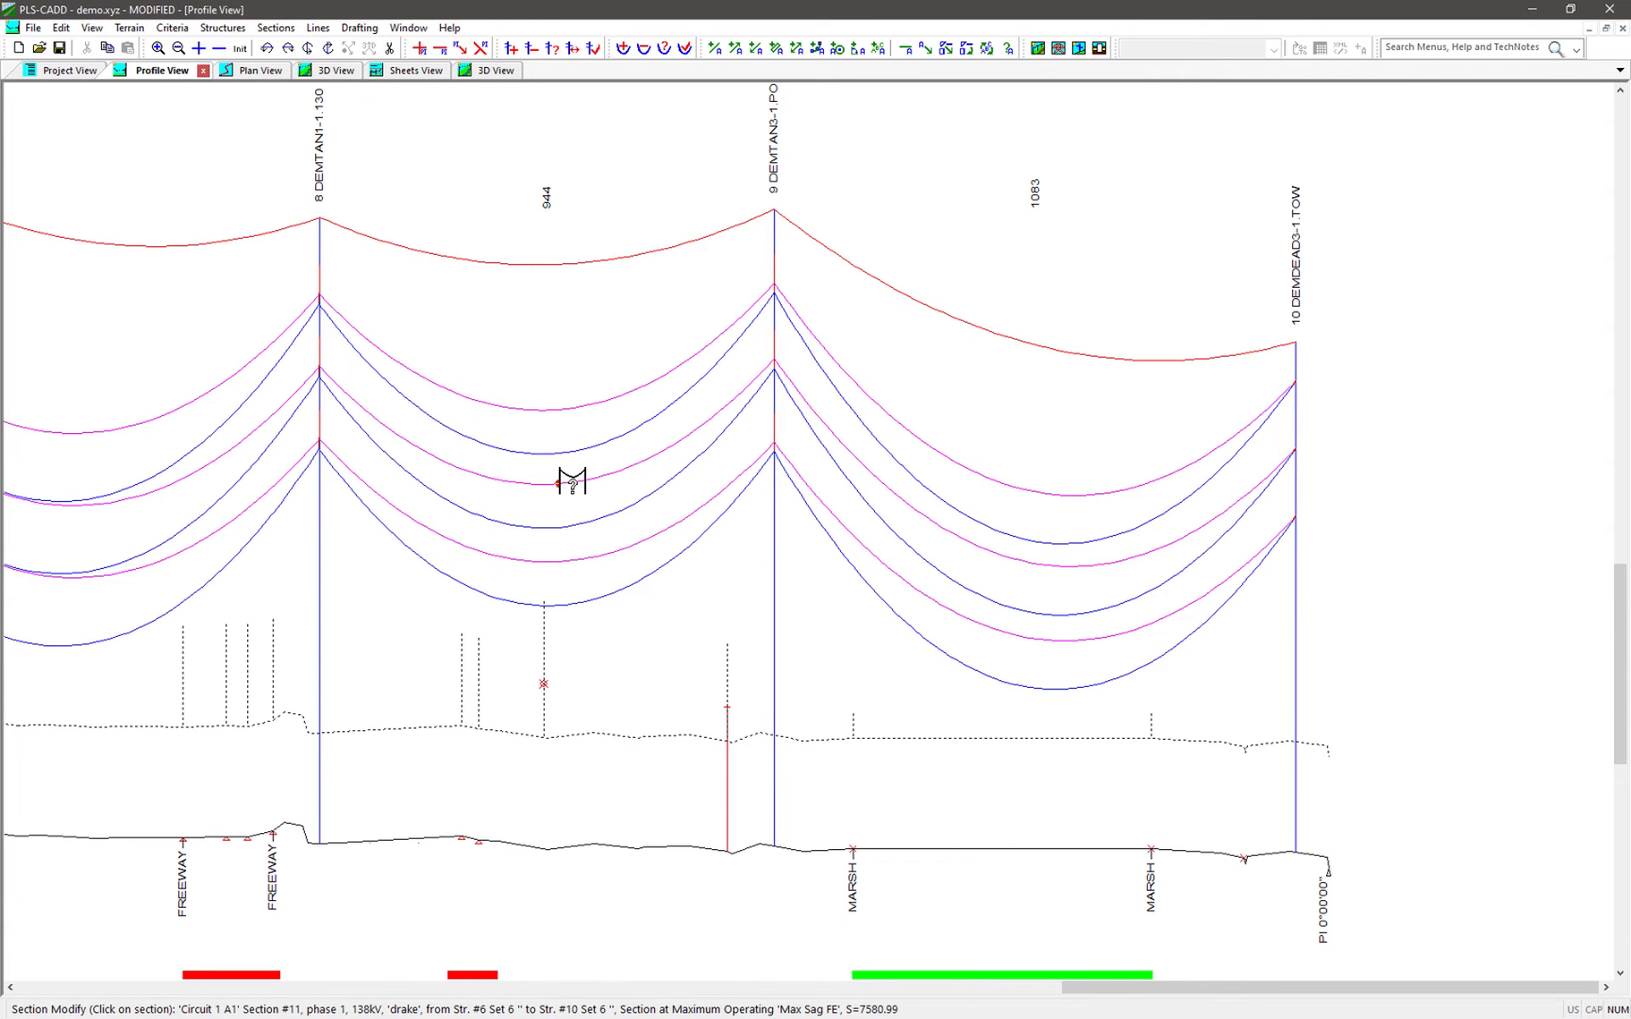
Restrict the Entity Info snap modes to Survey Points only
{"action": "middle_click", "coordinate": [68, 456]}
{"action": "middle_click_drag", "start_coordinate": [63, 462], "coordinate": [10, 454]}
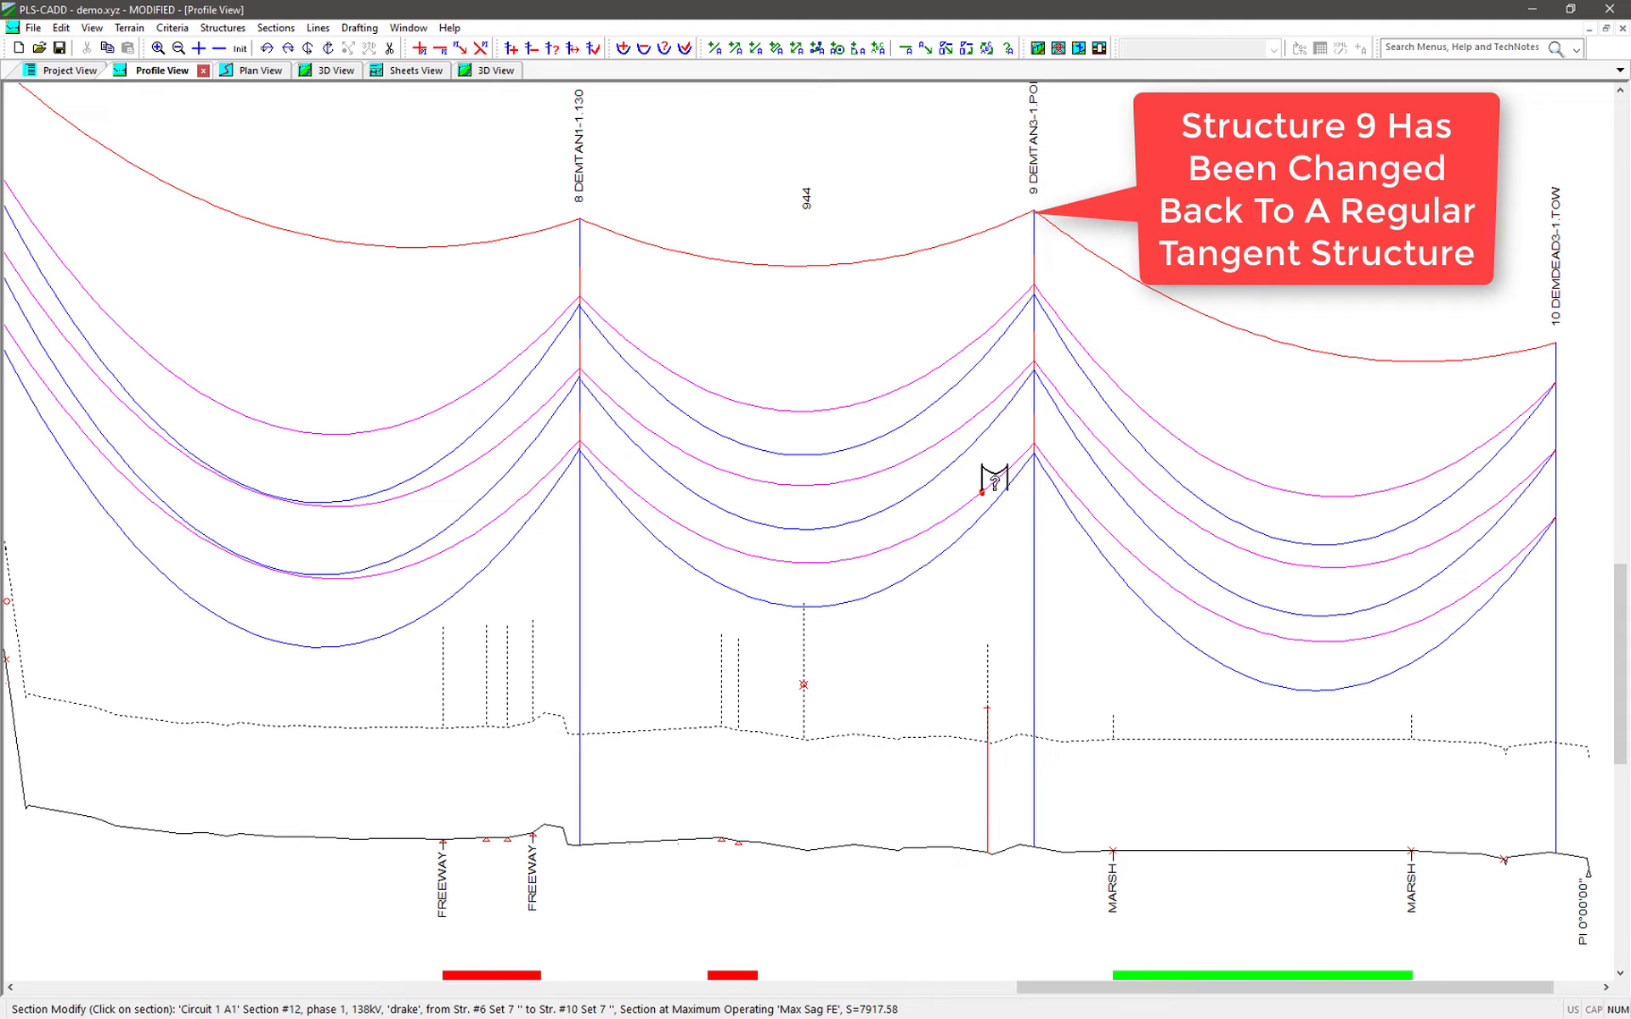
{"action": "left_click", "coordinate": [975, 524]}
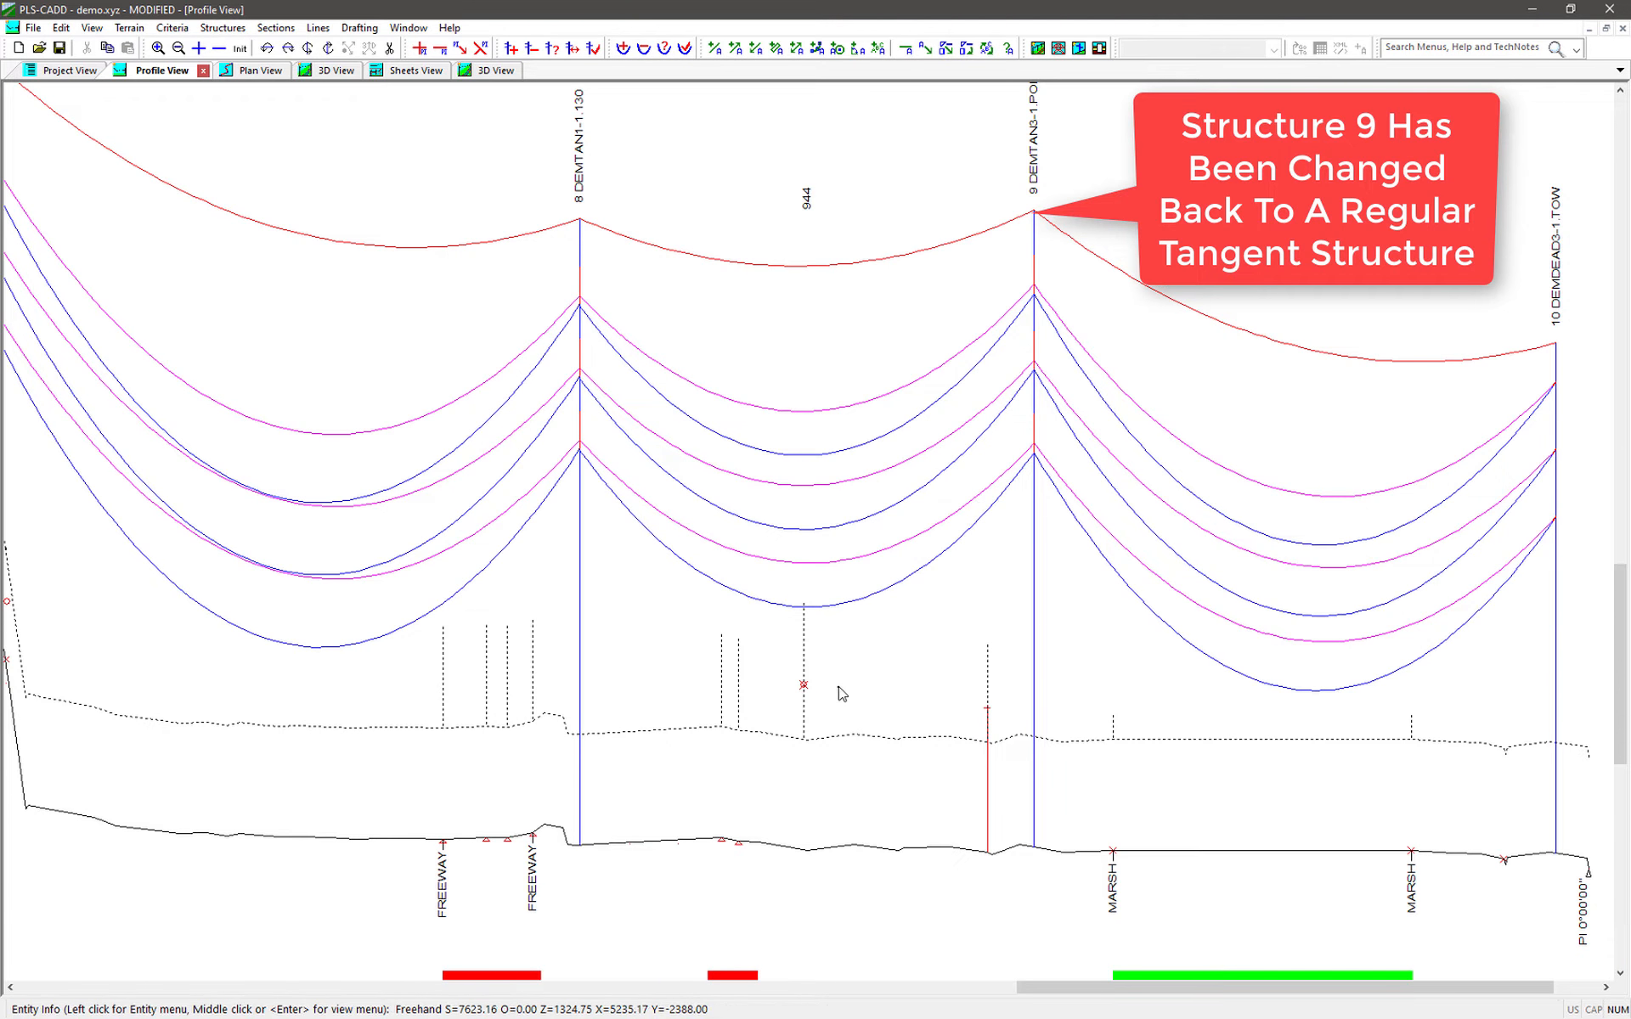
{"action": "key", "text": "F3"}
{"action": "left_click", "coordinate": [702, 426]}
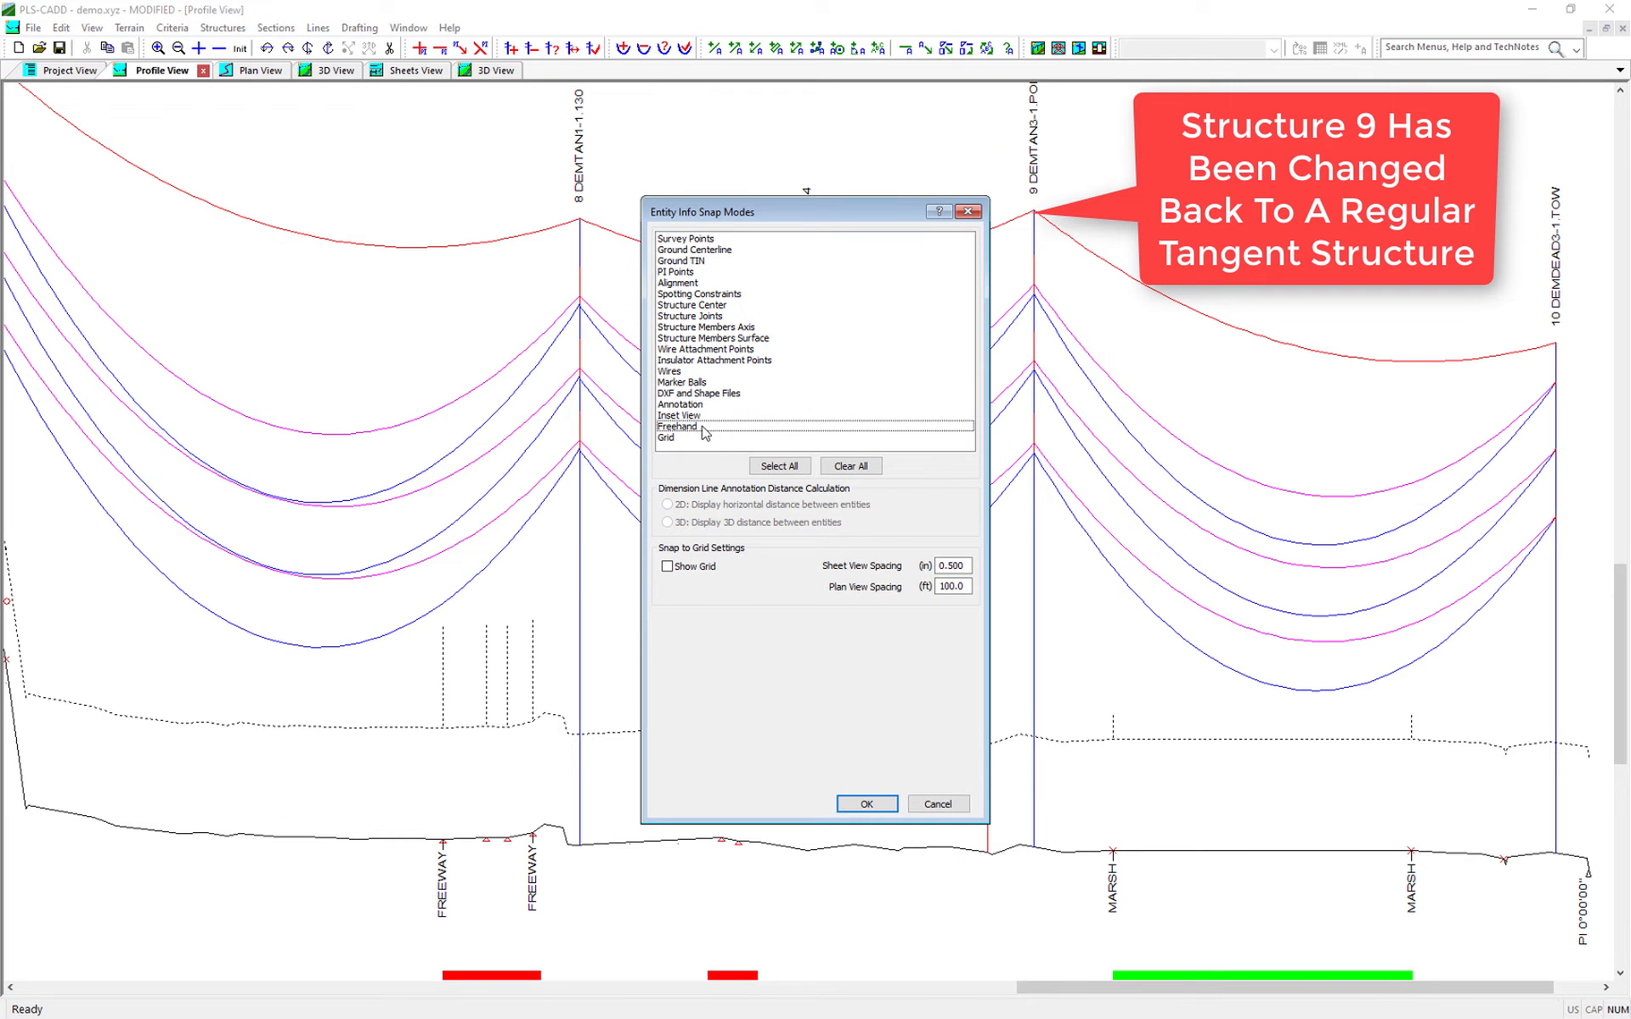
{"action": "left_click", "coordinate": [677, 241]}
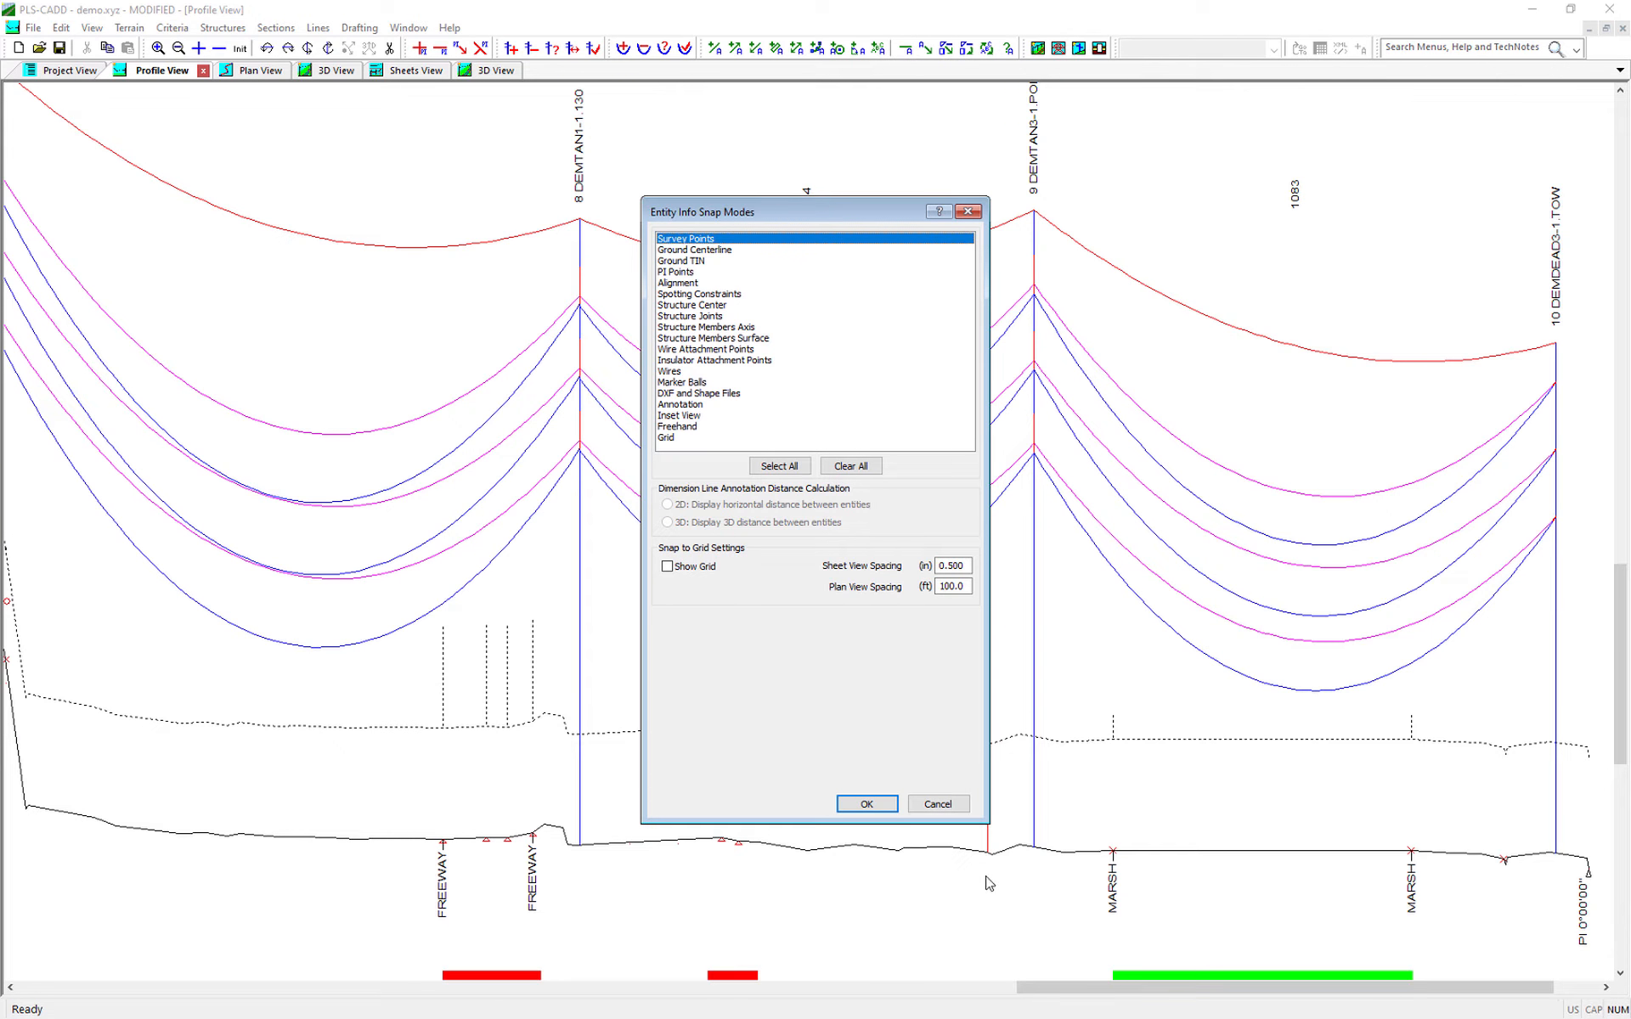
{"action": "left_click", "coordinate": [866, 803]}
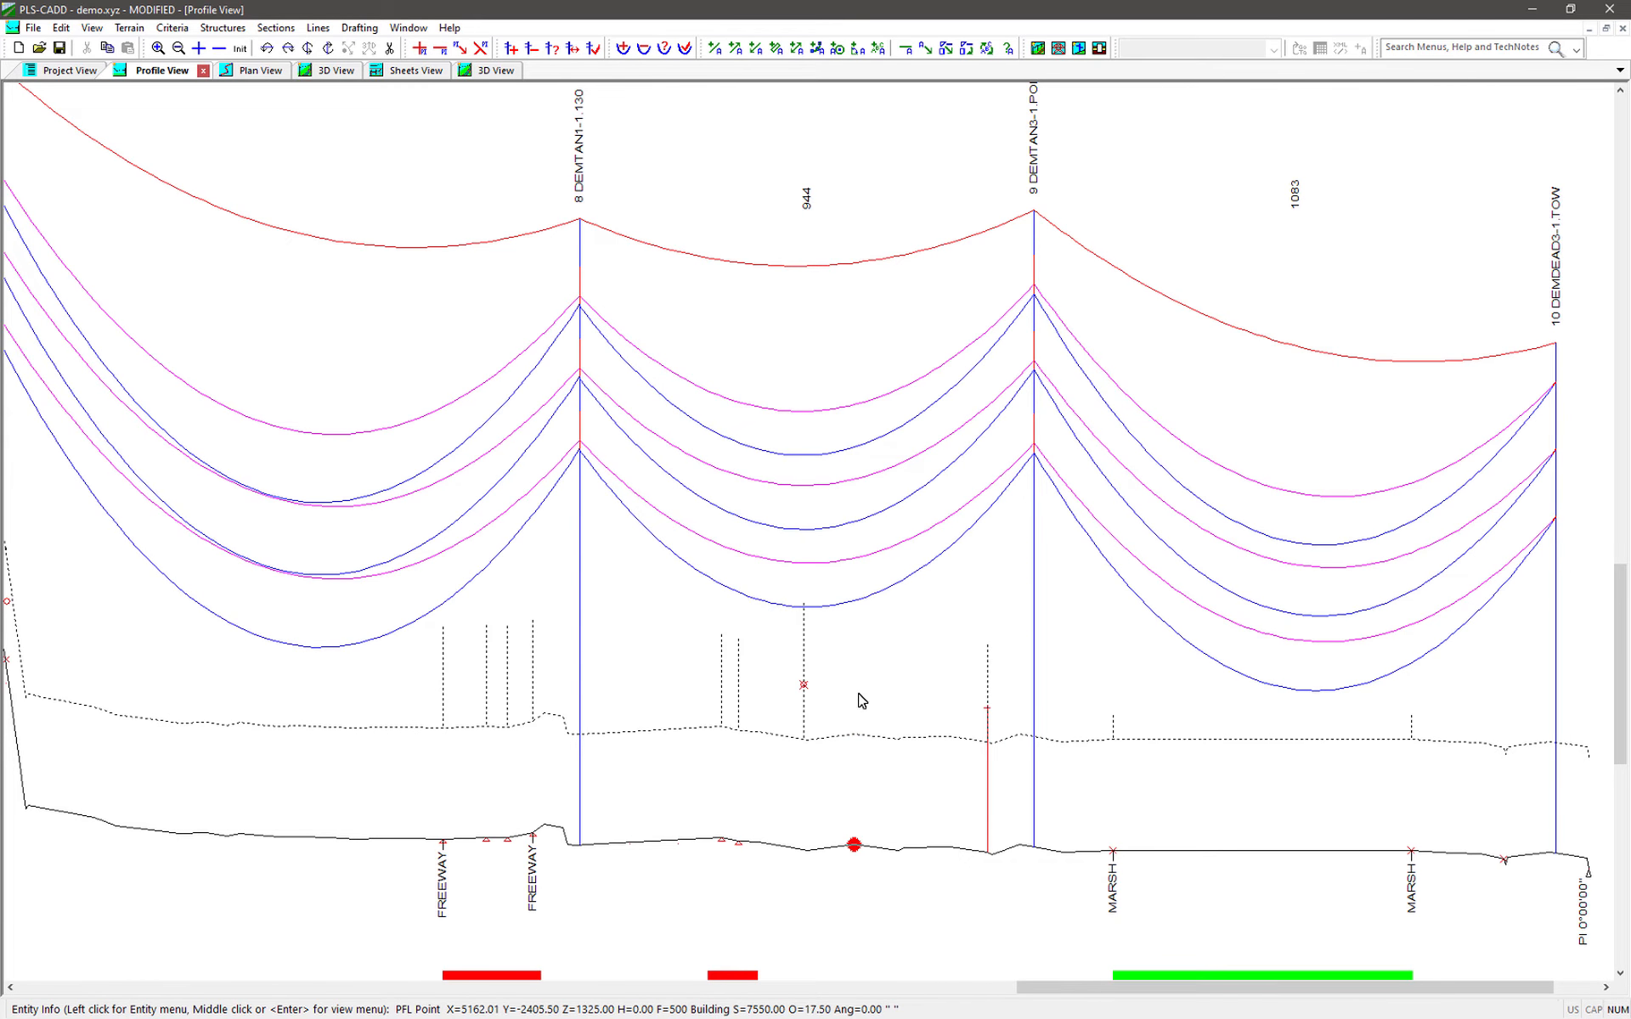
Review the feature code of the building survey point under the span between structures 8 and 9 in its survey point editor
{"action": "scroll", "coordinate": [841, 686], "scroll_direction": "up", "scroll_amount": 3}
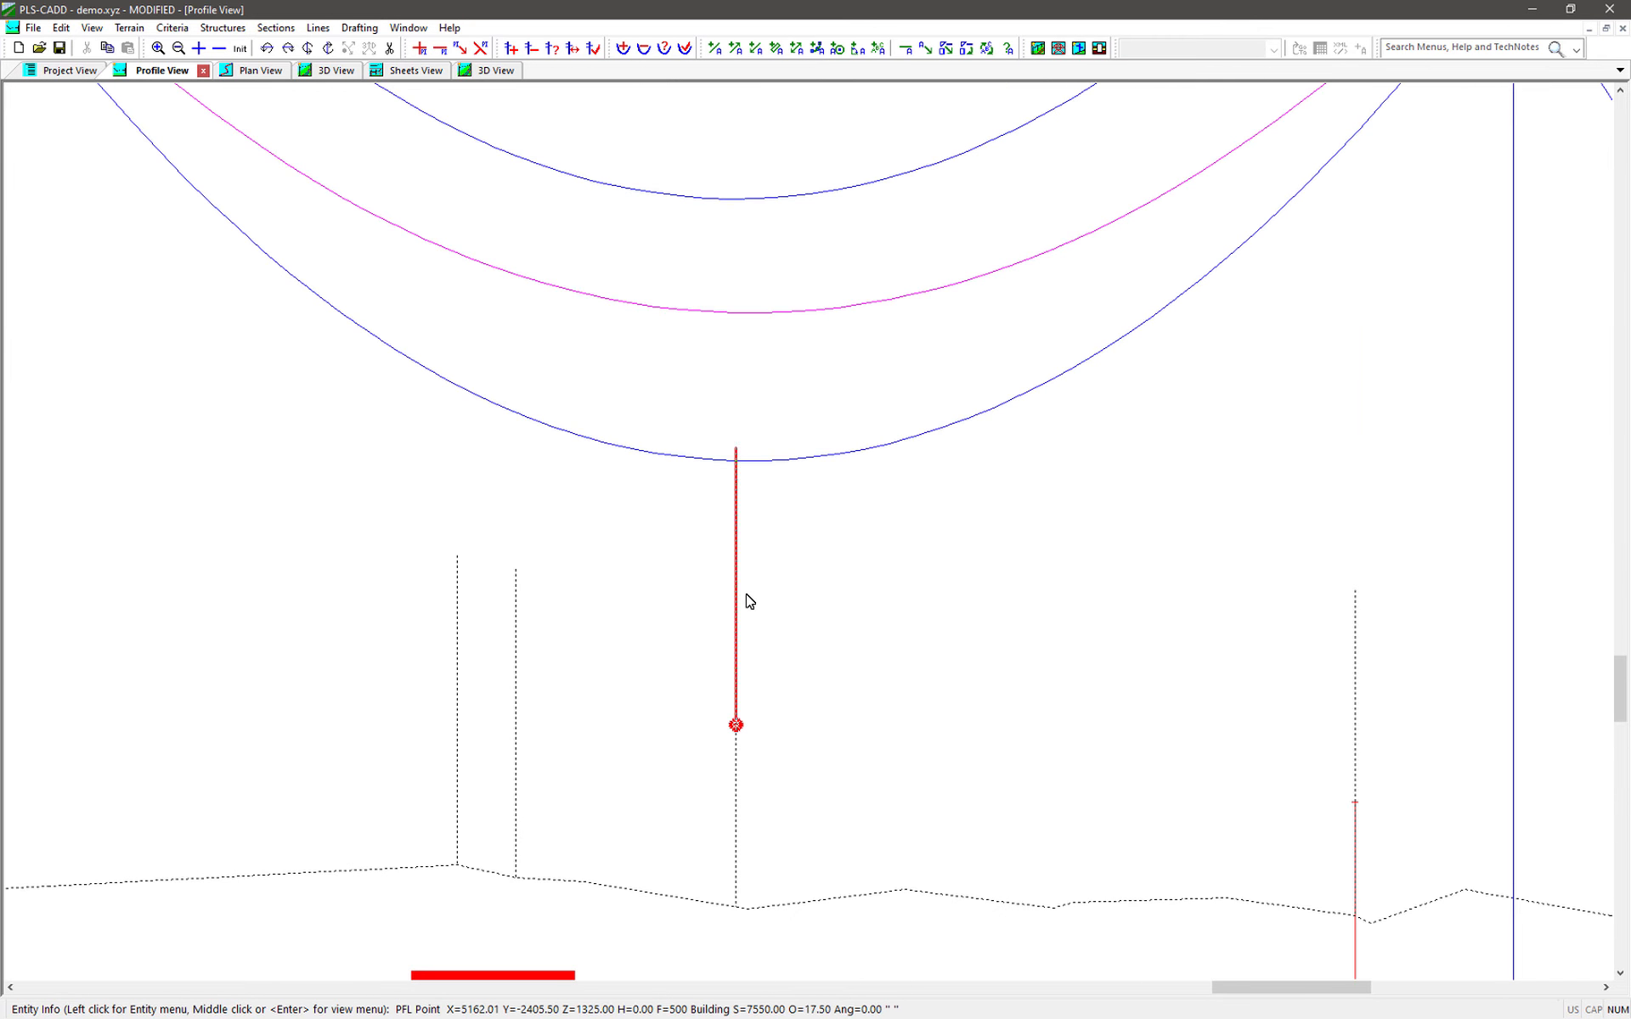
{"action": "scroll", "coordinate": [748, 600], "scroll_direction": "down", "scroll_amount": 2}
{"action": "scroll", "coordinate": [750, 629], "scroll_direction": "down", "scroll_amount": 1}
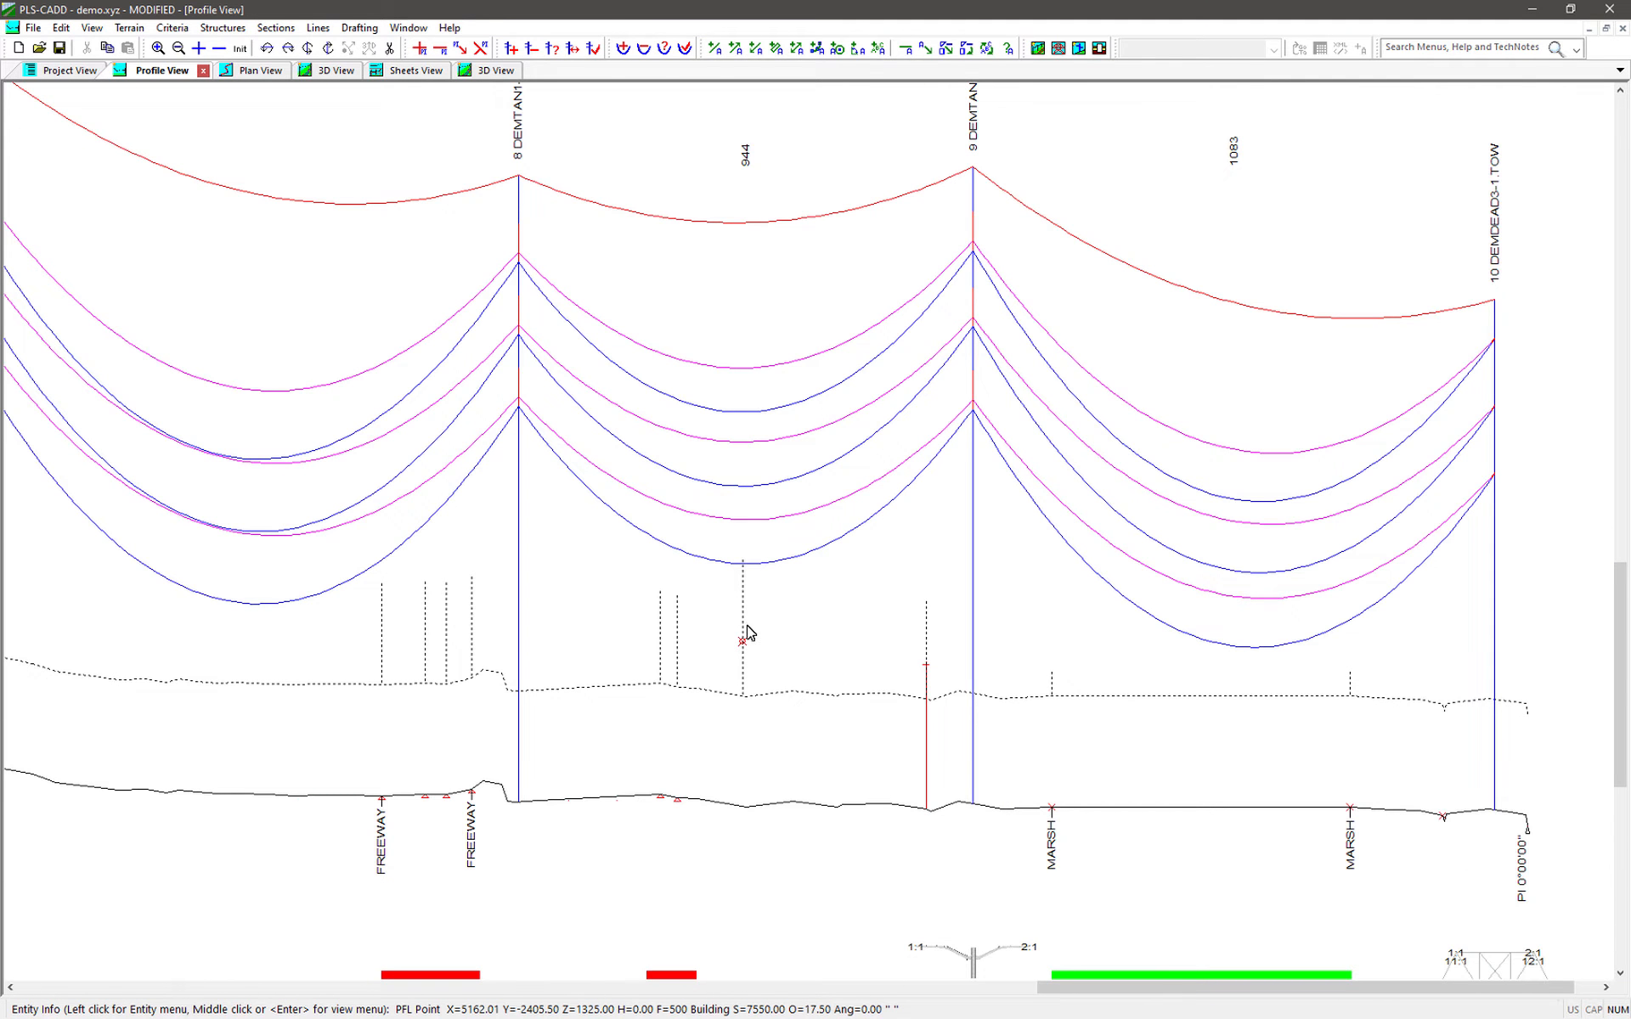
{"action": "left_click", "coordinate": [744, 643]}
{"action": "left_click", "coordinate": [803, 668]}
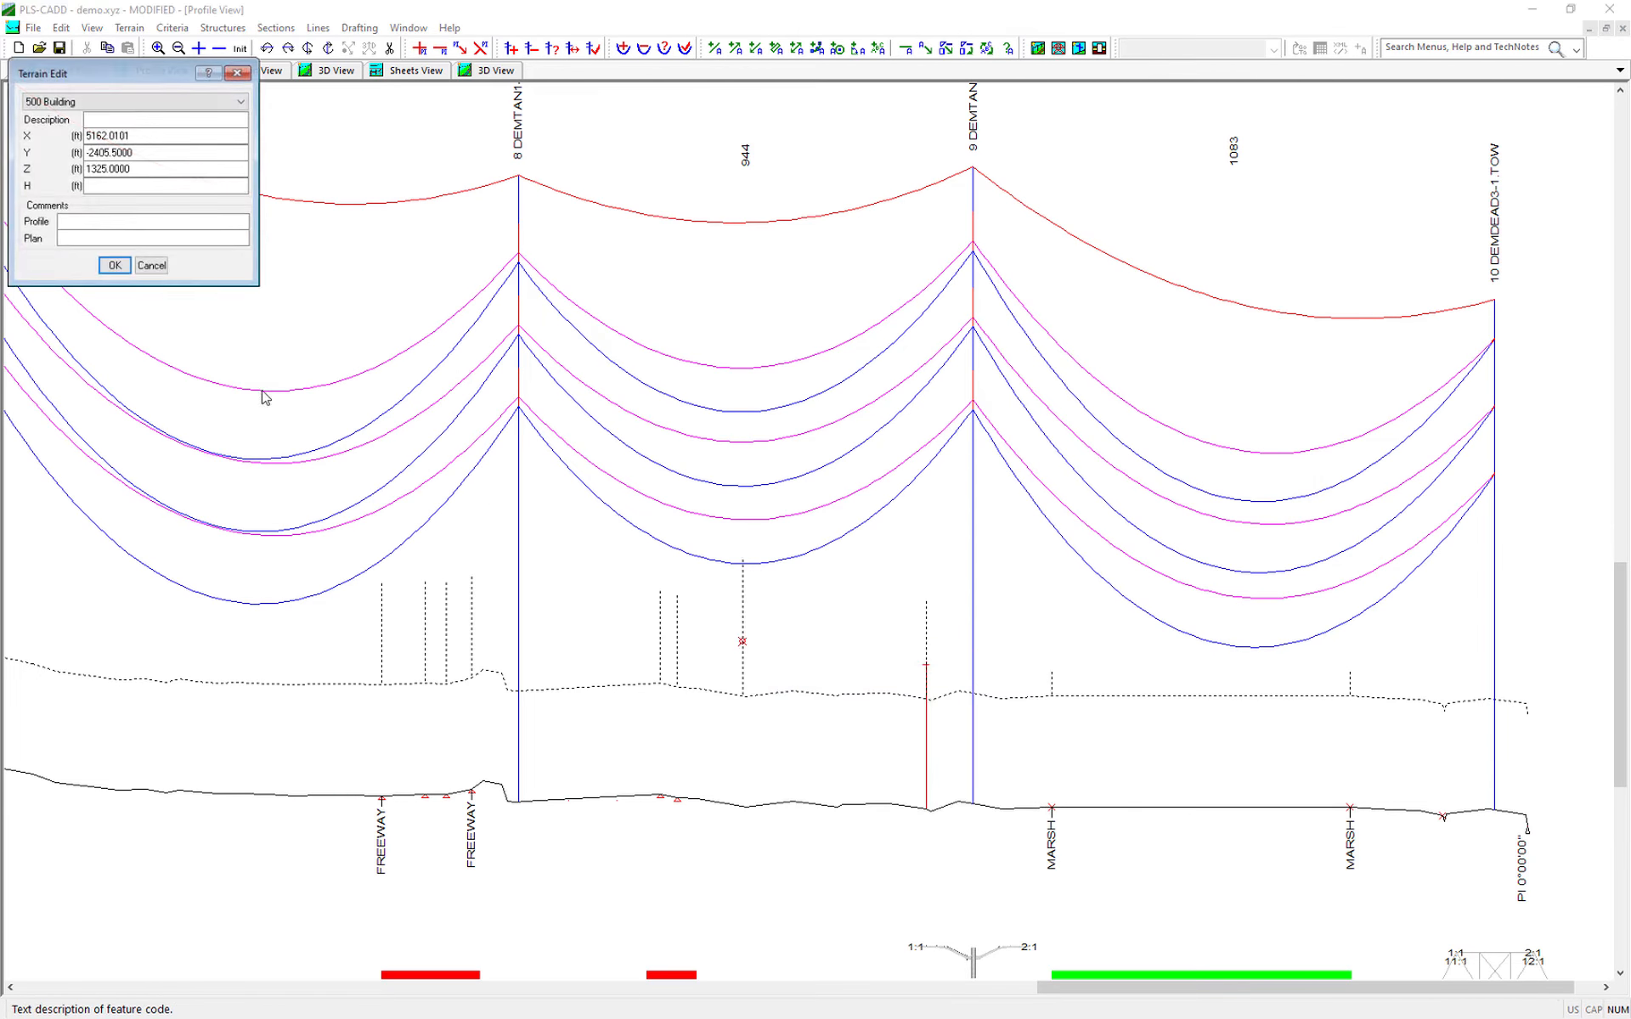
{"action": "left_click", "coordinate": [43, 104]}
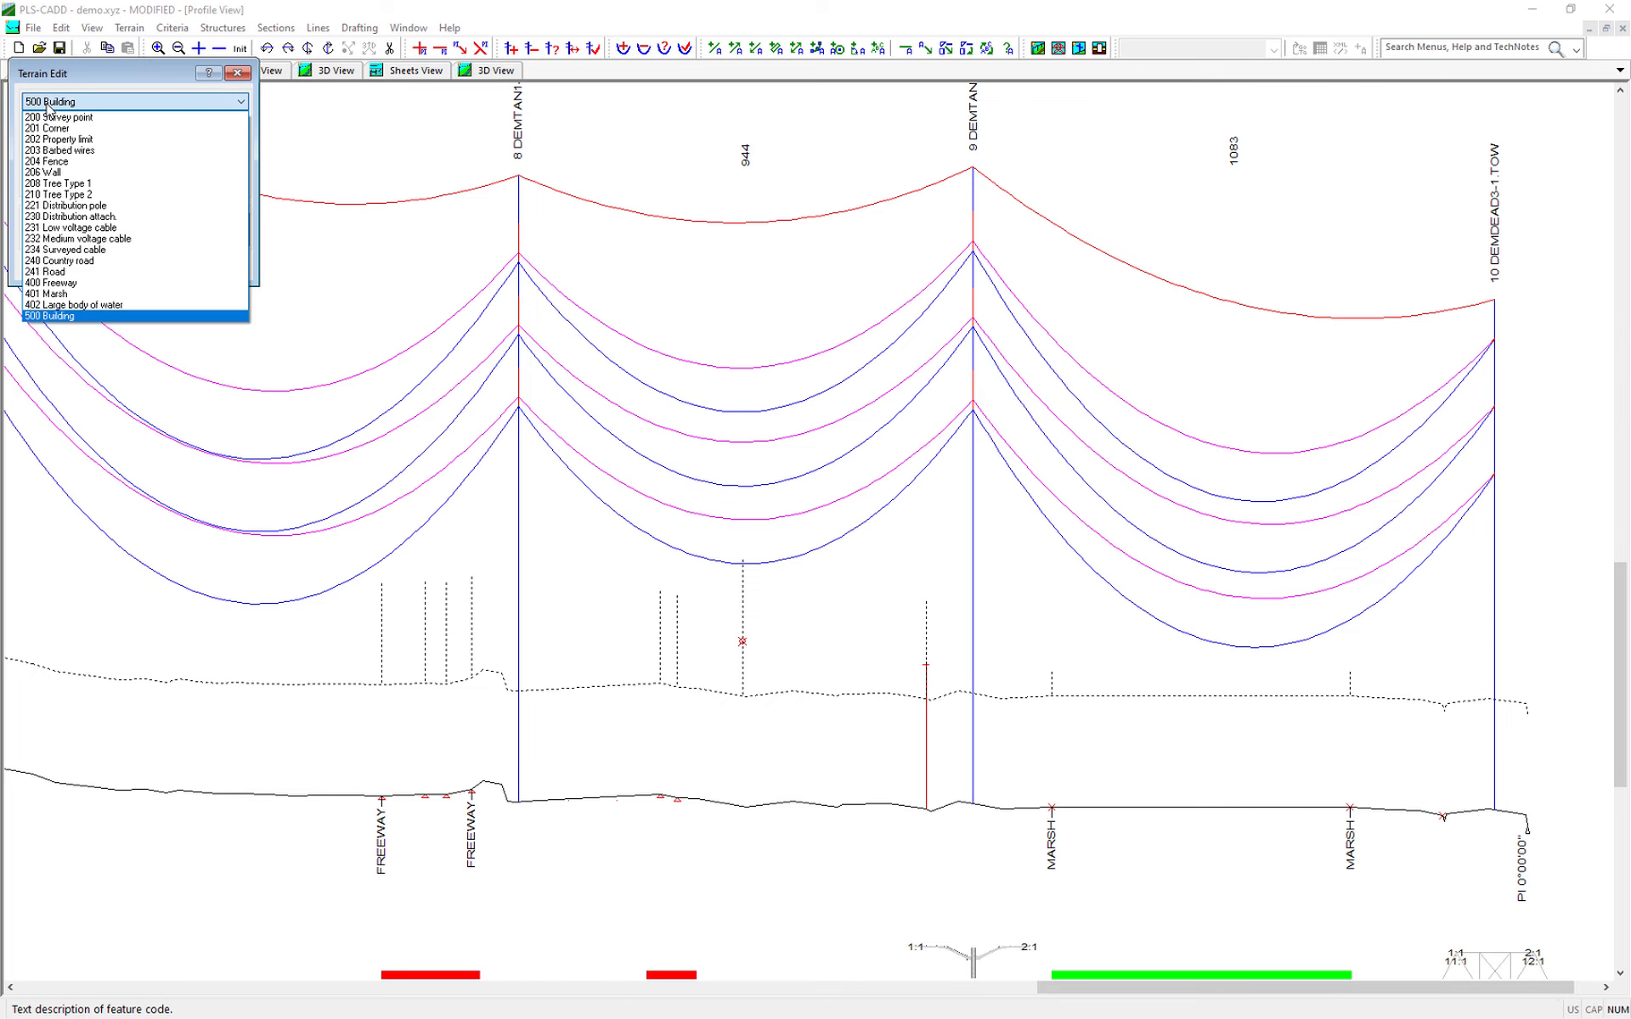
{"action": "left_click", "coordinate": [53, 108]}
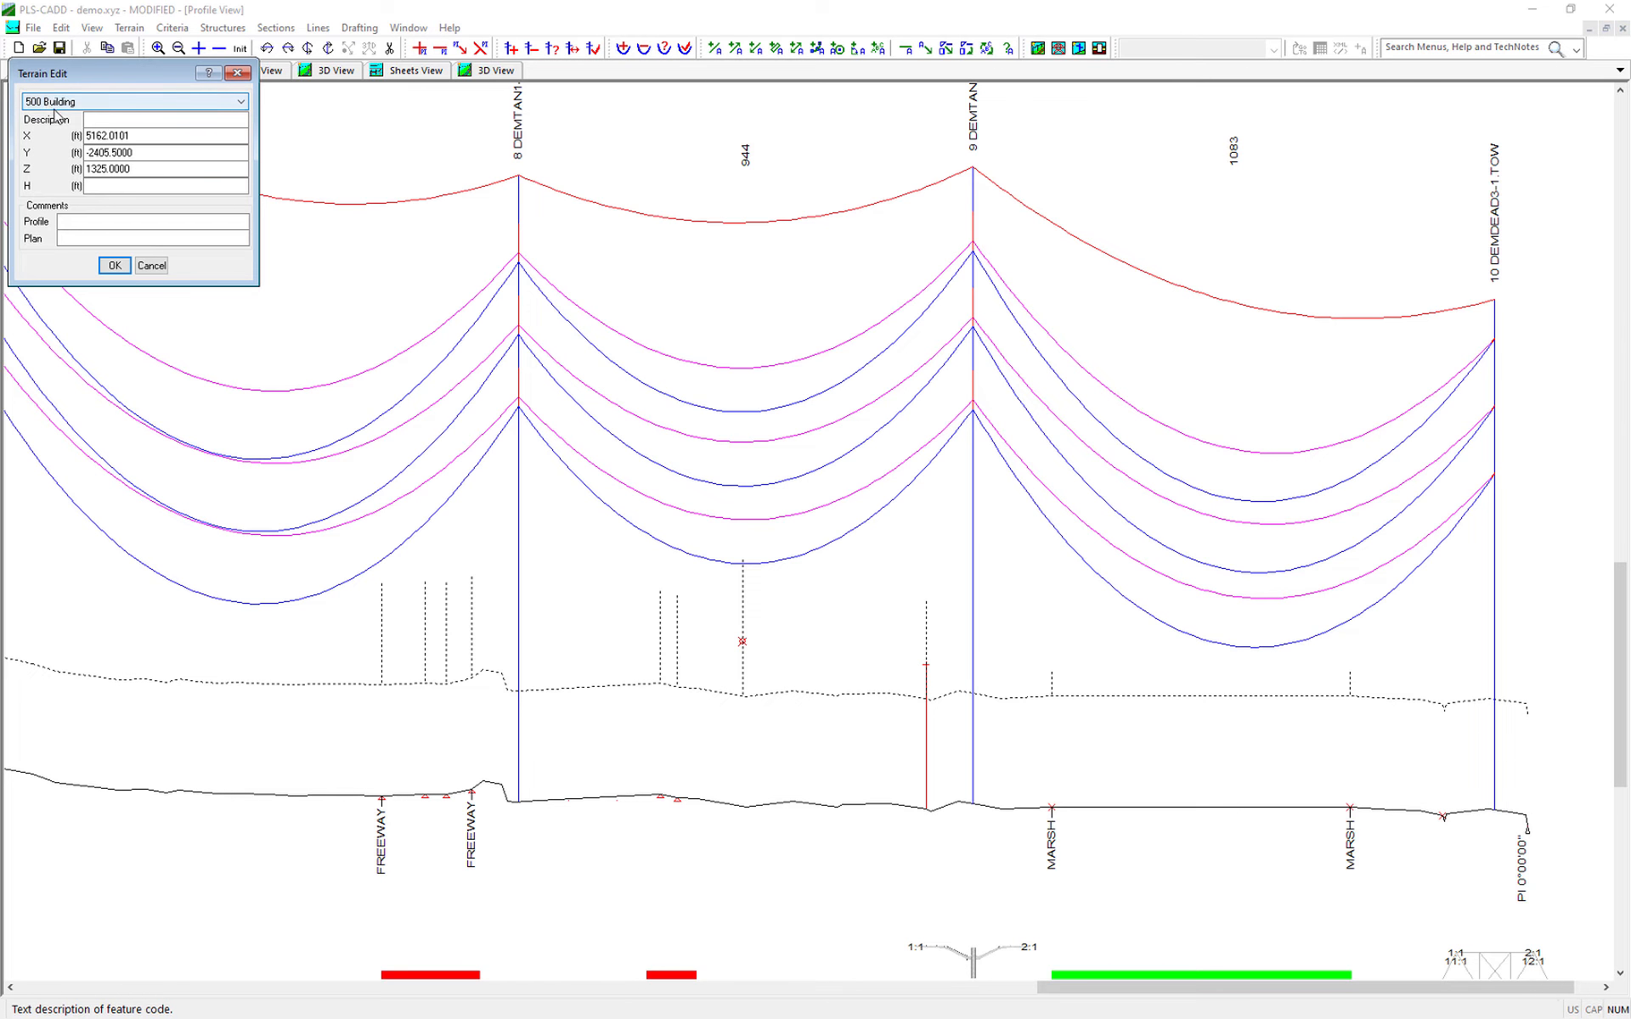
{"action": "left_click", "coordinate": [115, 266]}
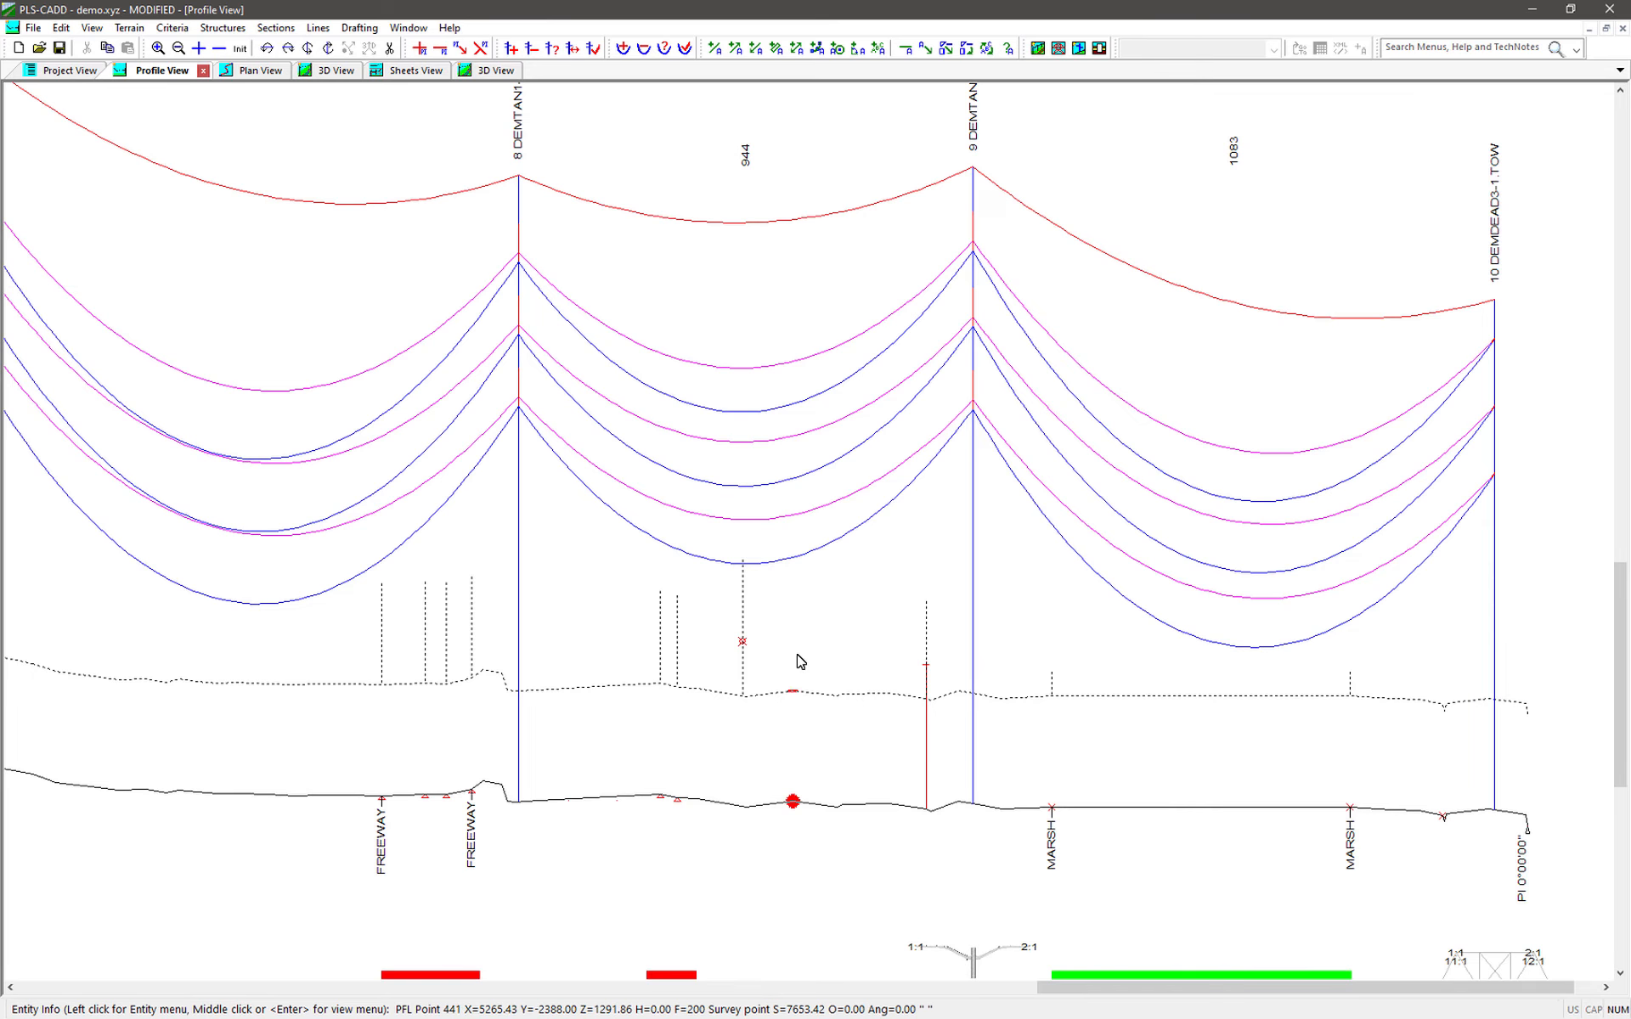
Check wire clearance to the building survey point between structures 8 and 9, considering wires within 89 ft and rectangular clearance requirements
{"action": "left_click", "coordinate": [771, 643]}
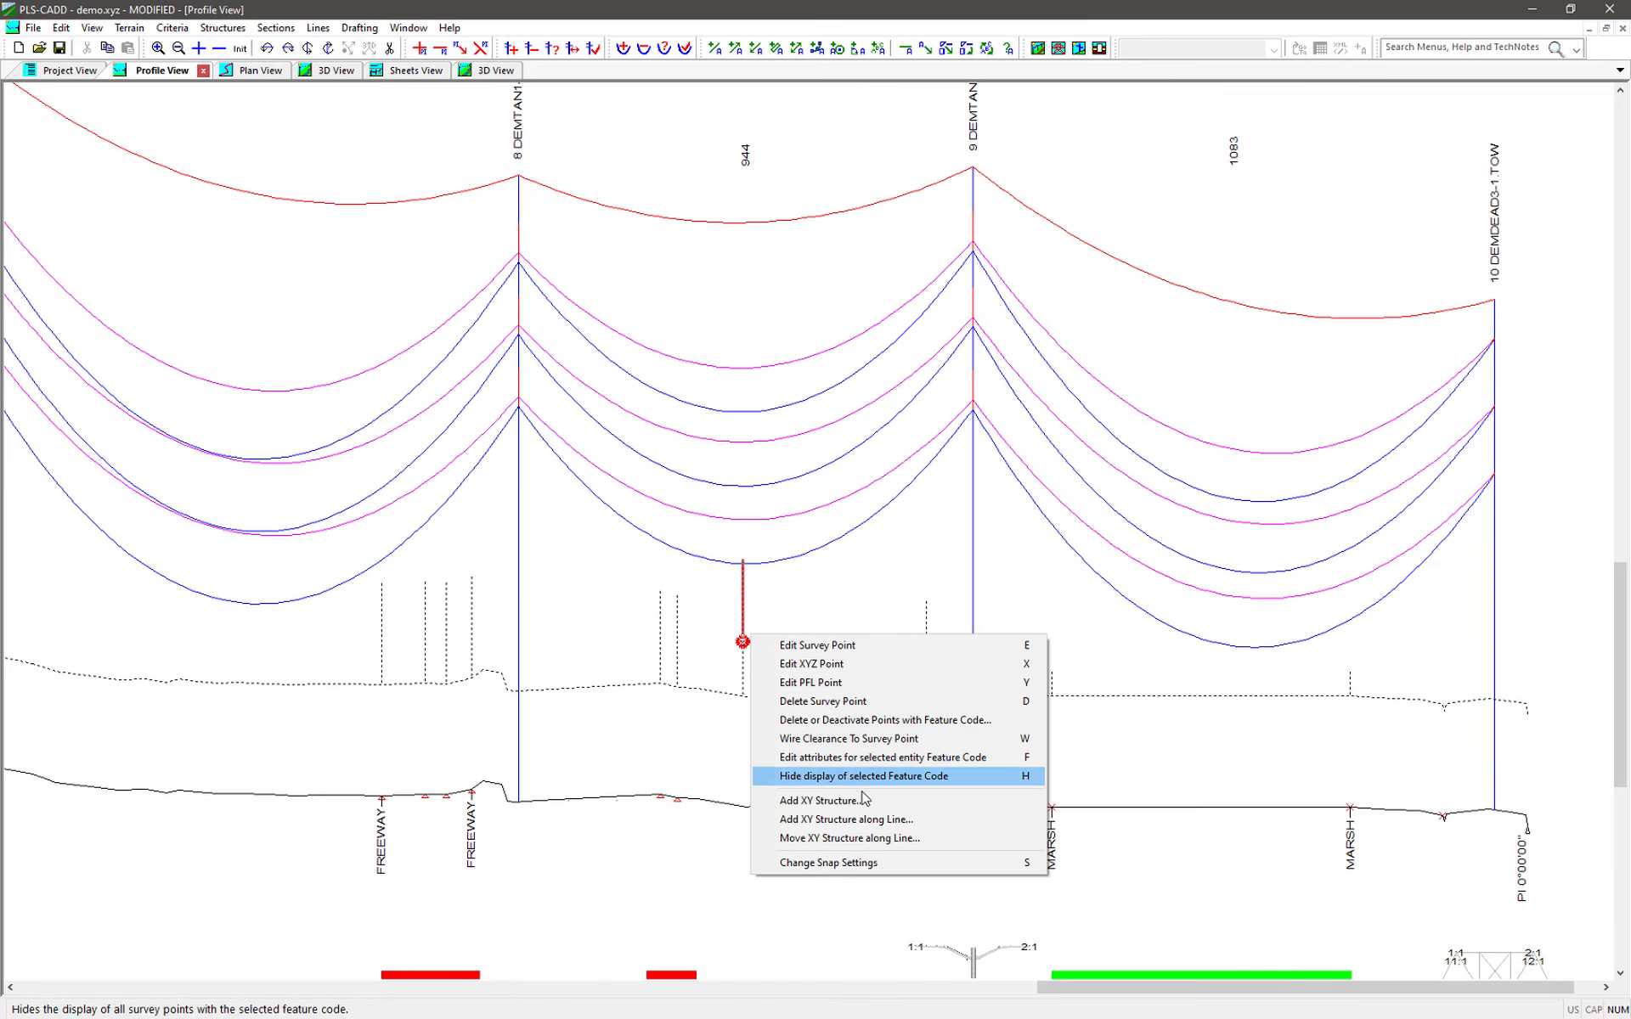
{"action": "left_click", "coordinate": [871, 739]}
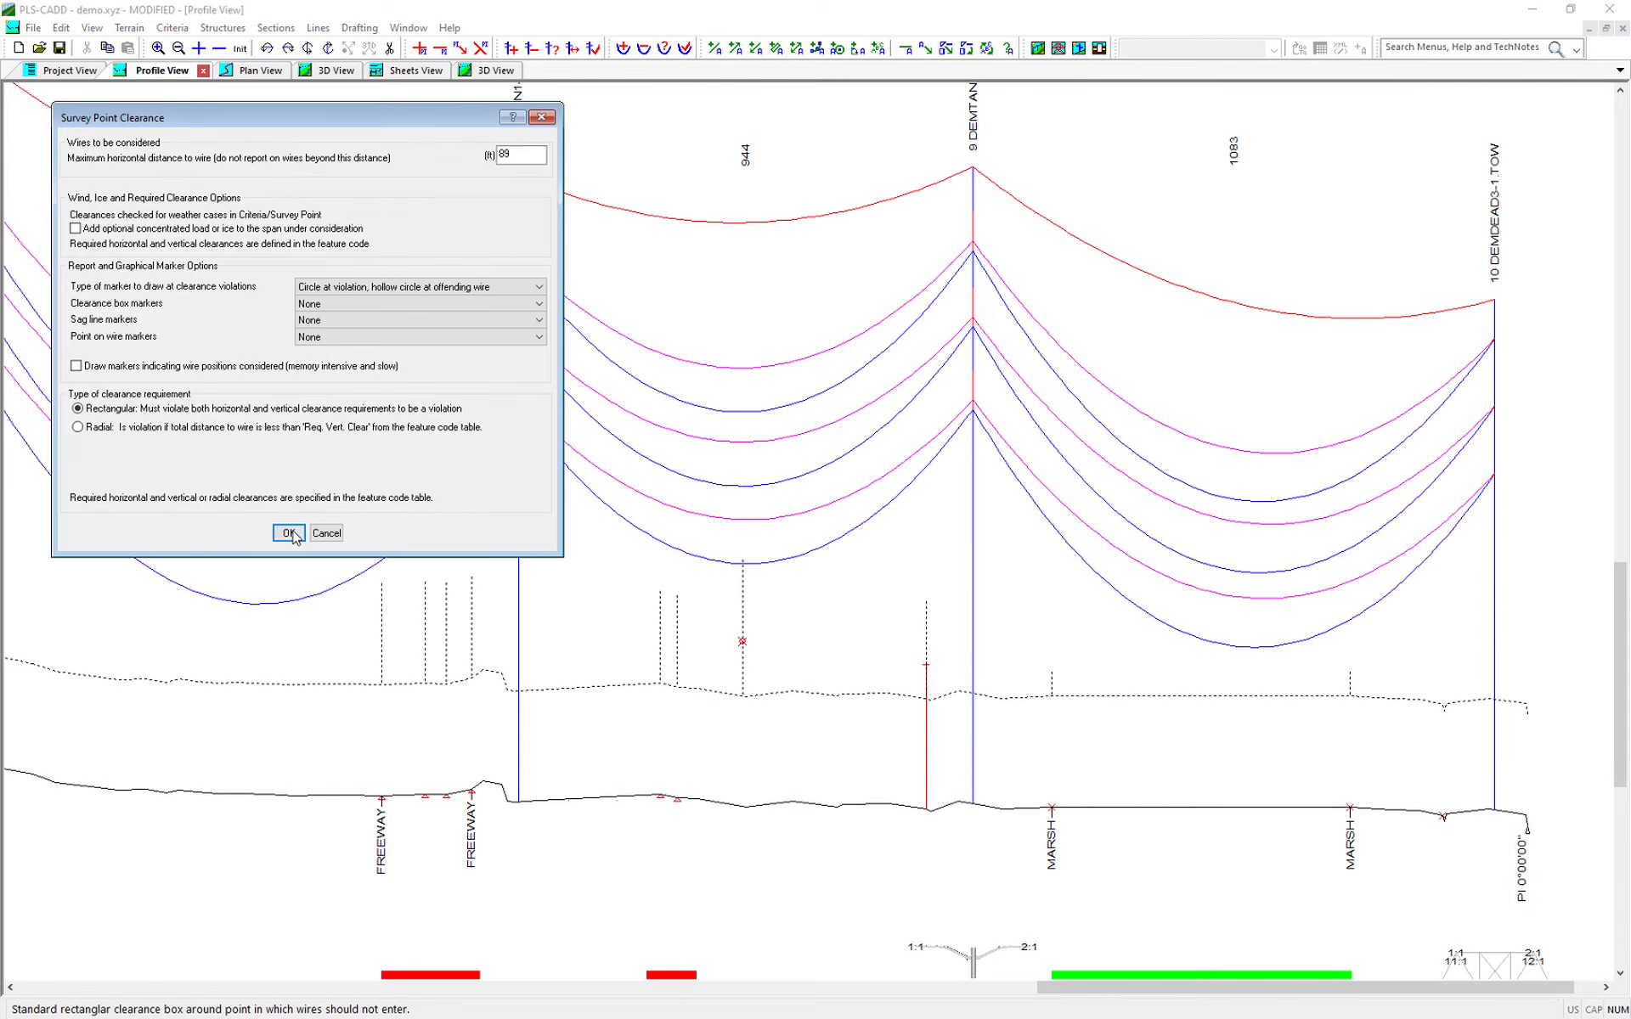
{"action": "left_click", "coordinate": [756, 646]}
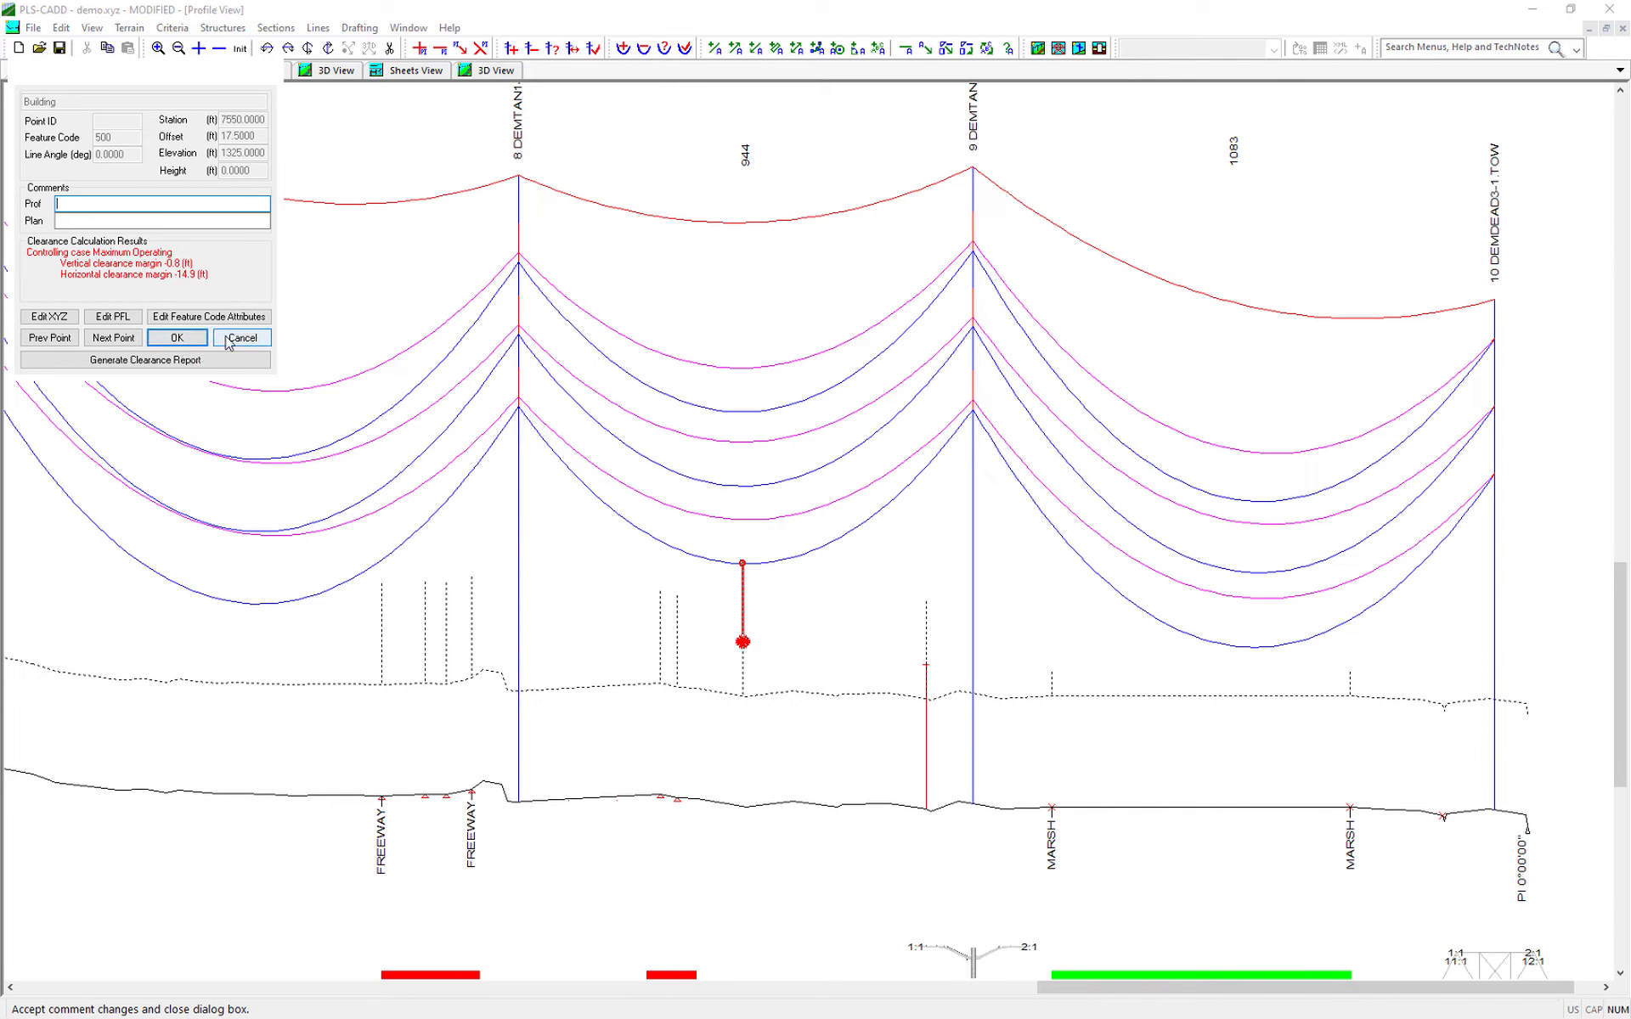
{"action": "left_click", "coordinate": [227, 340]}
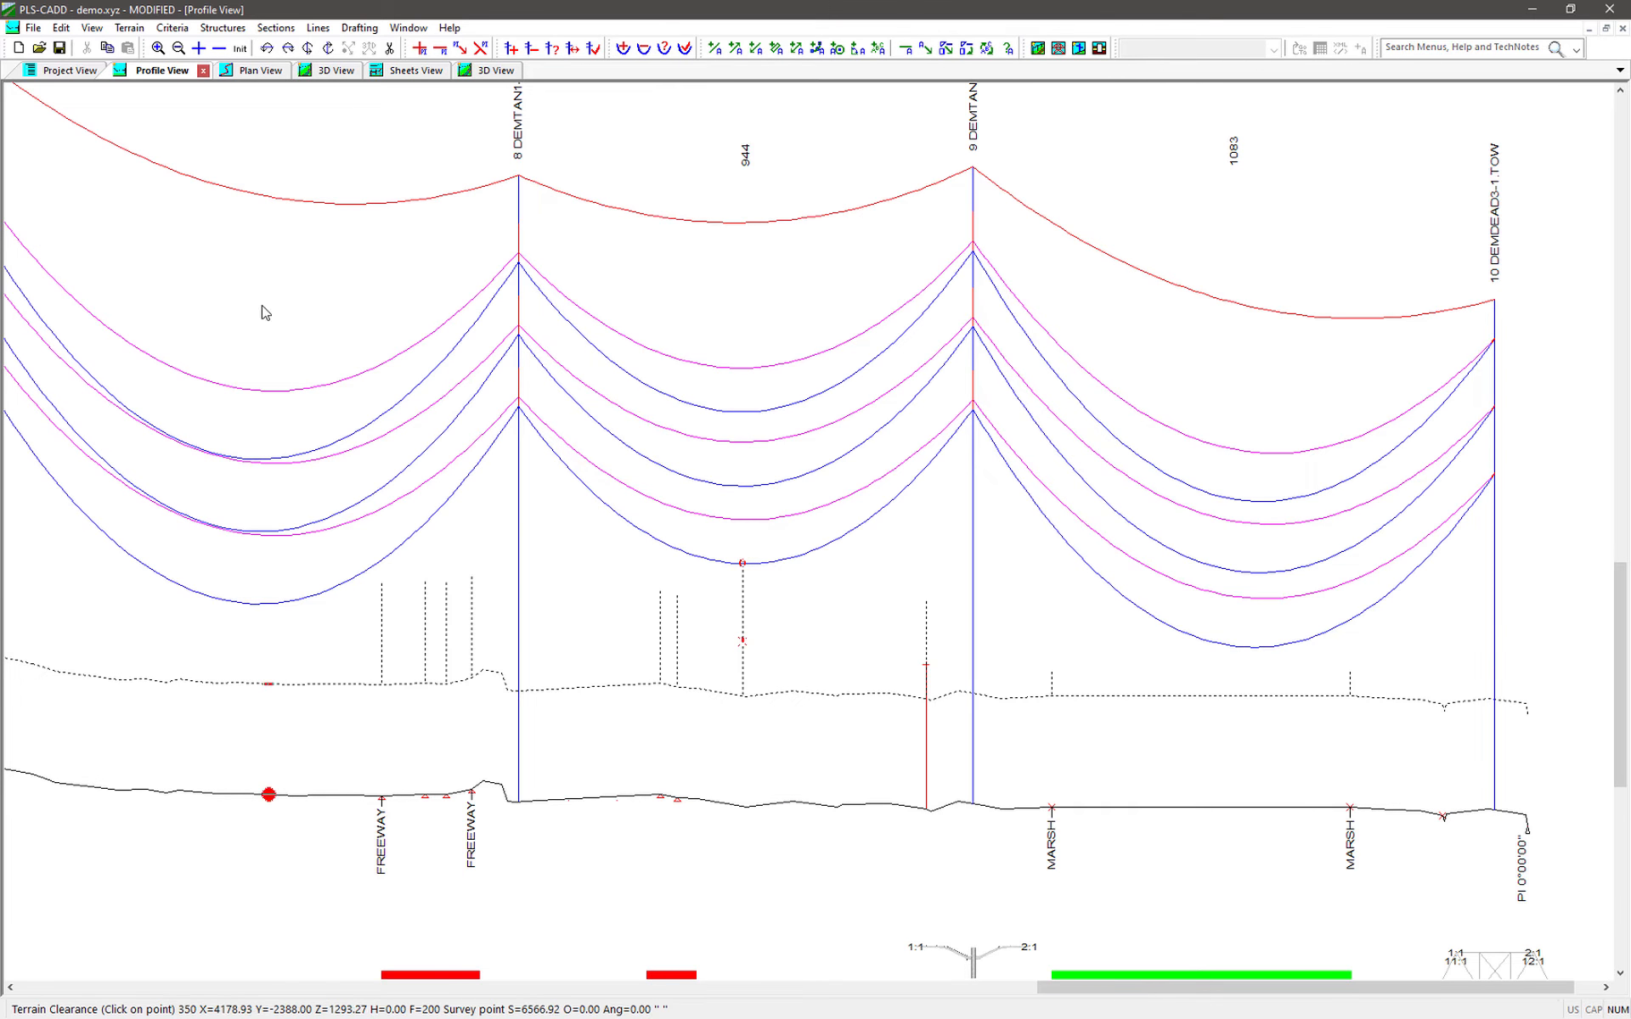
{"action": "left_click", "coordinate": [270, 30]}
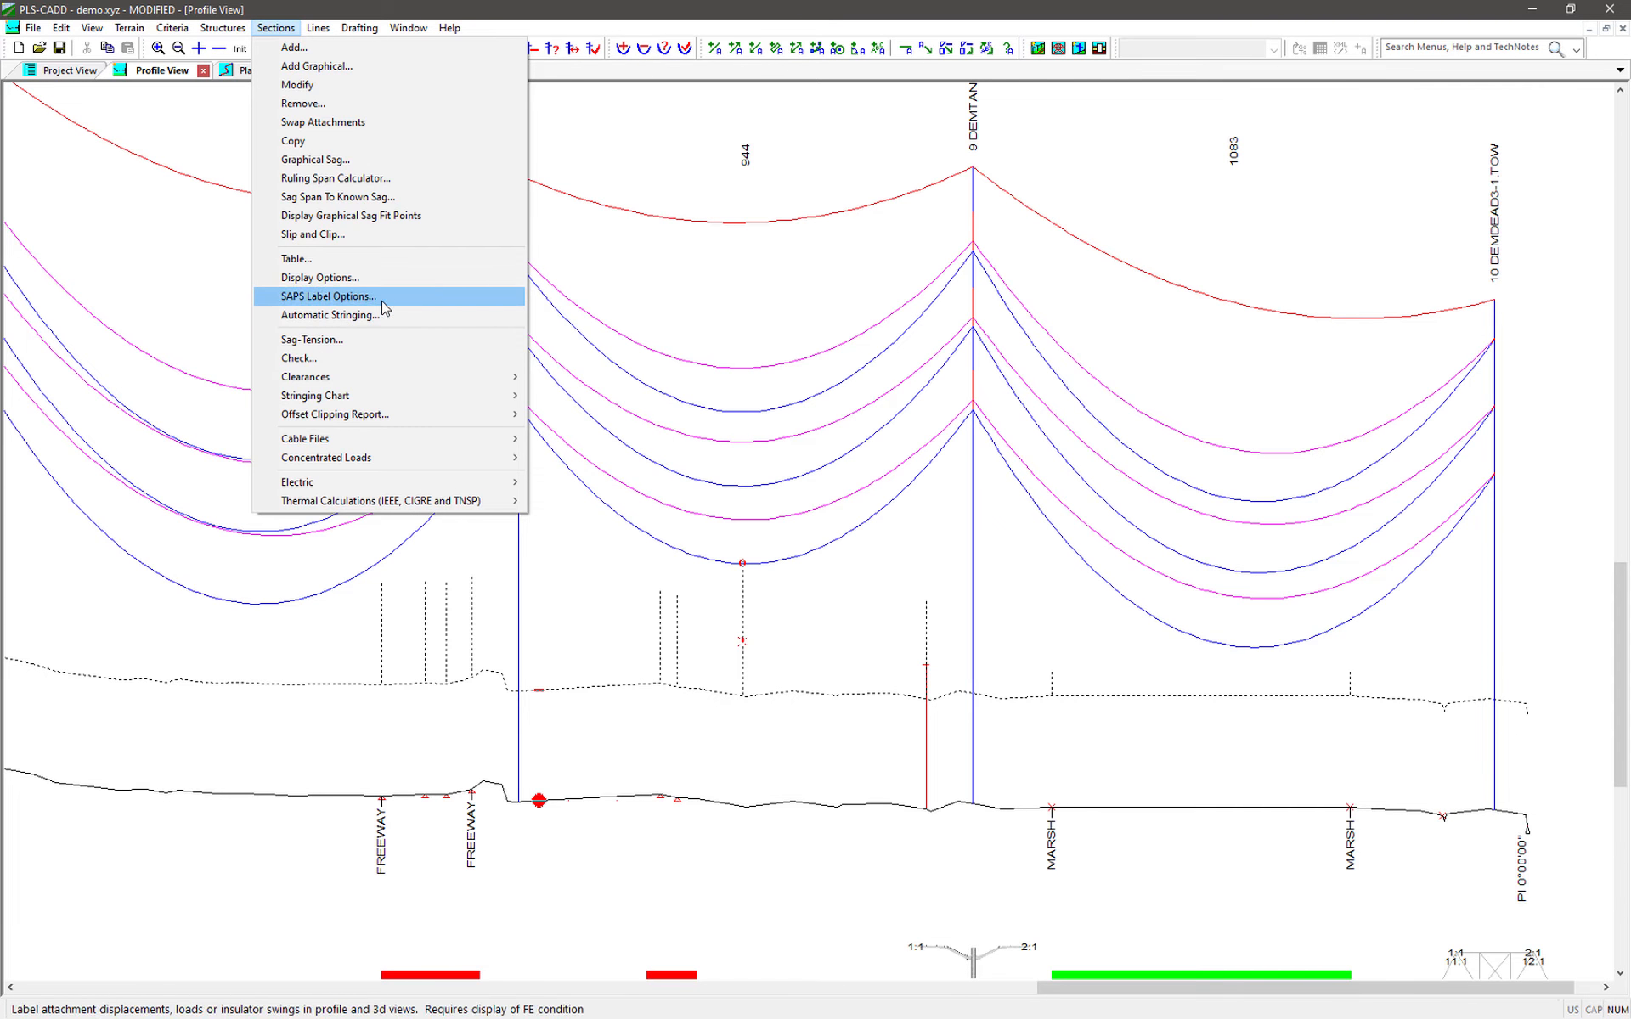
{"action": "left_click", "coordinate": [388, 242]}
{"action": "left_click", "coordinate": [703, 561]}
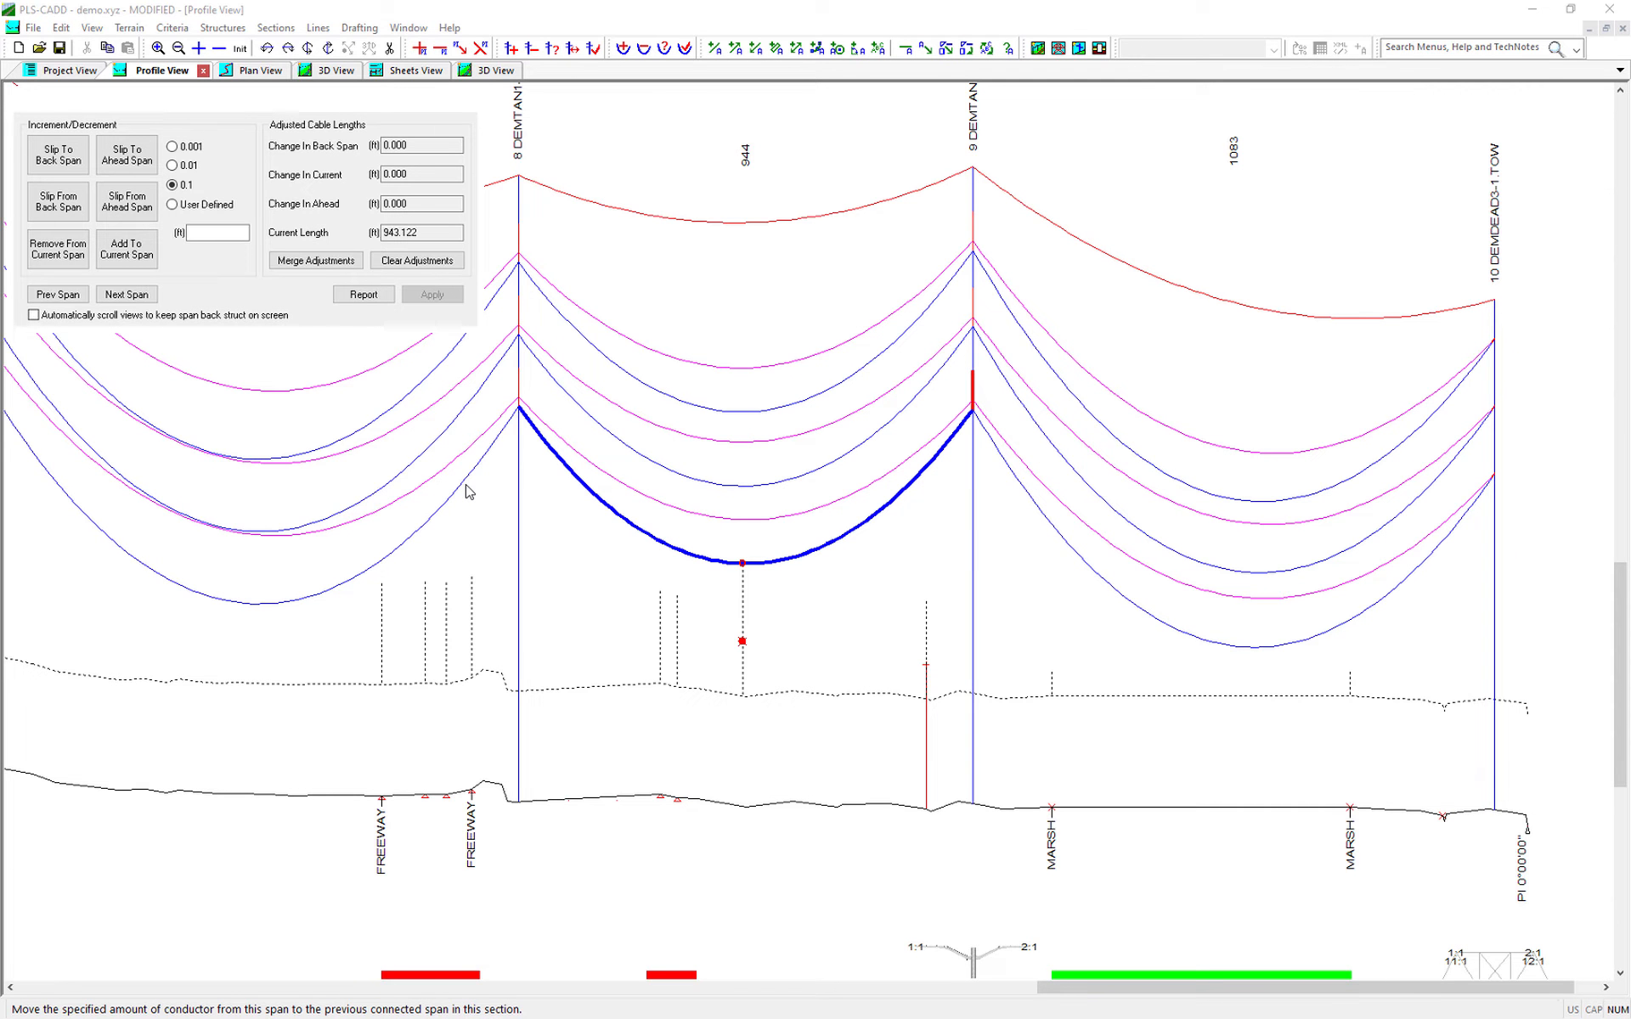
{"action": "left_click", "coordinate": [468, 102]}
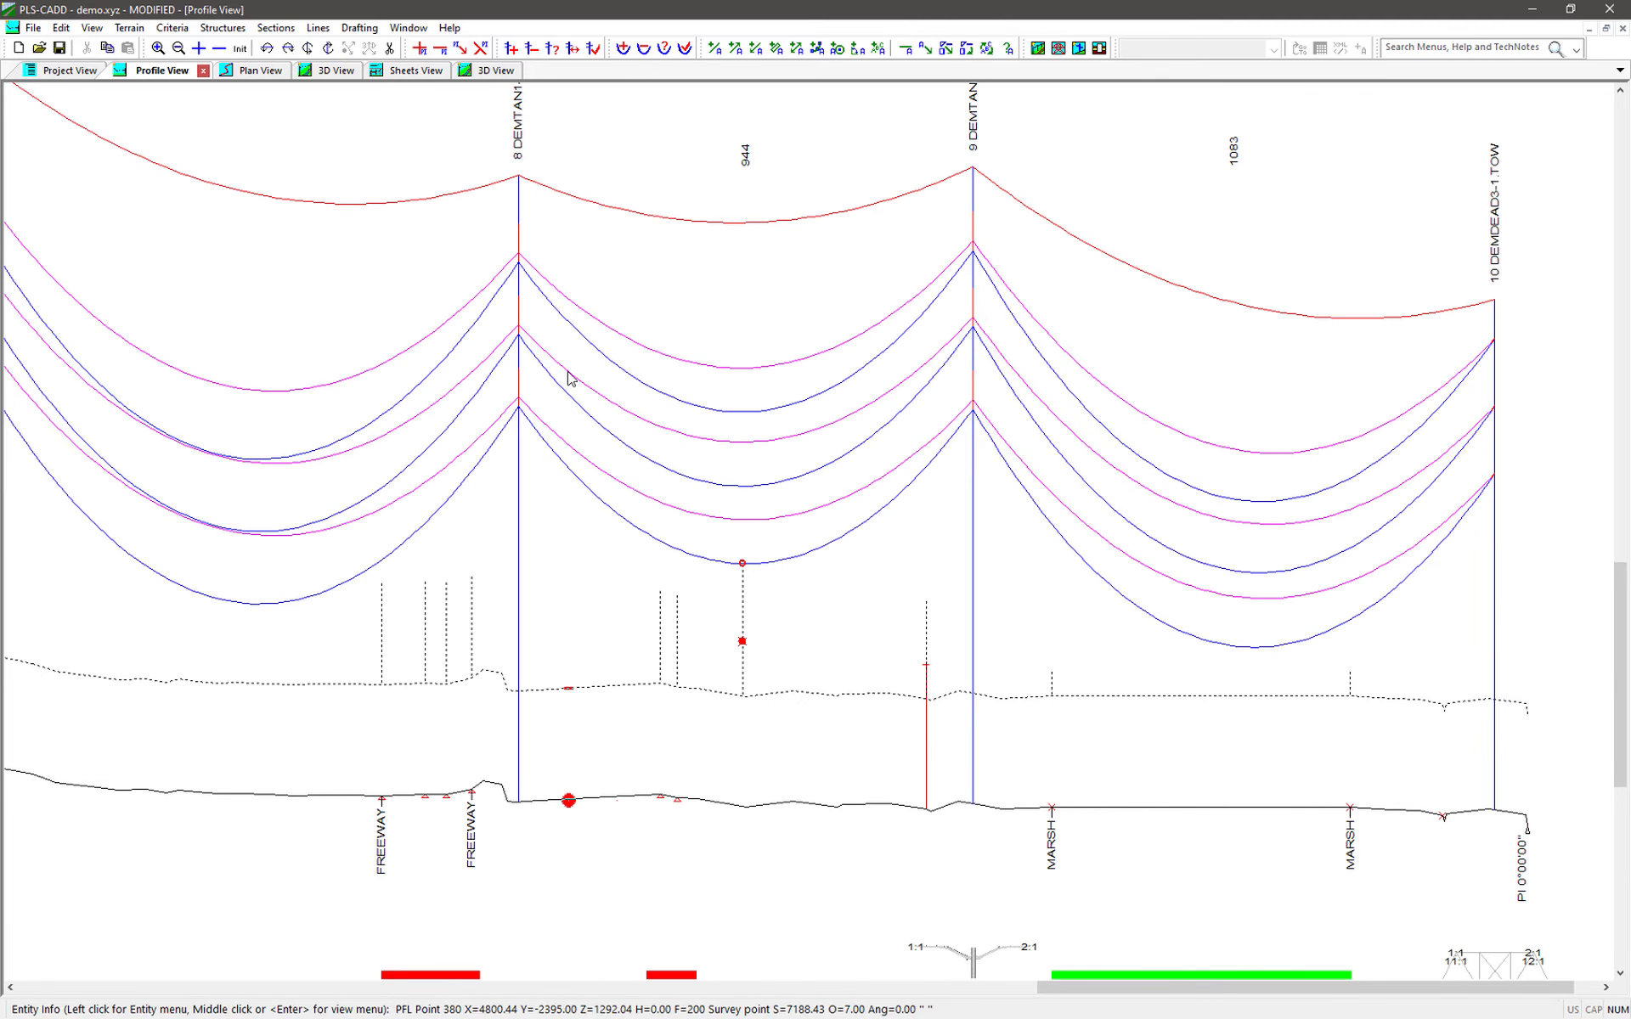
Run a structure check on structure 9 to examine its strength, swing, vertical load and deflection results
{"action": "left_click", "coordinate": [594, 48]}
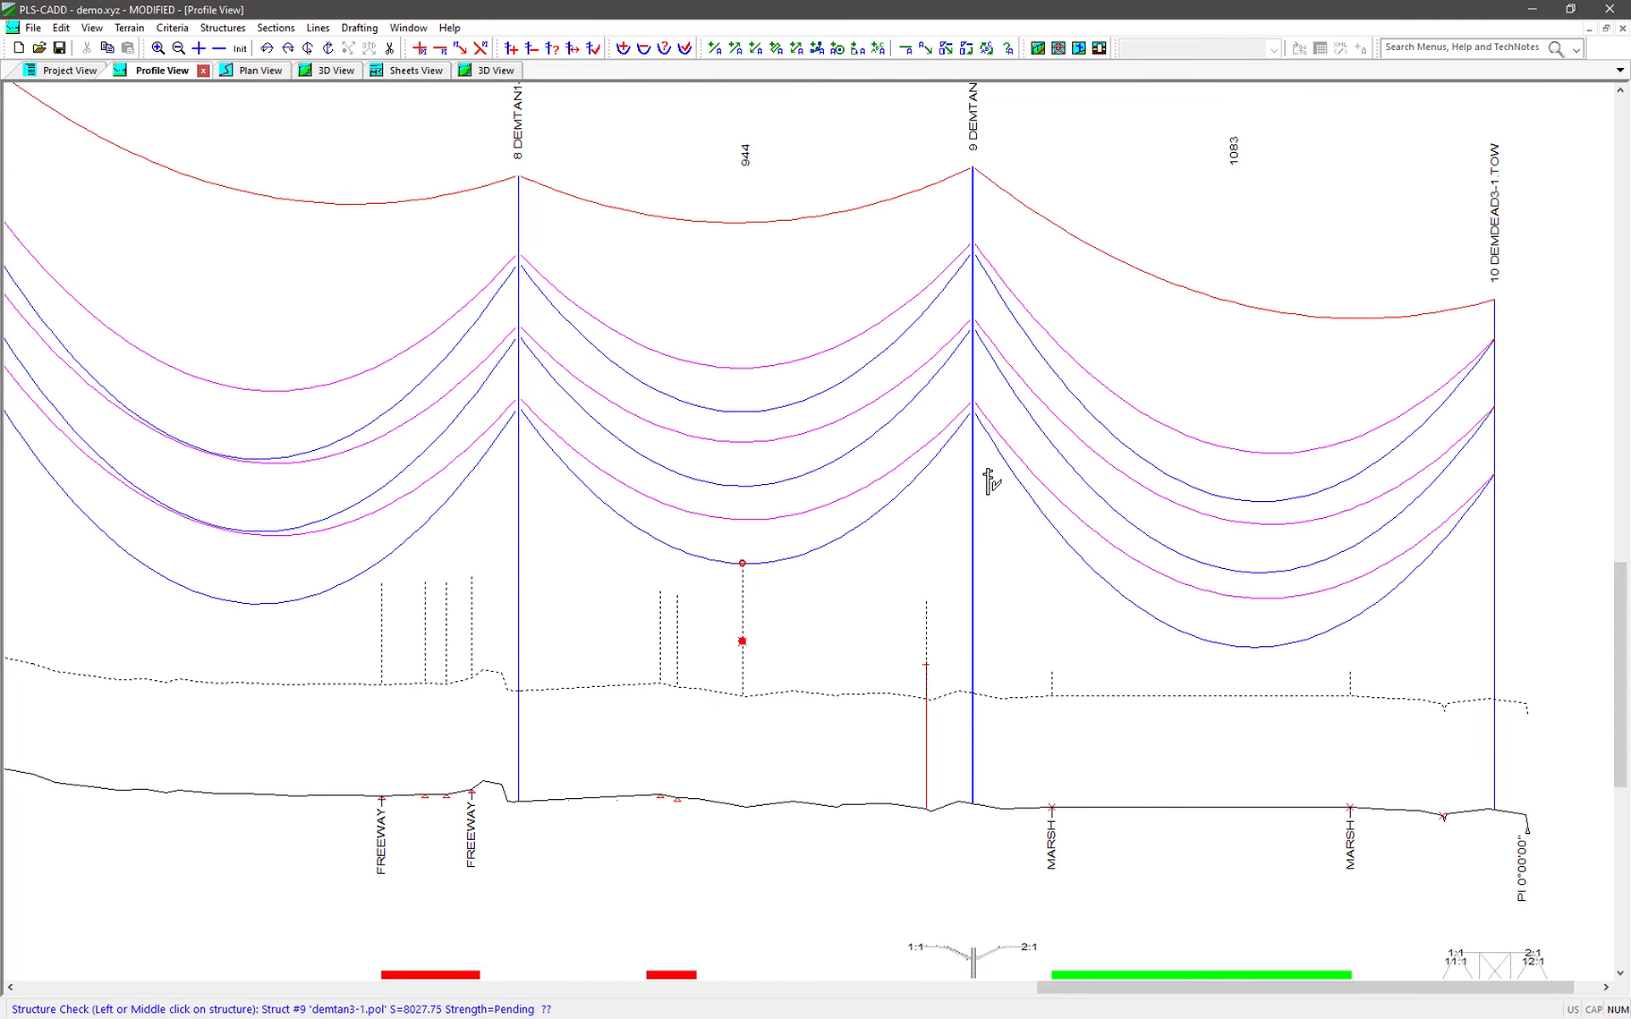
{"action": "left_click", "coordinate": [973, 499]}
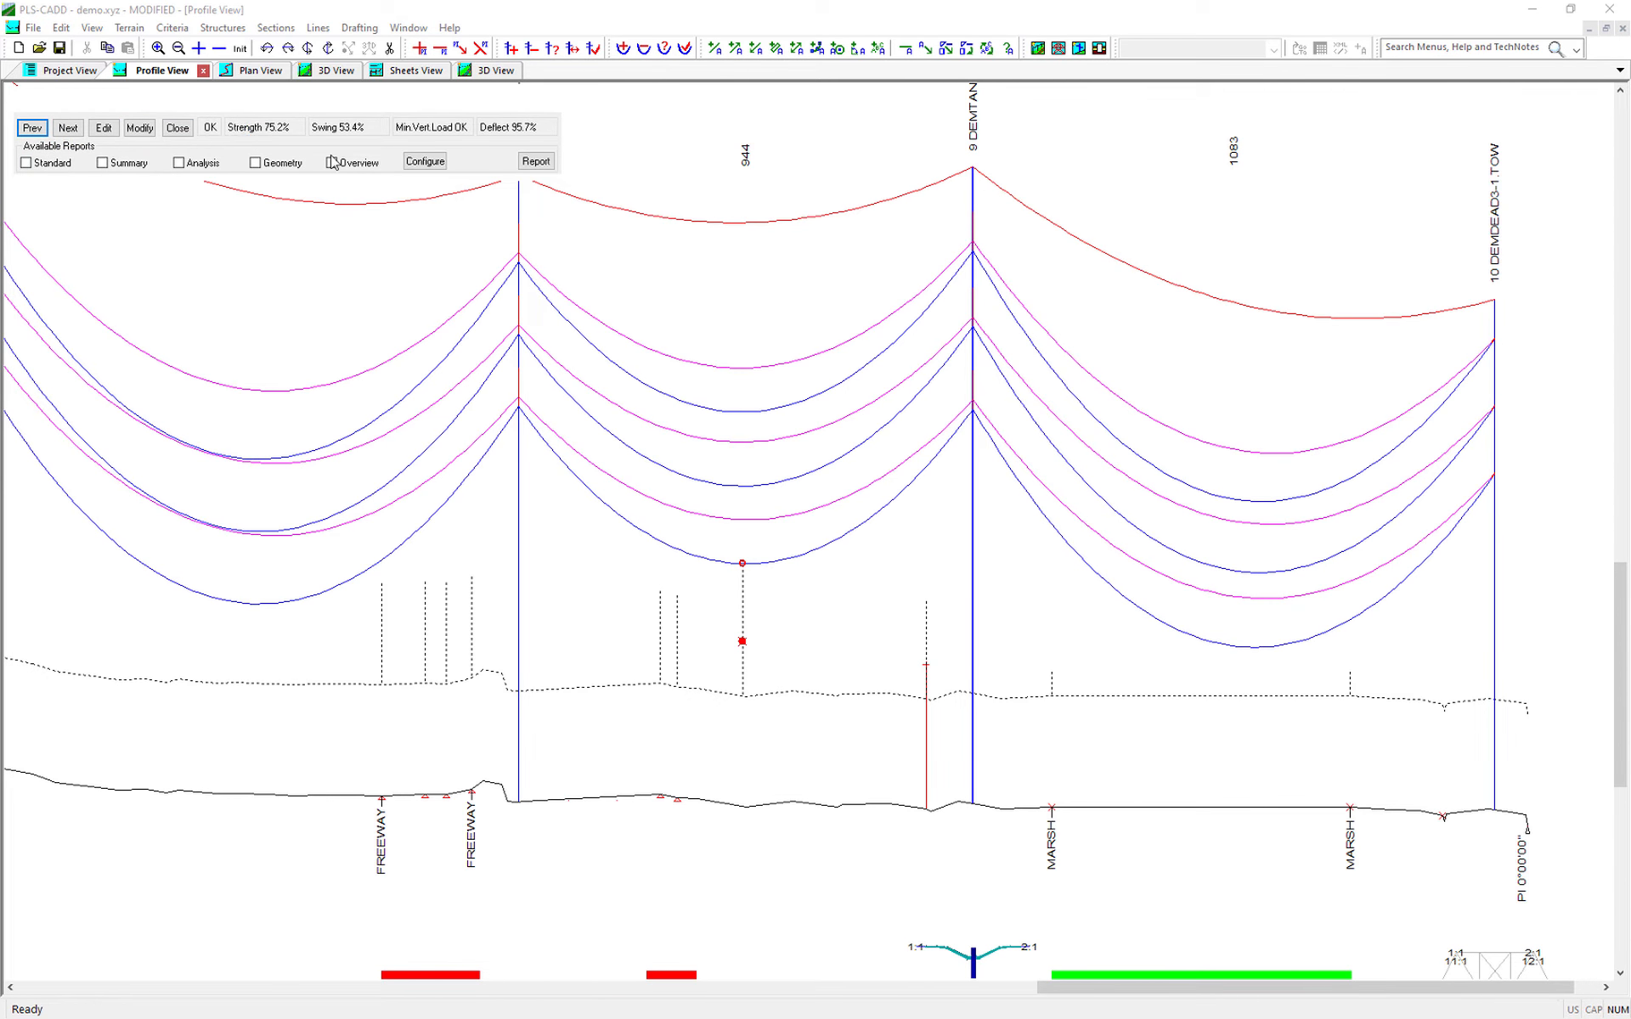
{"action": "left_click", "coordinate": [551, 104]}
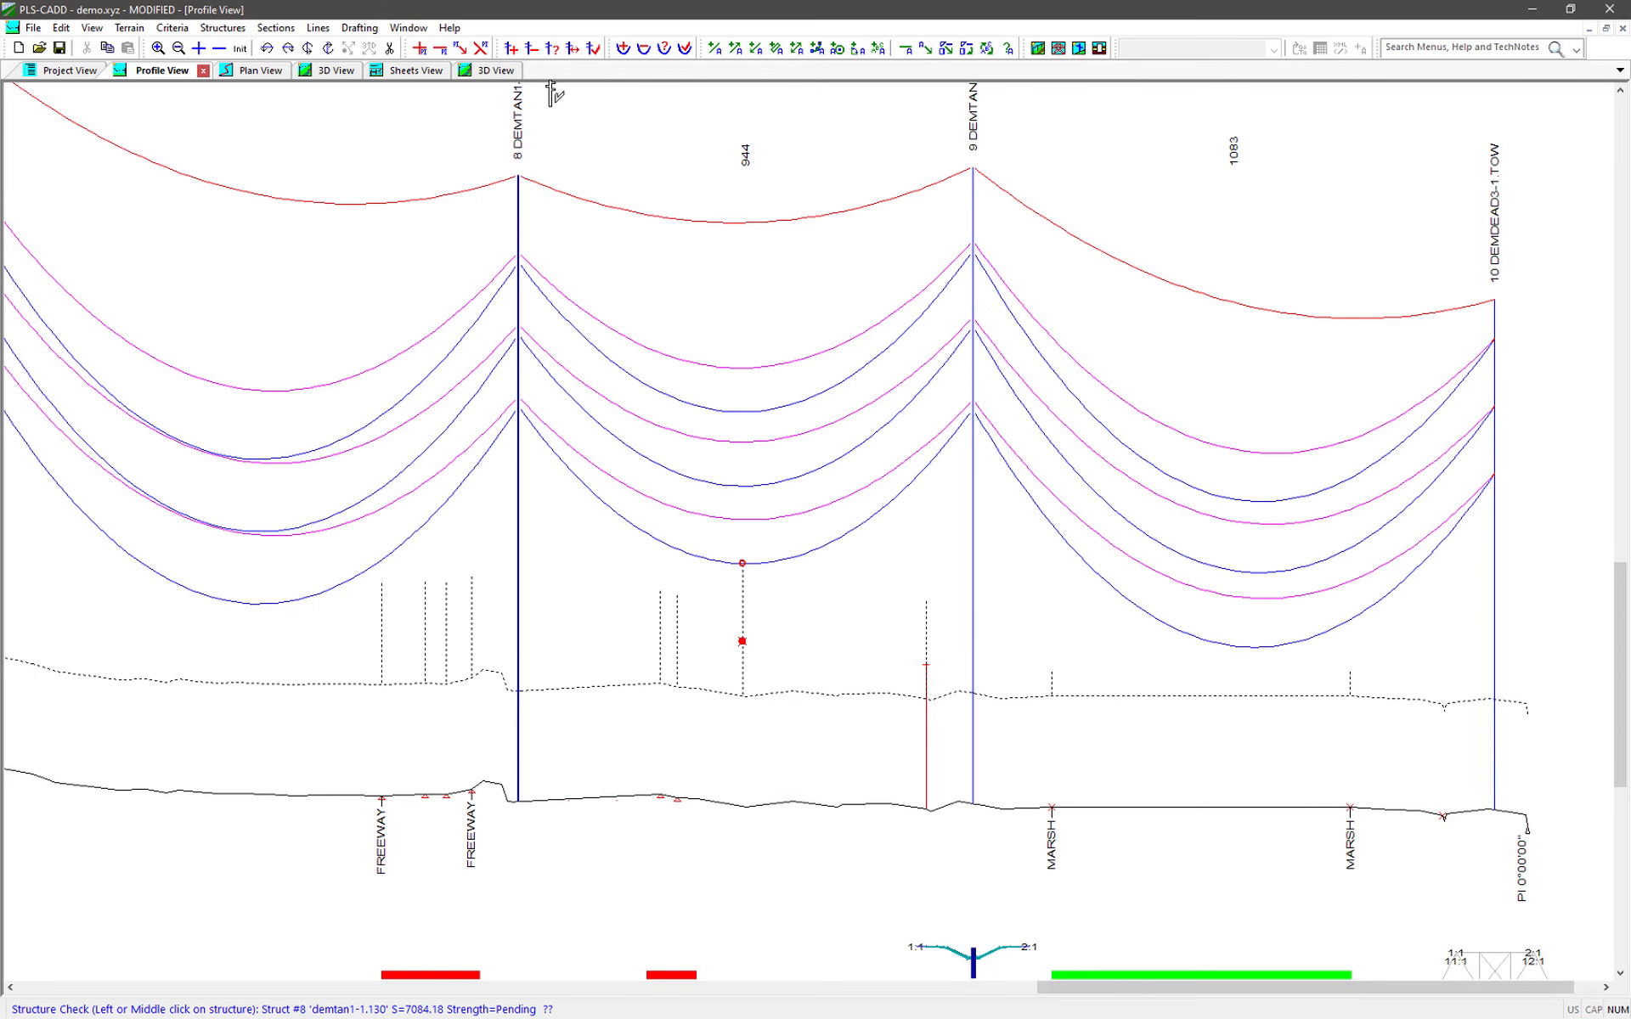
{"action": "scroll", "coordinate": [775, 592], "scroll_direction": "up", "scroll_amount": 3}
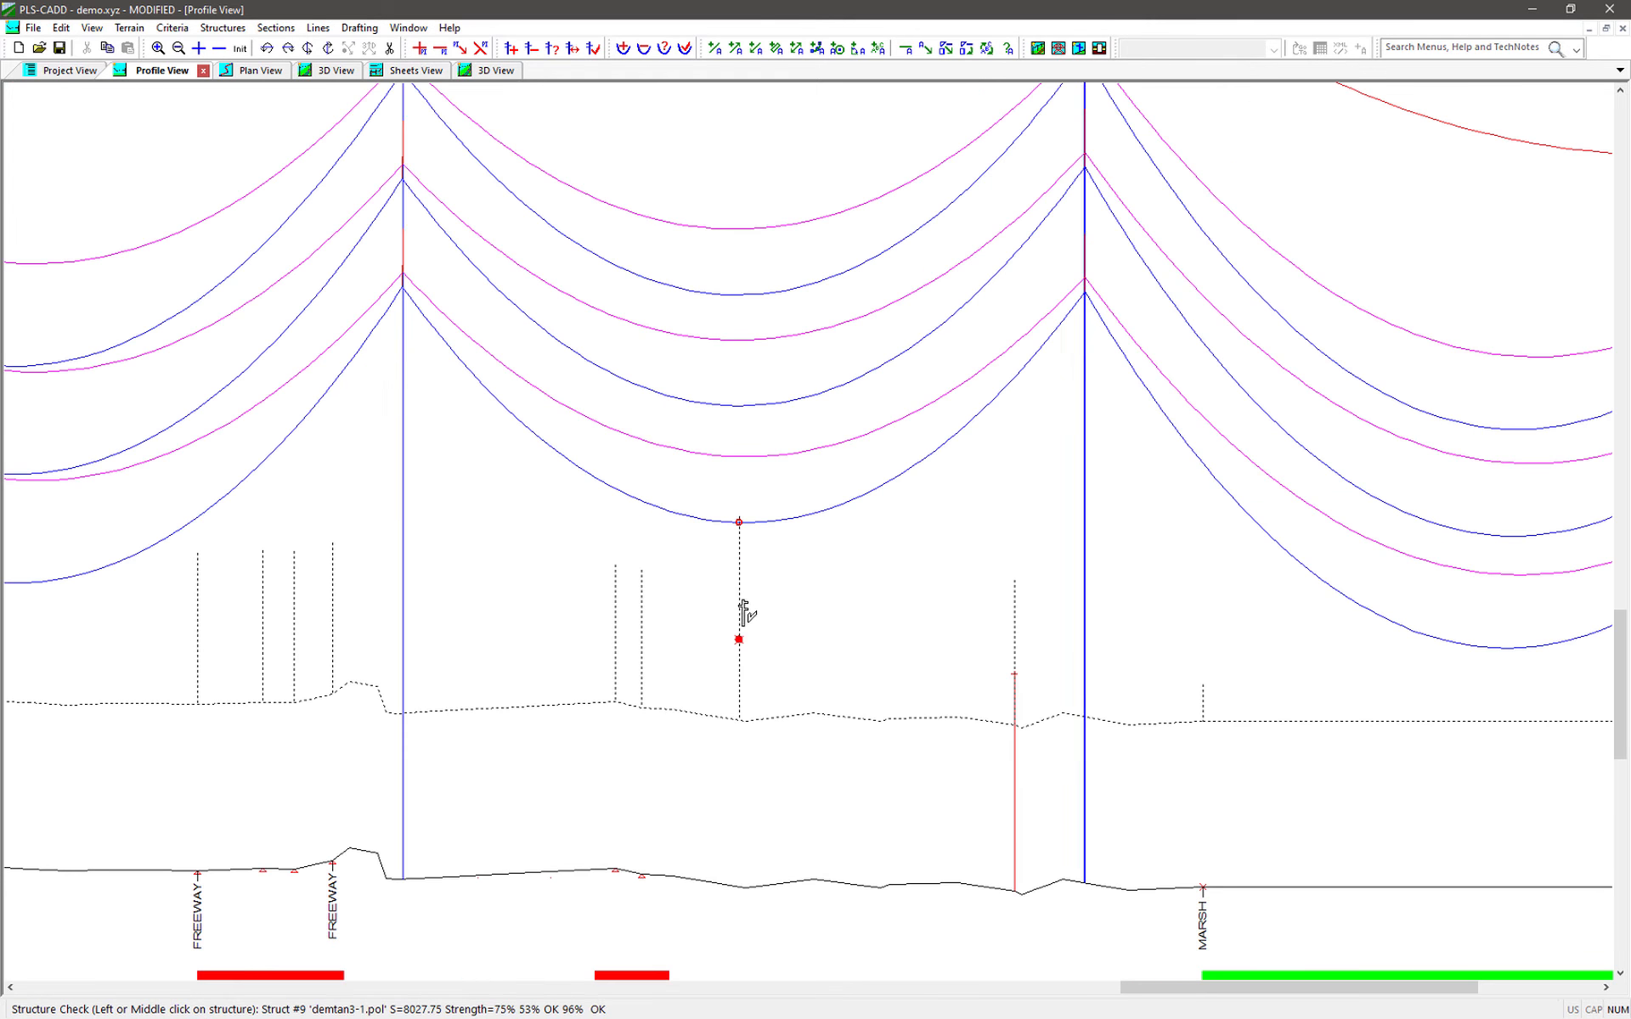
{"action": "key", "text": "Escape"}
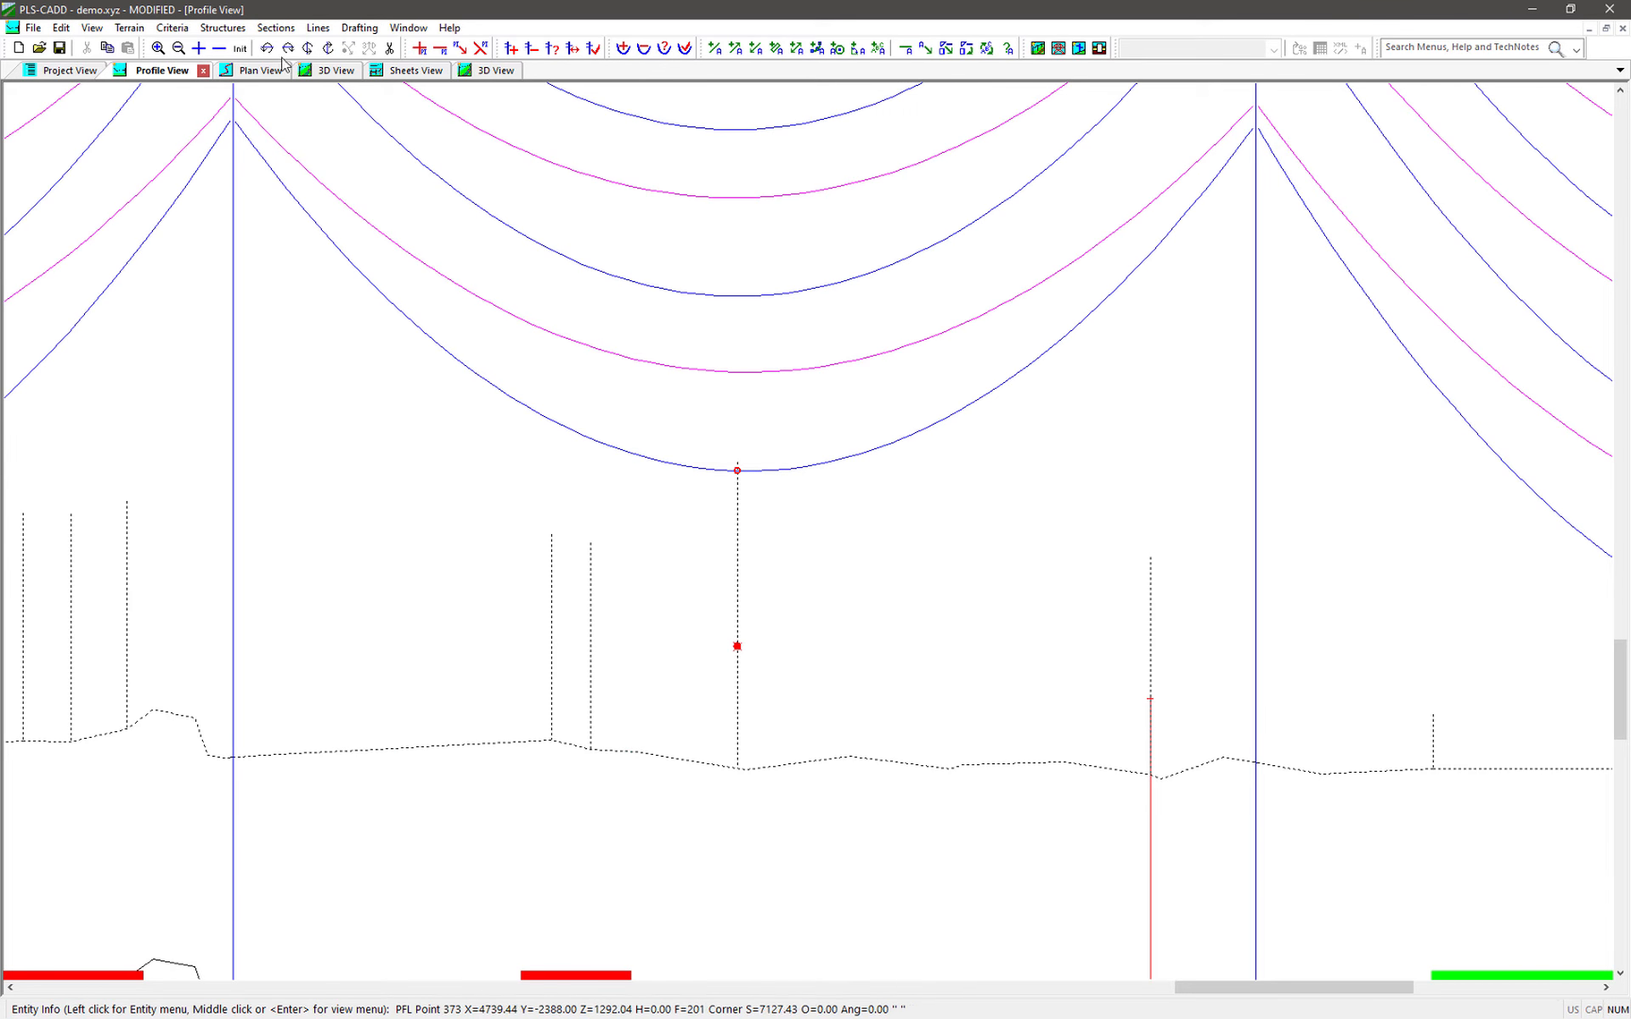
Slip 0.8 ft of the lowest conductor from the span between structures 8 and 9 into the back span with Slip and Clip, using 0.1 ft increments
{"action": "scroll", "coordinate": [811, 513], "scroll_direction": "up", "scroll_amount": 2}
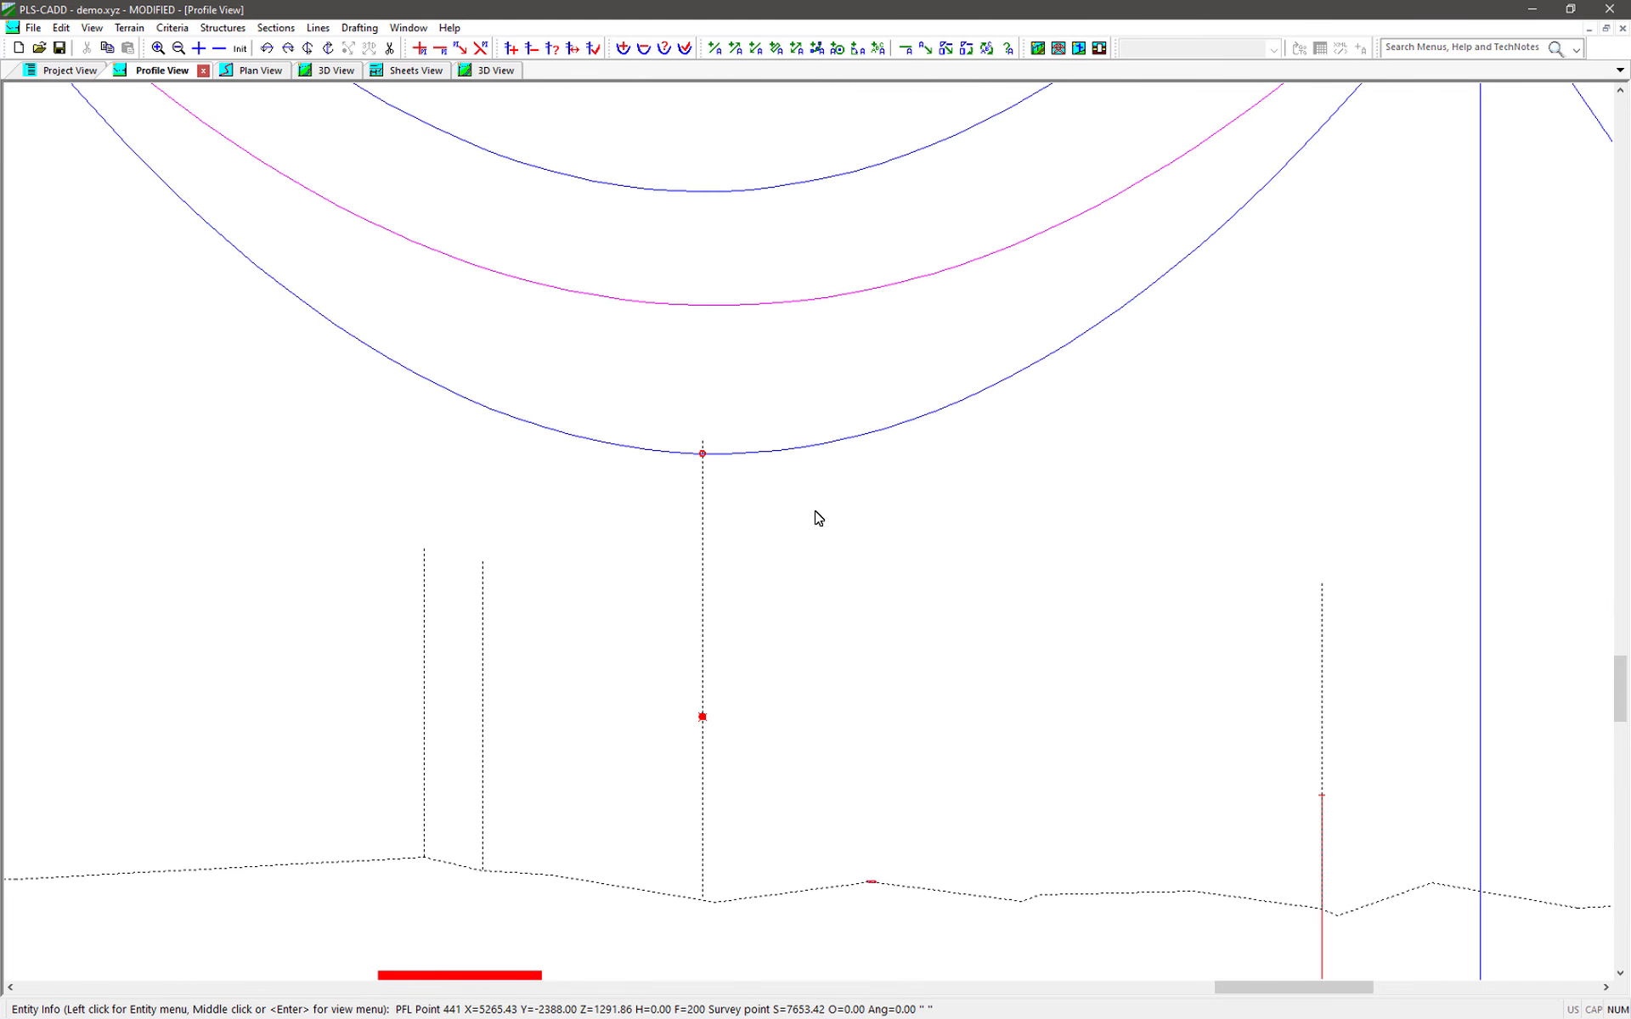
{"action": "scroll", "coordinate": [805, 519], "scroll_direction": "down", "scroll_amount": 2}
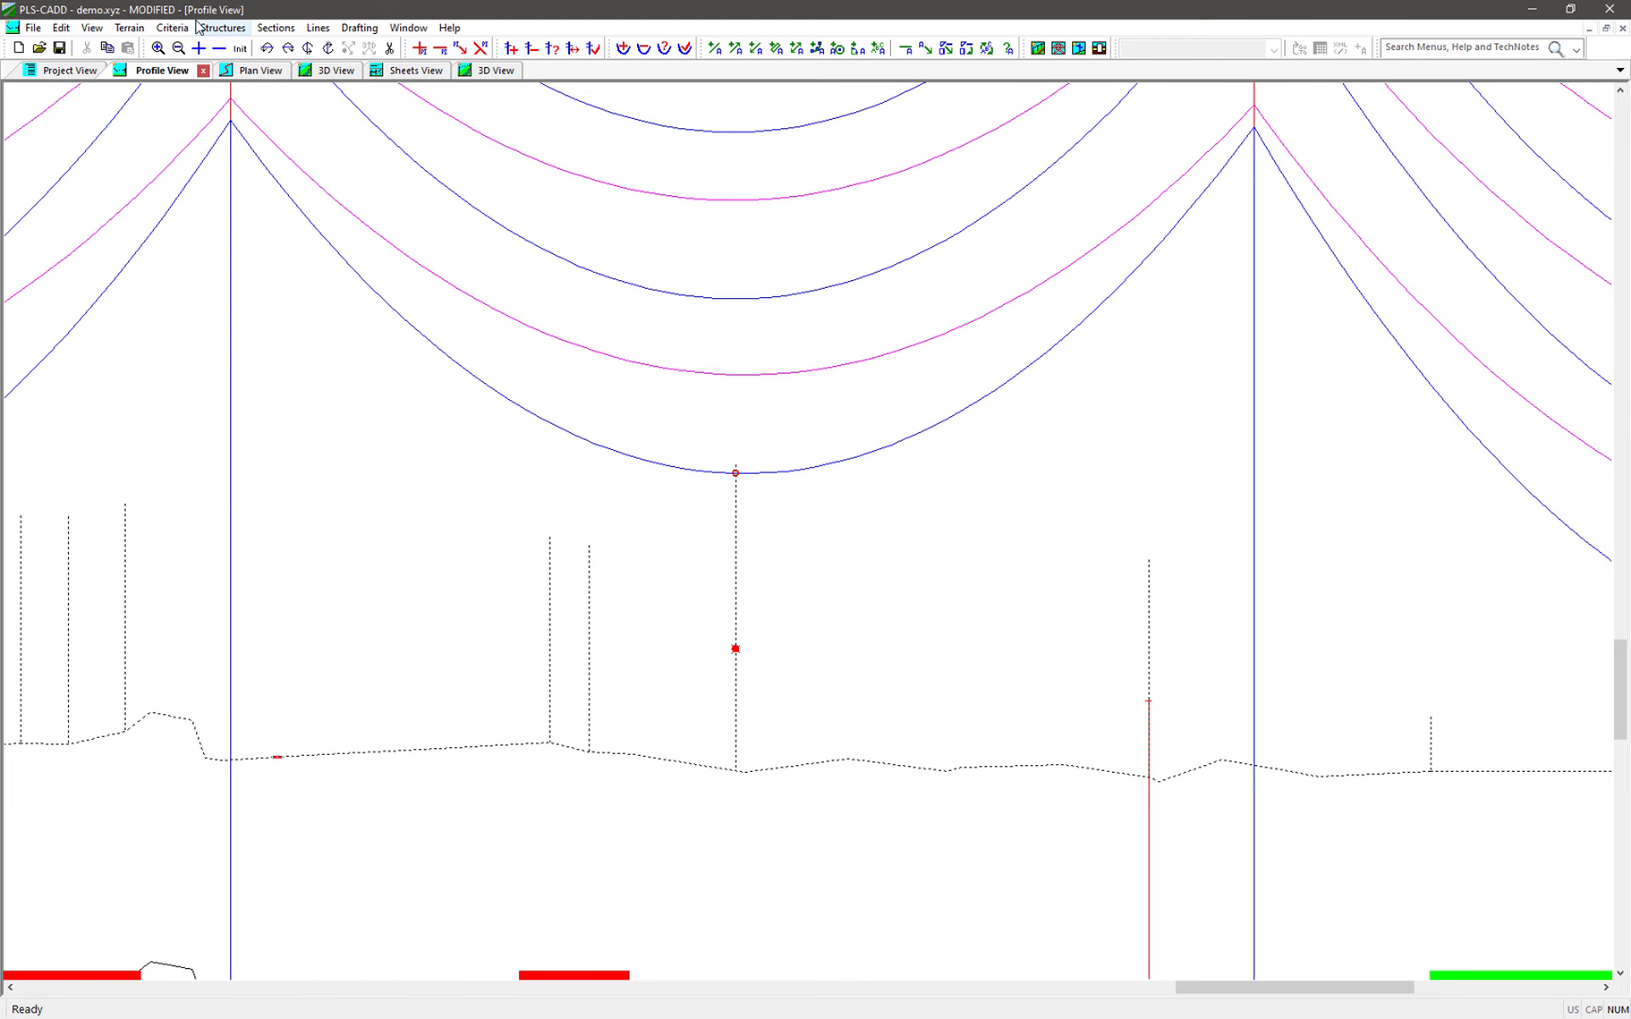
{"action": "left_click", "coordinate": [276, 27]}
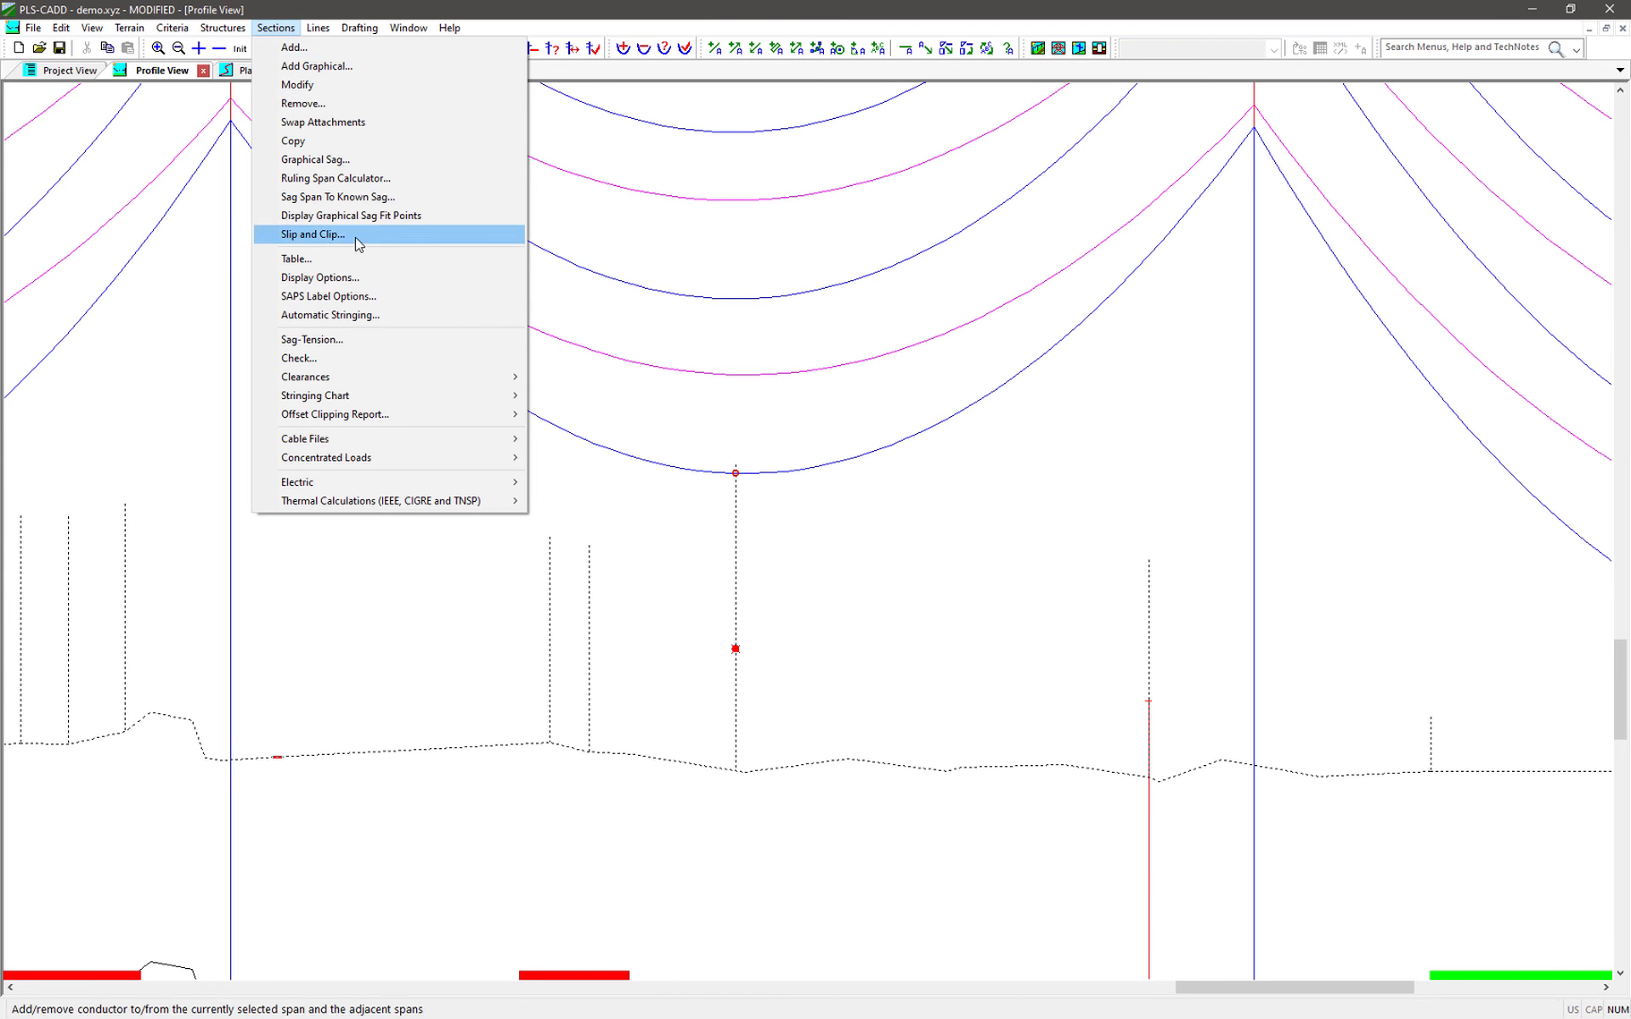
{"action": "left_click", "coordinate": [404, 234]}
{"action": "left_click", "coordinate": [513, 377]}
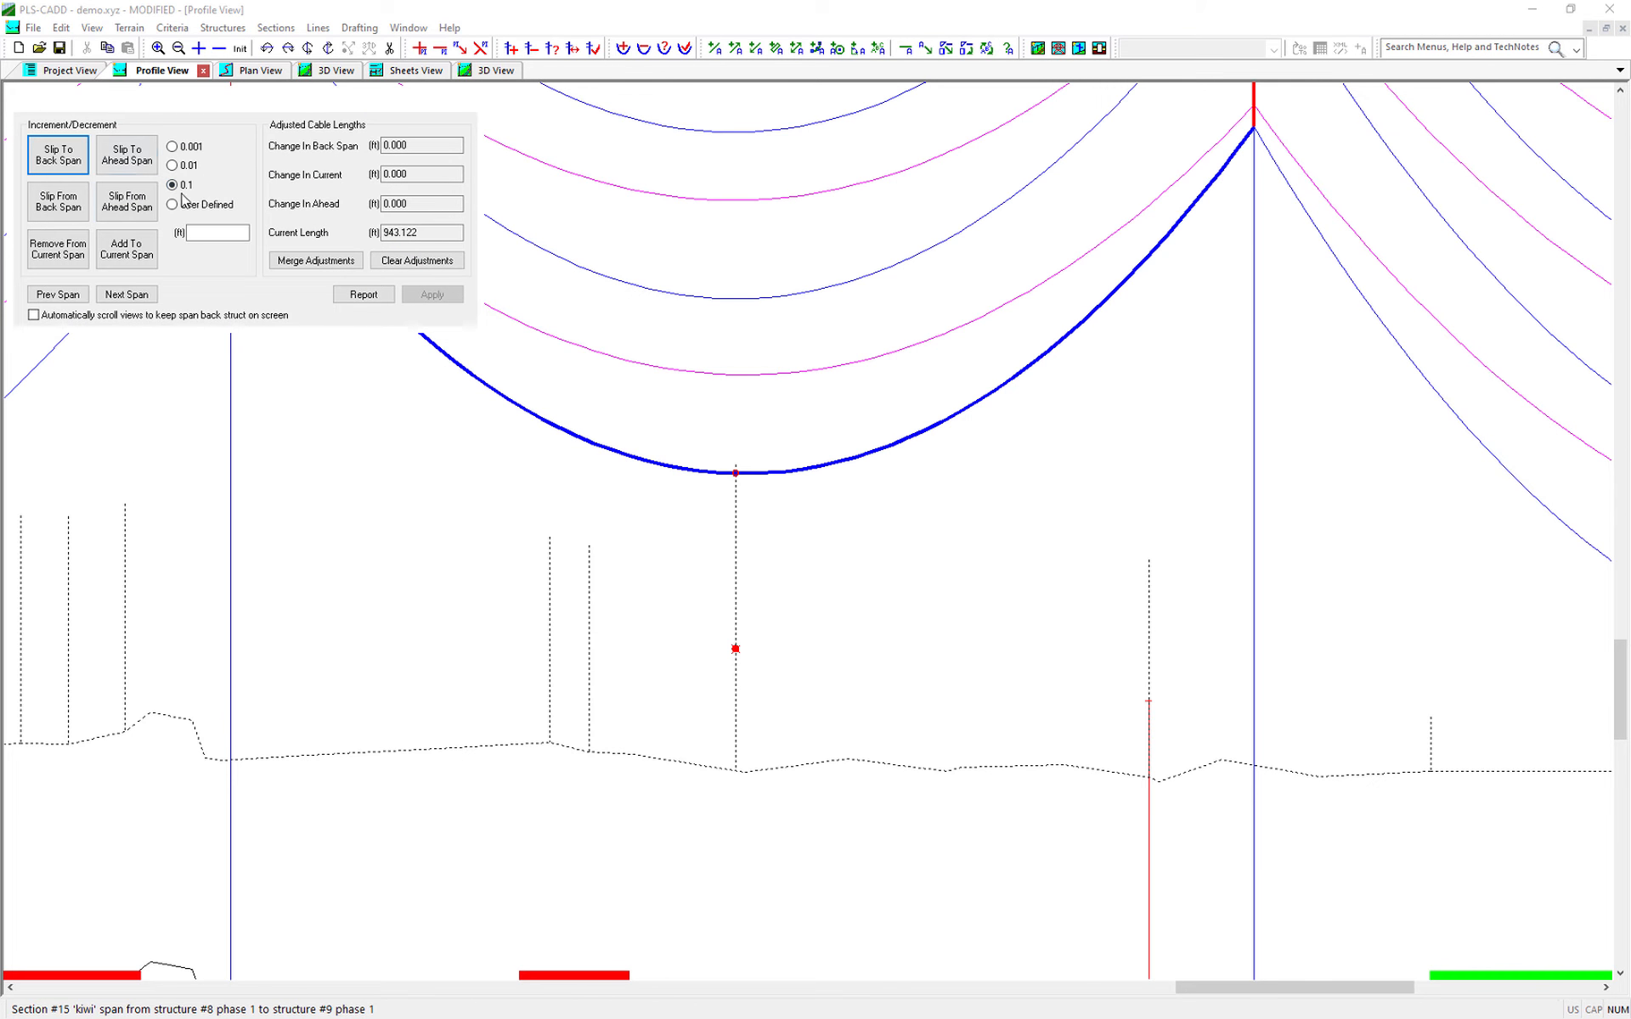
{"action": "left_click", "coordinate": [58, 160]}
{"action": "left_click", "coordinate": [57, 160]}
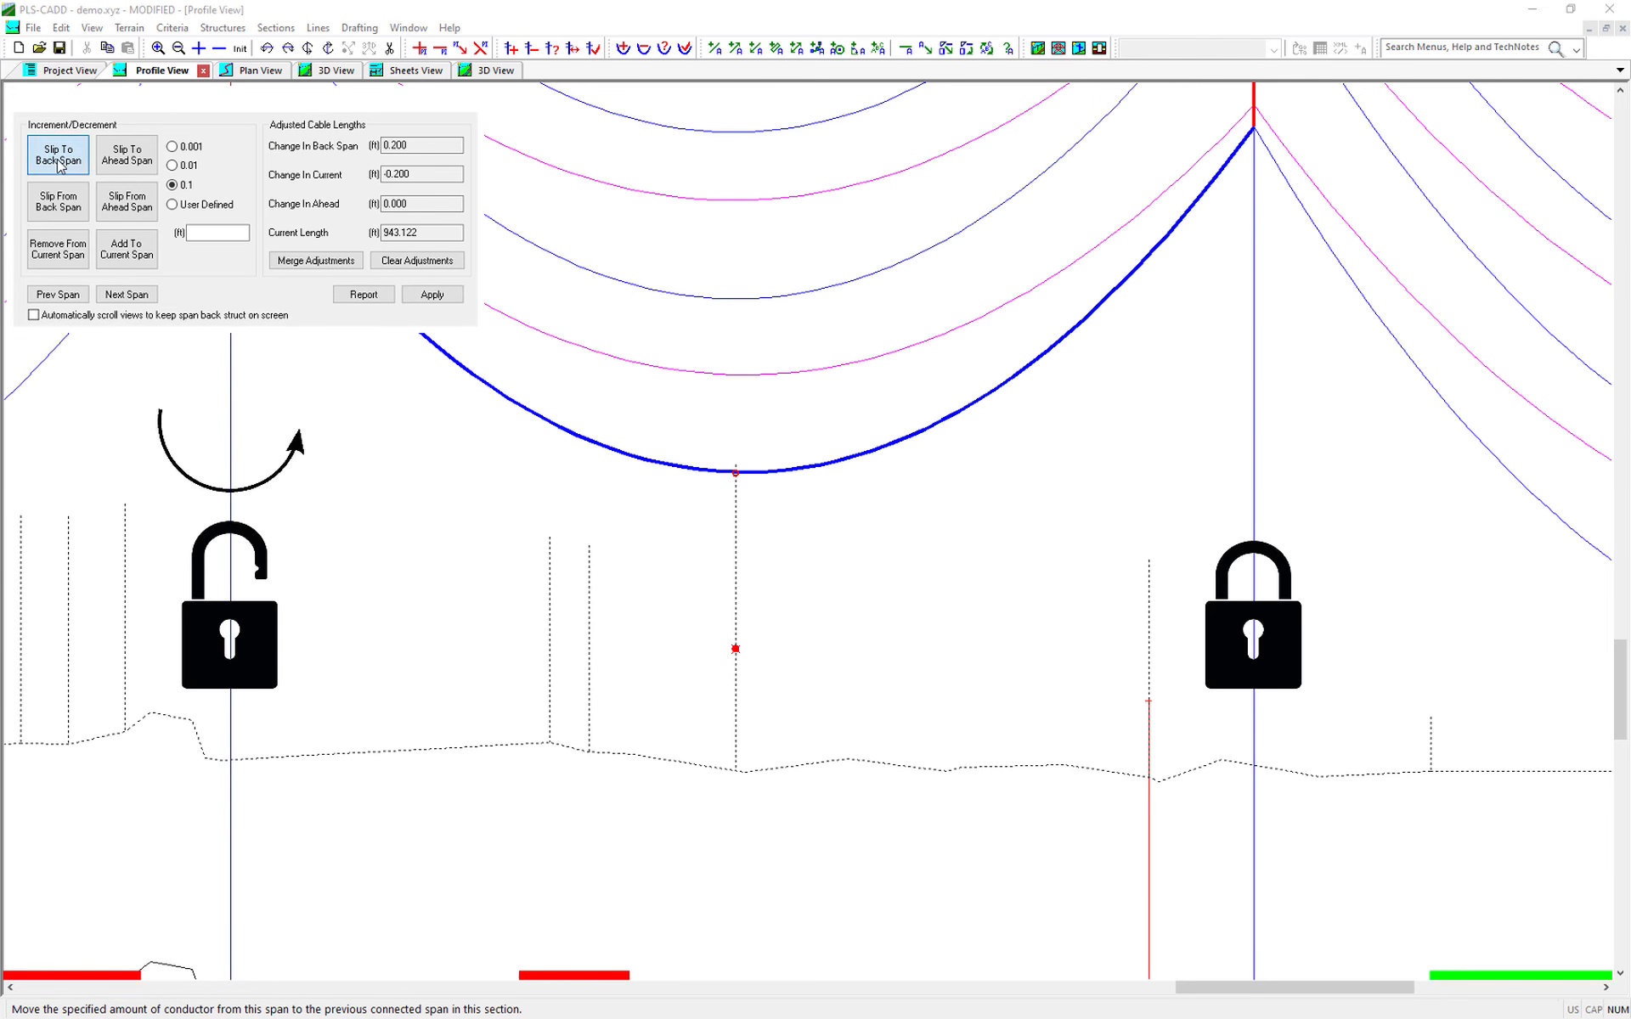
{"action": "left_click", "coordinate": [58, 160]}
{"action": "left_click", "coordinate": [58, 161]}
{"action": "left_click", "coordinate": [58, 161]}
{"action": "left_click", "coordinate": [59, 162]}
{"action": "left_click", "coordinate": [63, 163]}
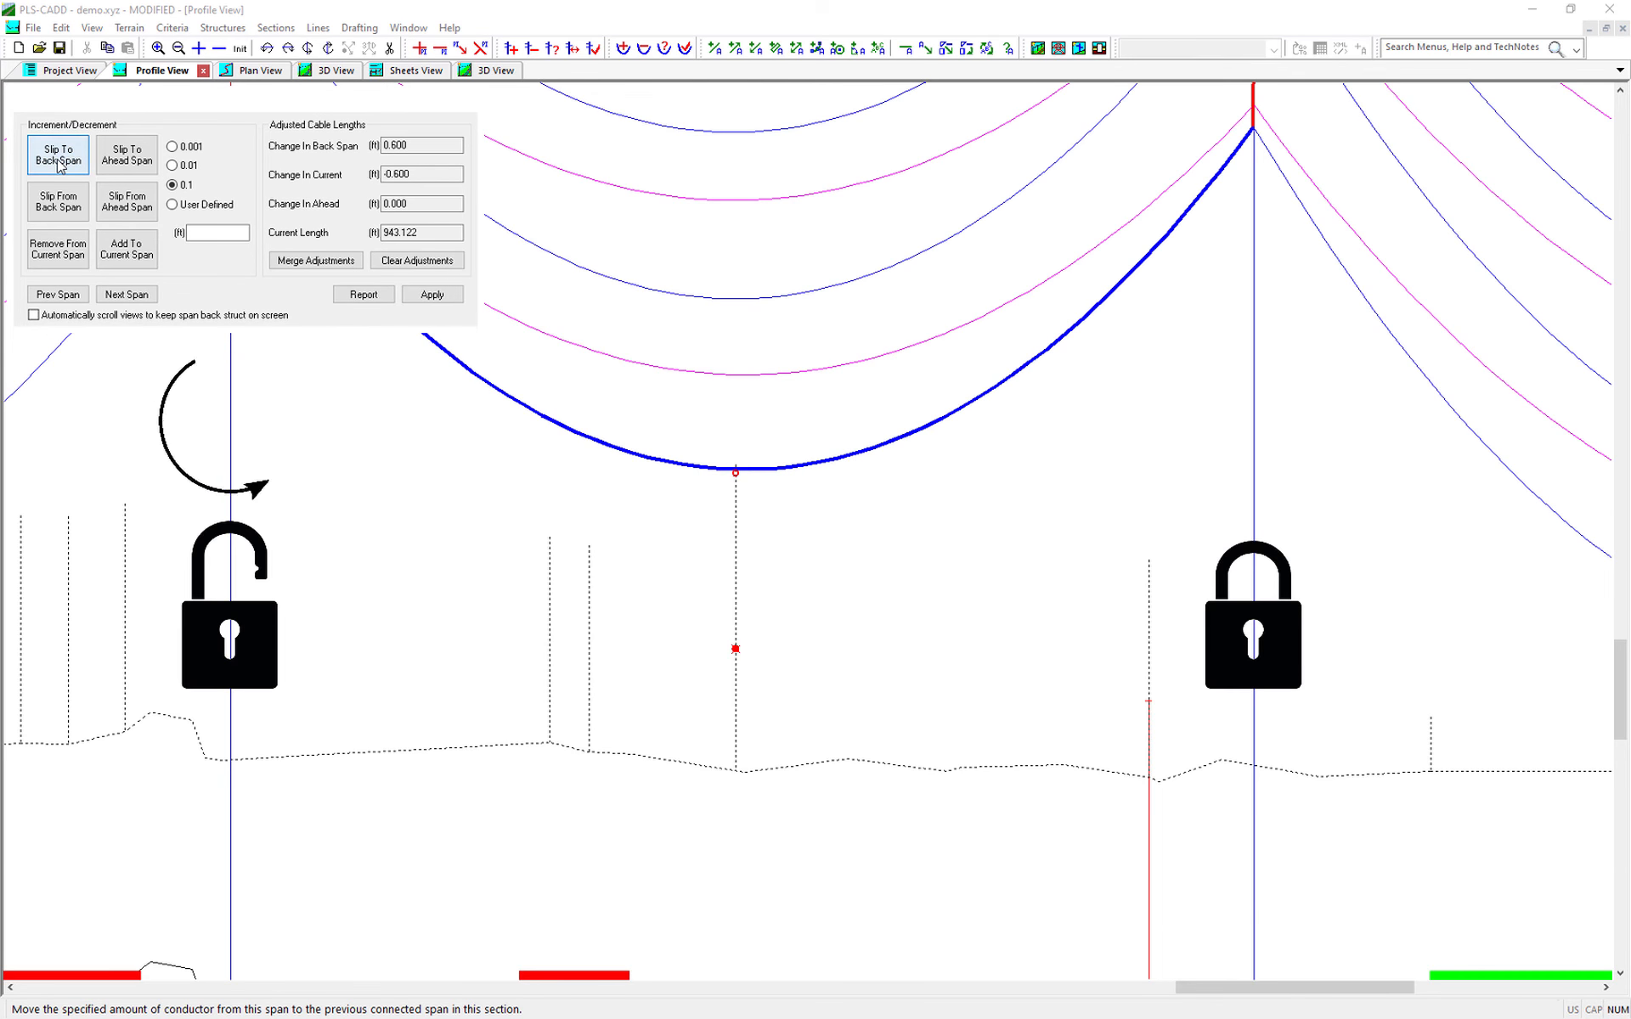
{"action": "left_click", "coordinate": [72, 167]}
Slip 0.8 ft of the lowest conductor between structures 8 and 9 into the ahead span, apply the adjustments and leave Slip and Clip
{"action": "left_click", "coordinate": [118, 168]}
{"action": "left_click", "coordinate": [119, 169]}
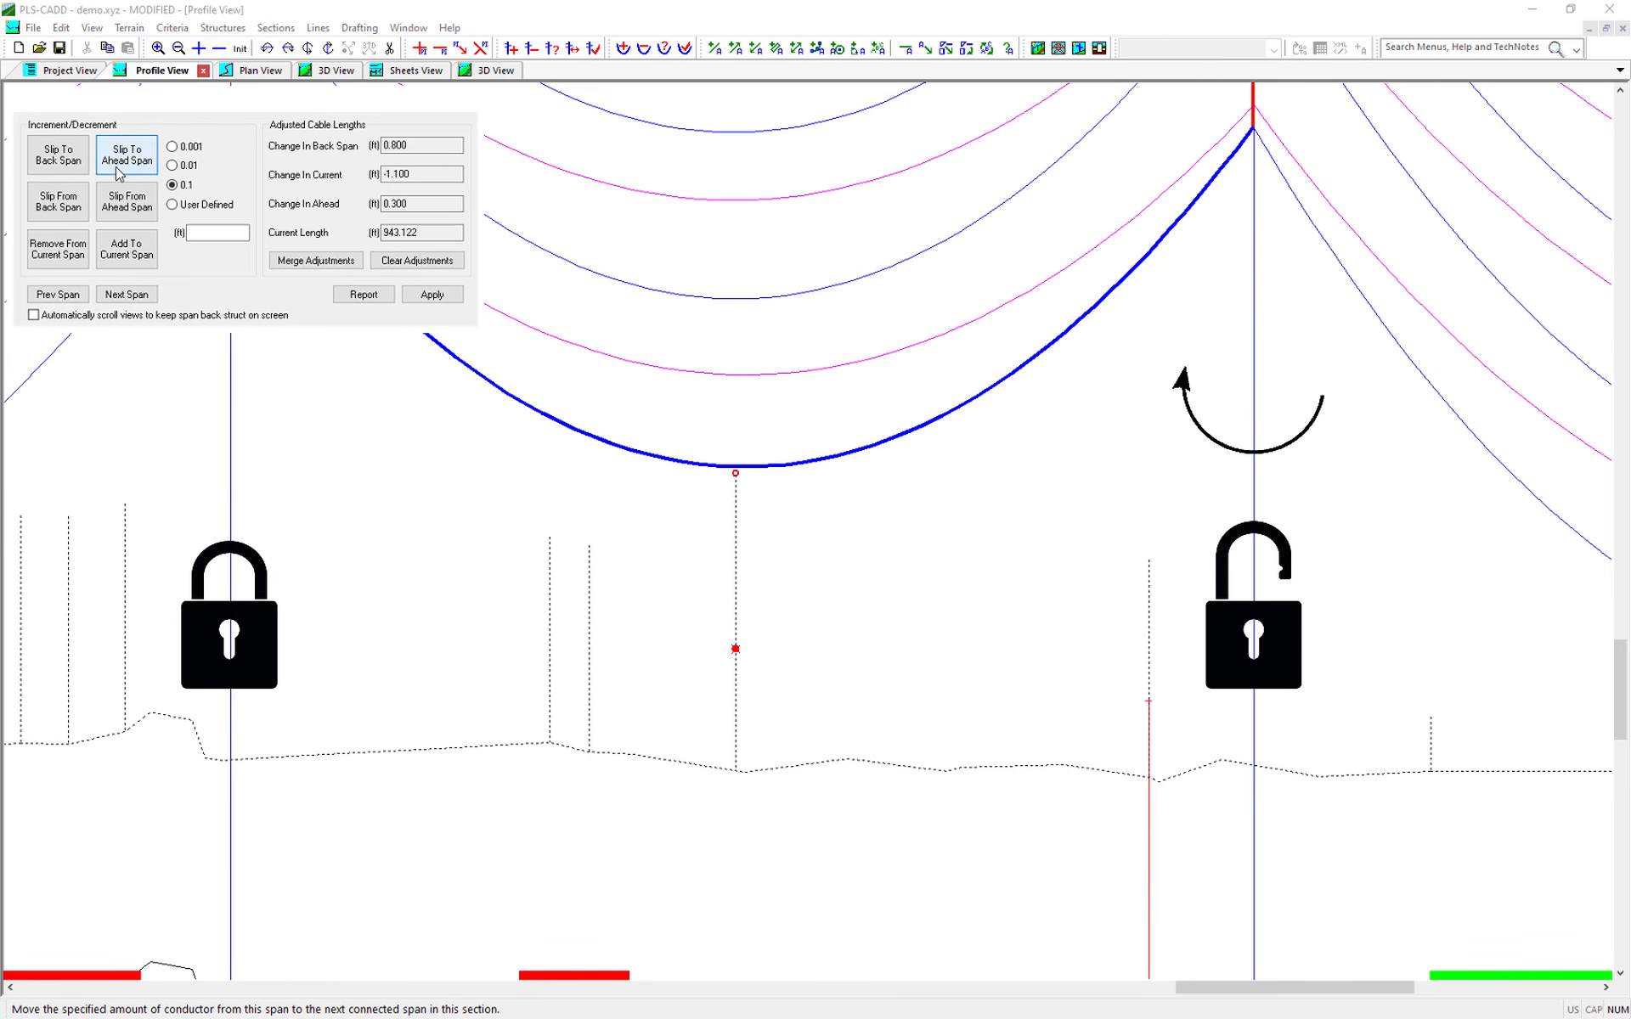
{"action": "left_click", "coordinate": [119, 172]}
{"action": "left_click", "coordinate": [119, 173]}
{"action": "left_click", "coordinate": [119, 173]}
{"action": "left_click", "coordinate": [119, 173]}
{"action": "left_click", "coordinate": [119, 173]}
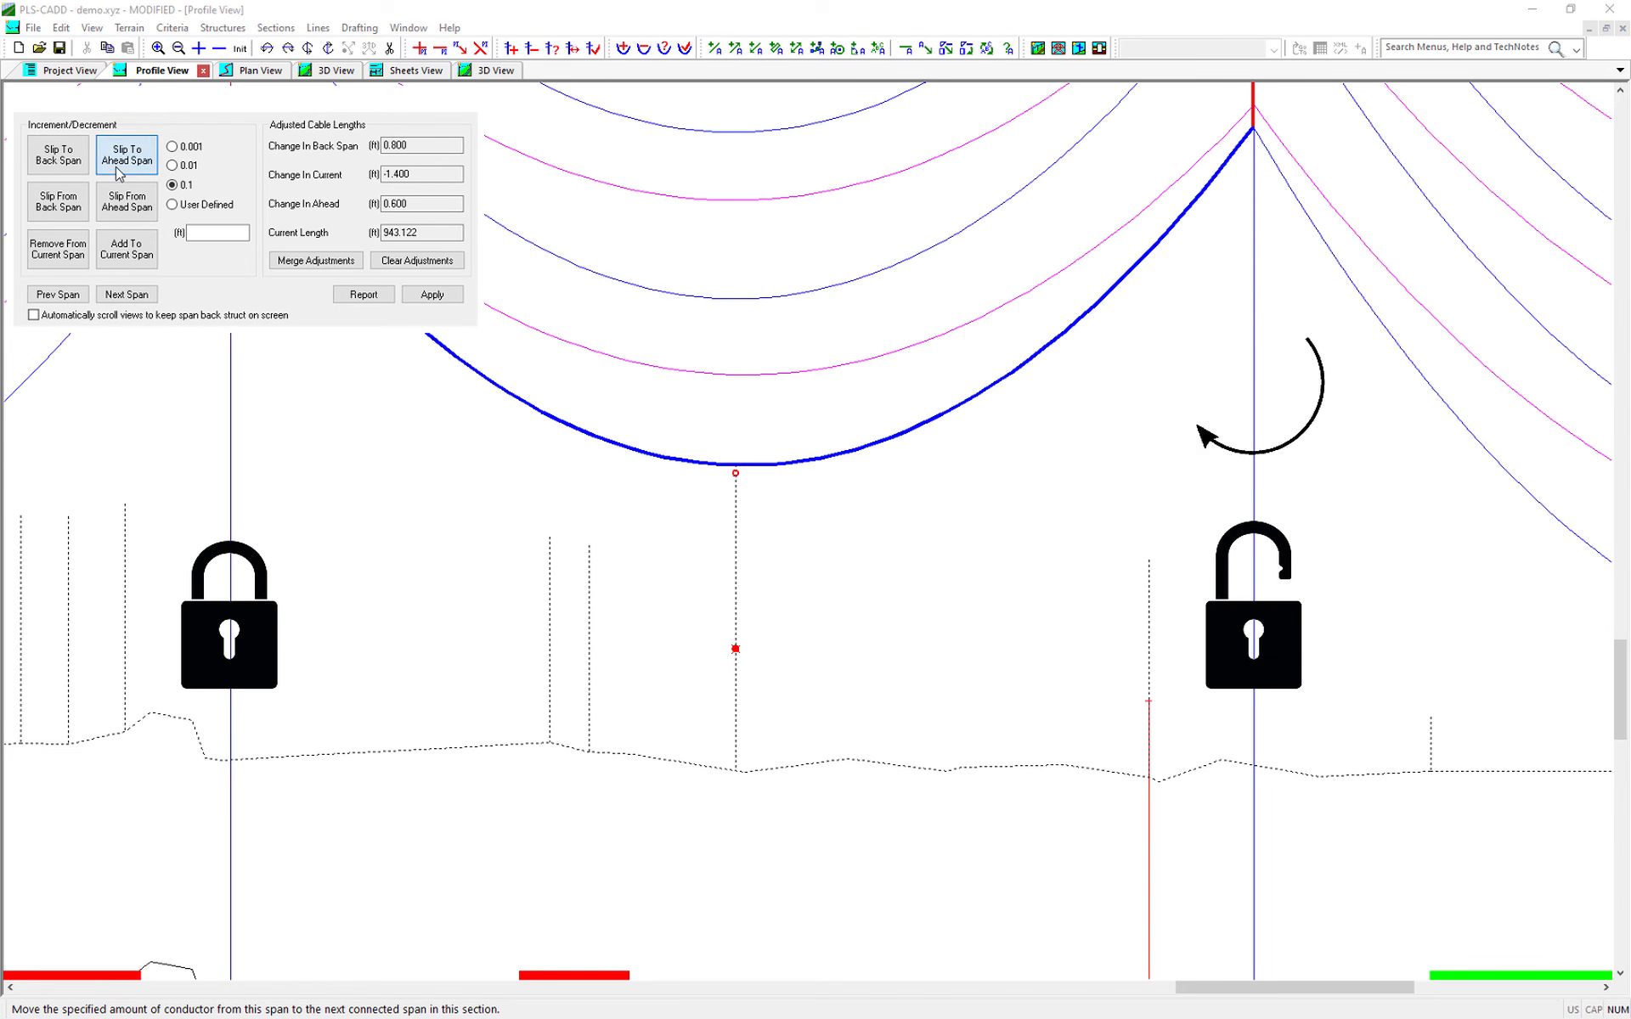
{"action": "left_click", "coordinate": [118, 173]}
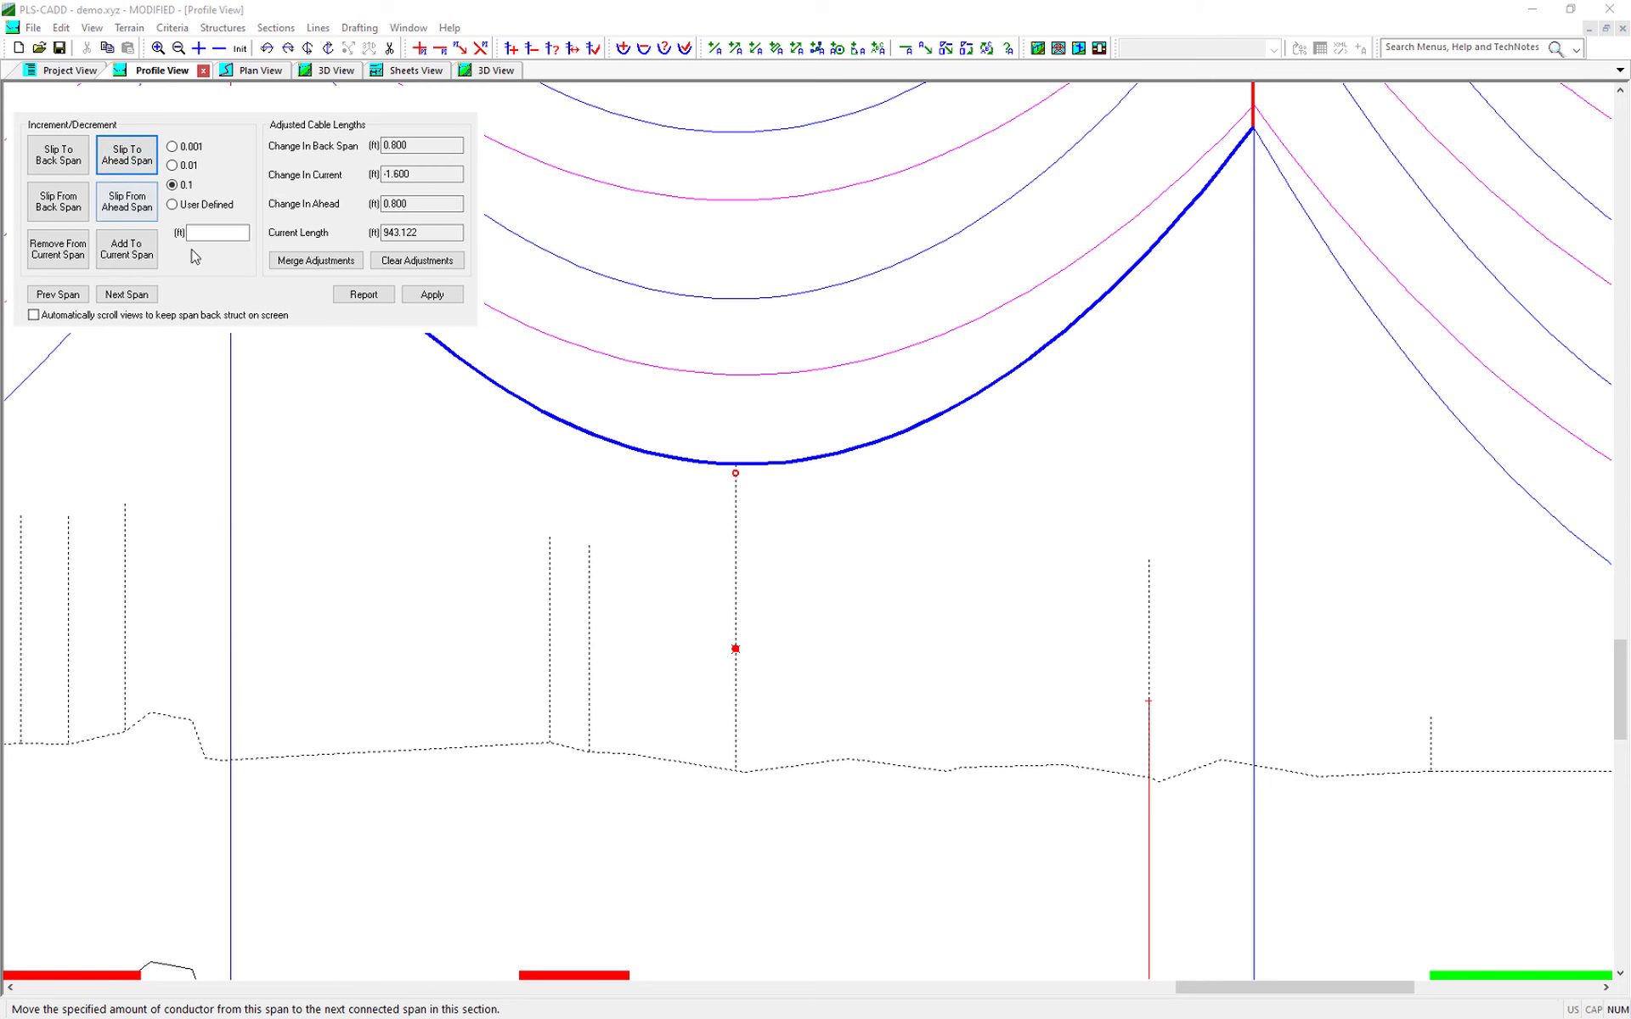
{"action": "left_click", "coordinate": [430, 295]}
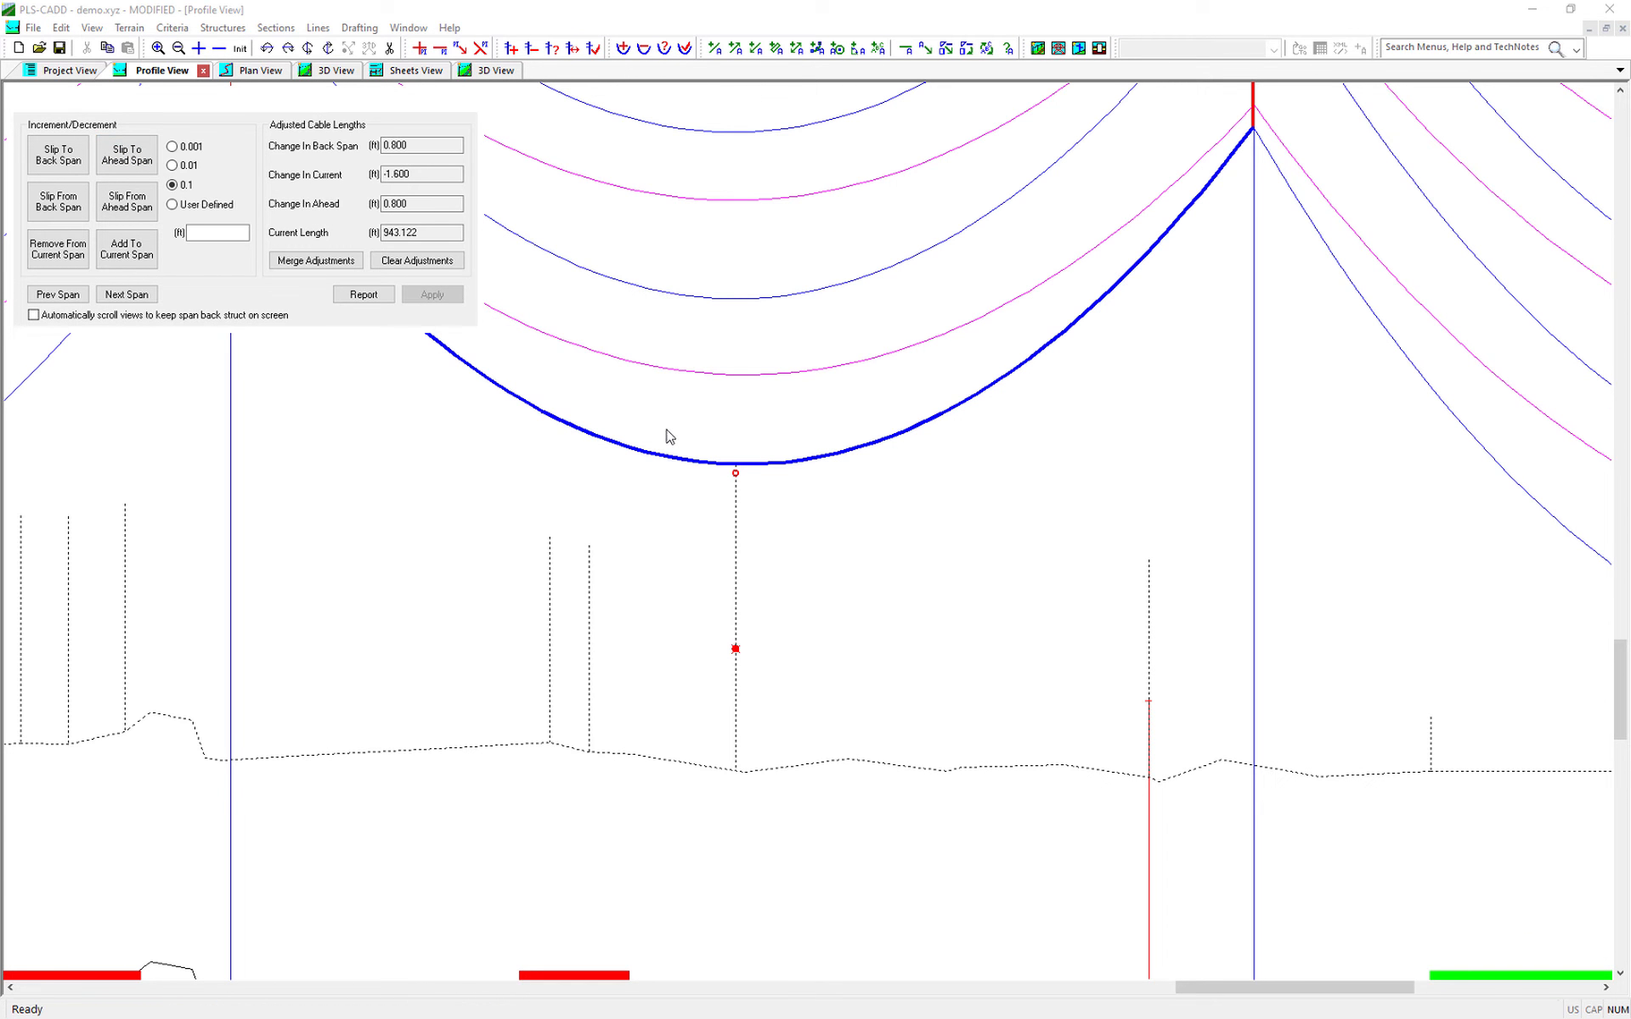
{"action": "left_click", "coordinate": [467, 103]}
{"action": "scroll", "coordinate": [753, 469], "scroll_direction": "up", "scroll_amount": 5}
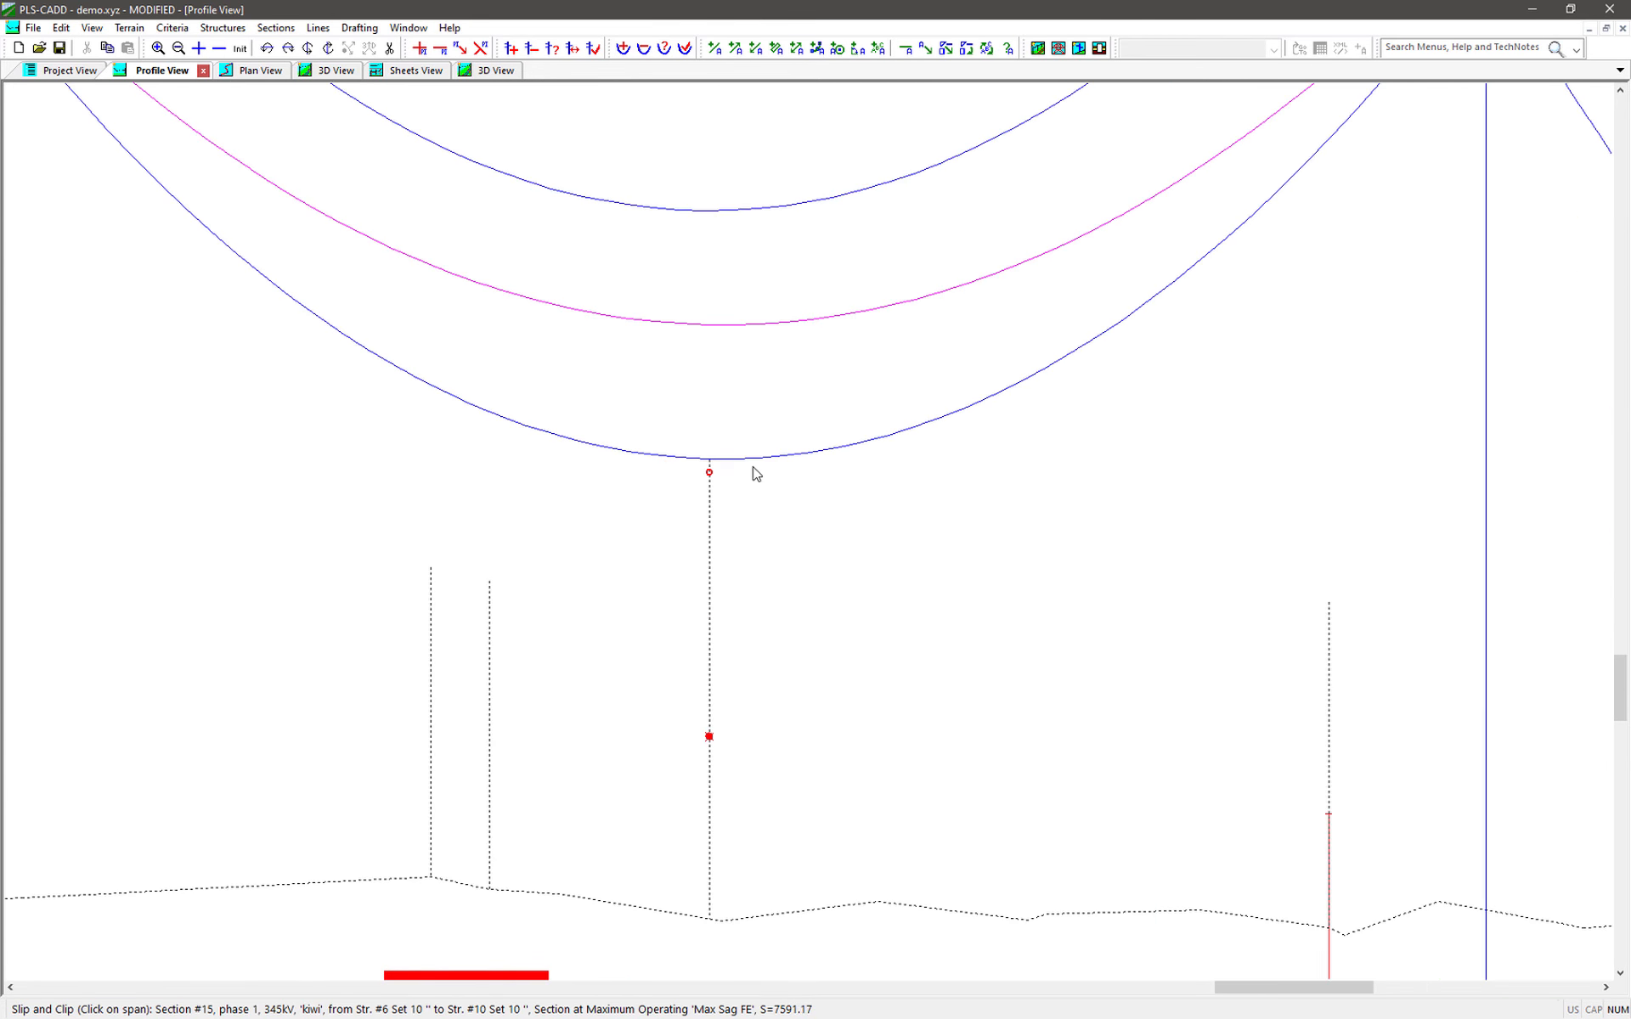
{"action": "scroll", "coordinate": [699, 470], "scroll_direction": "up", "scroll_amount": 2}
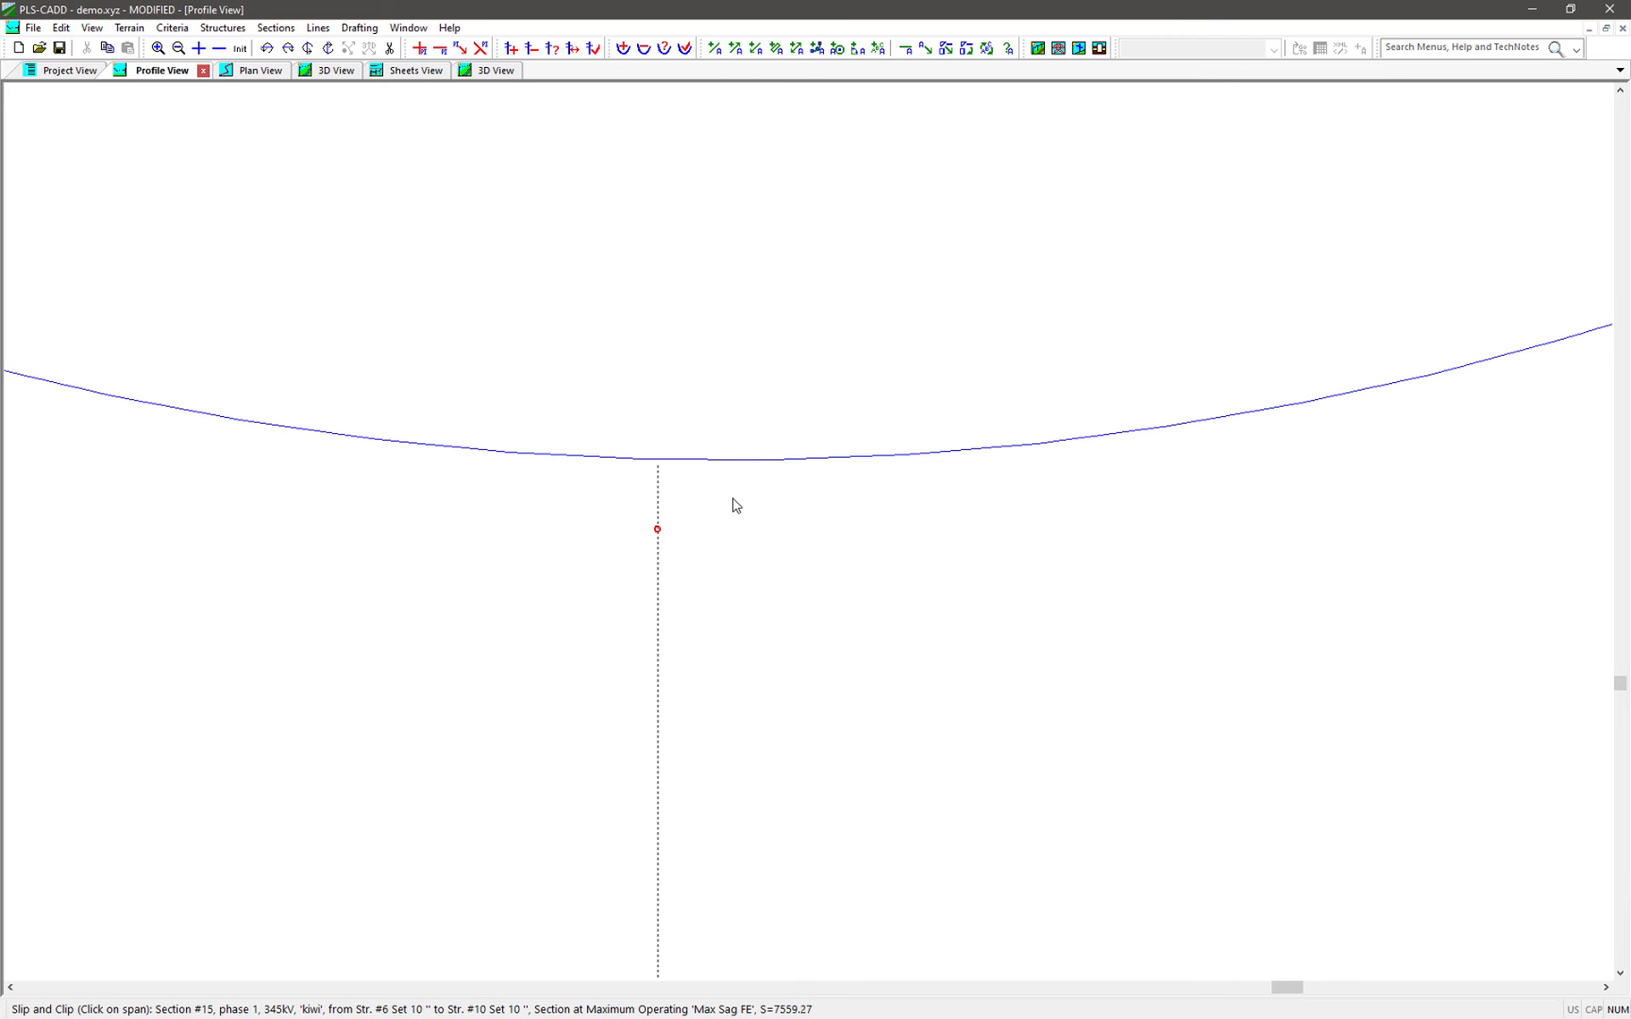
{"action": "scroll", "coordinate": [736, 506], "scroll_direction": "down", "scroll_amount": 6}
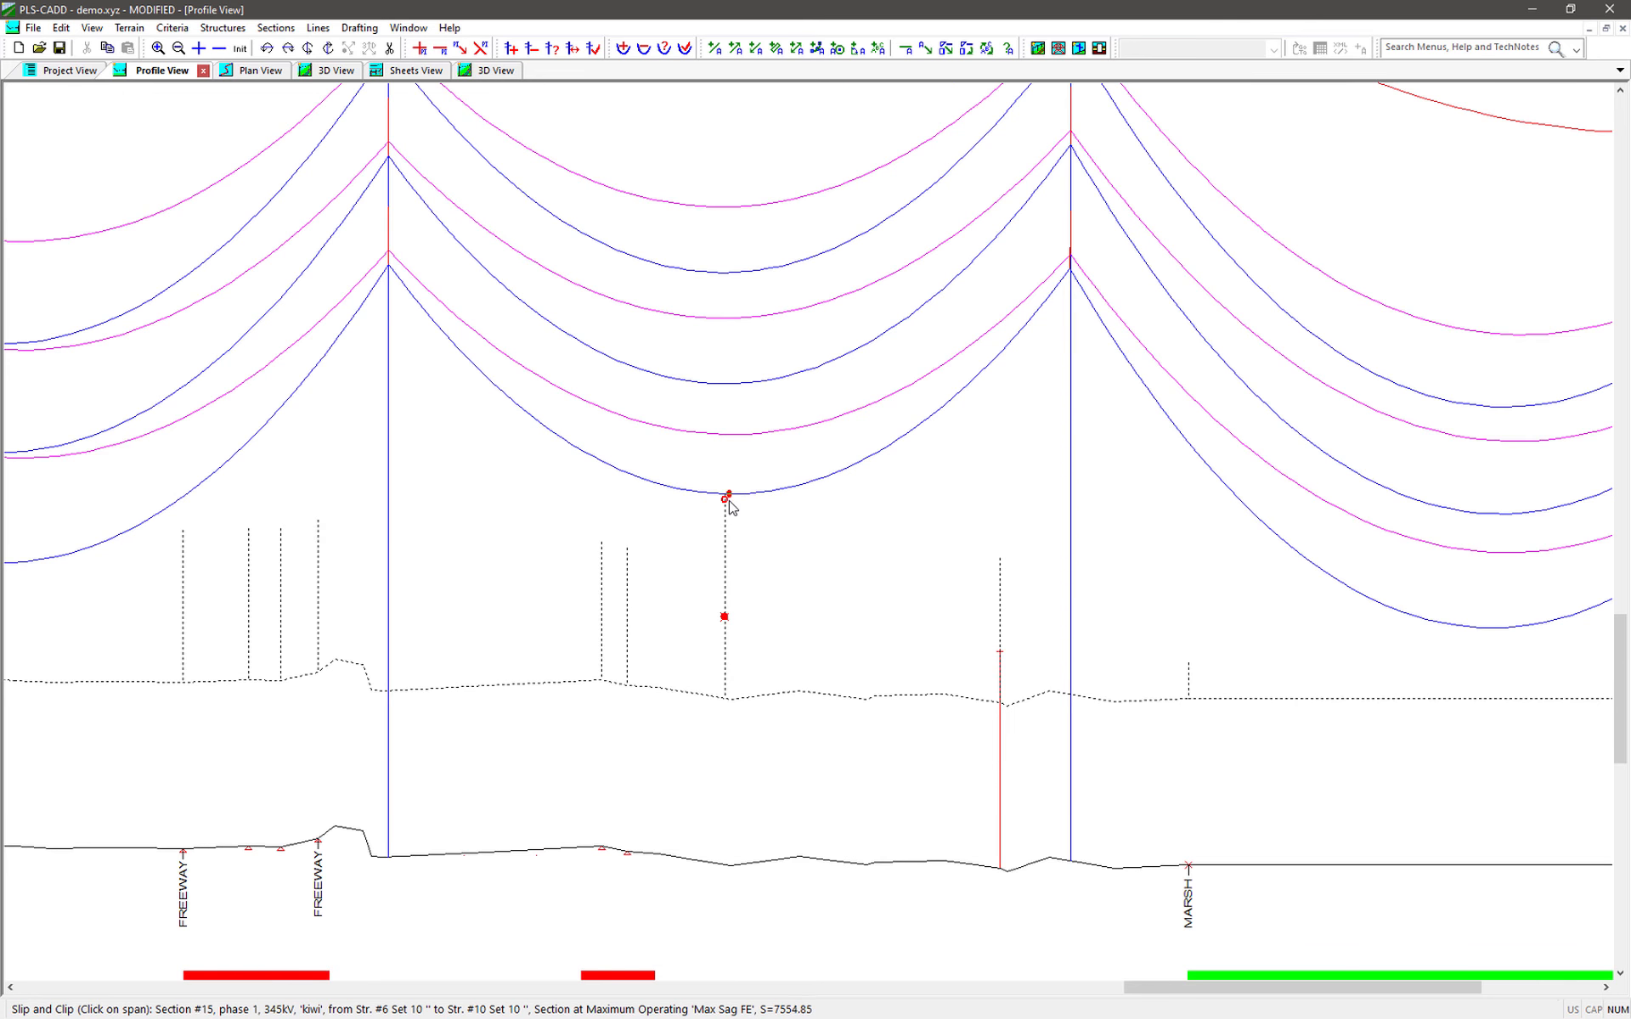
{"action": "scroll", "coordinate": [709, 543], "scroll_direction": "down", "scroll_amount": 1}
{"action": "key", "text": "Escape"}
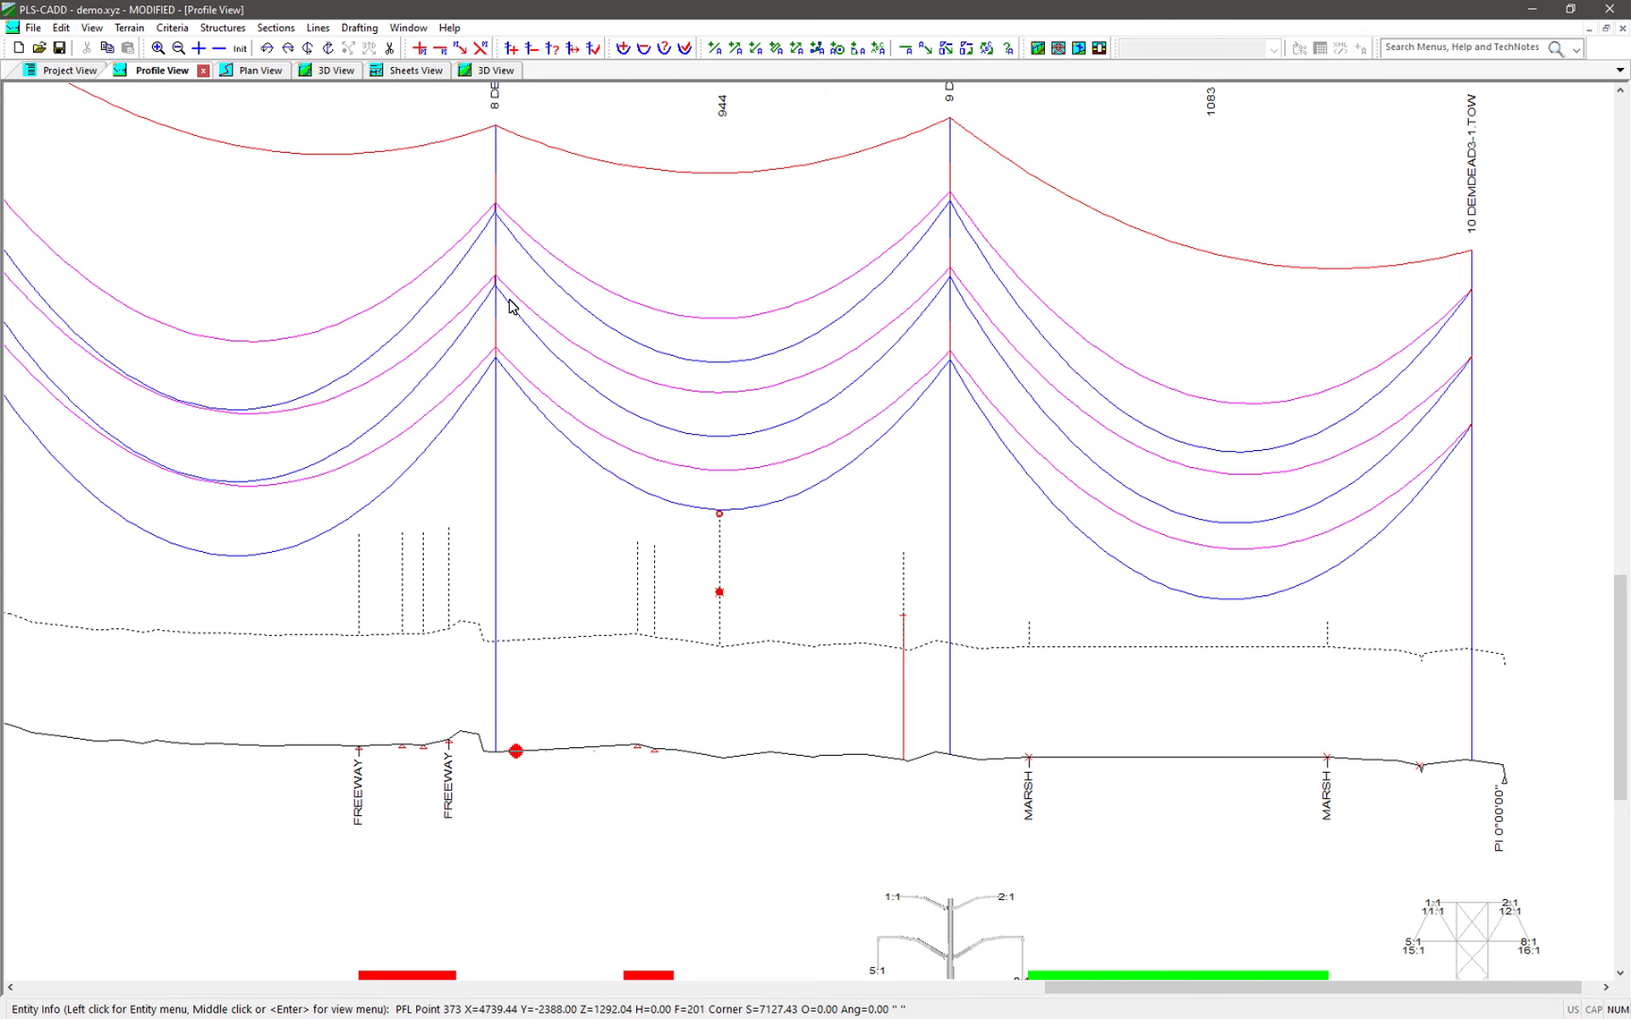
Run another structure check on structure 9 to review its strength, swing, vertical load and deflection with the slipped conductor
{"action": "left_click", "coordinate": [593, 51]}
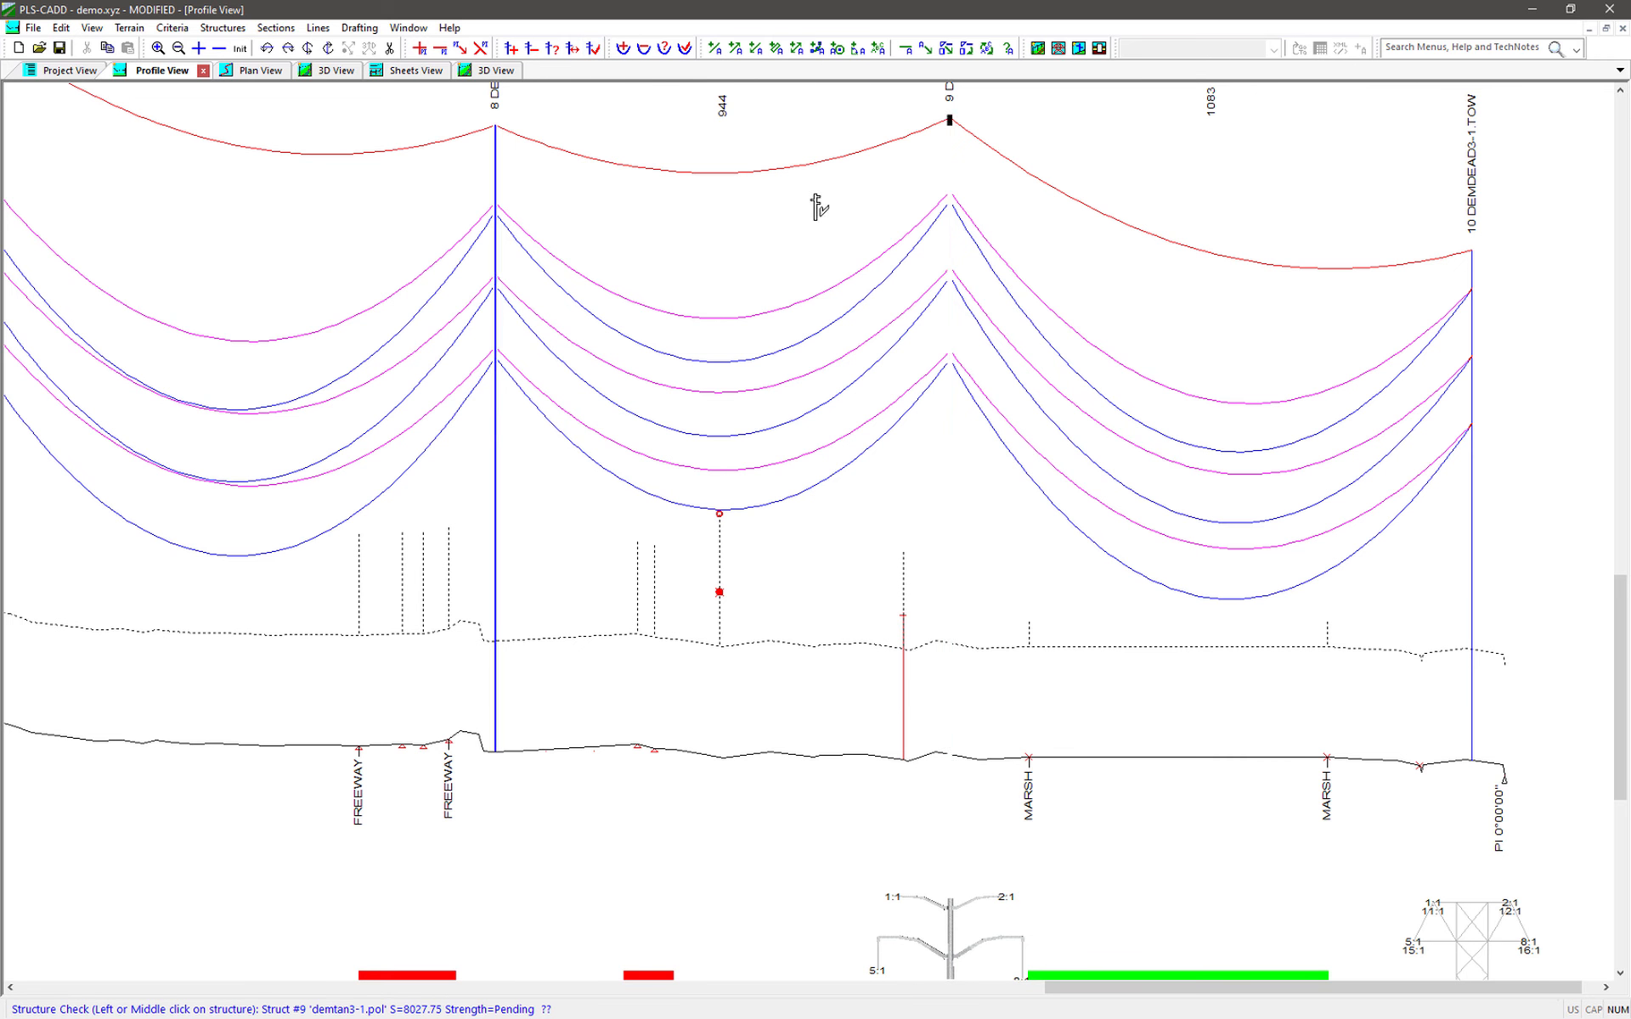
{"action": "left_click", "coordinate": [949, 367]}
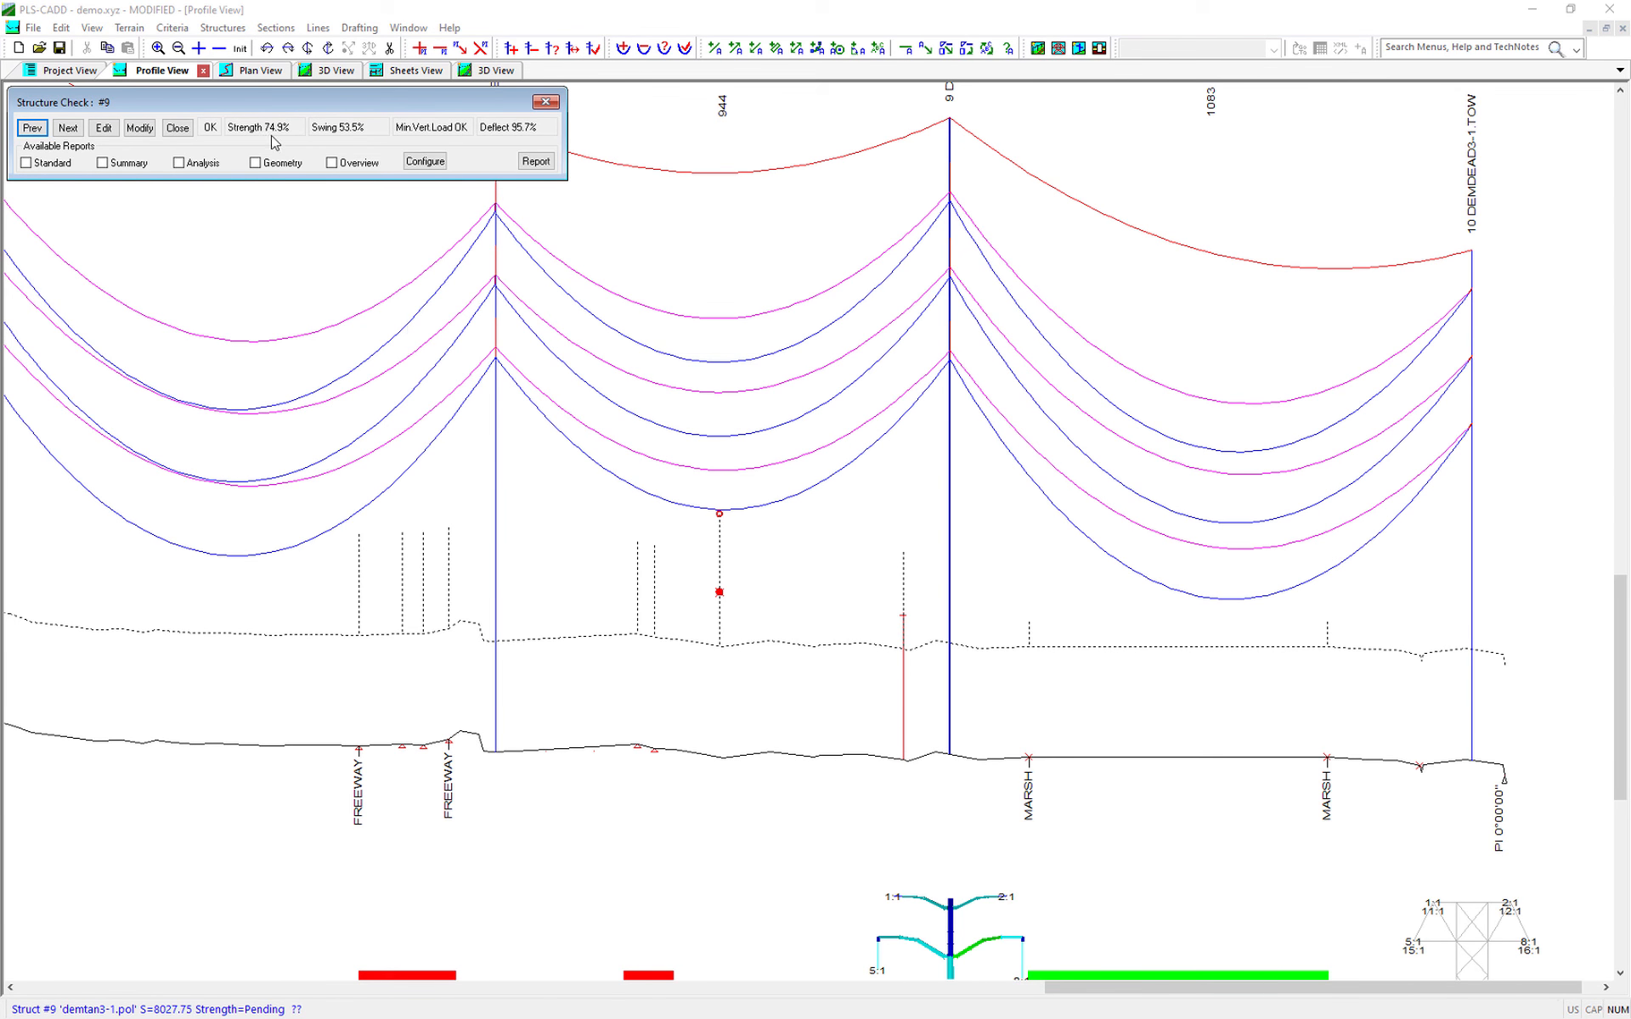
{"action": "left_click", "coordinate": [544, 102]}
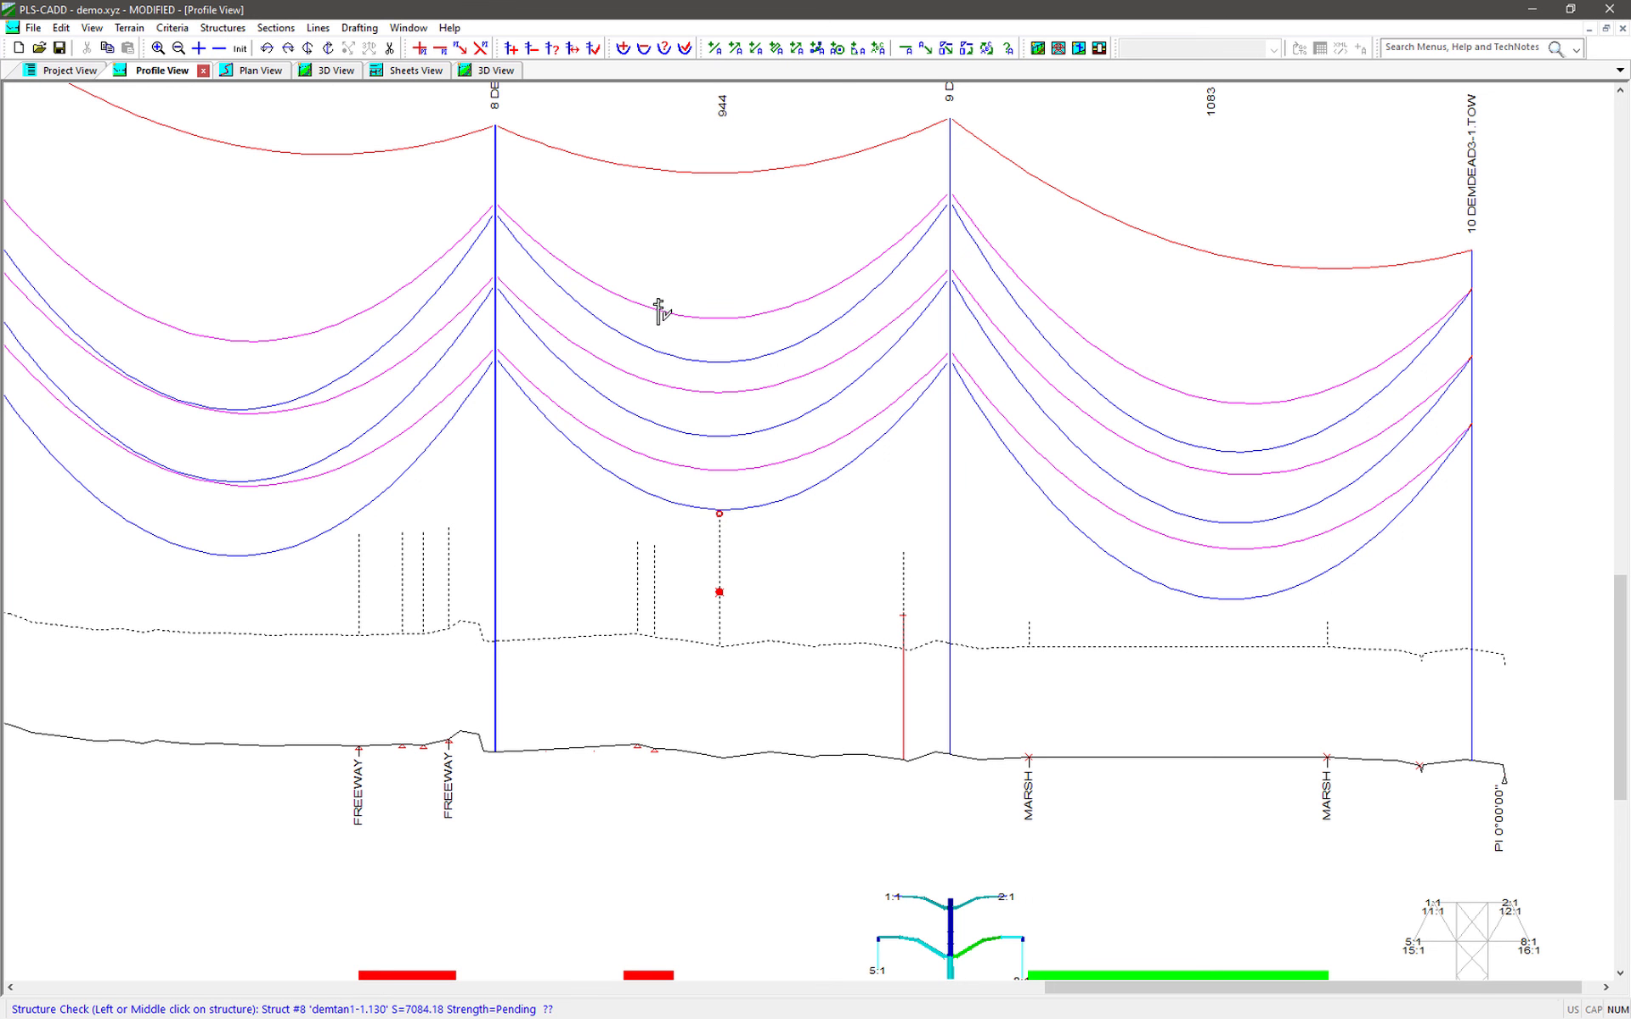
{"action": "key", "text": "Escape"}
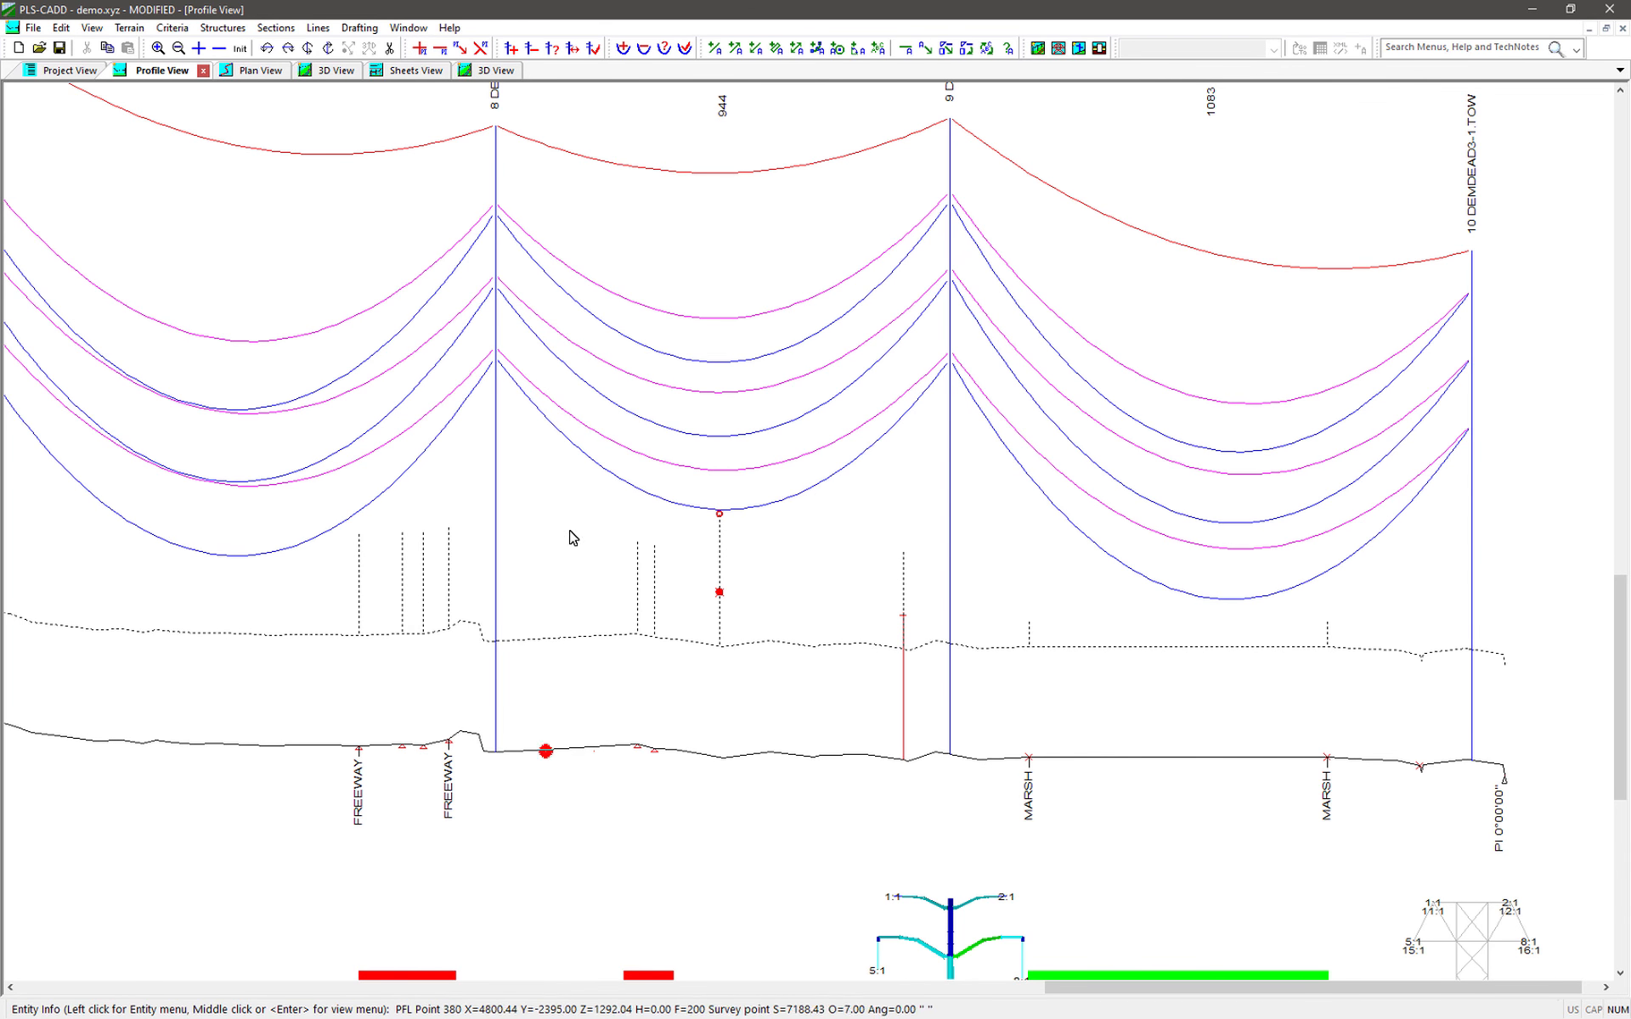
{"action": "scroll", "coordinate": [335, 571], "scroll_direction": "up", "scroll_amount": 3}
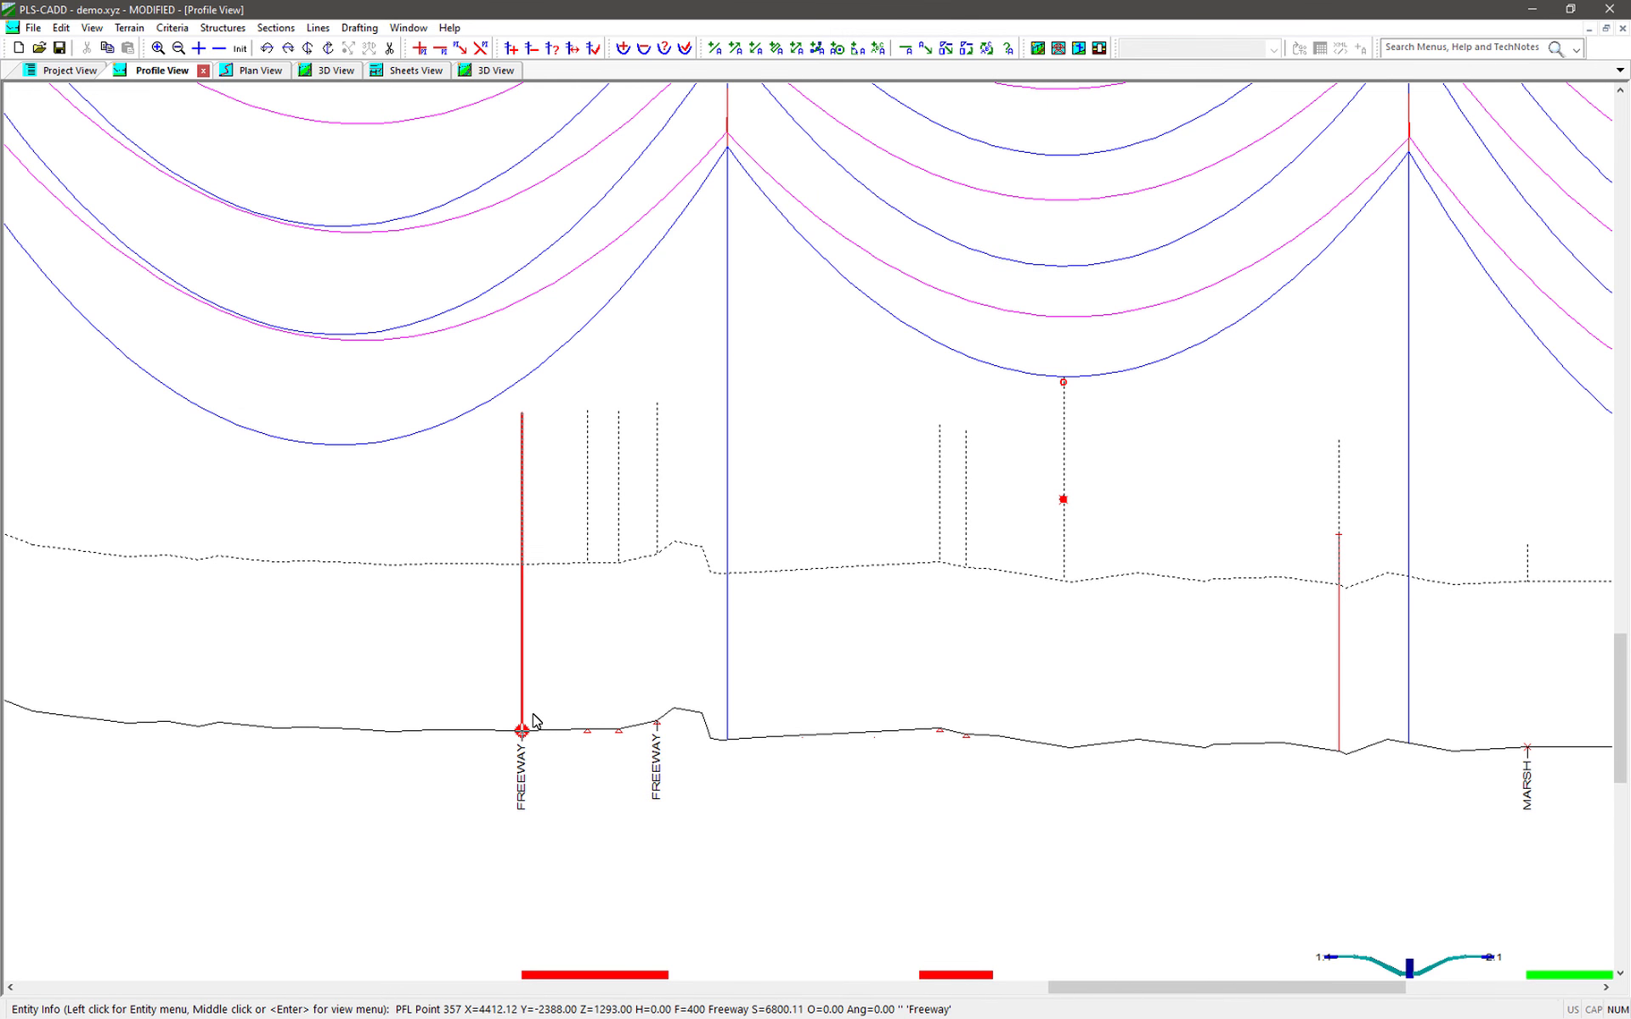
{"action": "scroll", "coordinate": [531, 714], "scroll_direction": "up", "scroll_amount": 2}
{"action": "scroll", "coordinate": [501, 756], "scroll_direction": "down", "scroll_amount": 1}
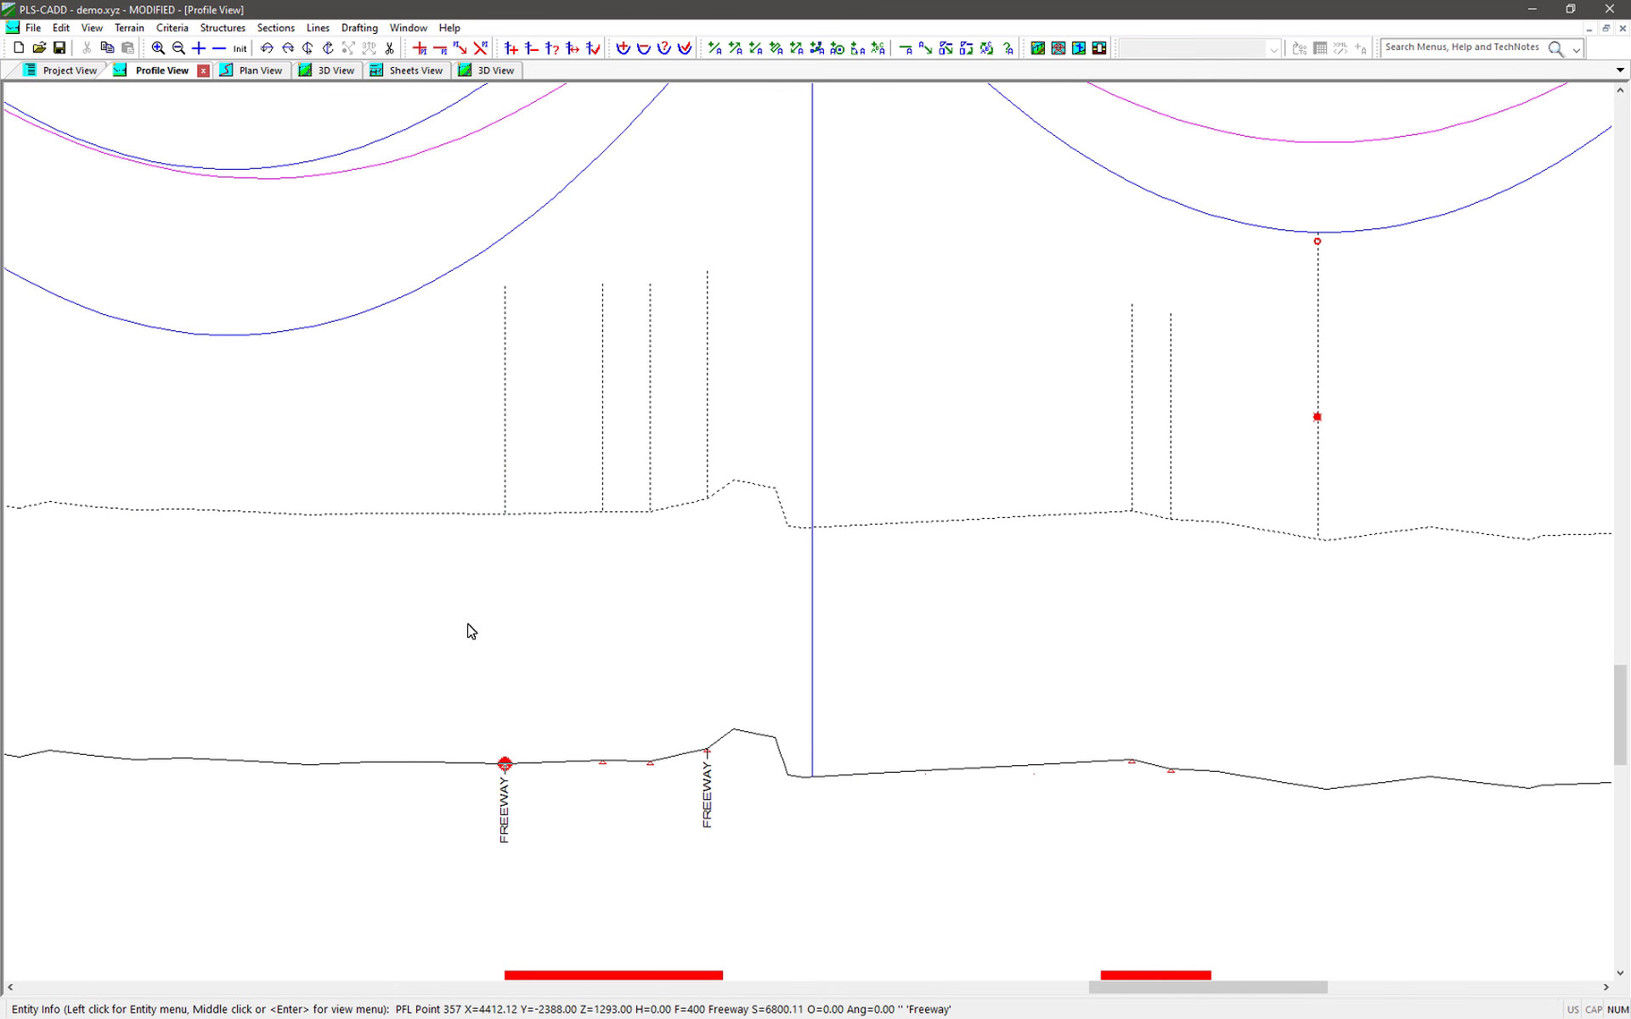
{"action": "scroll", "coordinate": [306, 622], "scroll_direction": "down", "scroll_amount": 3}
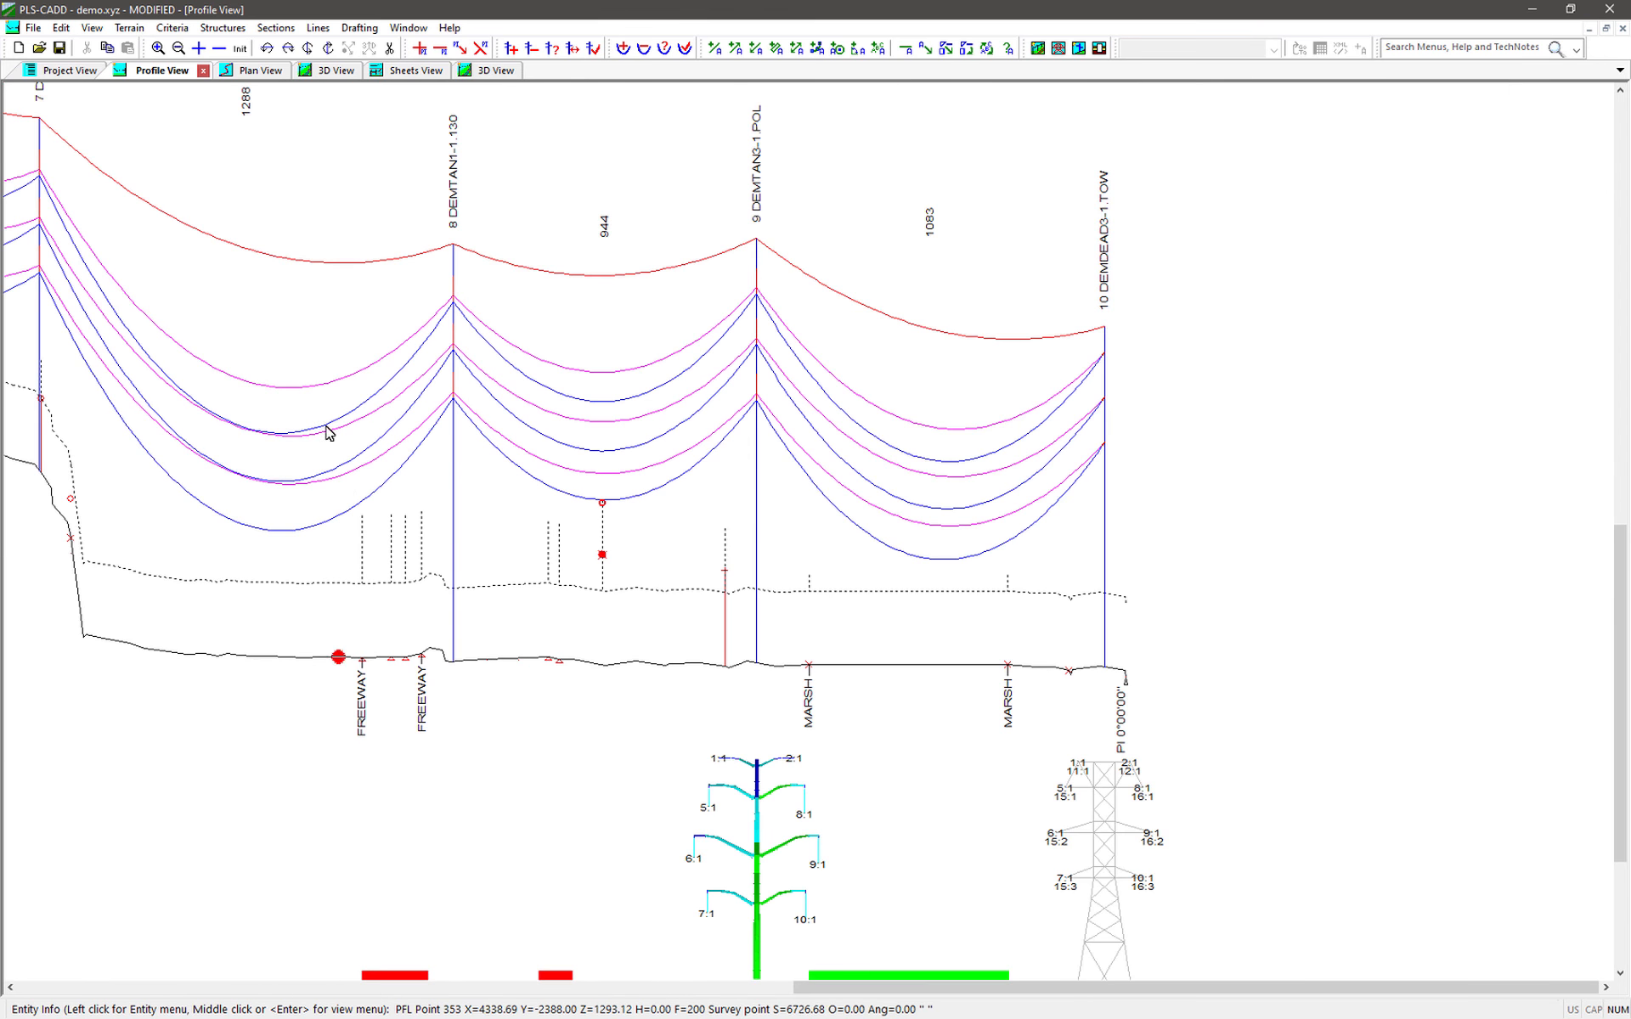